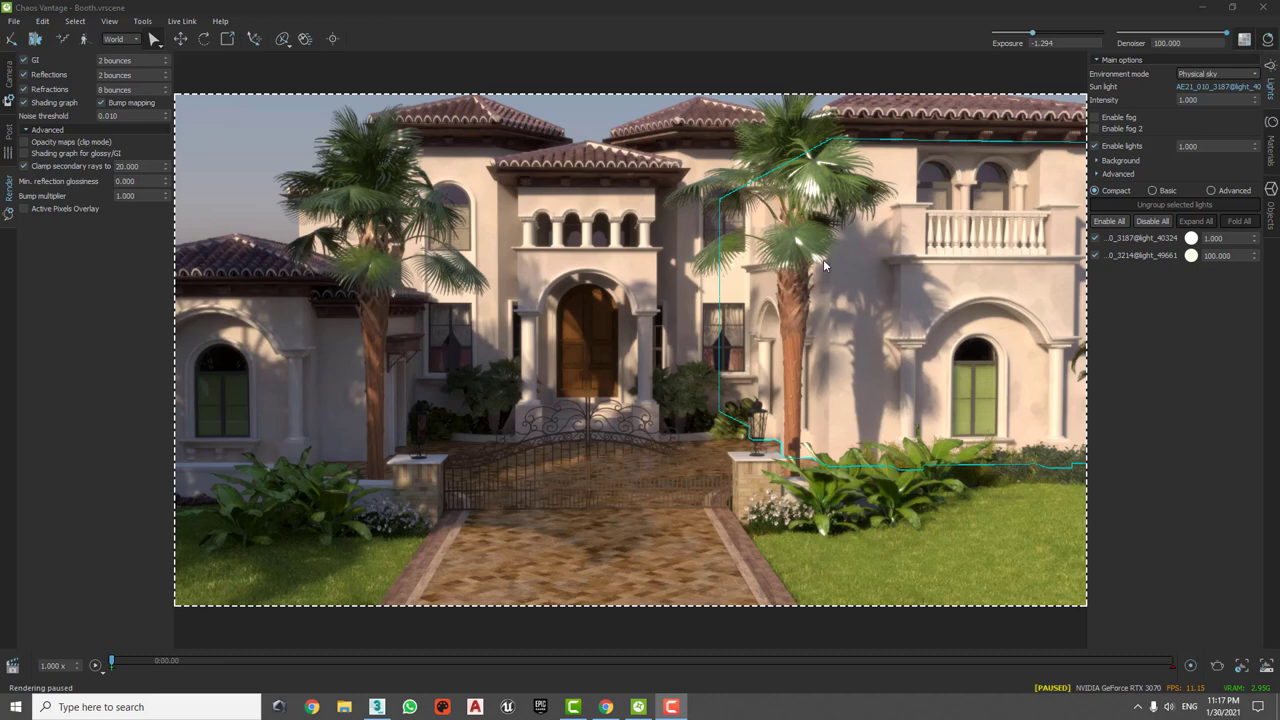
Step: Zoom the live render camera toward the villa's front gate and clear the light selection
left_click(590, 110)
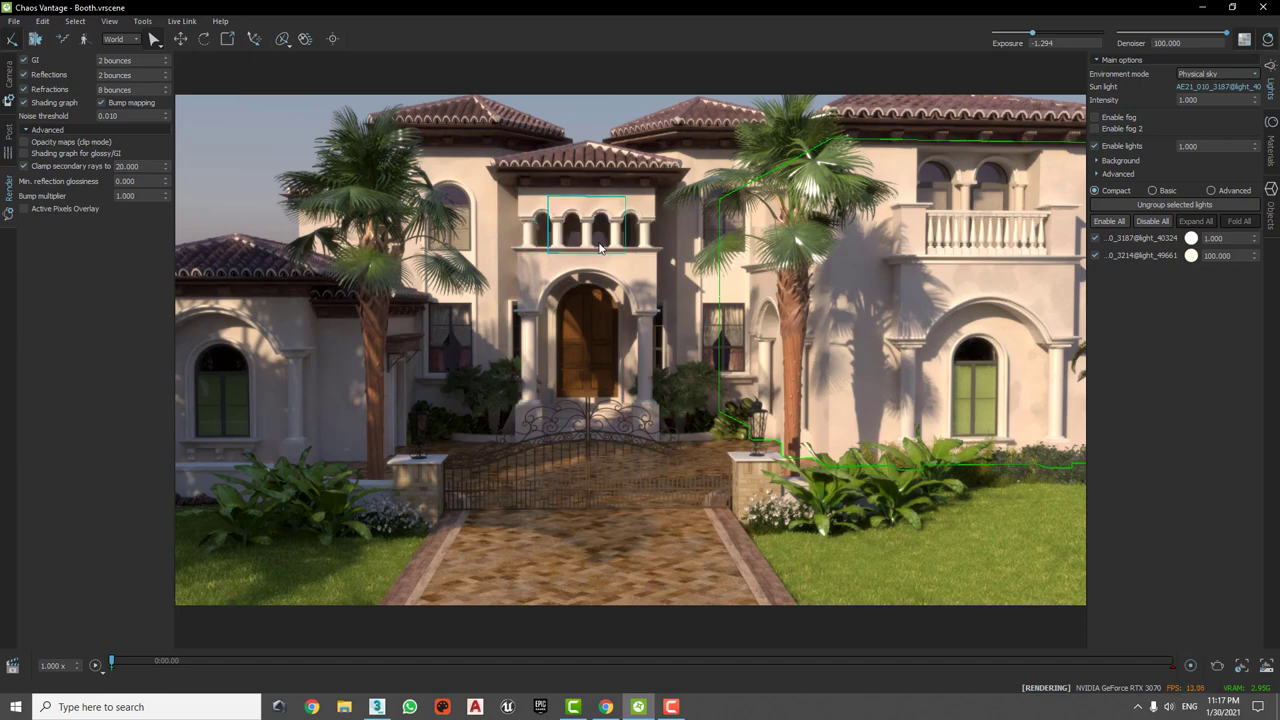
scroll(604, 273, "up", 2)
scroll(604, 273, "up", 3)
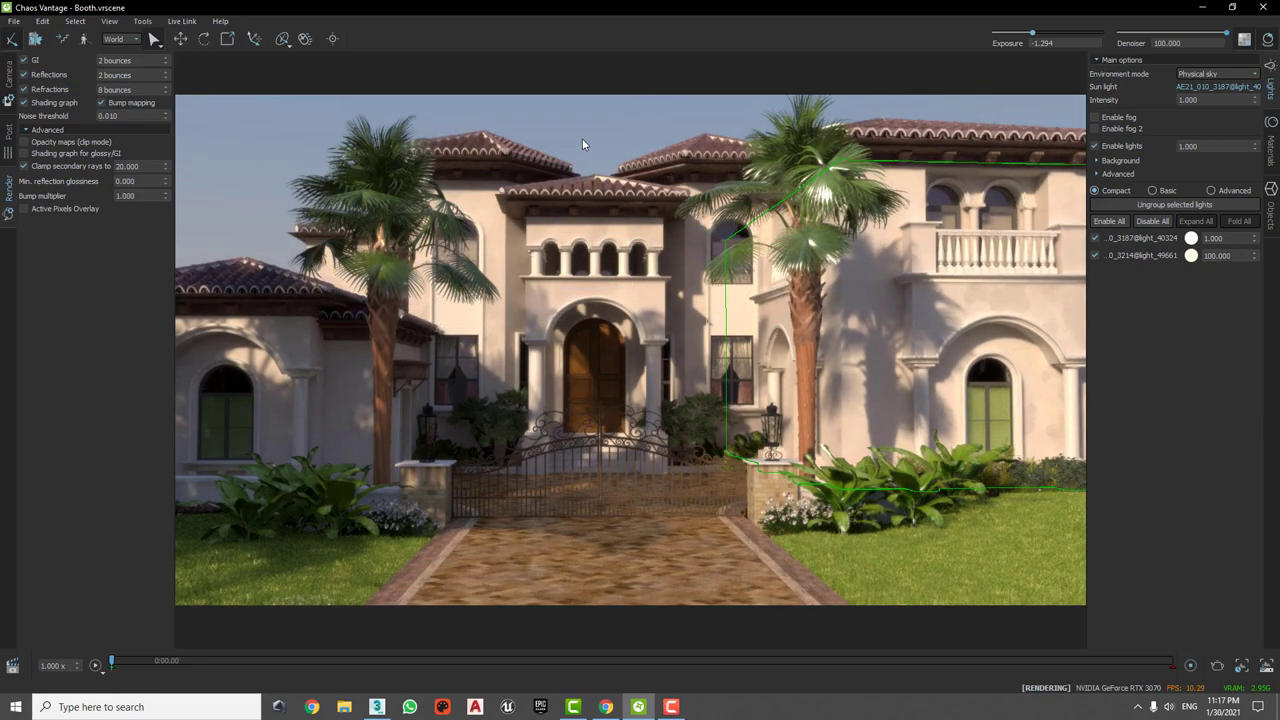
left_click(582, 138)
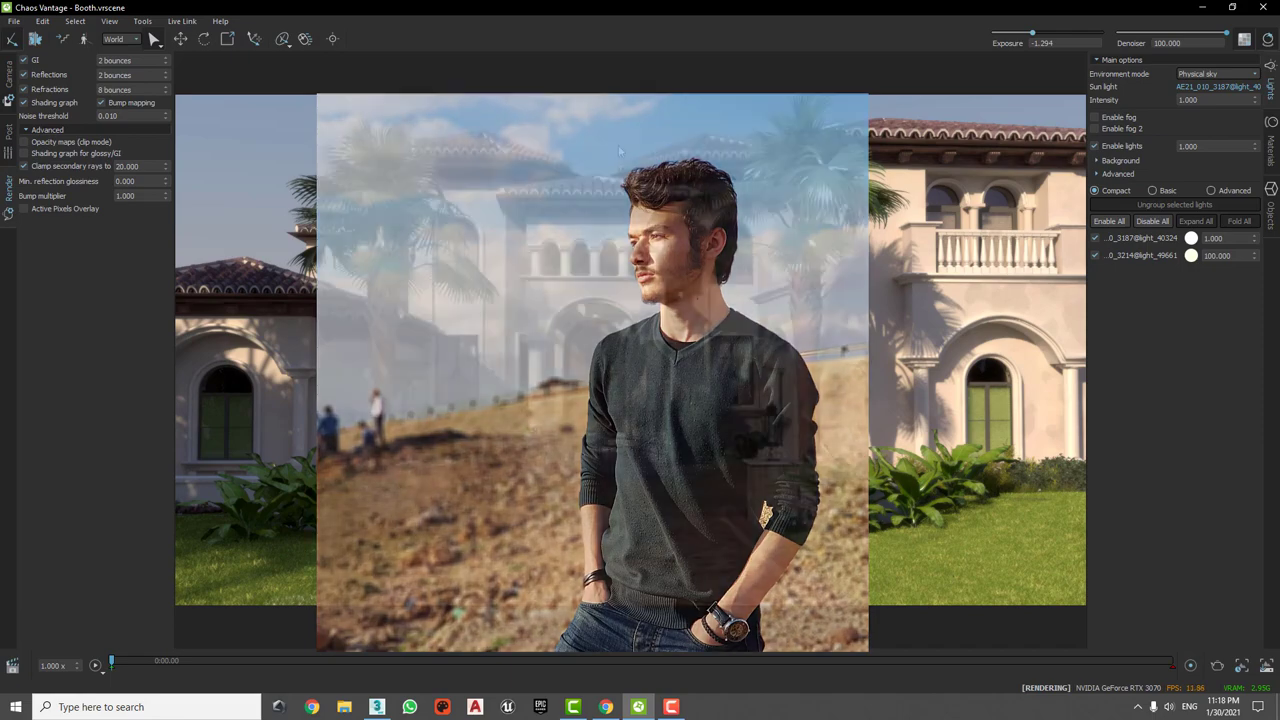
Step: Orbit and zoom around the villa, from an aerial view down to a close angle on the front door
middle_click_drag(603, 166, 601, 208)
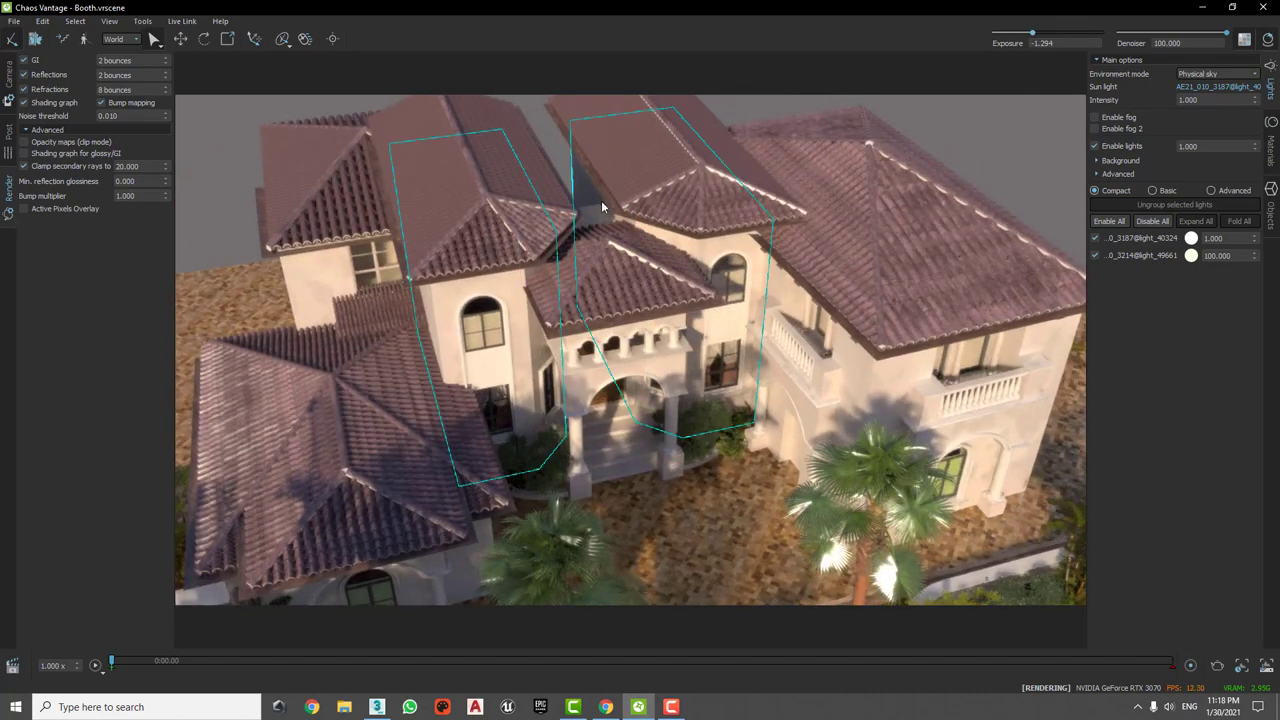
middle_click_drag(655, 363, 642, 232)
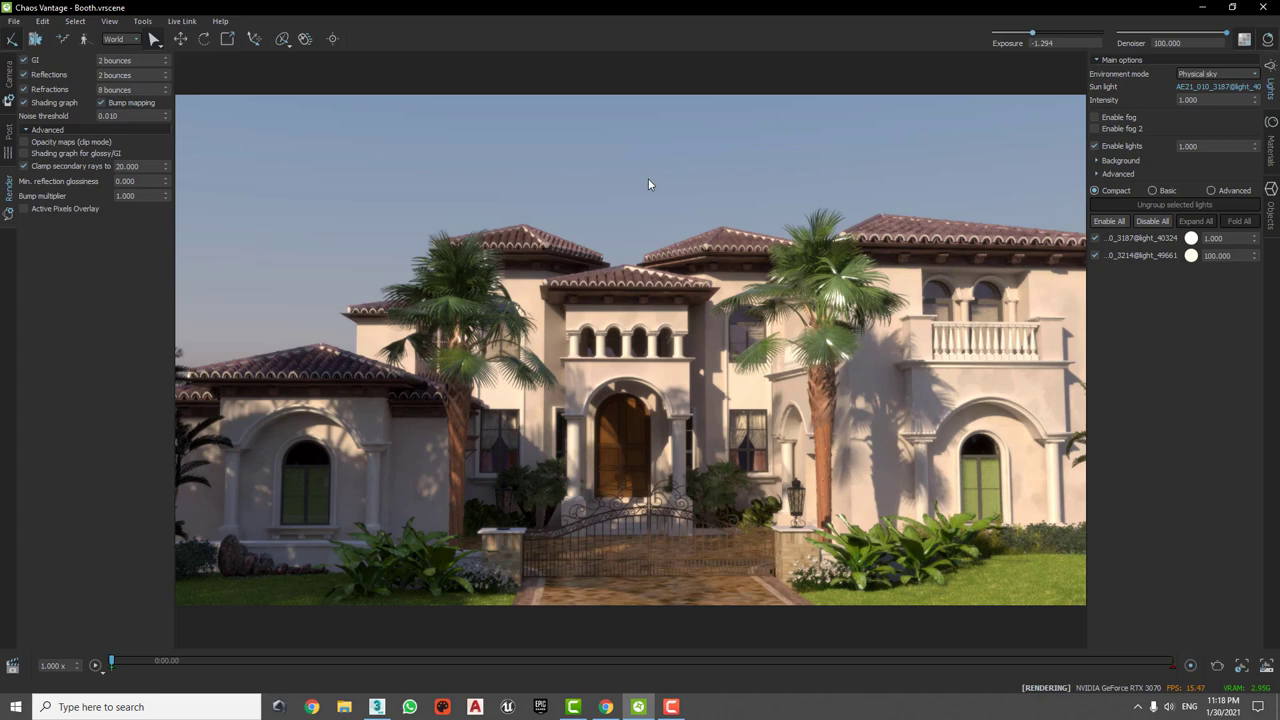
left_click_drag(720, 225, 718, 220)
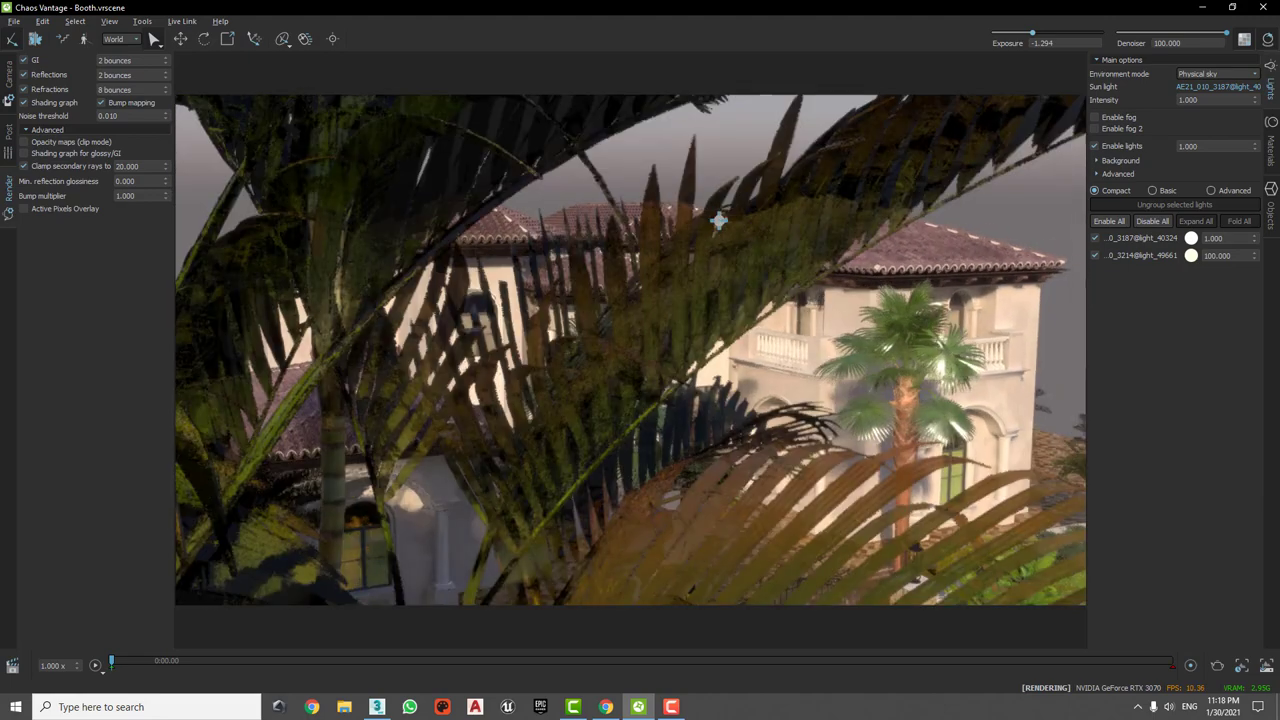
scroll(718, 220, "down", 5)
mouse_move(718, 220)
left_mouse_down()
mouse_move(679, 212)
mouse_move(617, 410)
left_mouse_up()
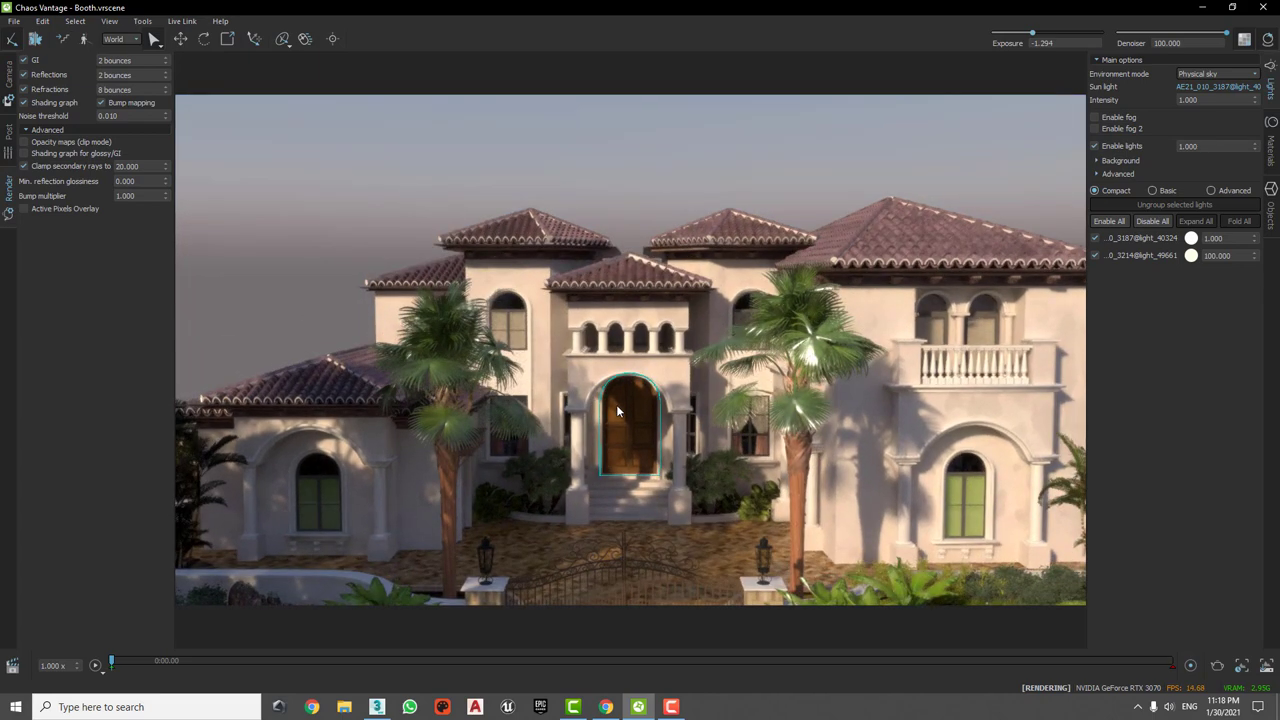
scroll(630, 402, "up", 5)
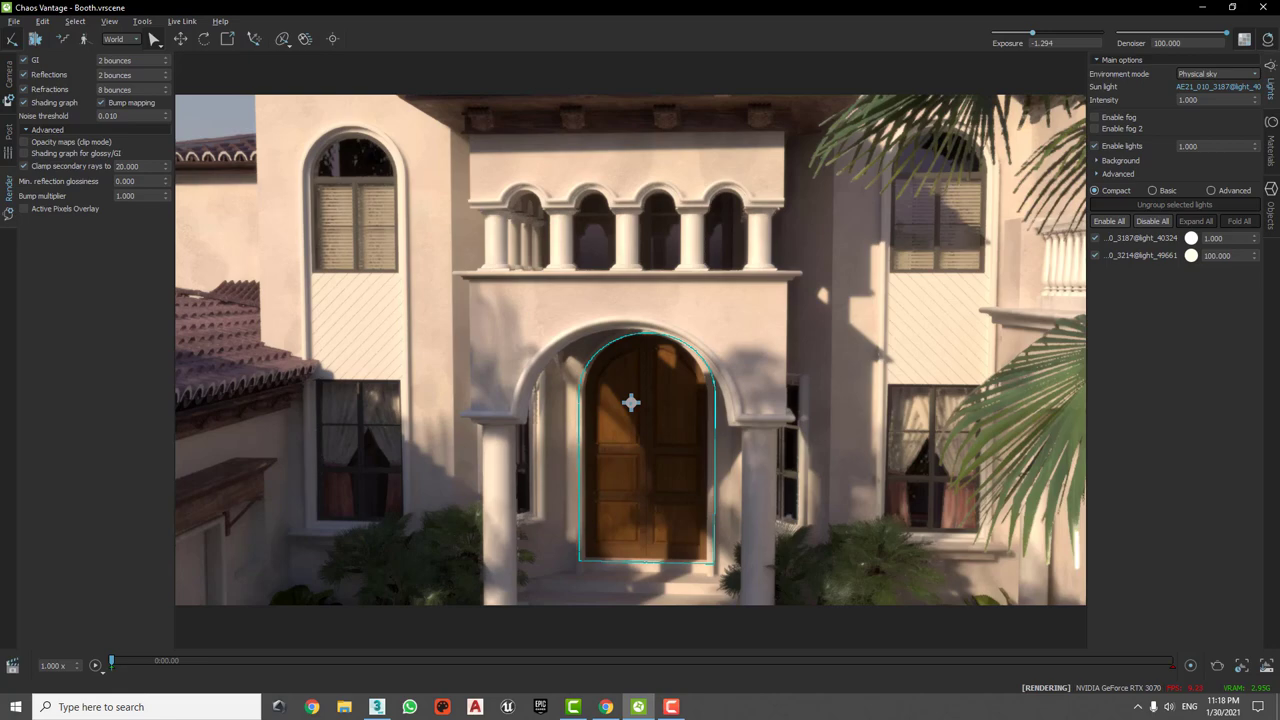
left_click_drag(630, 402, 580, 404)
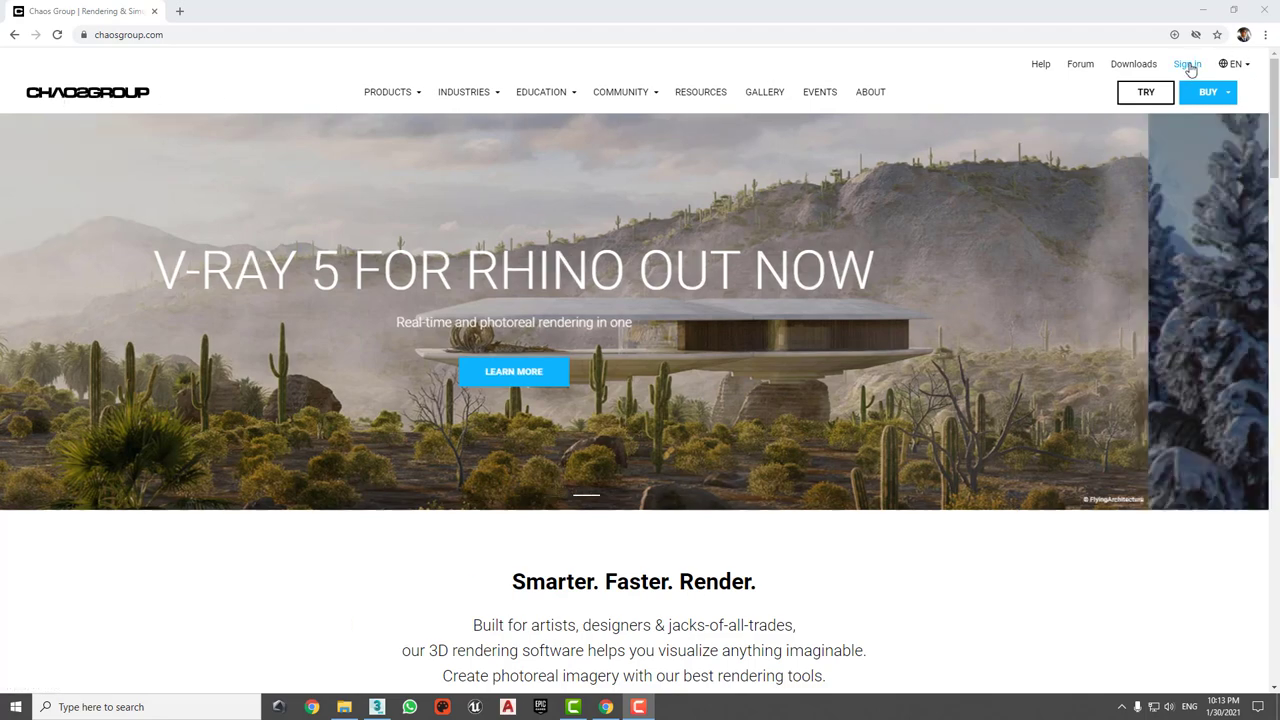
Step: Sign in to the Chaos account and open the Chaos Vantage product page
left_click(1187, 64)
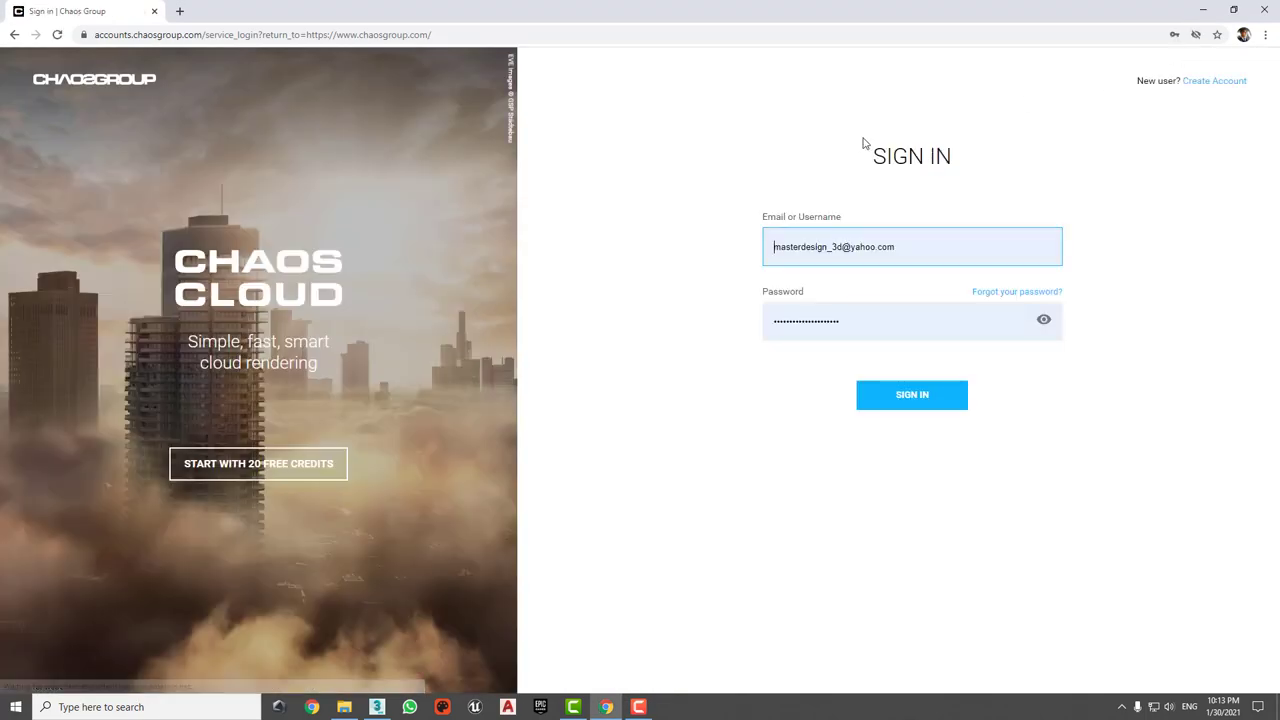
left_click(911, 401)
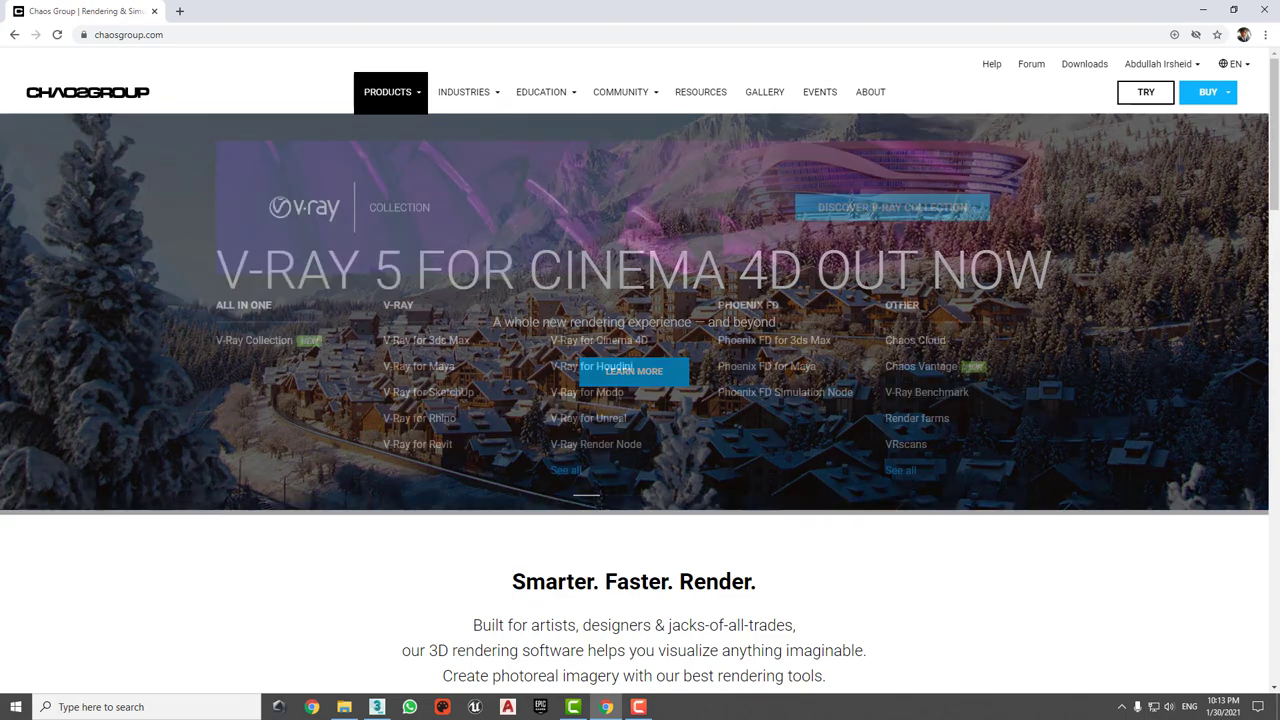
mouse_move(390, 92)
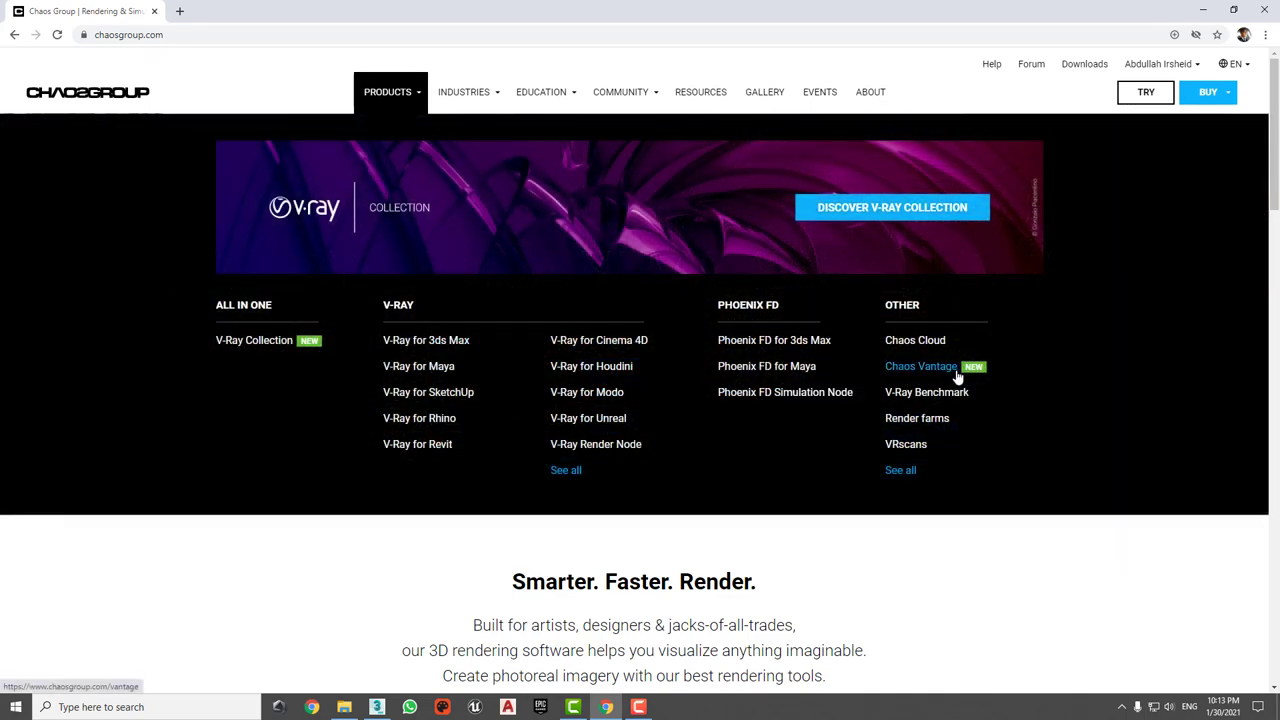
left_click(921, 366)
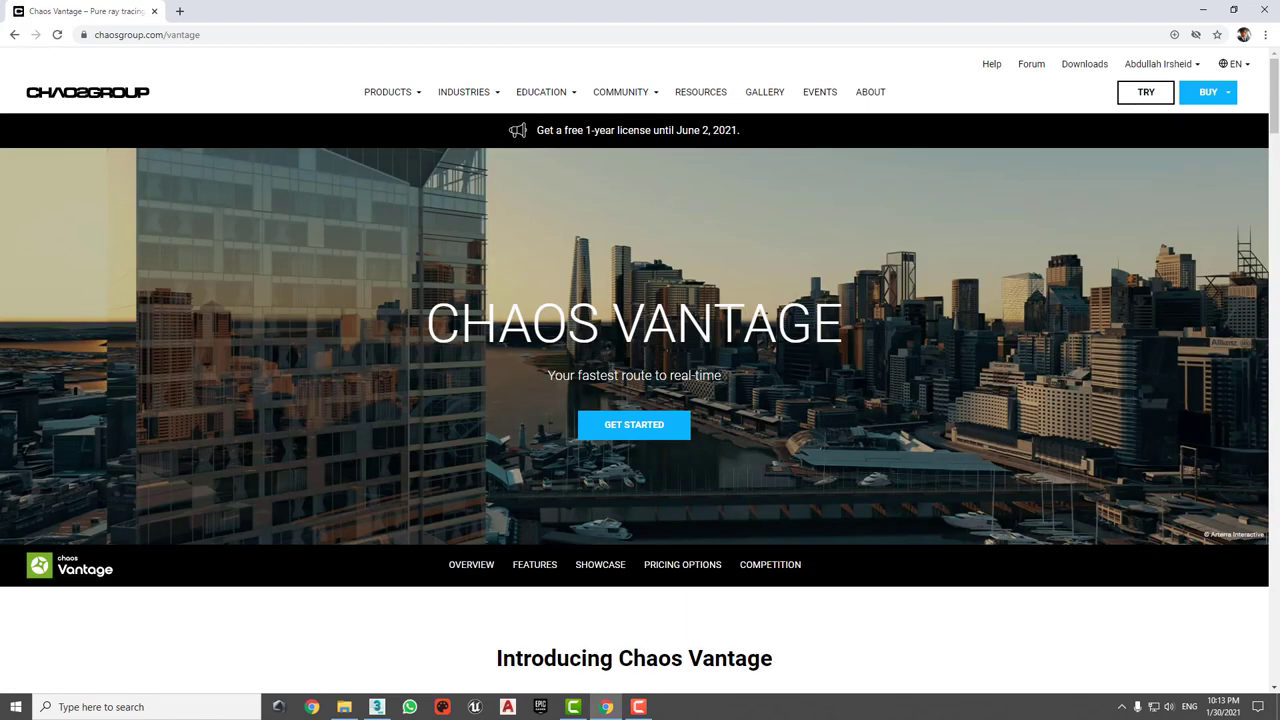
Step: Scroll down through the Chaos Vantage Features section
scroll(457, 400, "down", 3)
scroll(457, 400, "down", 2)
scroll(457, 400, "down", 3)
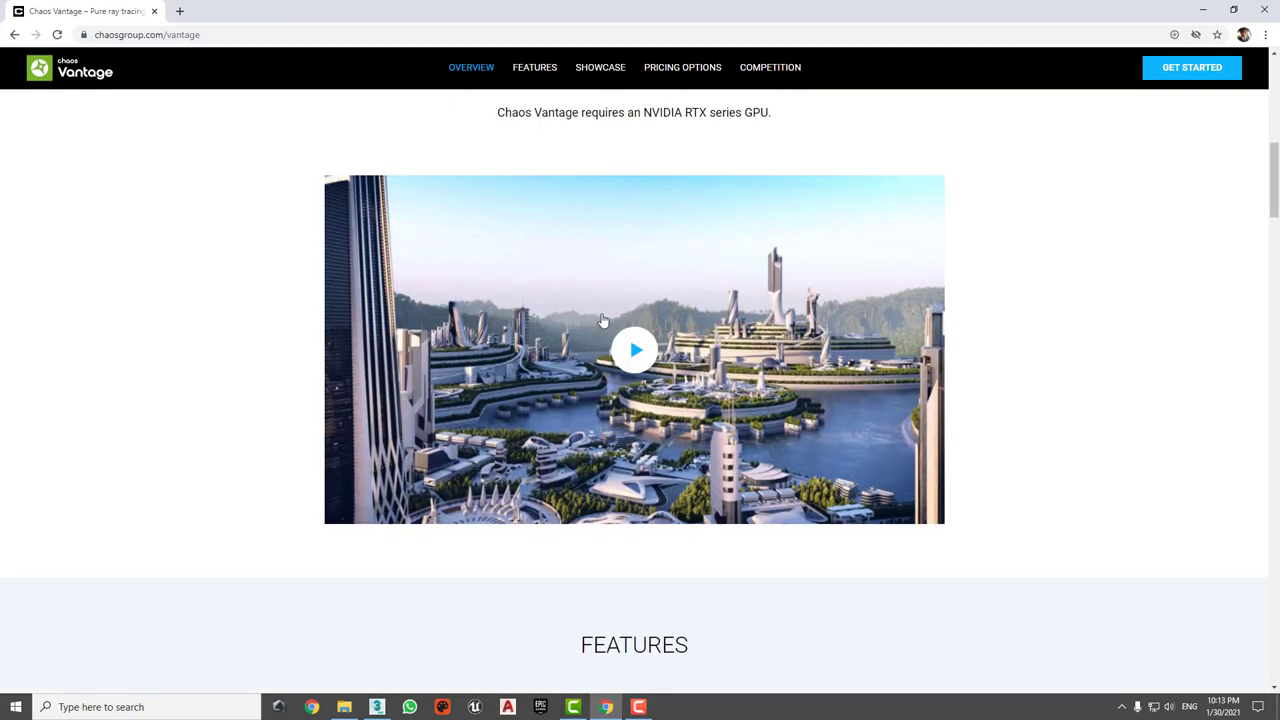
scroll(710, 397, "down", 1)
scroll(680, 397, "down", 3)
scroll(703, 403, "down", 1)
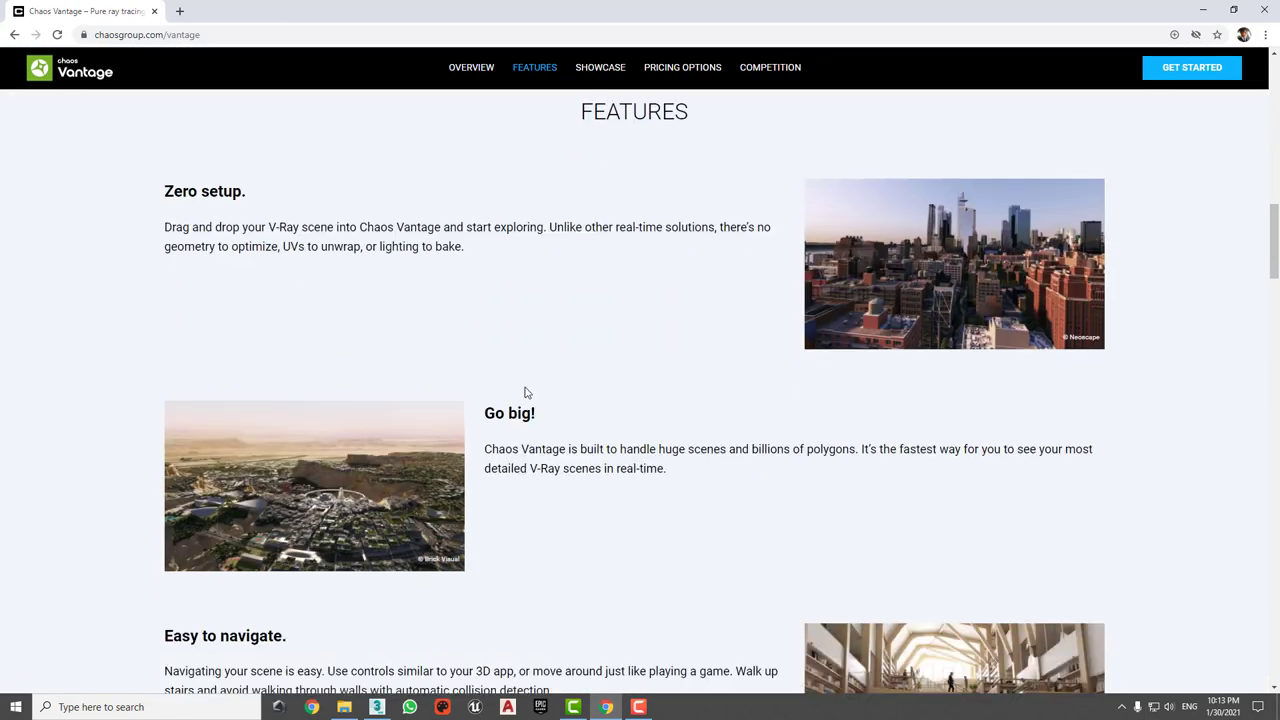
scroll(523, 391, "down", 1)
scroll(531, 397, "down", 2)
scroll(754, 414, "down", 1)
scroll(737, 403, "down", 3)
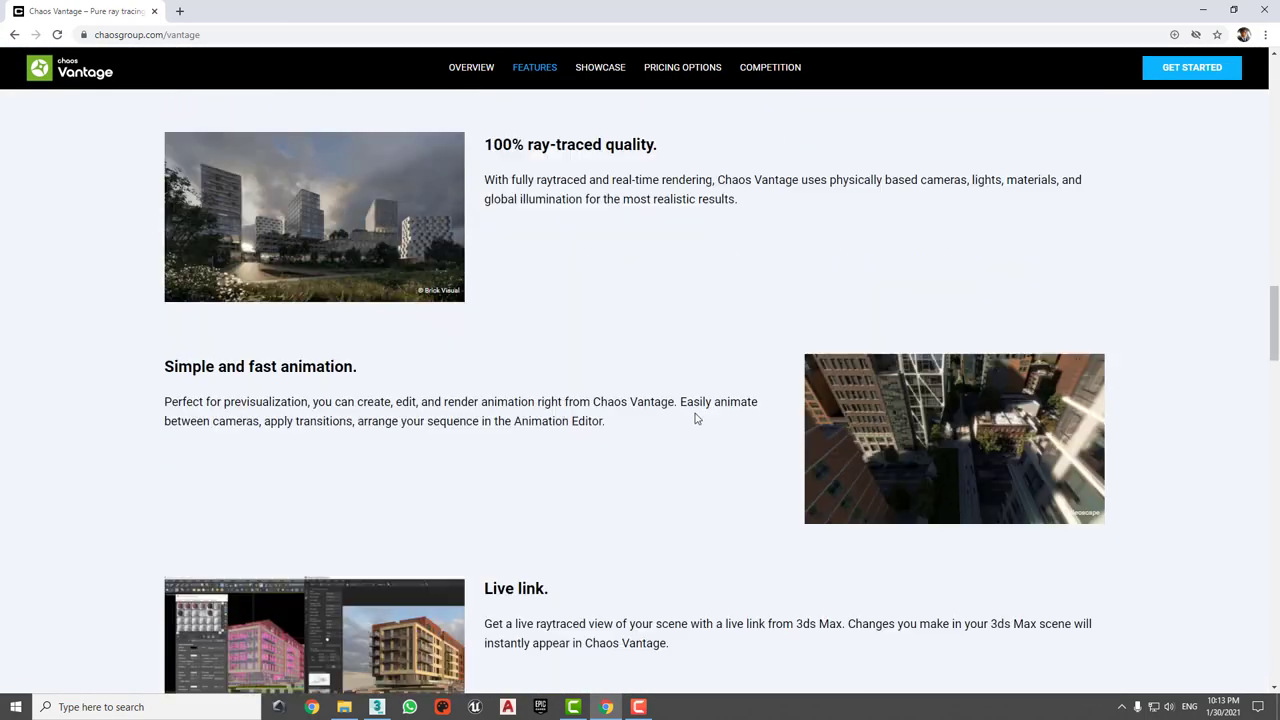
scroll(697, 417, "down", 2)
scroll(704, 414, "down", 2)
scroll(766, 400, "down", 2)
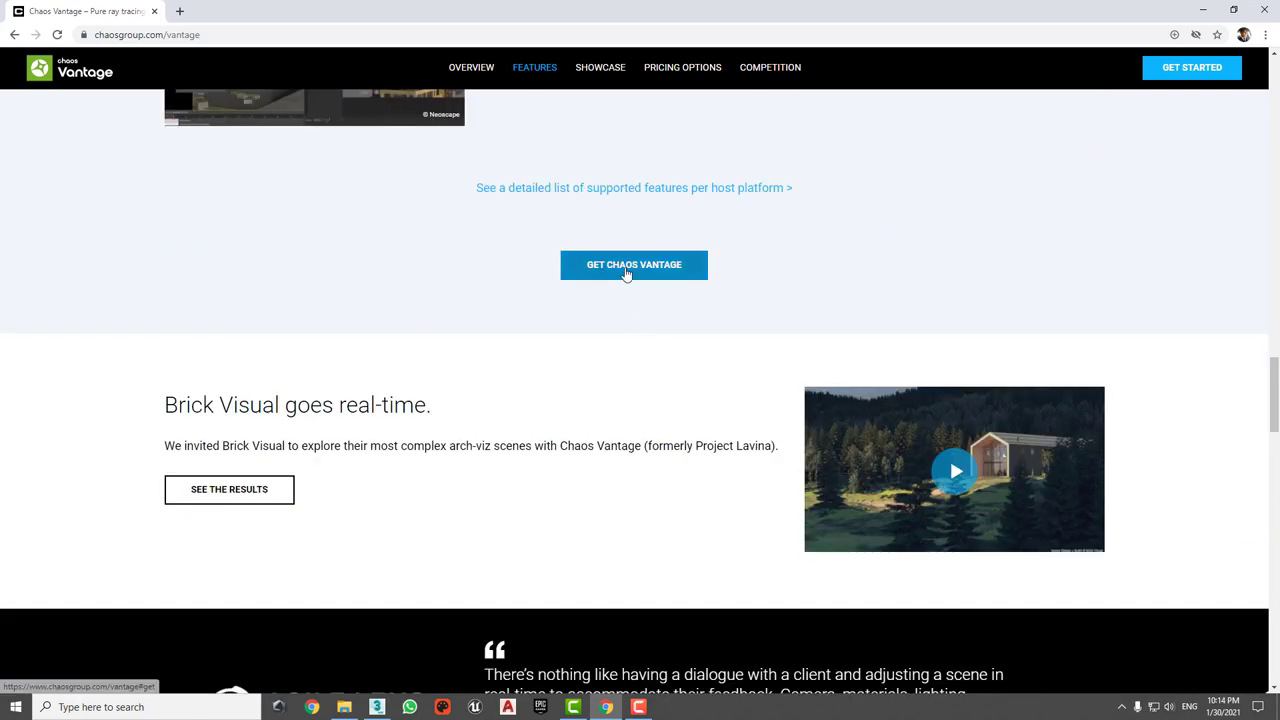
Step: Review Get Chaos Vantage pricing, highlighting $699 per year and the June 2, 2021 offer date, then minimise the browser
left_click(628, 273)
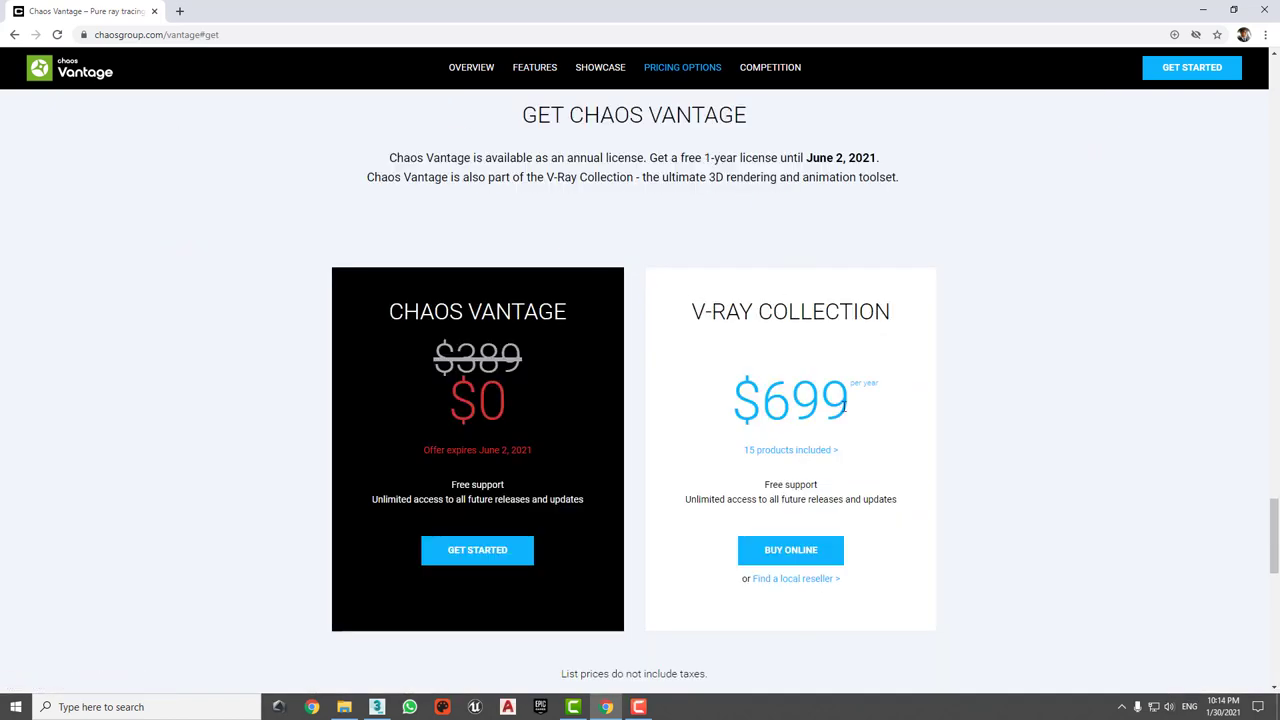
left_click_drag(836, 406, 768, 407)
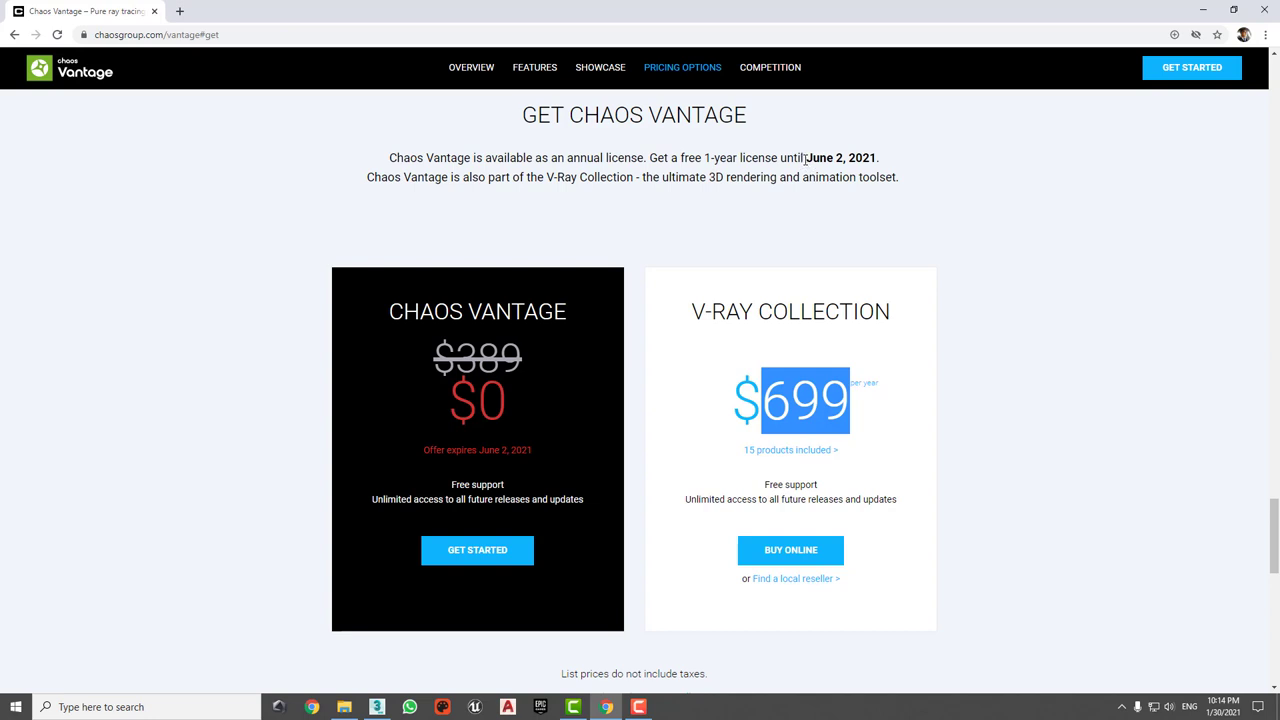
left_click_drag(805, 158, 878, 158)
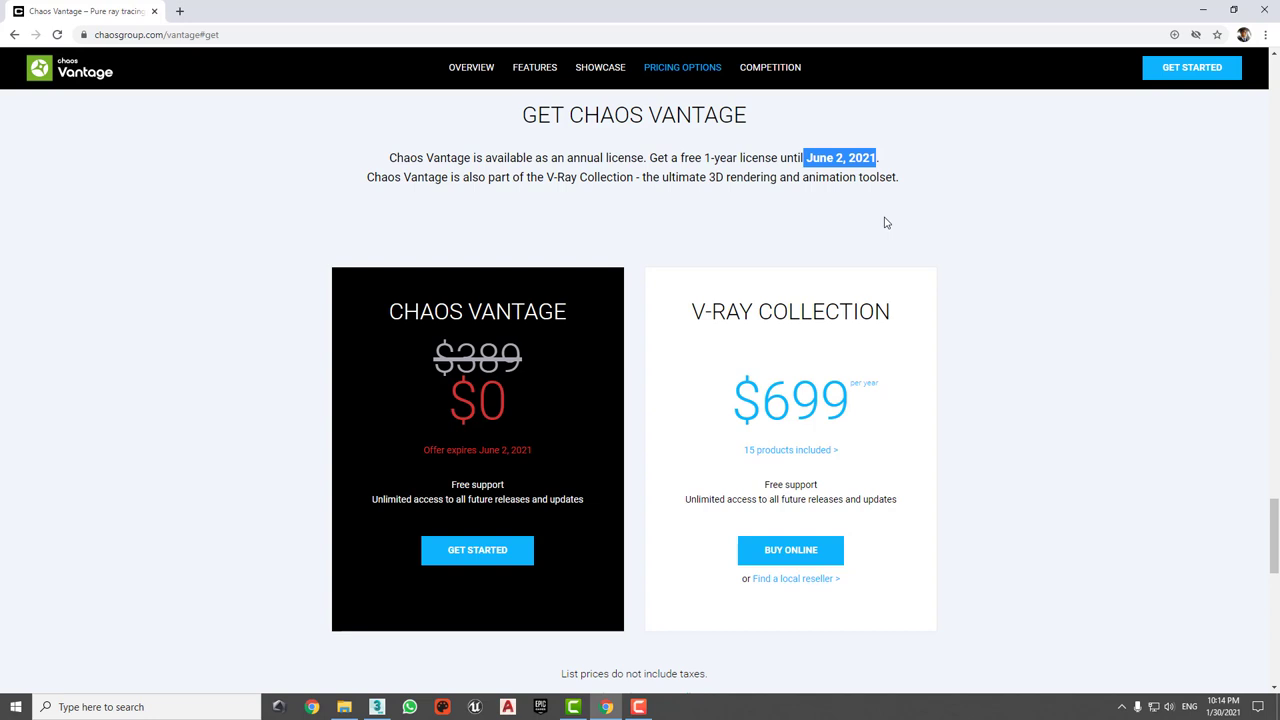
left_click_drag(880, 384, 867, 385)
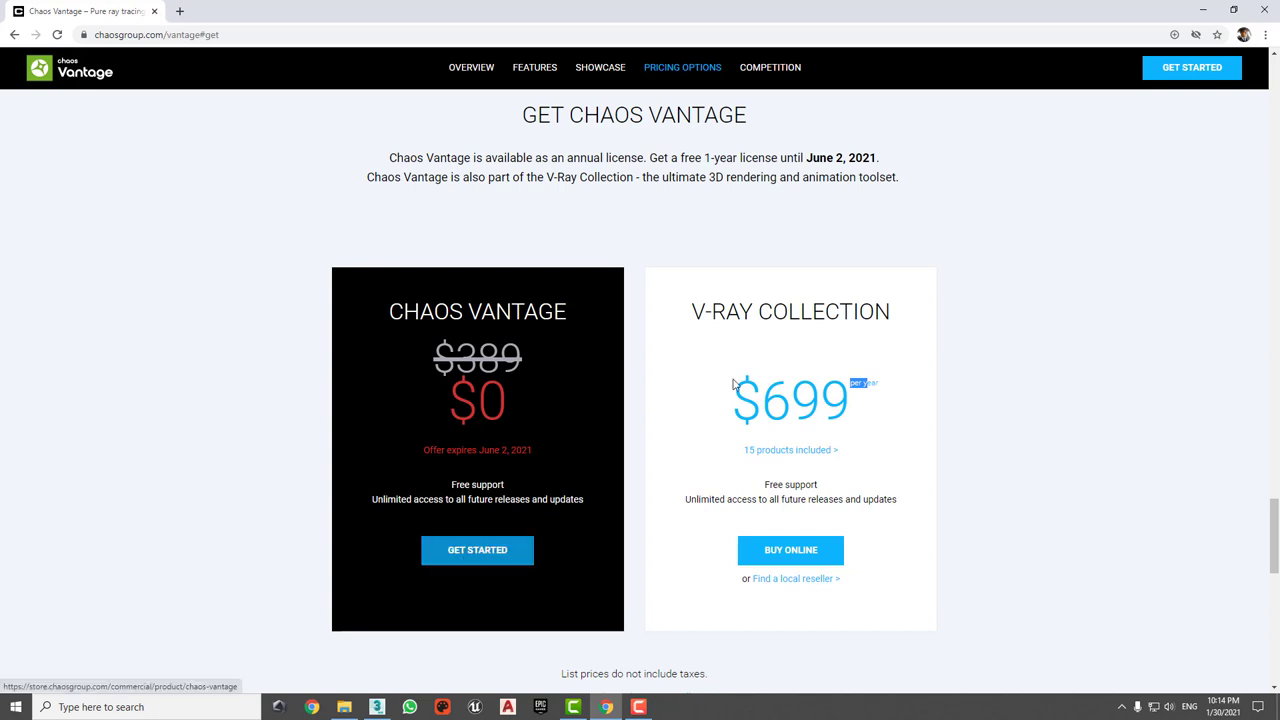
left_click(1203, 10)
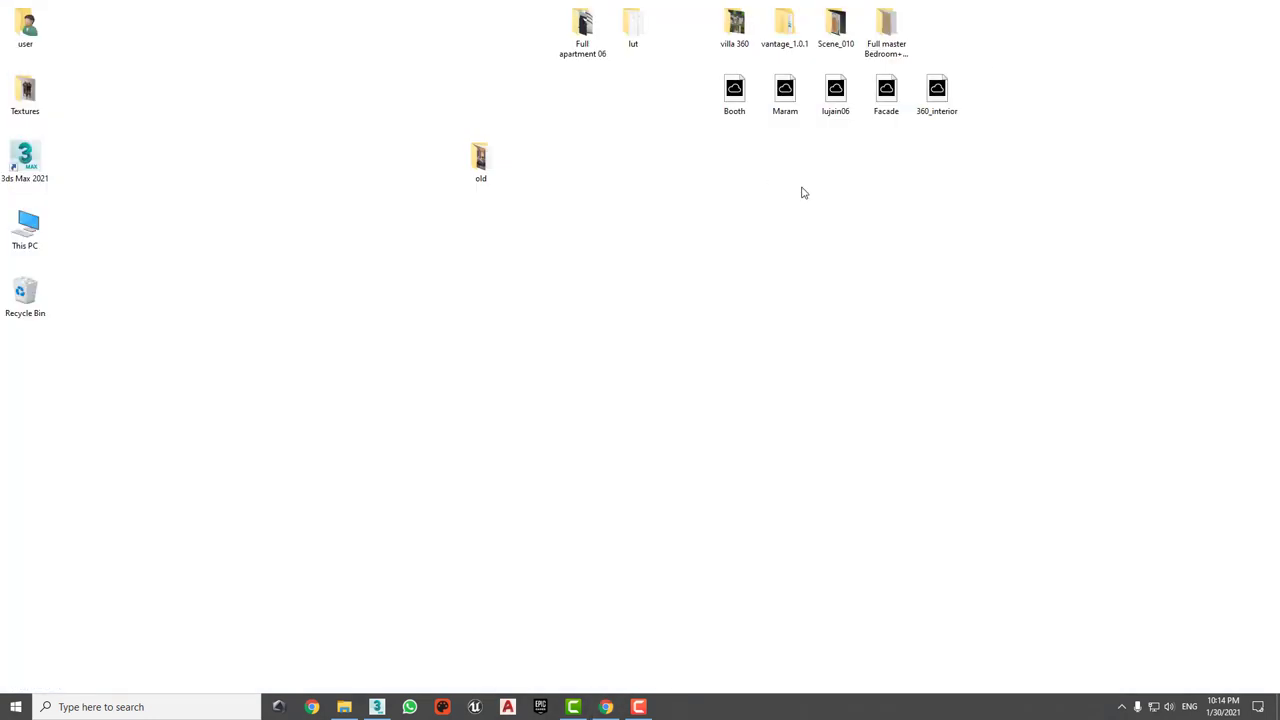
Step: Open the nested vantage_1.0.1 folders and launch the vantage_1.0.1 installer
double_click(784, 28)
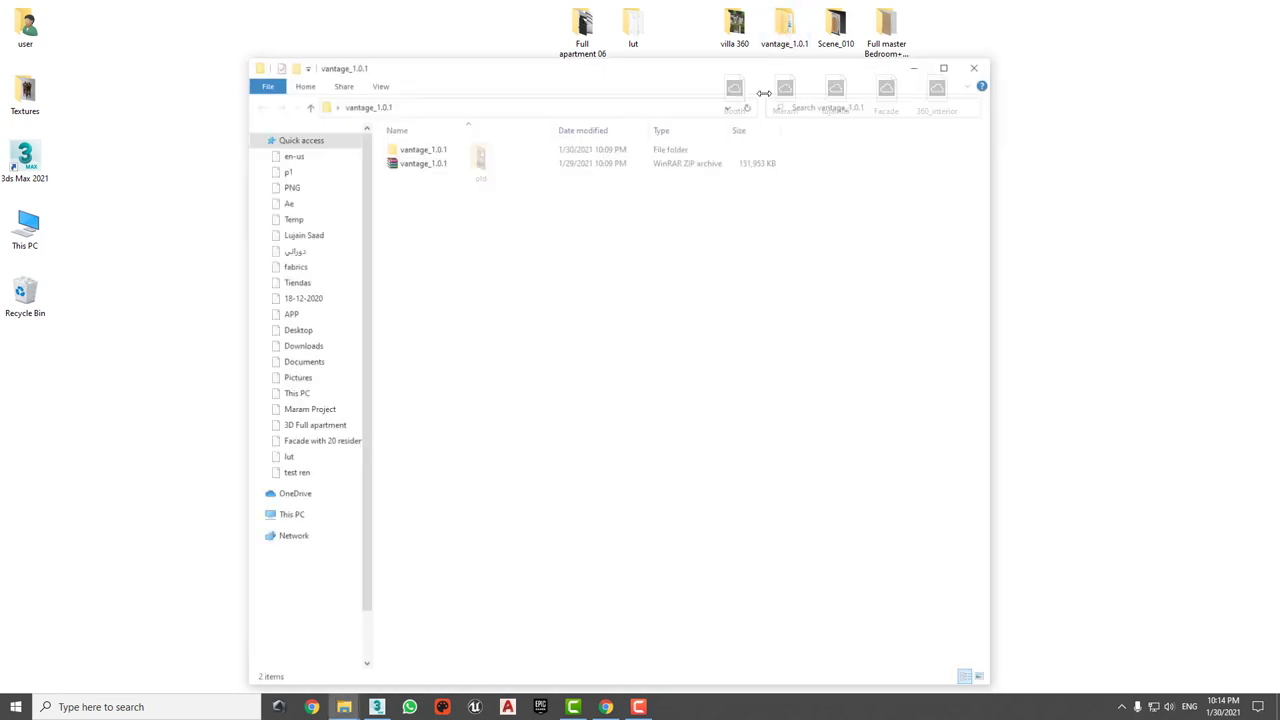
left_click(428, 150)
double_click(428, 150)
left_click_drag(517, 63, 655, 66)
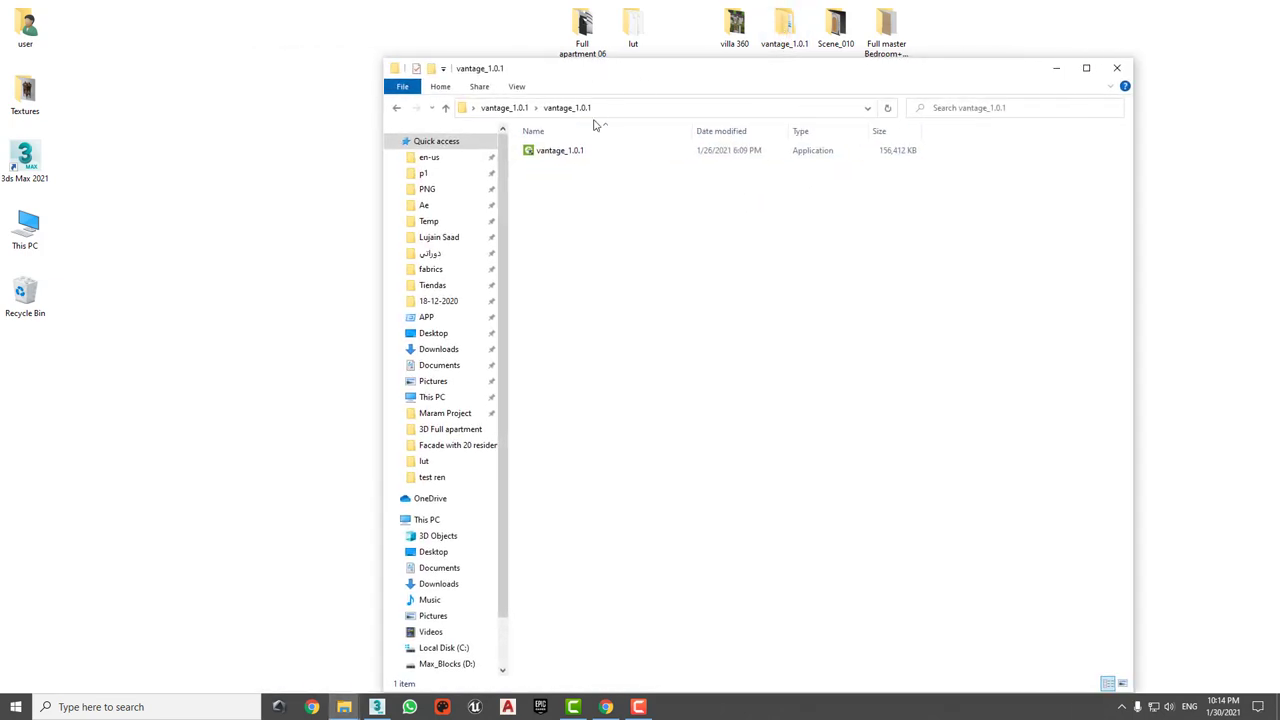
double_click(561, 158)
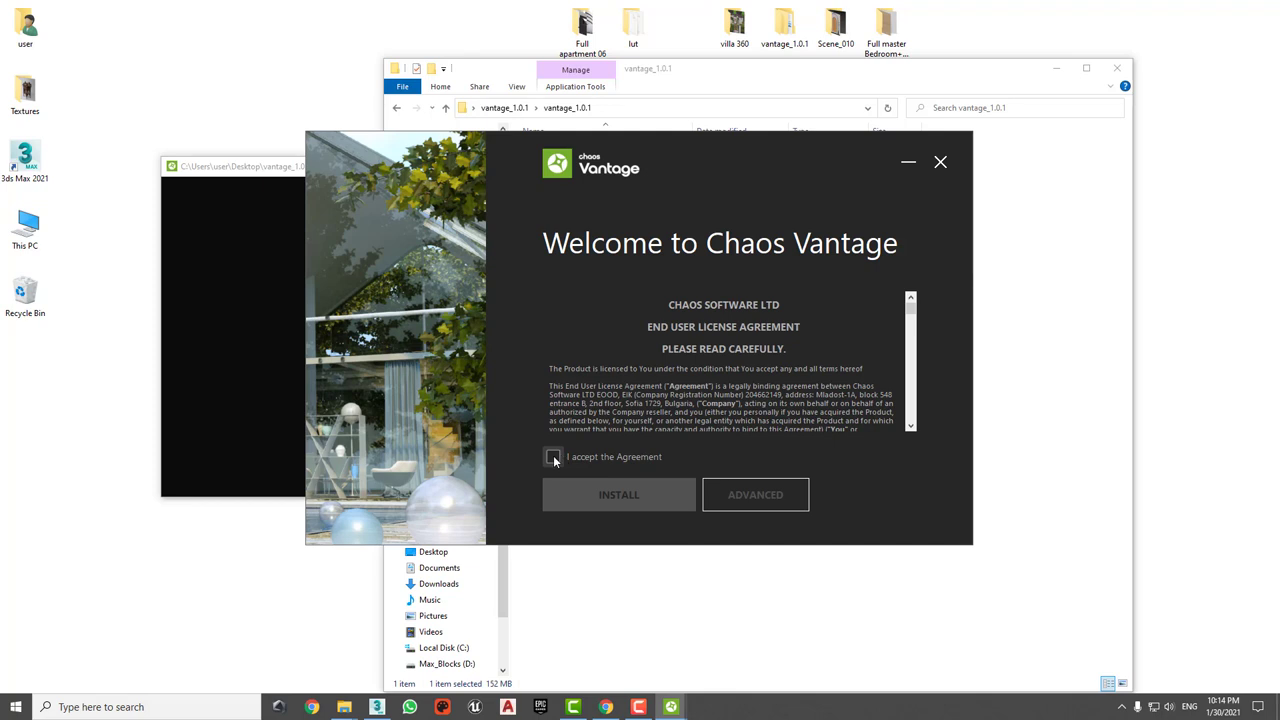
Step: Accept the licence agreement and skip the V-Ray for 3ds Max Live link in advanced options
left_click(553, 457)
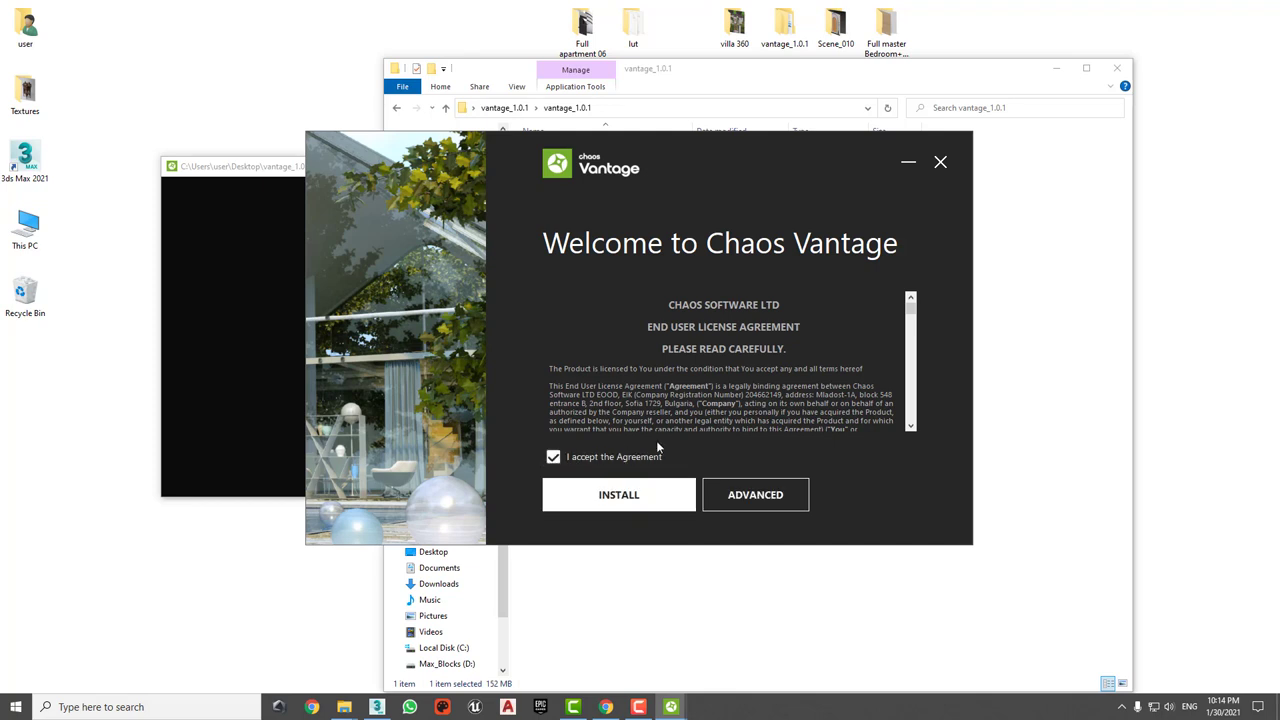
left_click(752, 497)
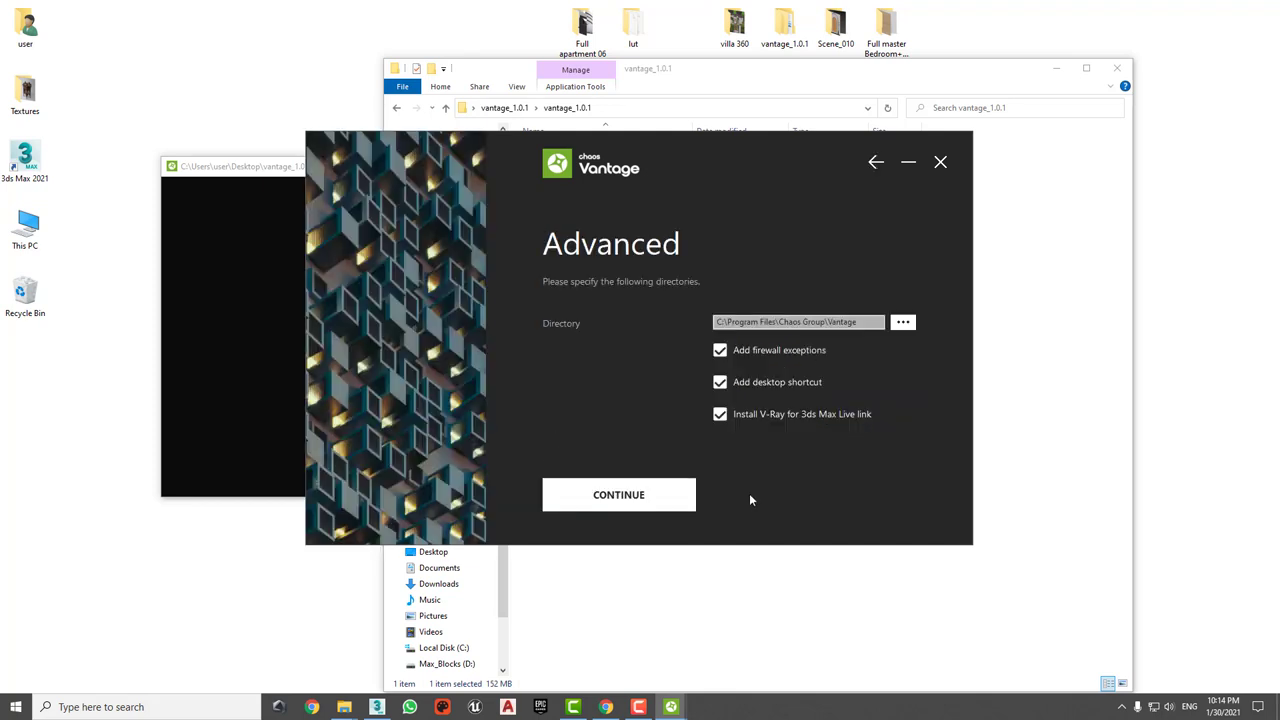
left_click(728, 416)
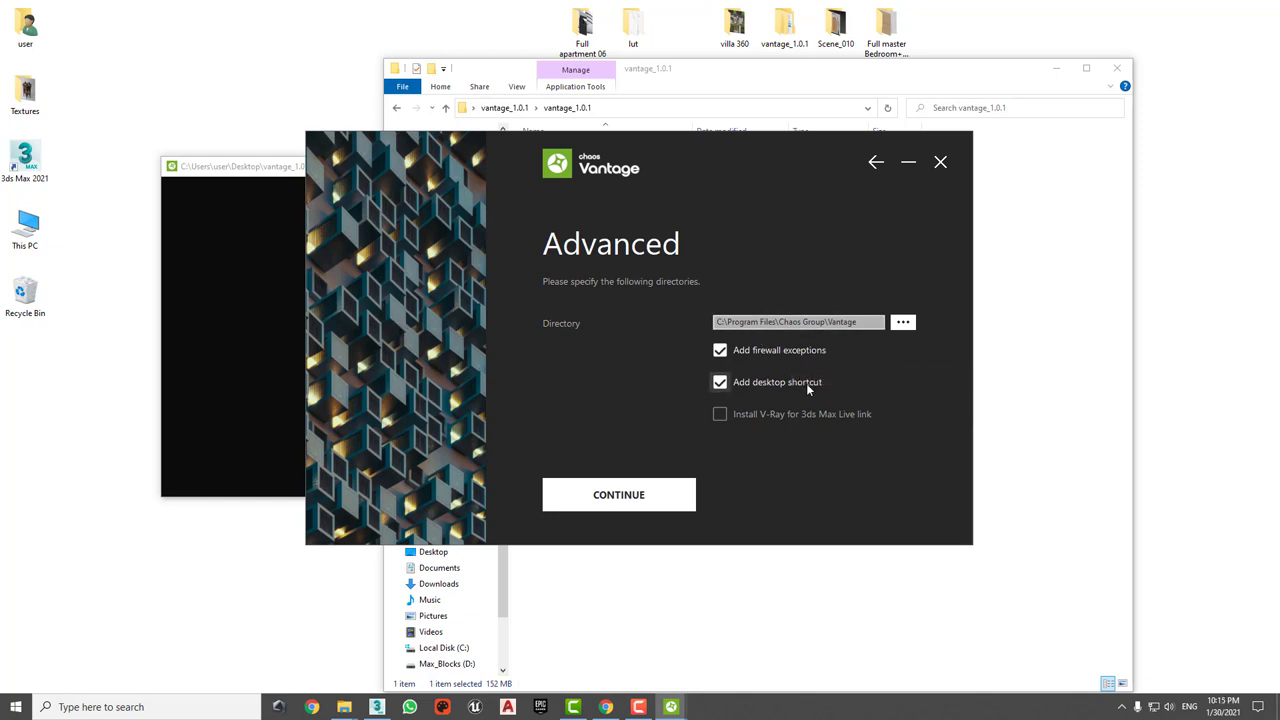
mouse_move(760, 384)
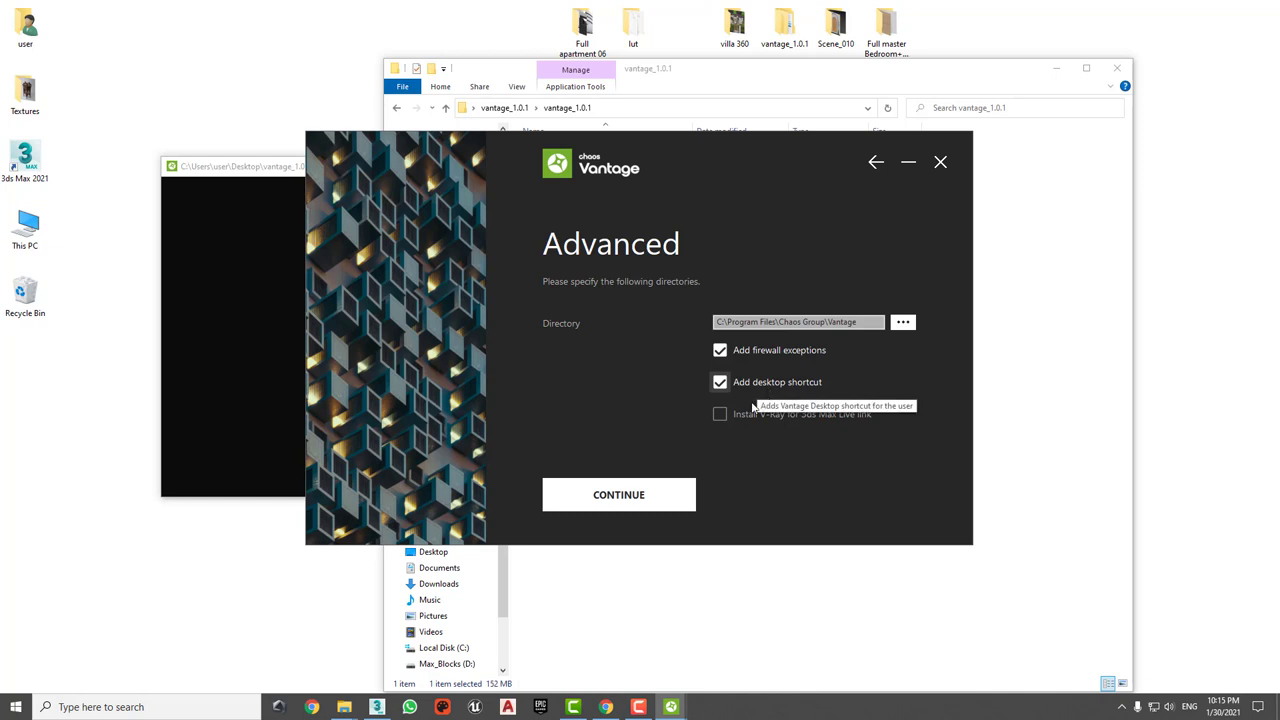
left_click(644, 491)
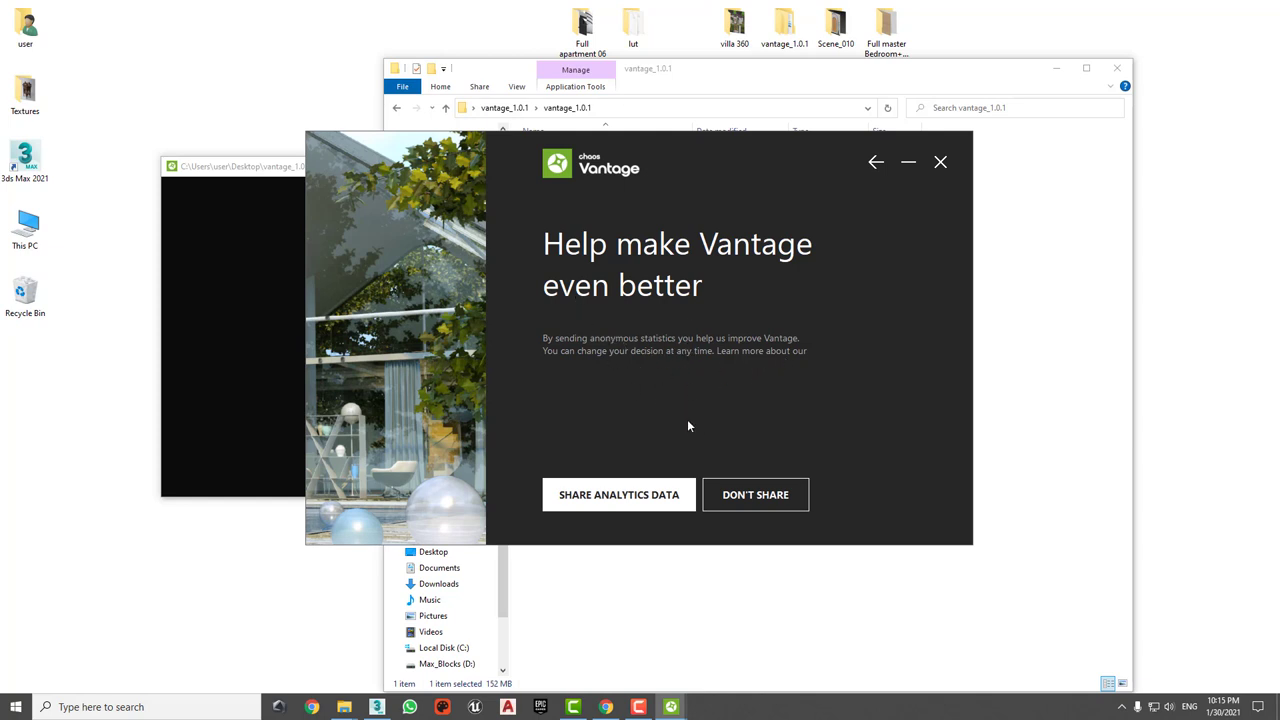
Step: Answer the analytics question, install with a local licence, and close the installer with DONE
left_click(610, 501)
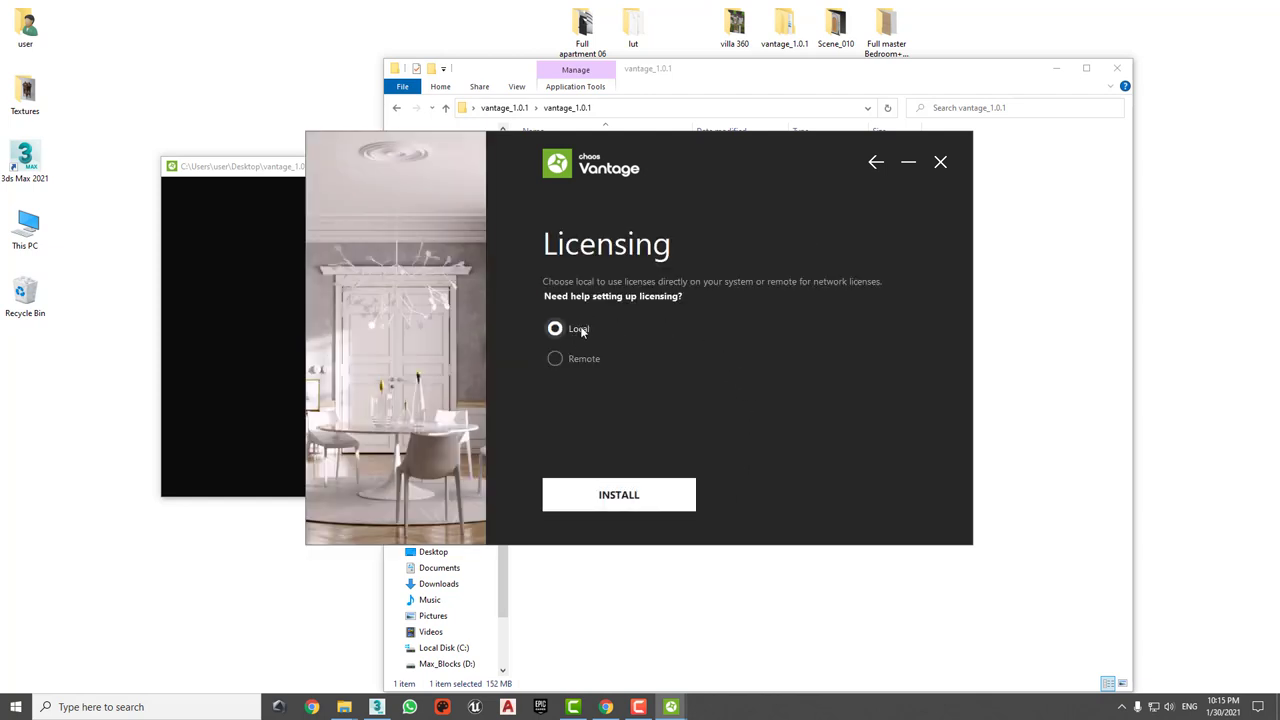
left_click(615, 486)
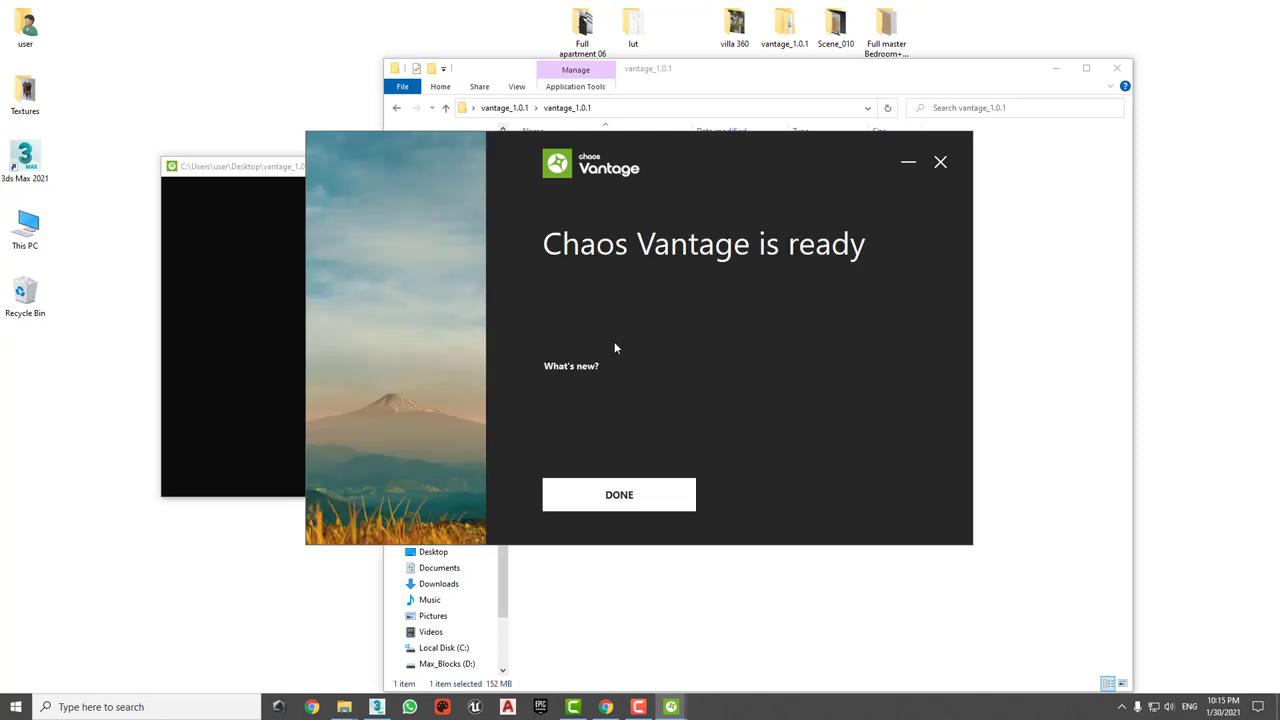
left_click(619, 496)
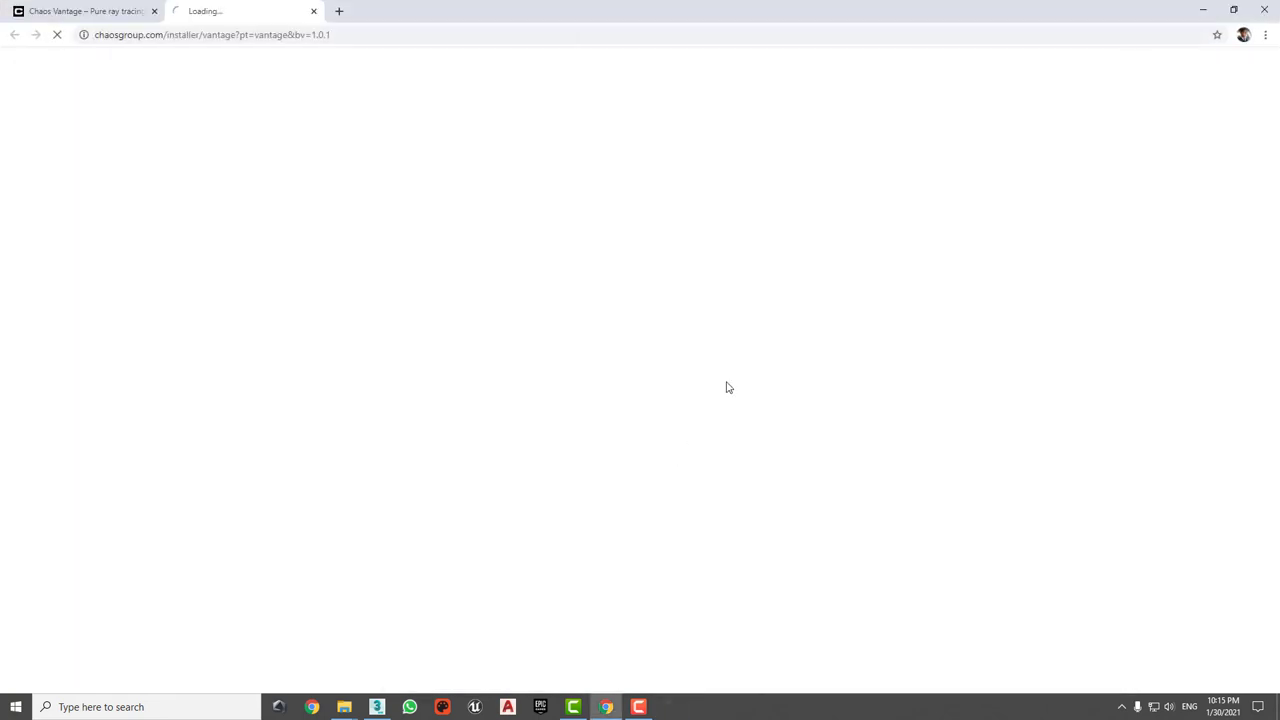
Step: Bring the 3ds Max villa scene window forward and maximise it to fill the screen
left_click(1203, 10)
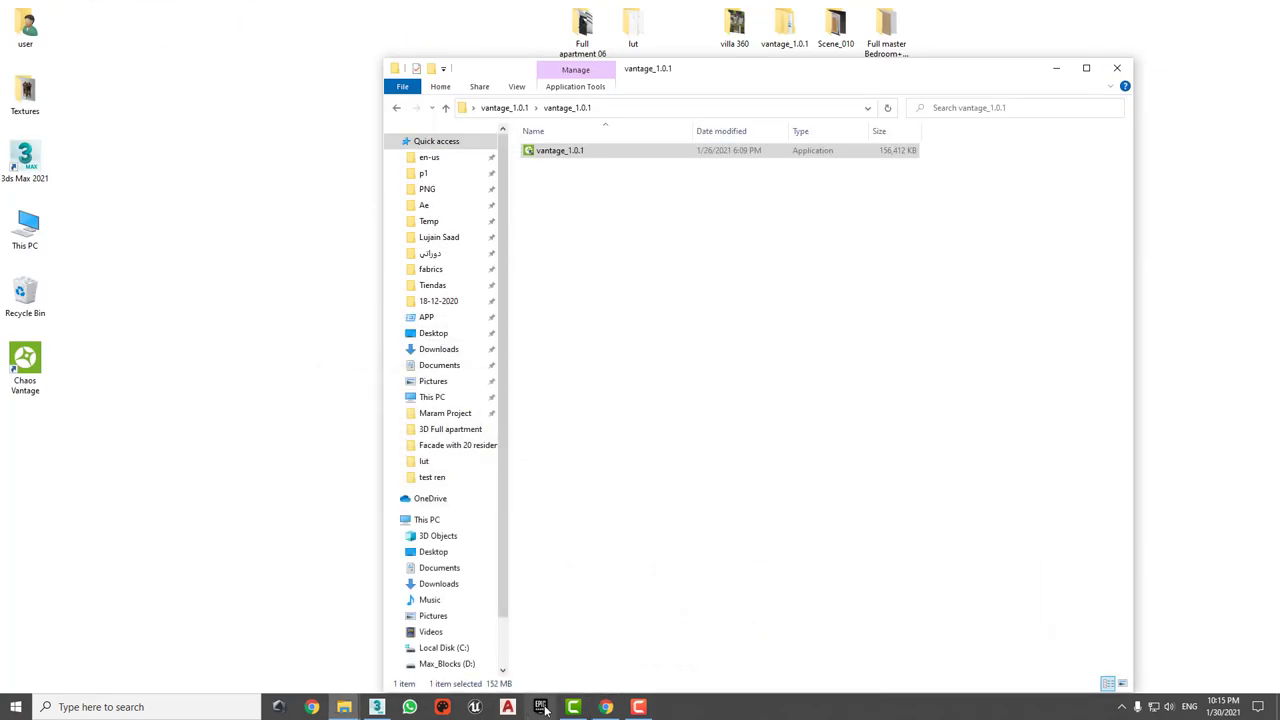
left_click(376, 707)
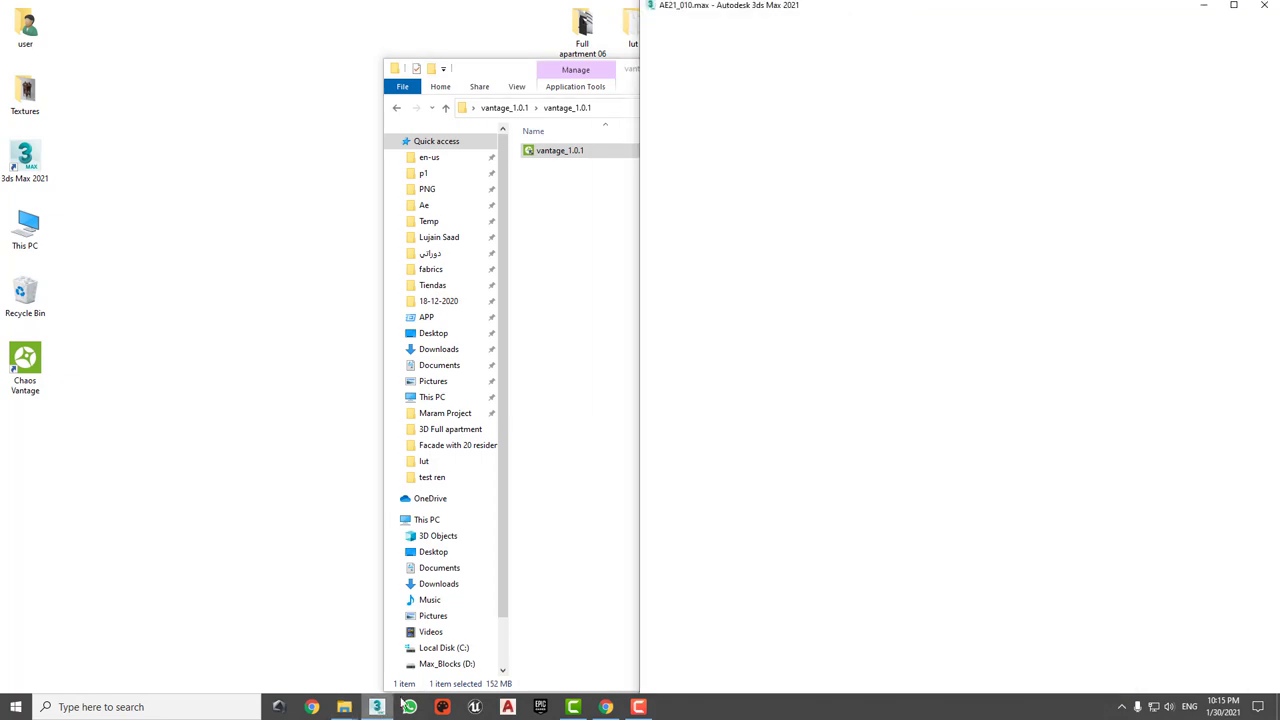
double_click(960, 8)
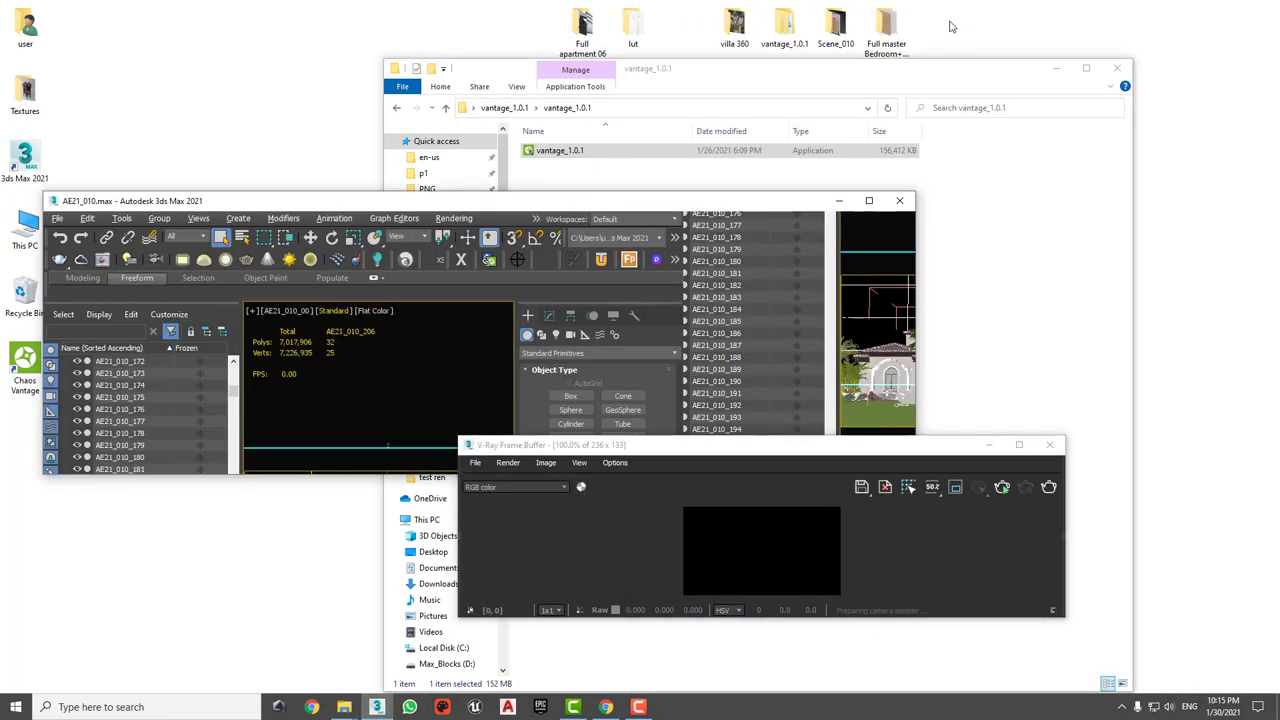
left_click(869, 200)
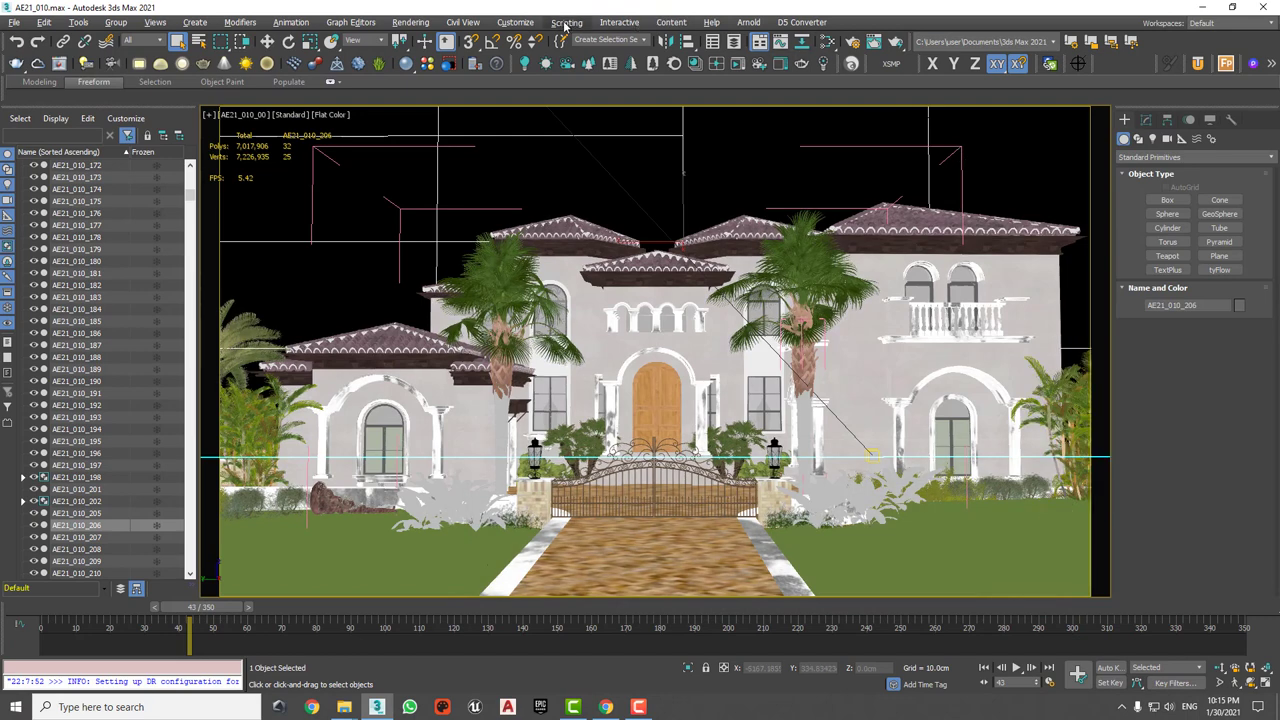
left_click(517, 22)
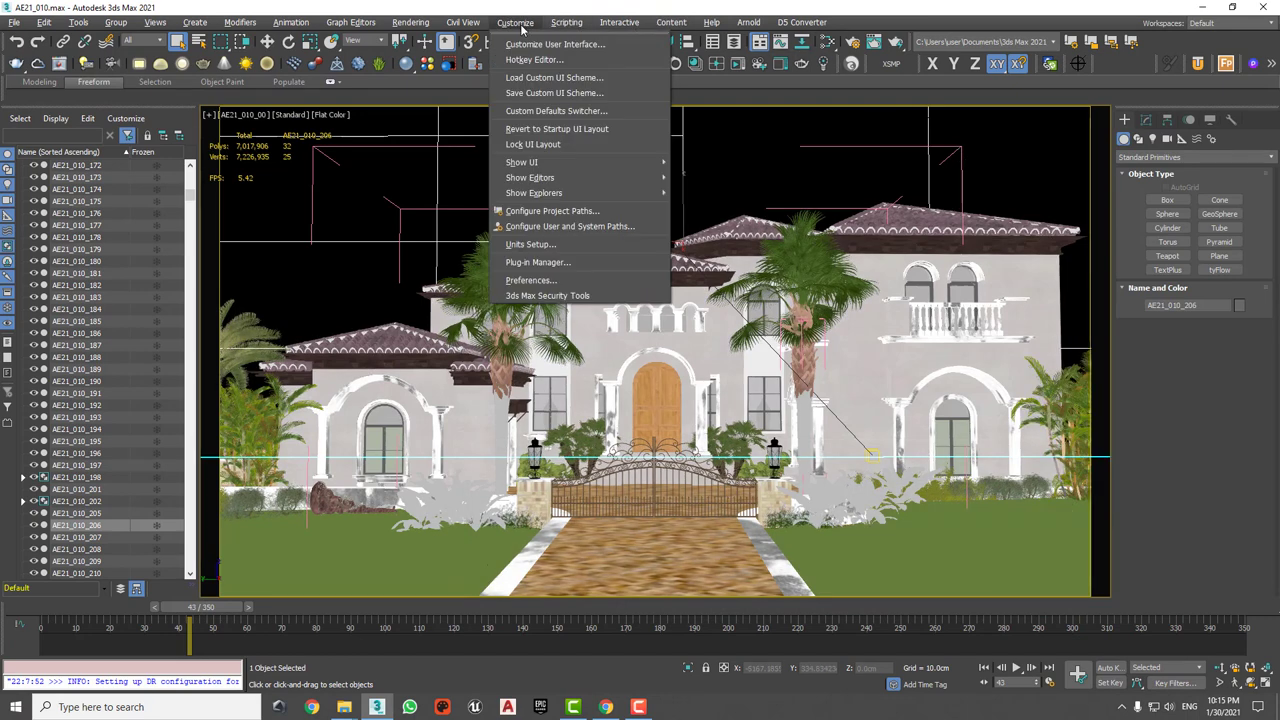
Step: In Customize User Interface, select the Chaos Vantage category's 'Start/stop the live-link' action
left_click(585, 46)
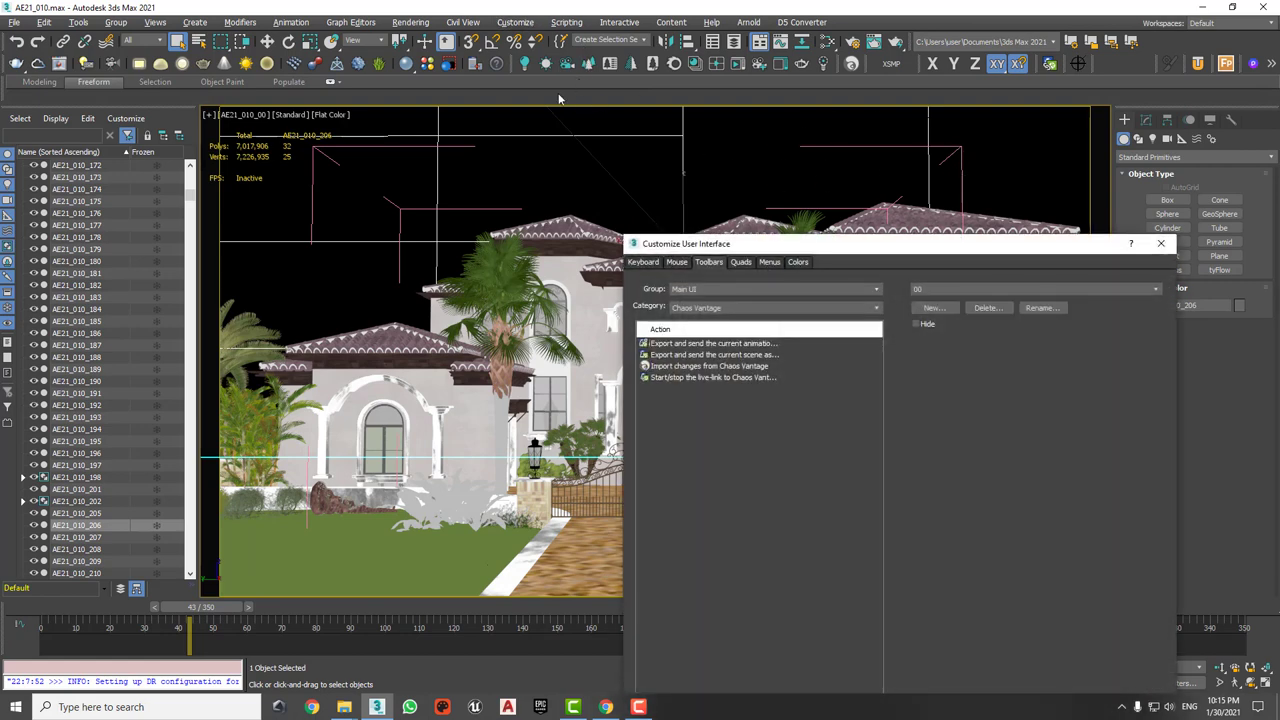
left_click_drag(715, 243, 437, 175)
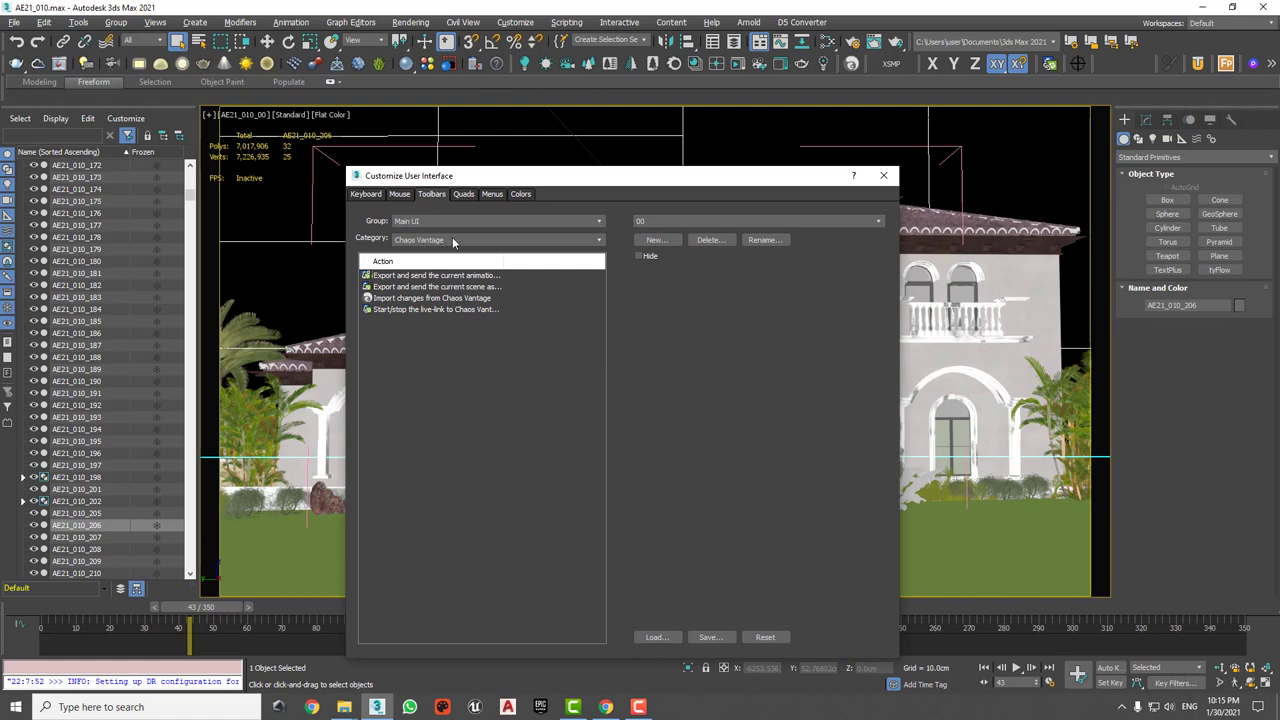
left_click(453, 241)
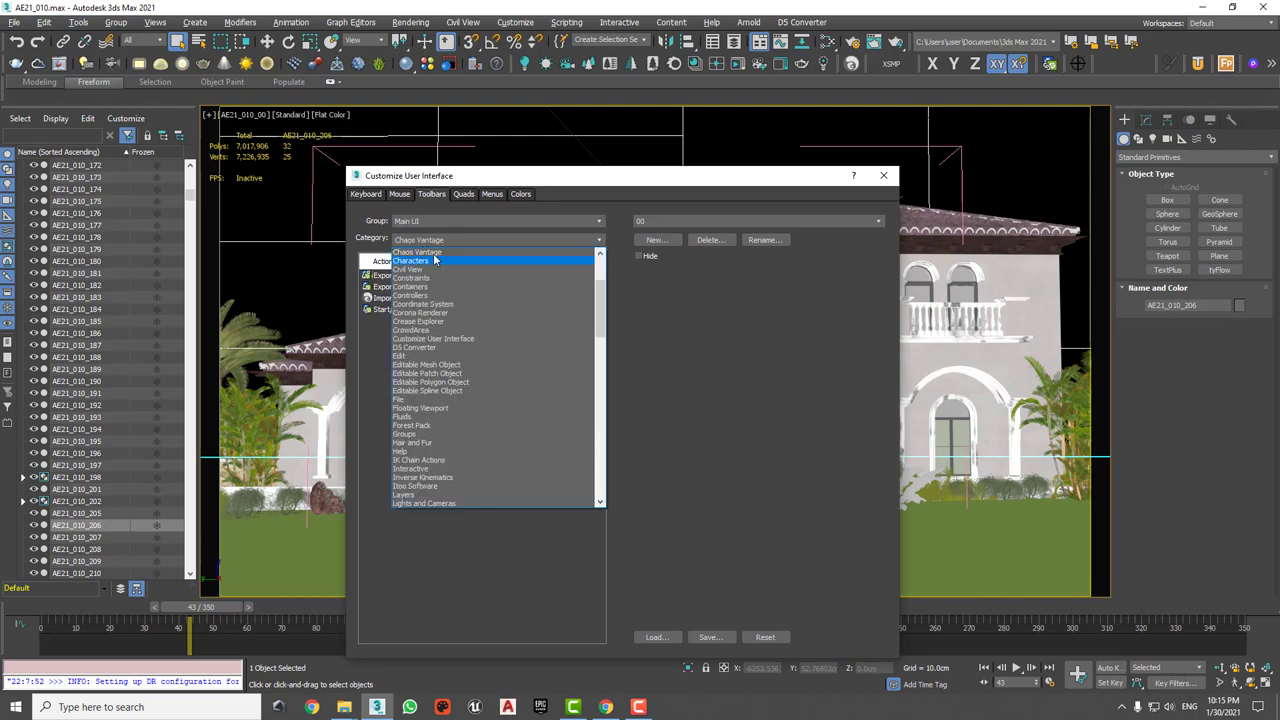
left_click(437, 253)
left_click(386, 310)
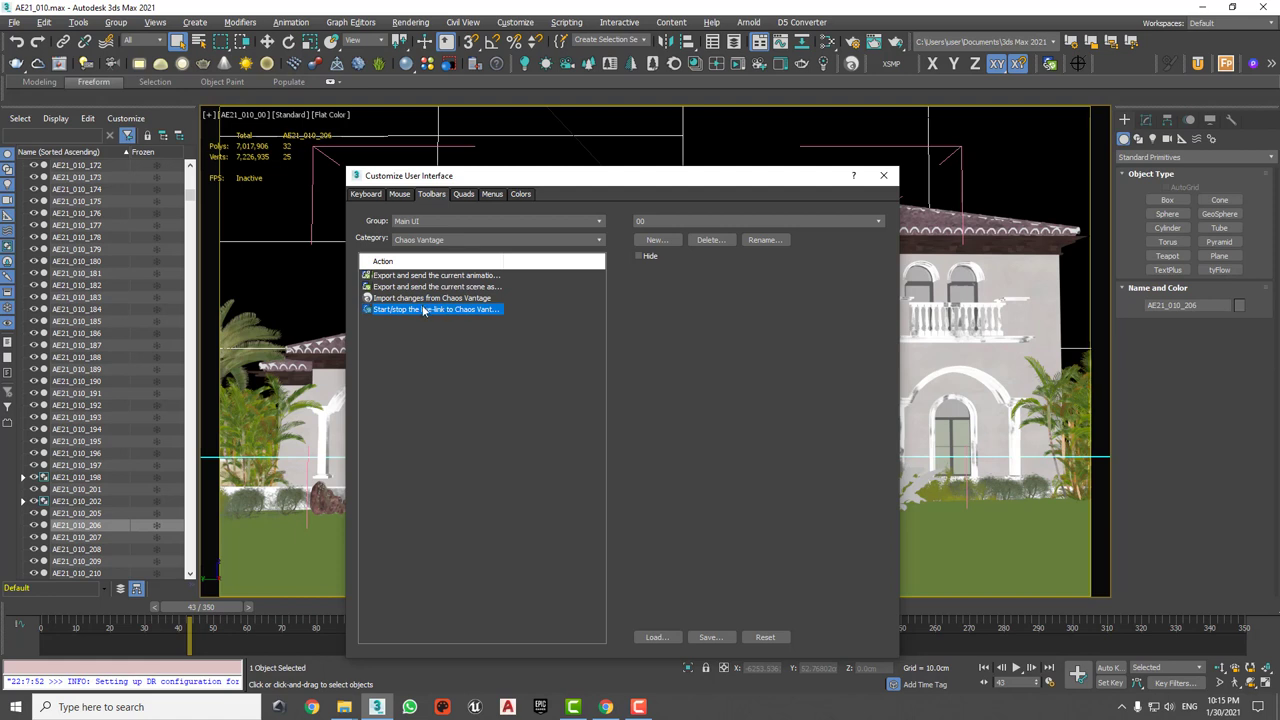
Step: Drag the 'Start/stop the live-link' action onto the main toolbar as a button
left_click(641, 242)
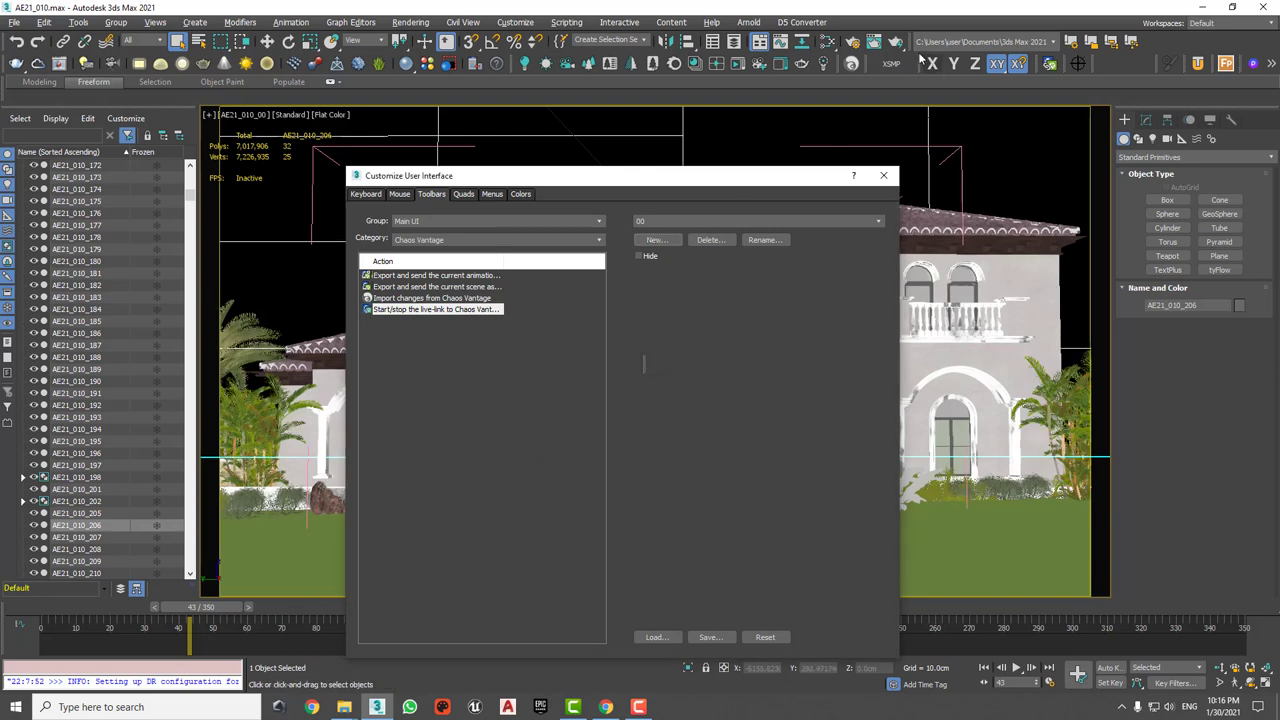
left_click(1116, 65)
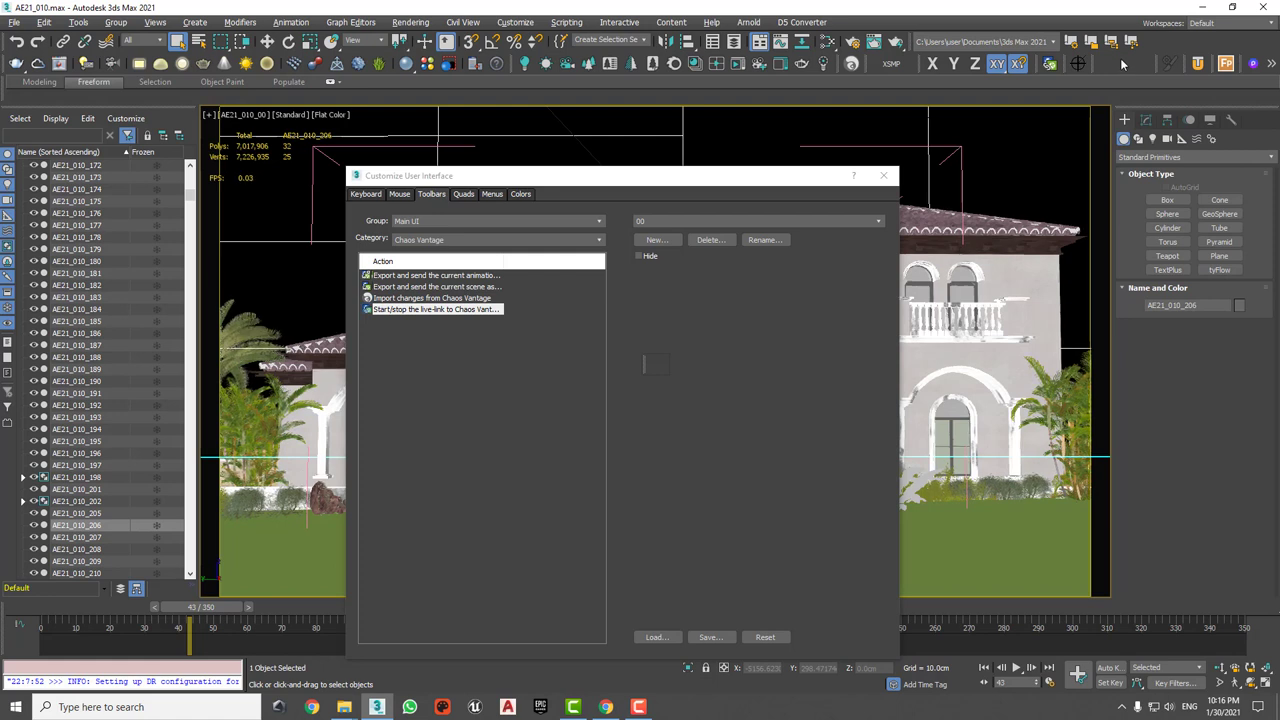
right_click(1115, 63)
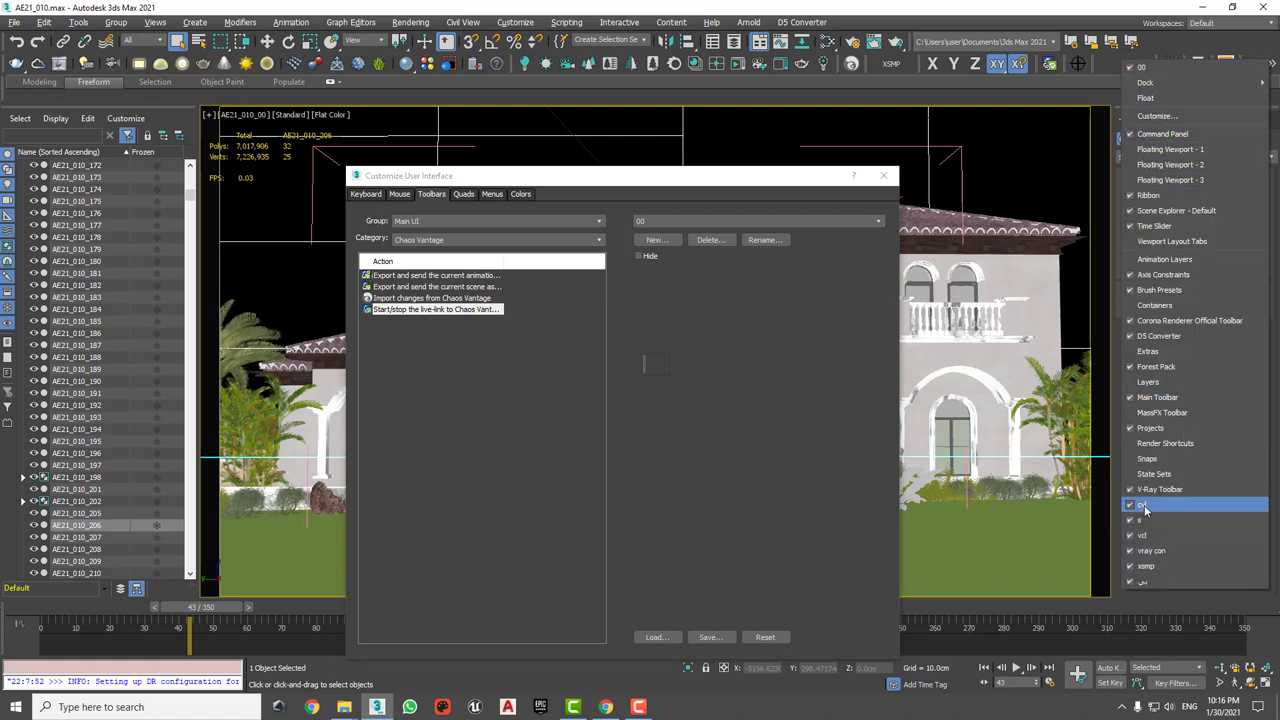
left_click(517, 365)
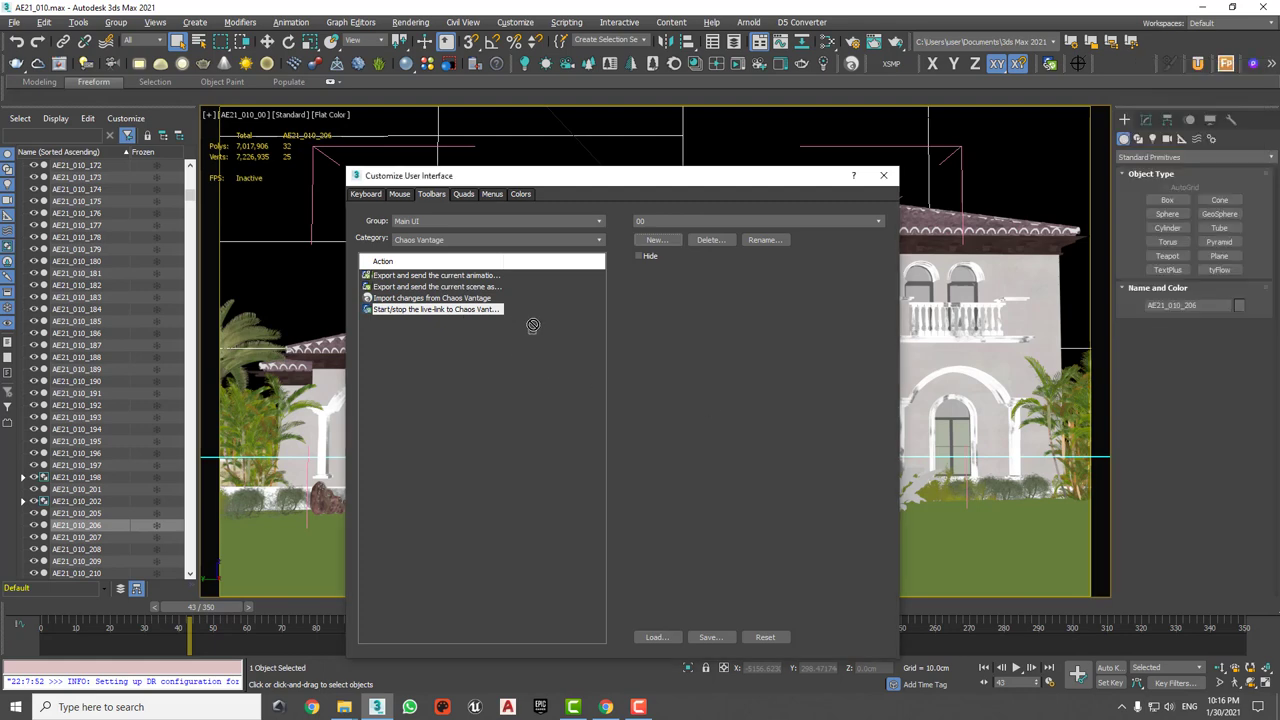
left_click_drag(656, 188, 348, 158)
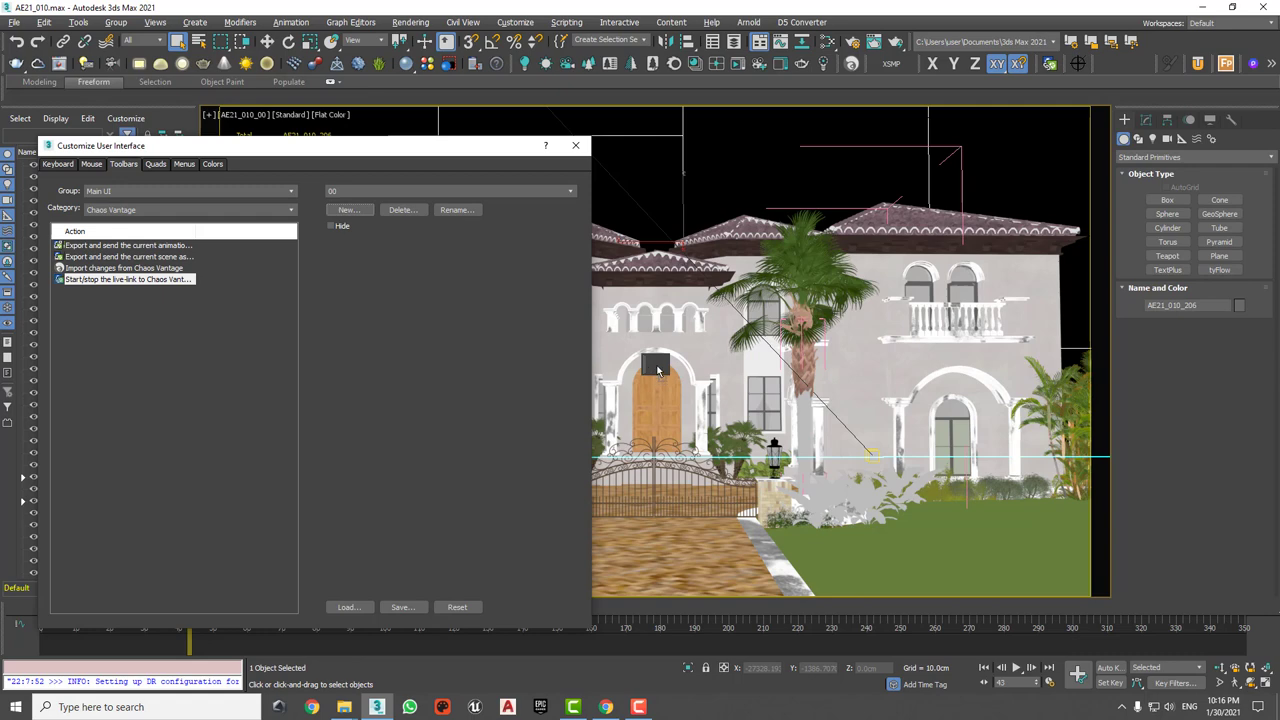
left_click_drag(651, 368, 1055, 82)
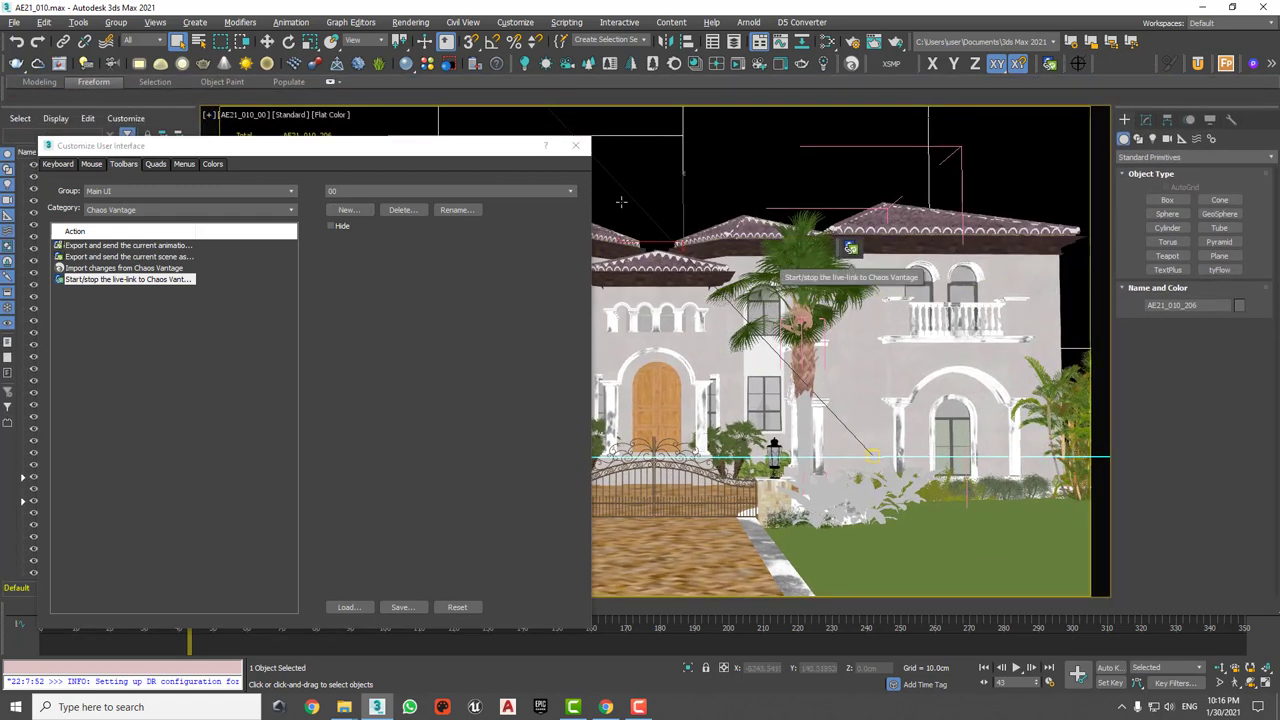
Step: Close the customization dialog and delete the extra live-link button
left_click(575, 145)
right_click(849, 249)
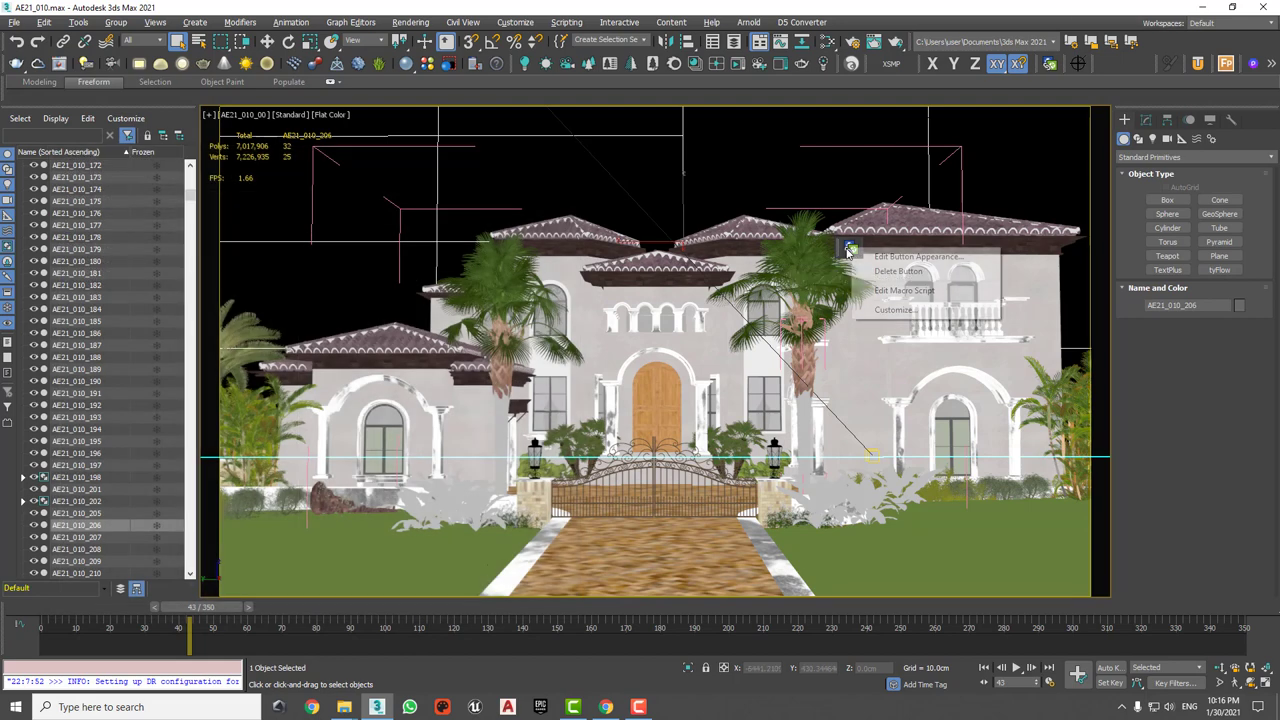
left_click(869, 271)
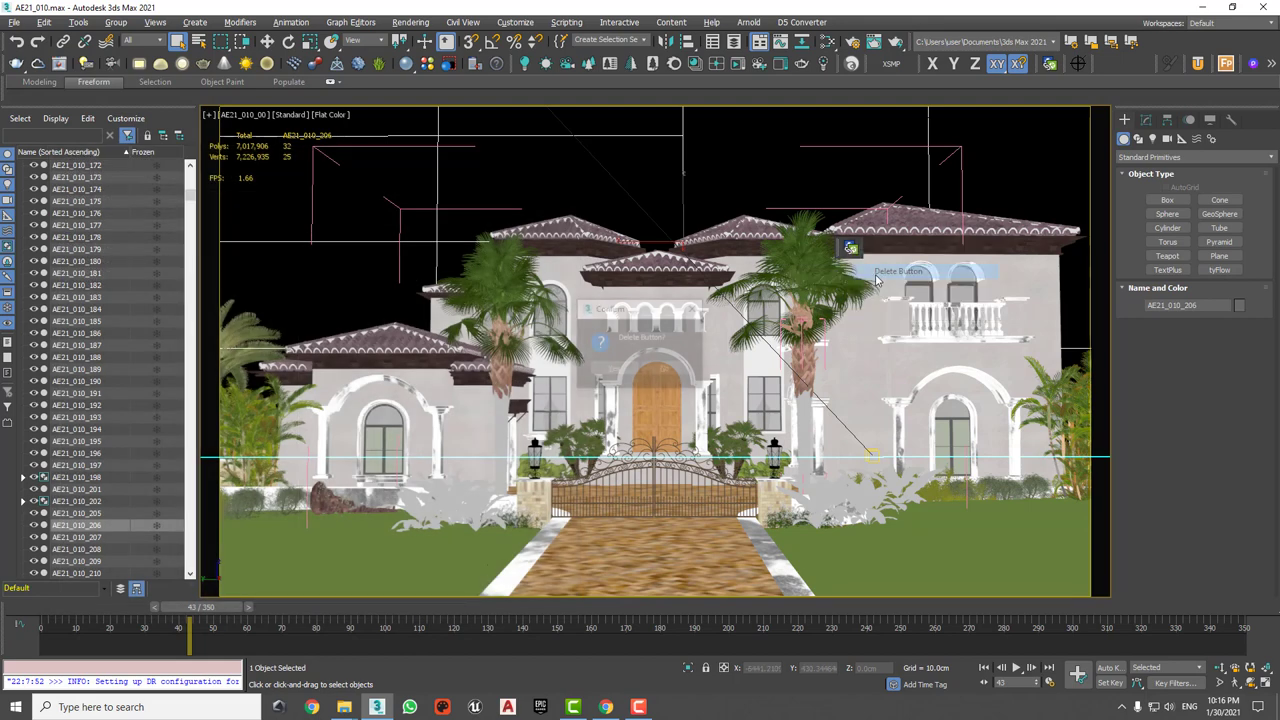
left_click(632, 376)
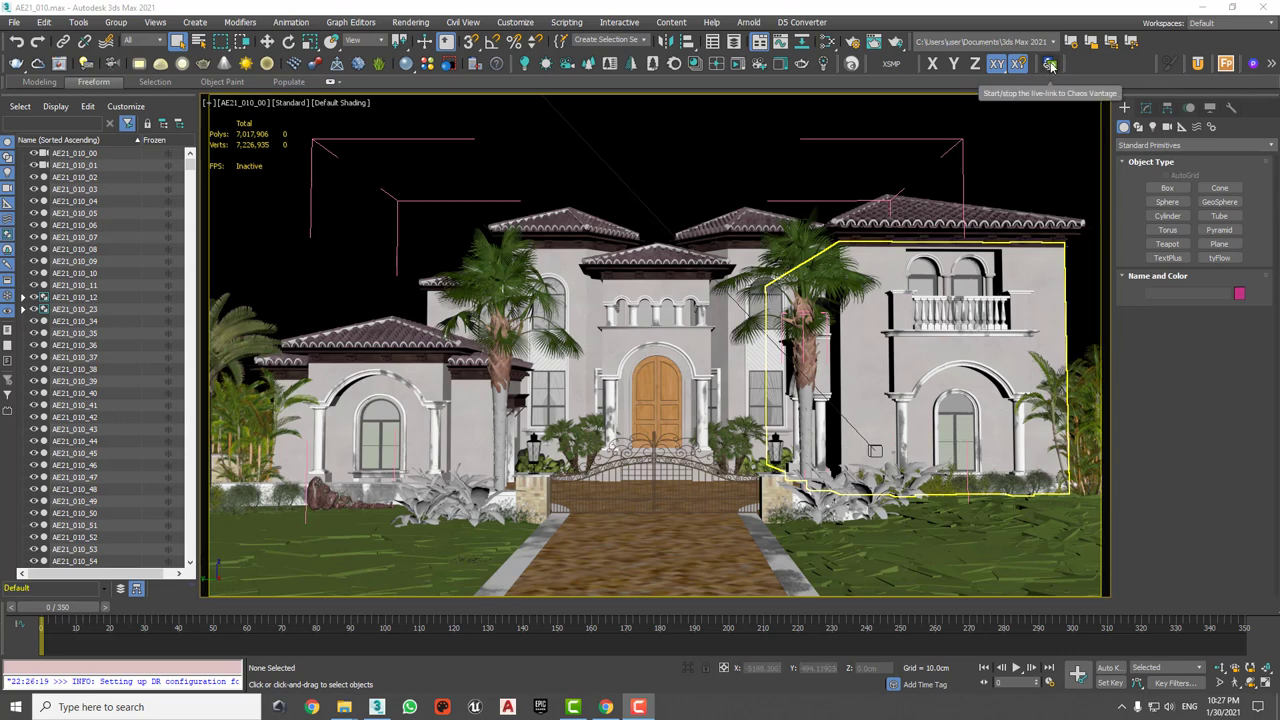
Step: Start the live-link, dismiss the unsupported driver warning, check the Live Link menu, and return to 3ds Max
left_click(1050, 64)
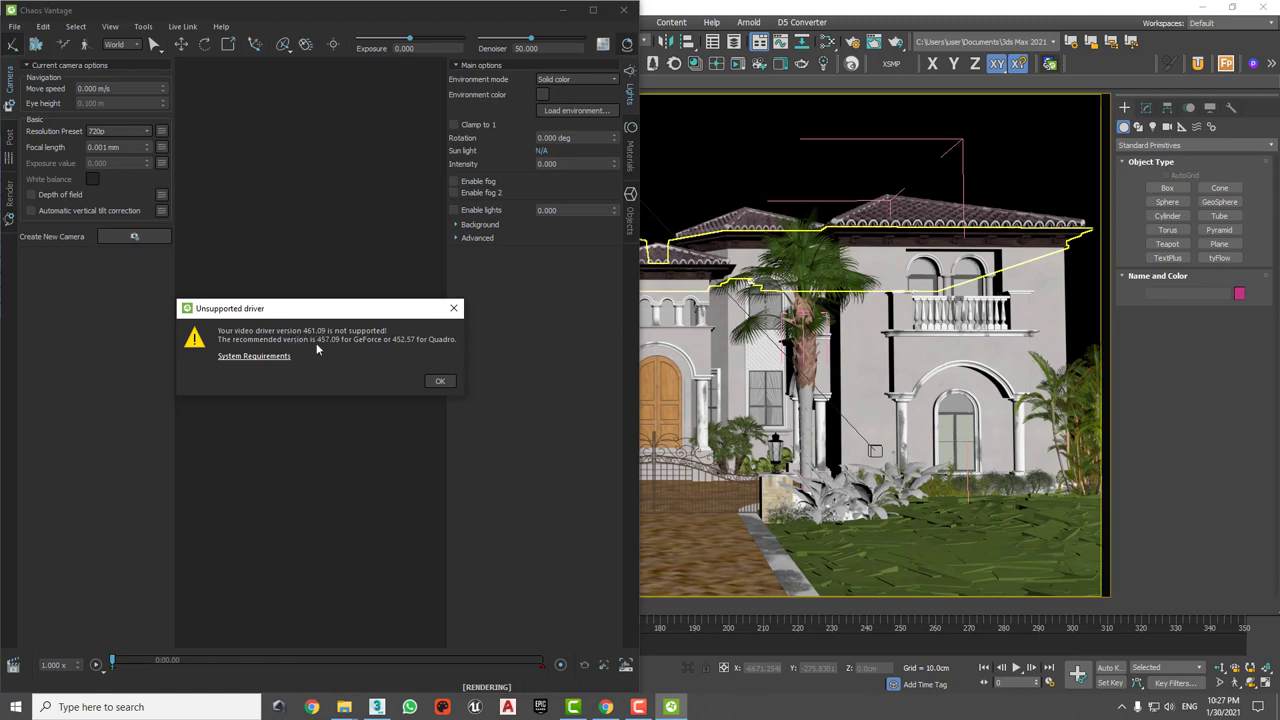
left_click(441, 382)
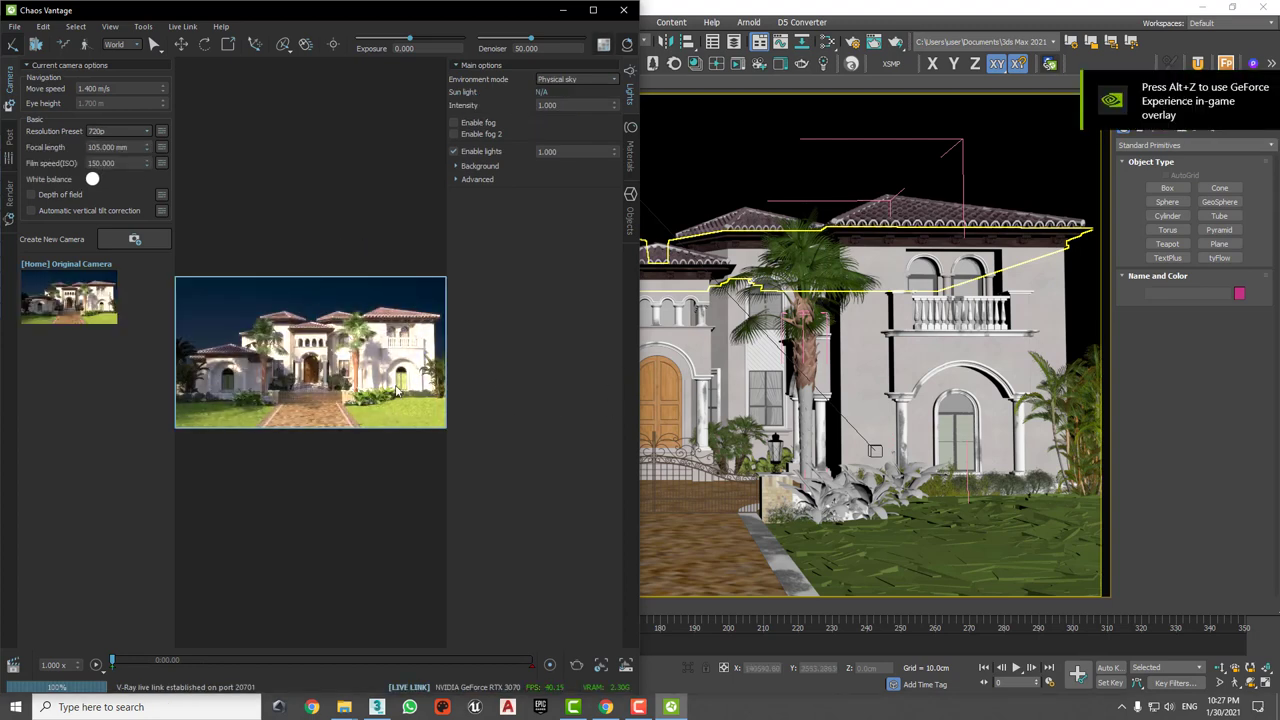
left_click(184, 27)
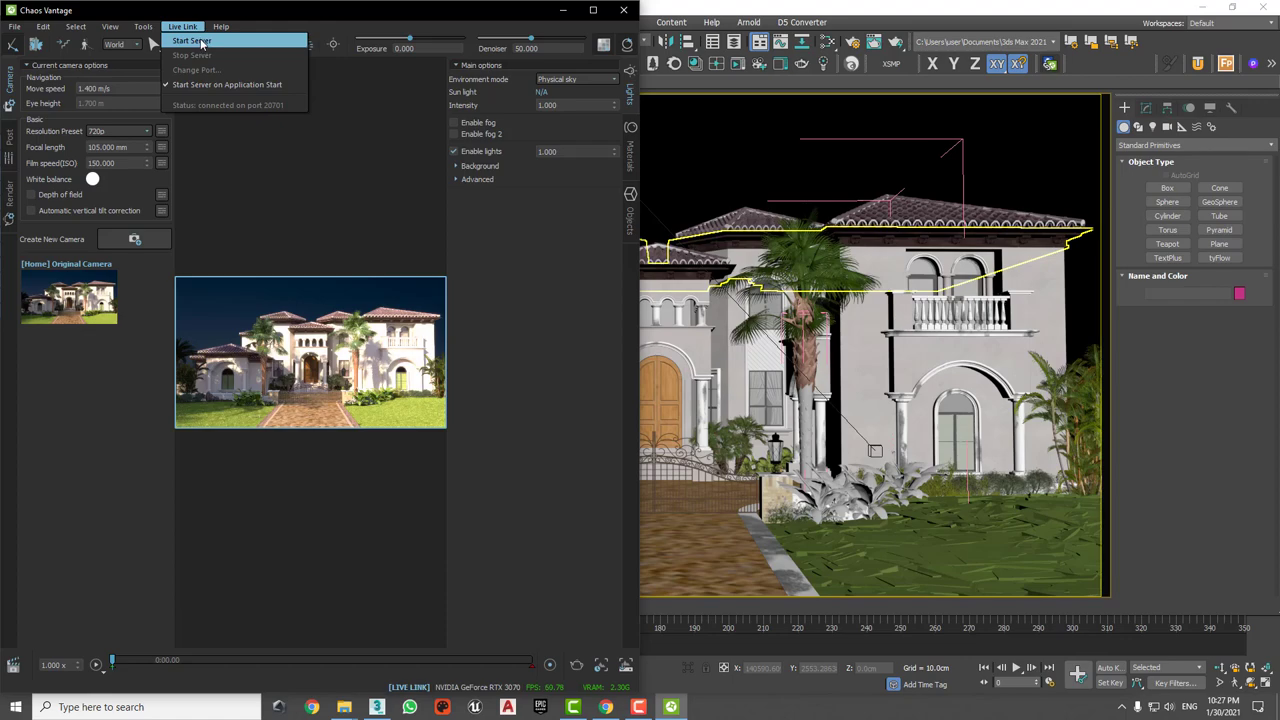
left_click(190, 30)
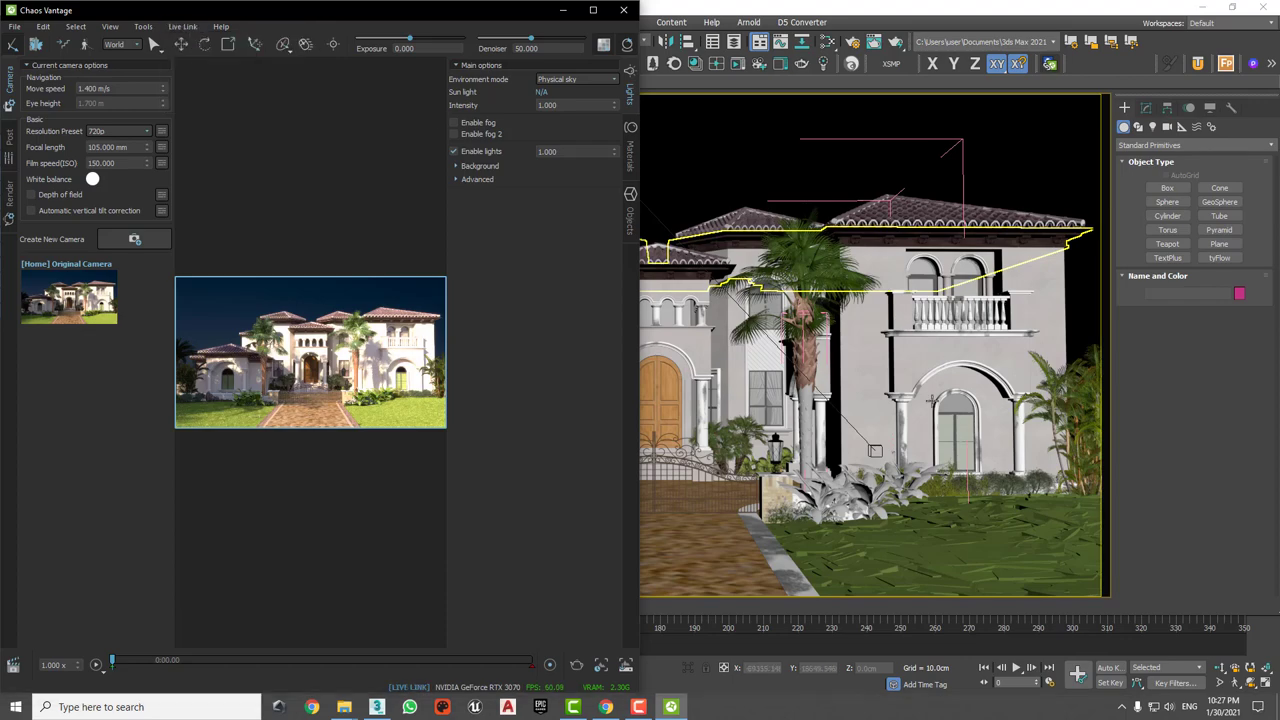
left_click(820, 388)
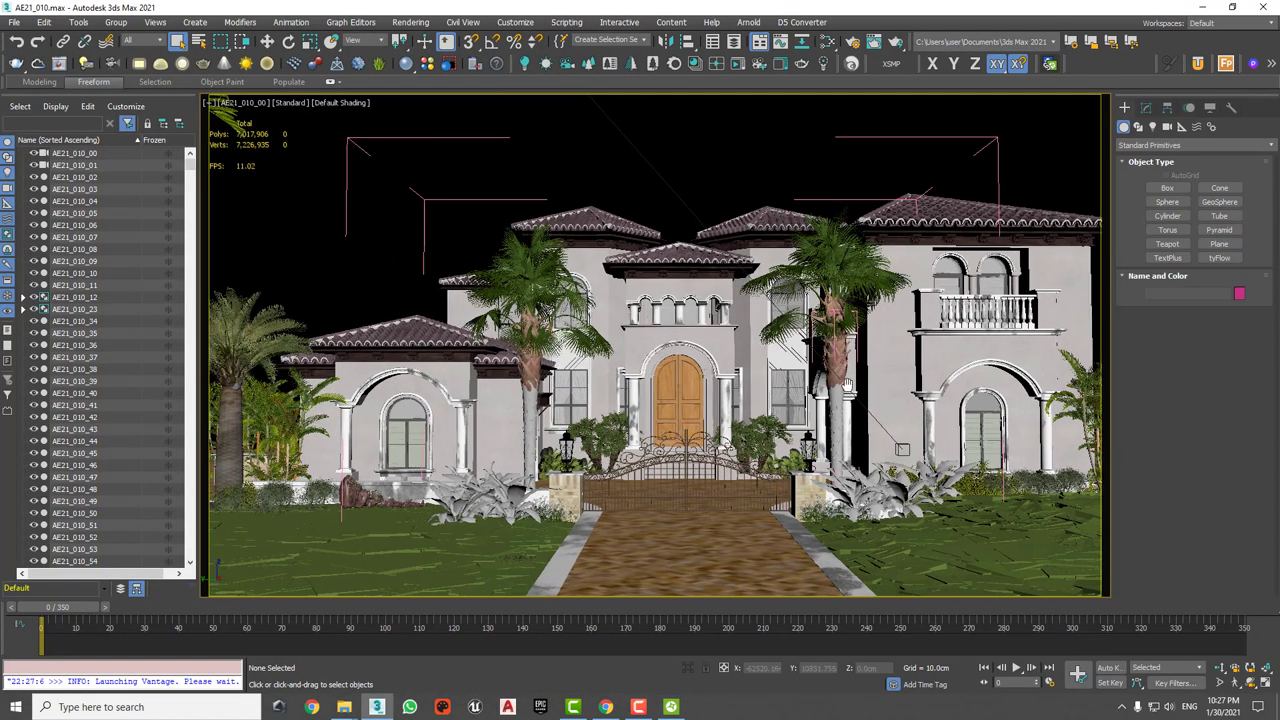
Step: Place 3ds Max beside Vantage and switch its viewport to a full-window perspective view
left_click_drag(668, 12, 1279, 155)
left_click(240, 173)
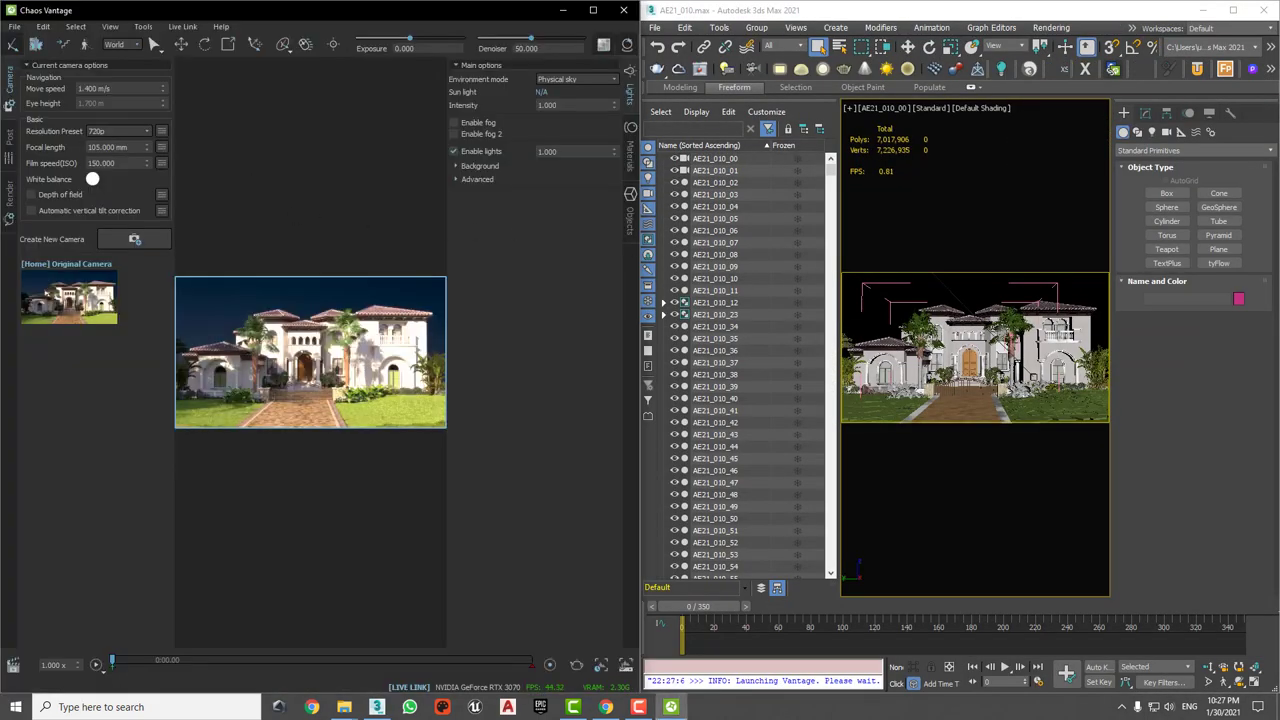
left_click(915, 345)
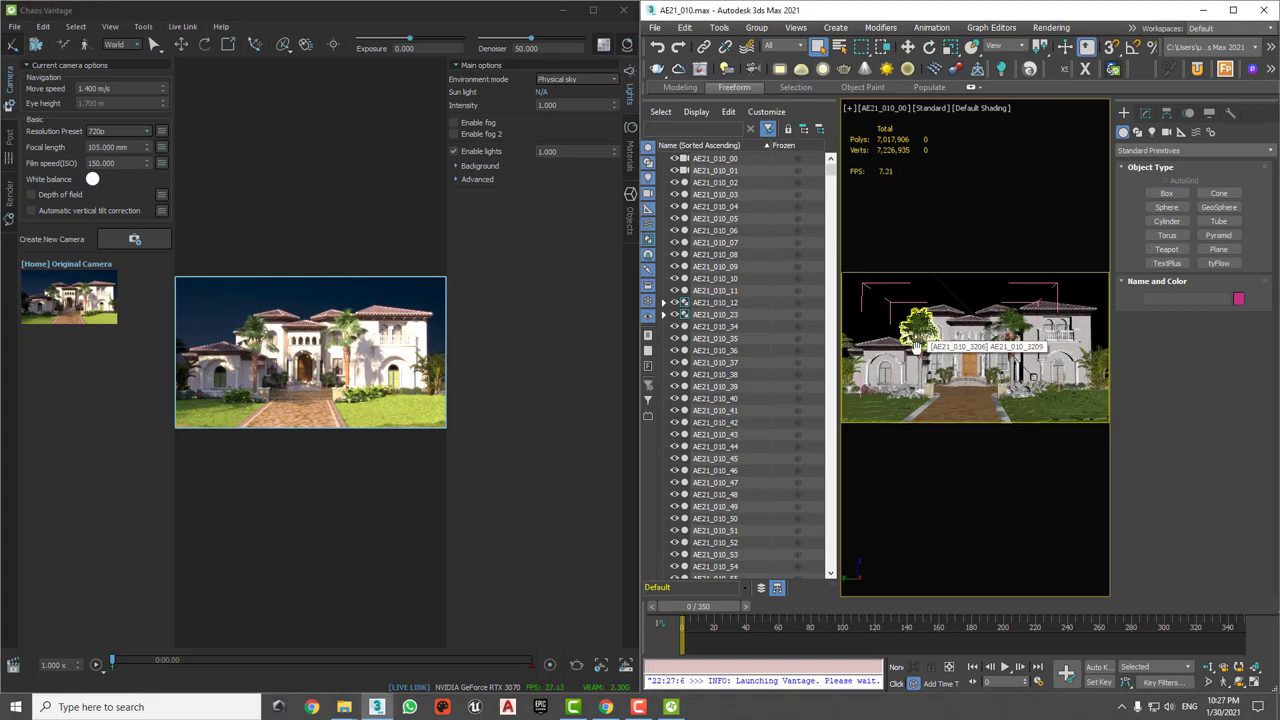
key("ctrl+x")
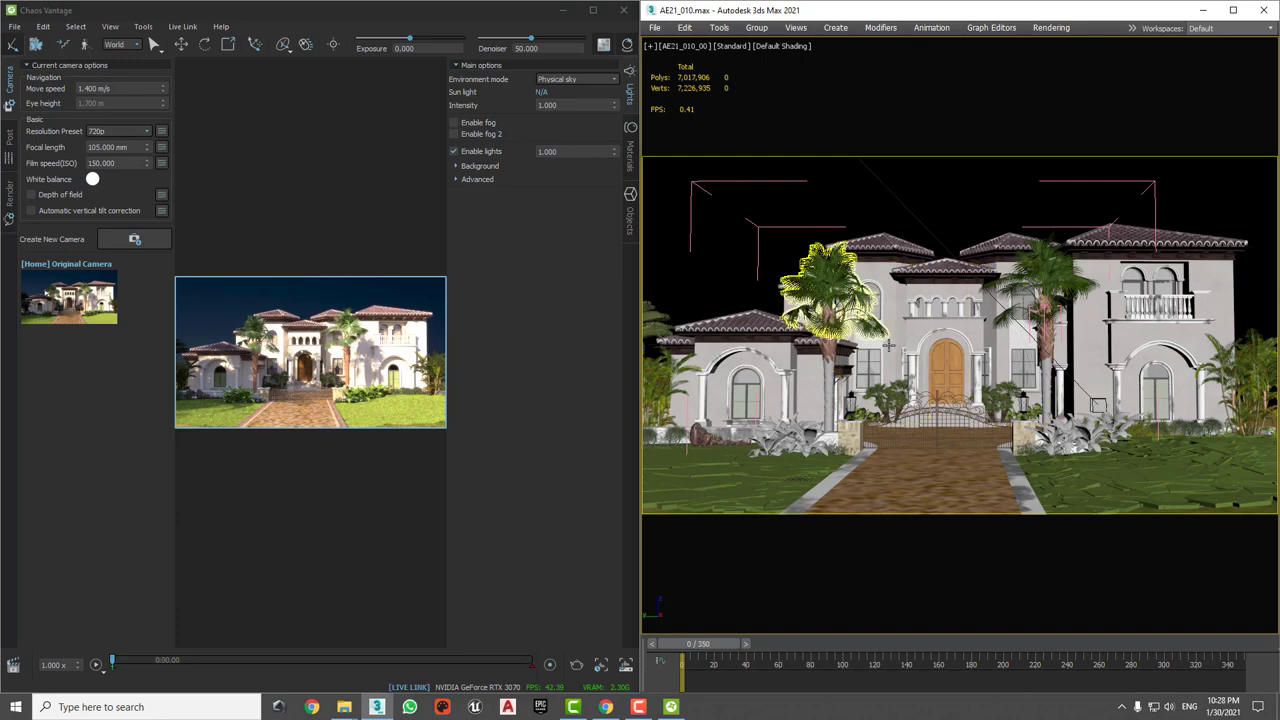
key("p")
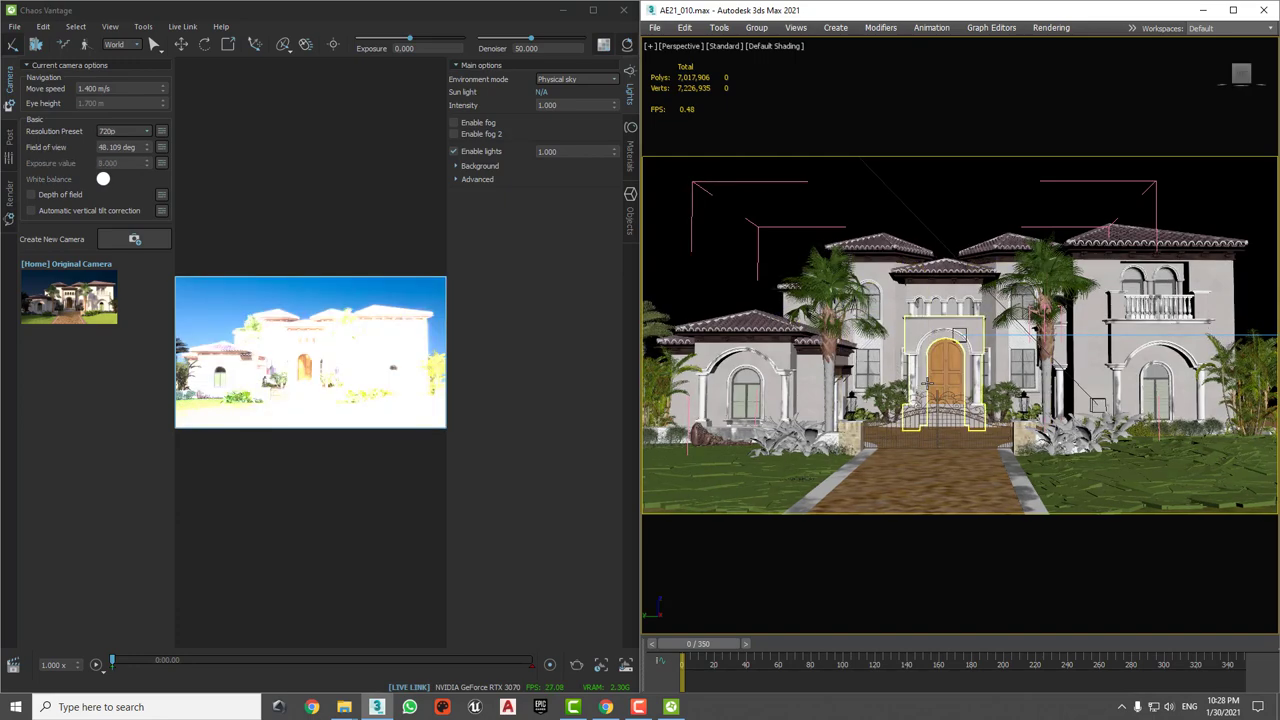
Step: Set Vantage exposure to -5, frame the front entrance in 3ds Max, and maximise Vantage
mouse_move(965, 417)
middle_mouse_down("alt")
mouse_move(930, 440)
mouse_move(955, 380)
middle_mouse_up("alt")
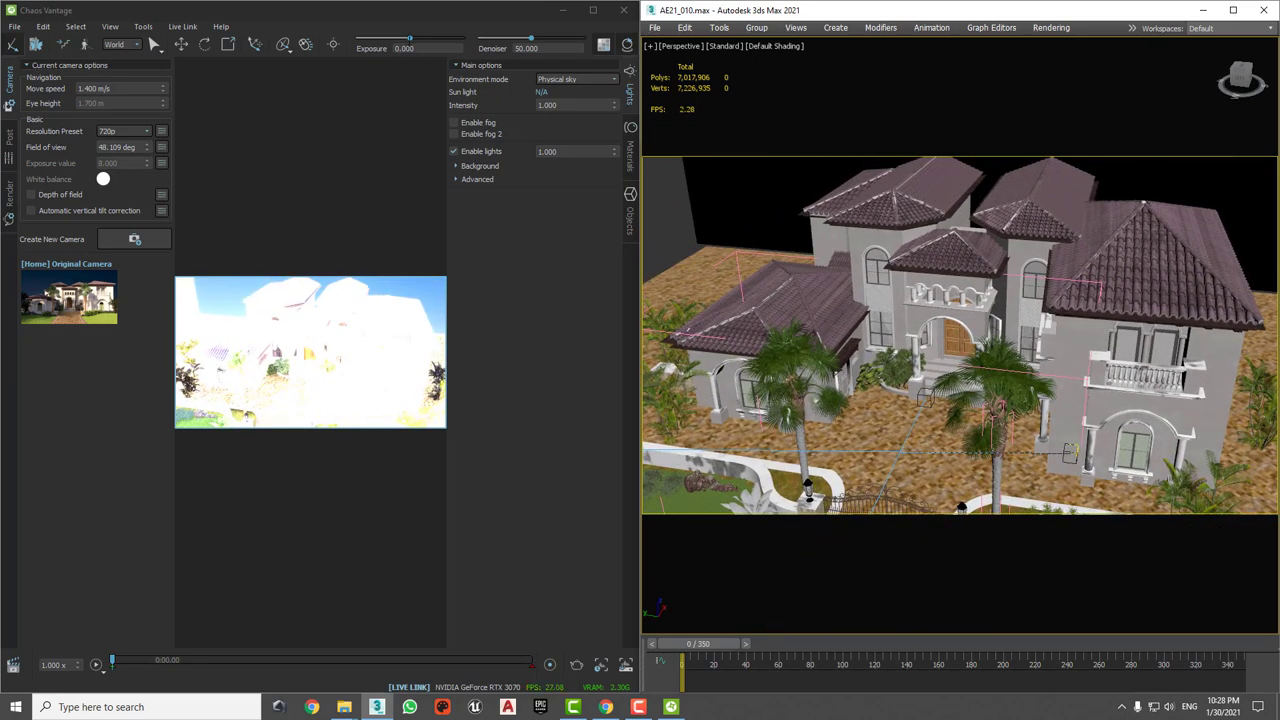
left_click_drag(409, 40, 355, 40)
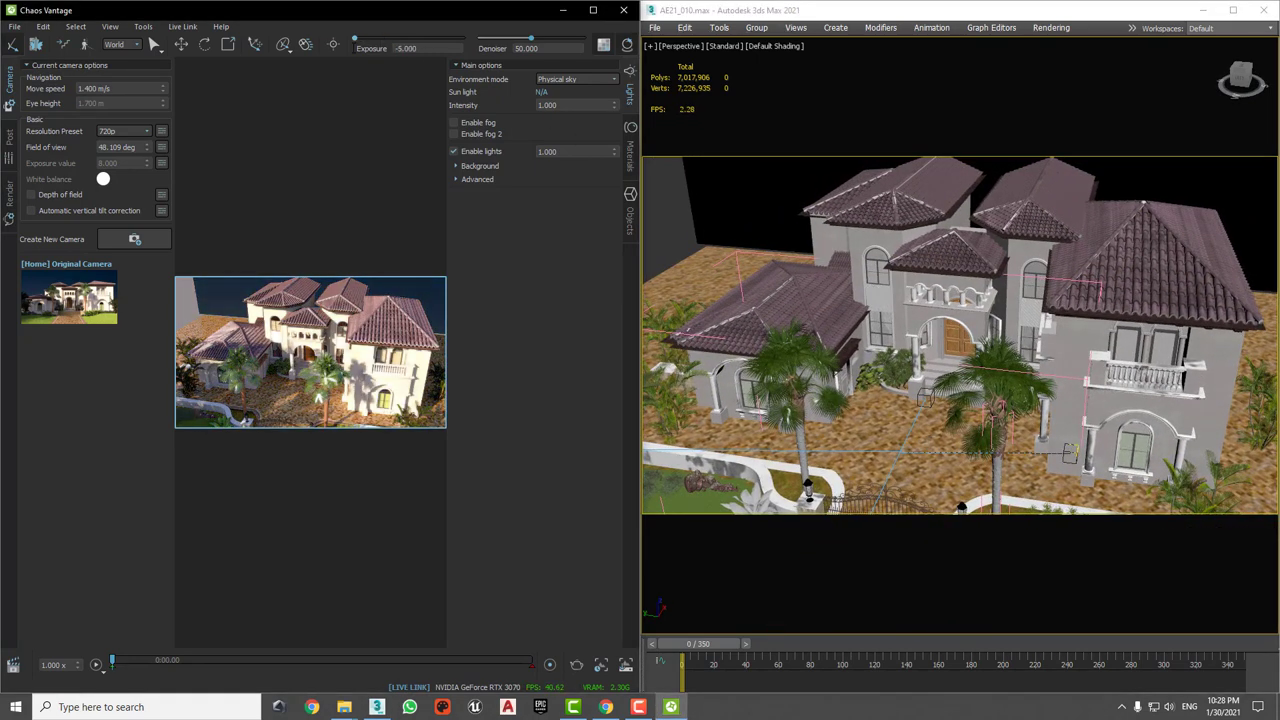
mouse_move(925, 395)
middle_mouse_down("alt")
mouse_move(914, 371)
mouse_move(1000, 400)
mouse_move(1050, 395)
mouse_move(965, 369)
middle_mouse_up("alt")
scroll(965, 369, "up", 5)
scroll(969, 353, "up", 3)
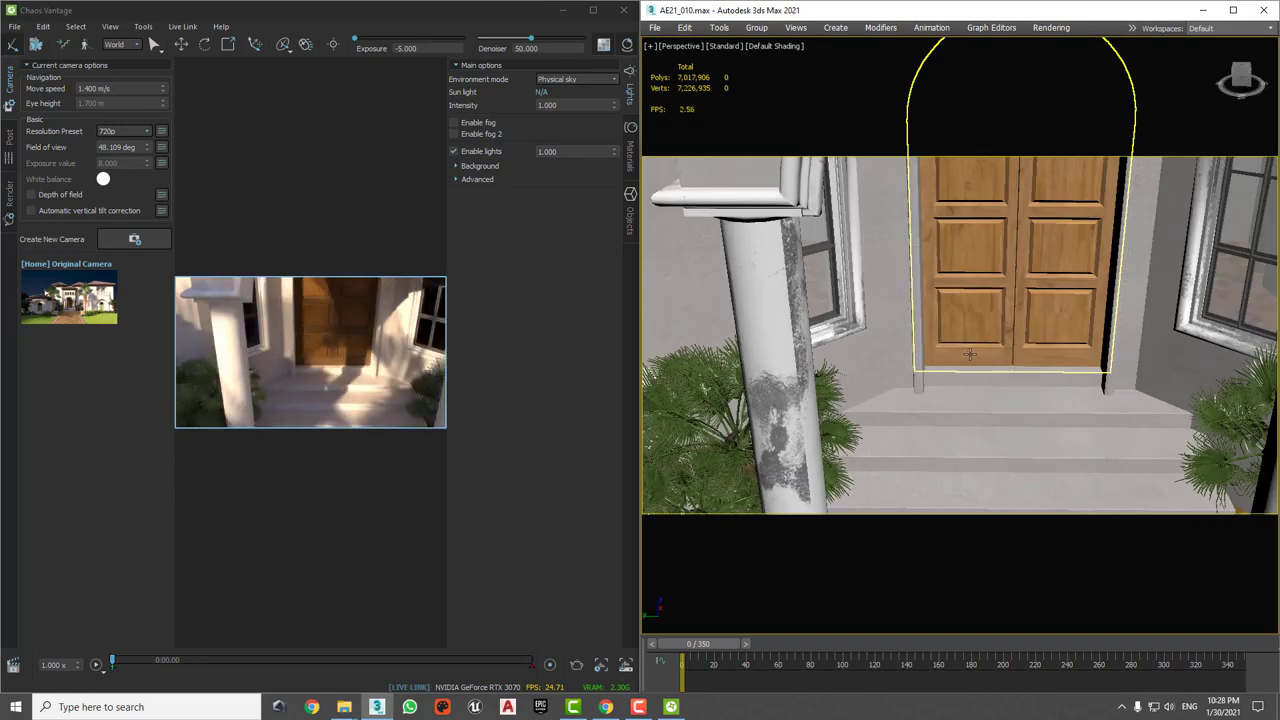
scroll(969, 353, "down", 4)
scroll(969, 353, "down", 3)
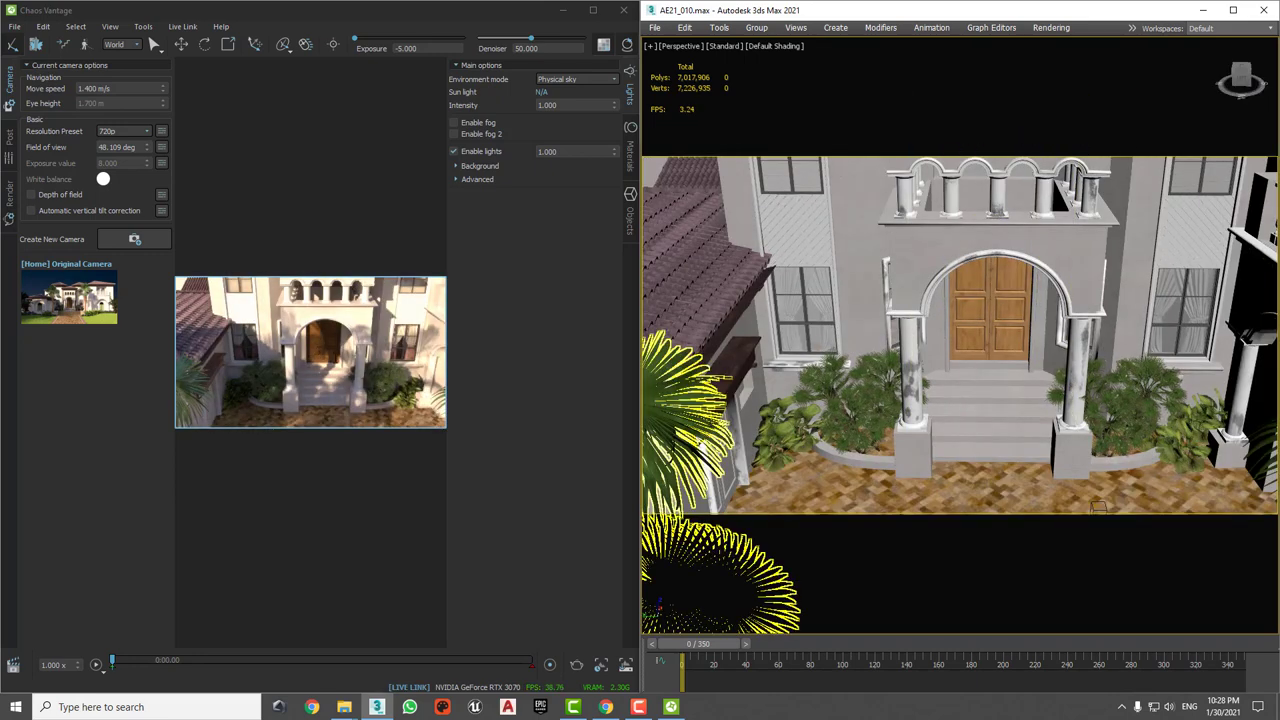
key("alt+Tab")
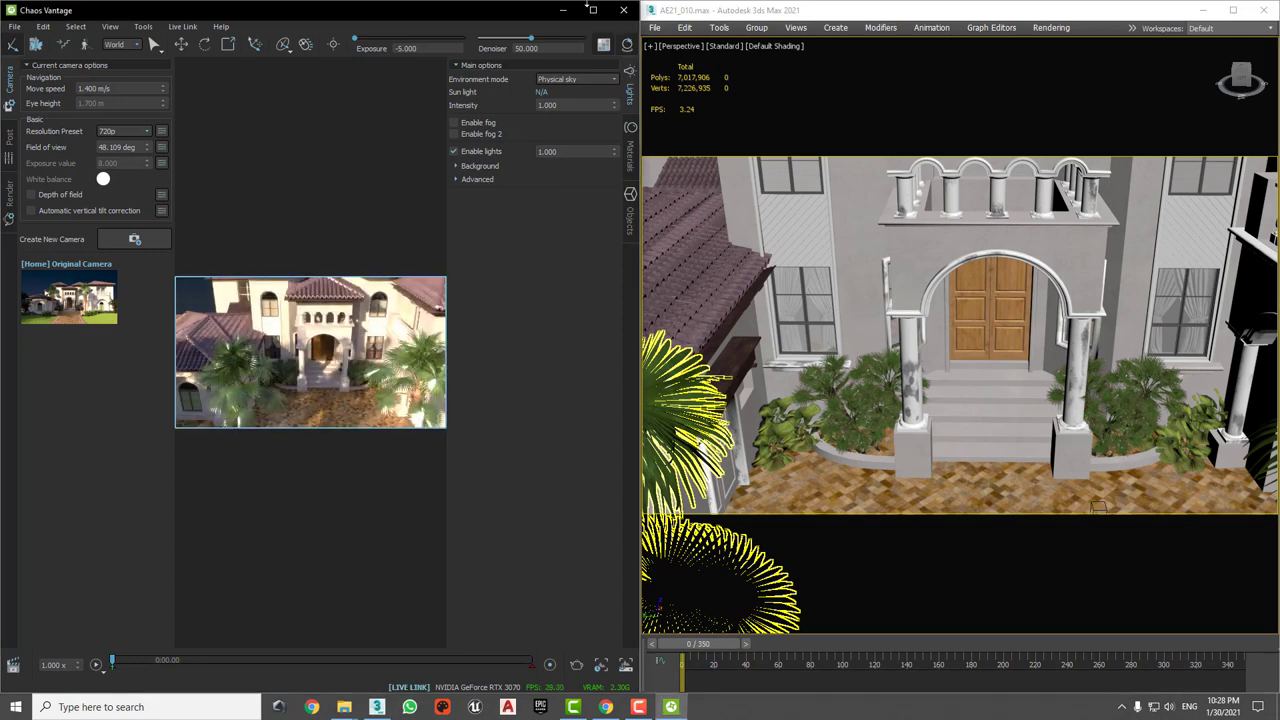
left_click(592, 9)
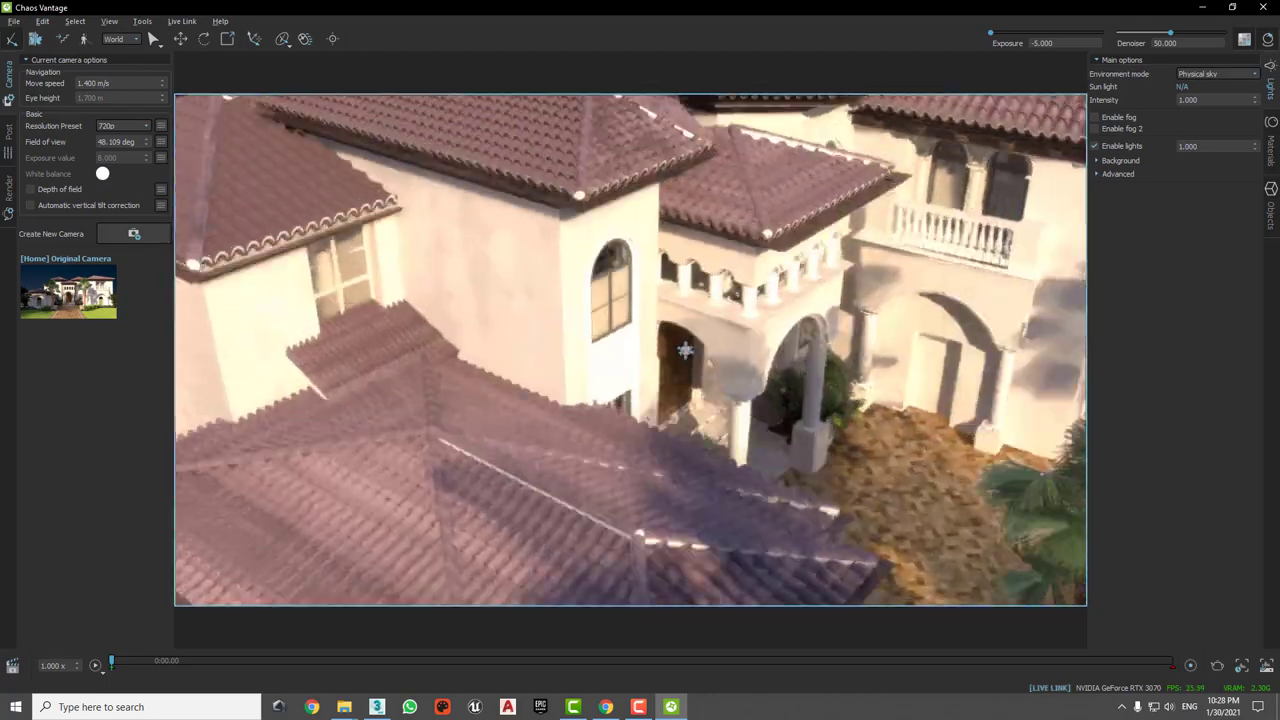
Step: Fly the Vantage camera toward the side balcony and right wing, then bring 3ds Max alongside
left_click_drag(640, 350, 685, 349)
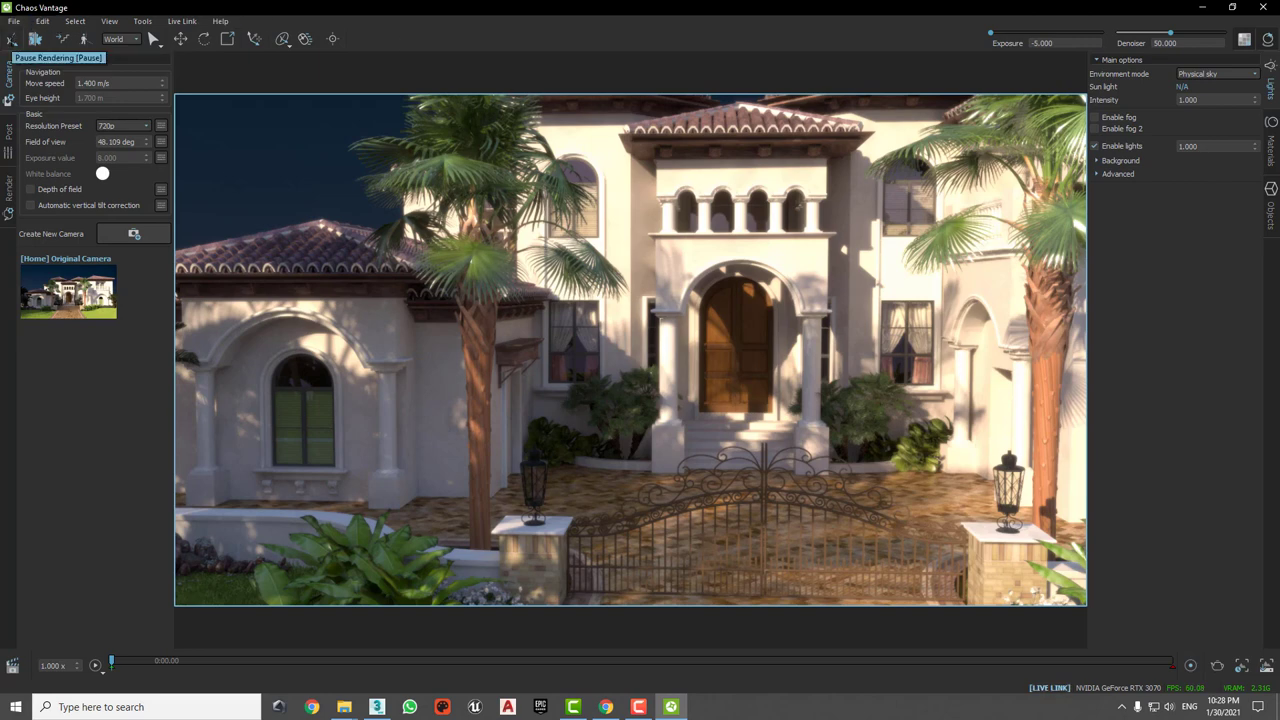
left_click(11, 39)
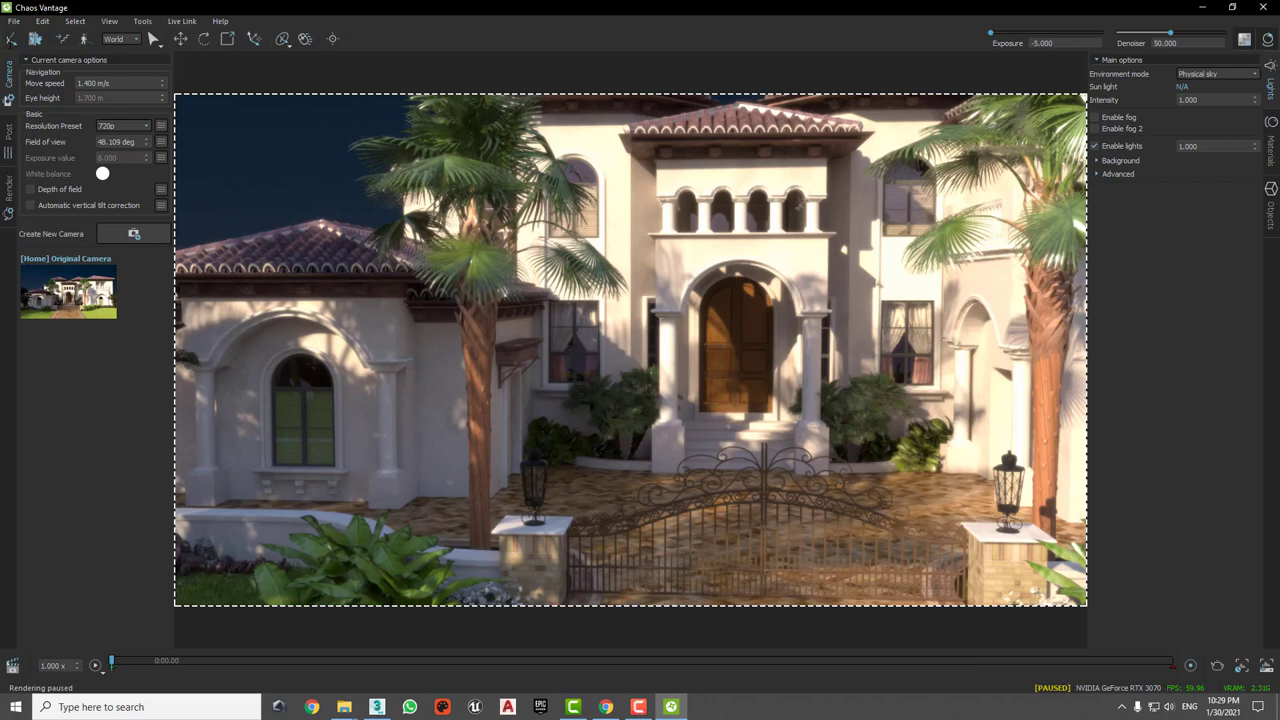
left_click(519, 285)
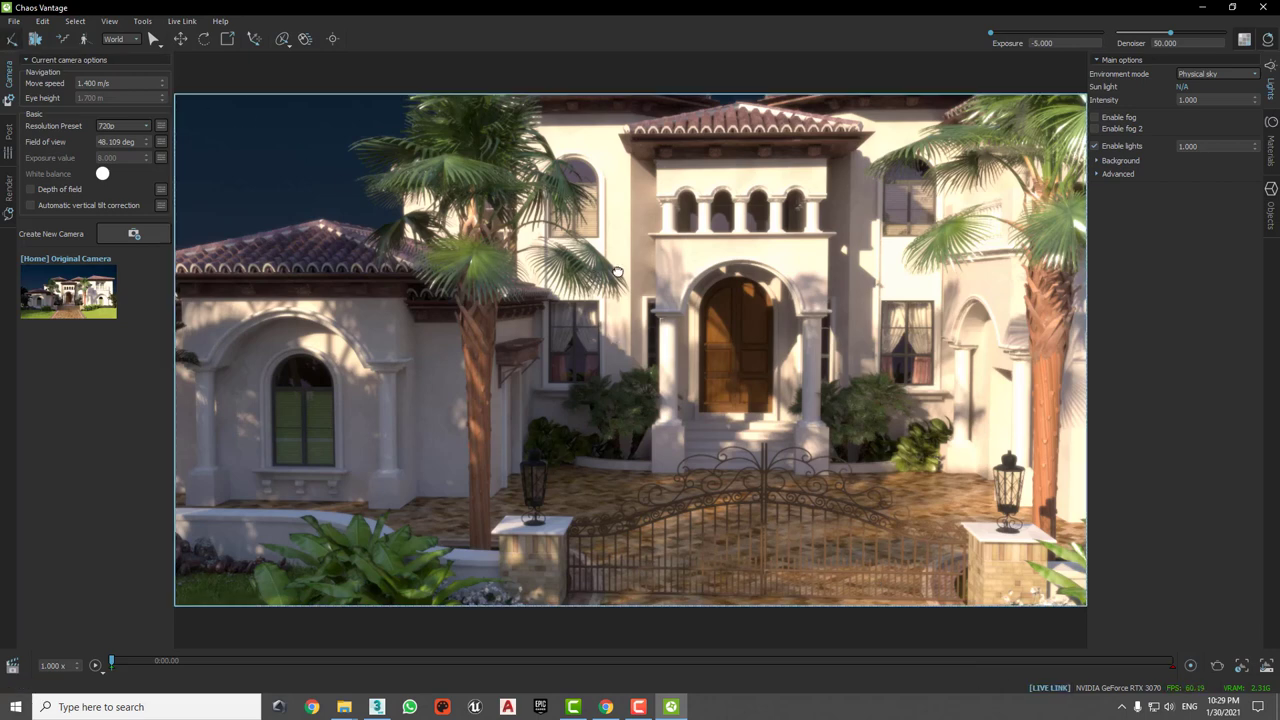
mouse_move(617, 271)
middle_mouse_down()
mouse_move(580, 357)
mouse_move(685, 378)
middle_mouse_up()
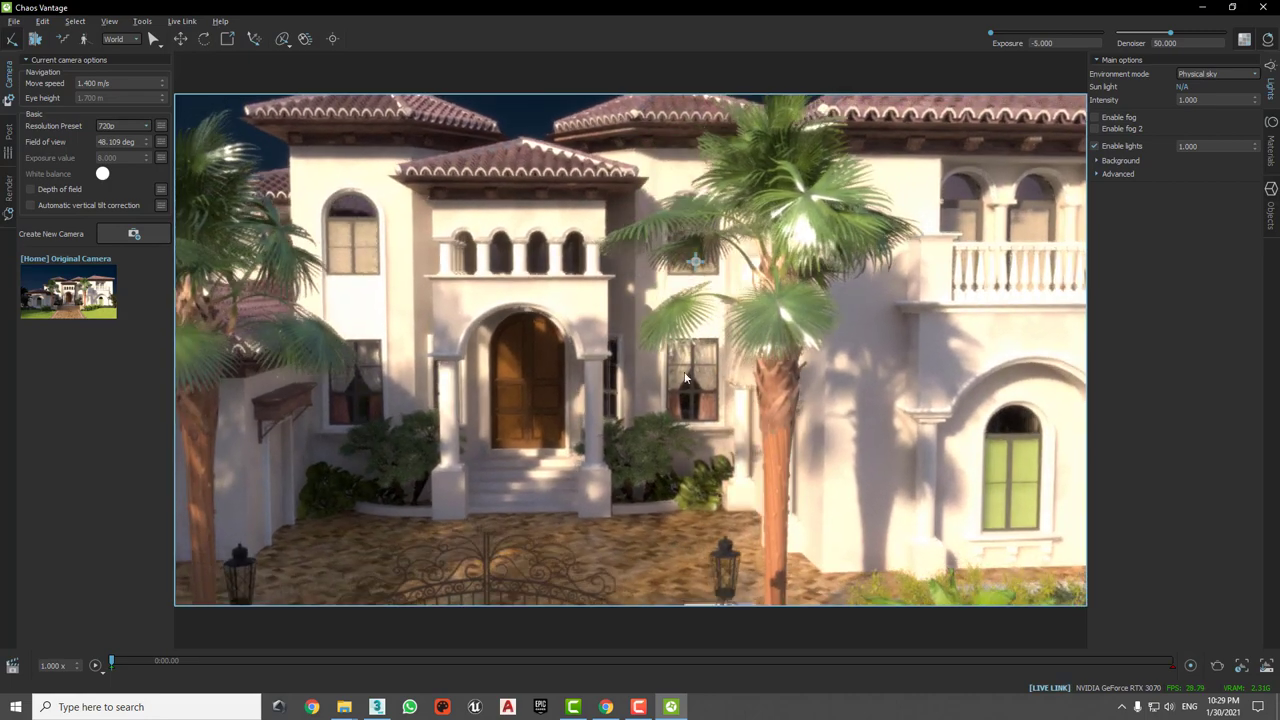
left_click(377, 707)
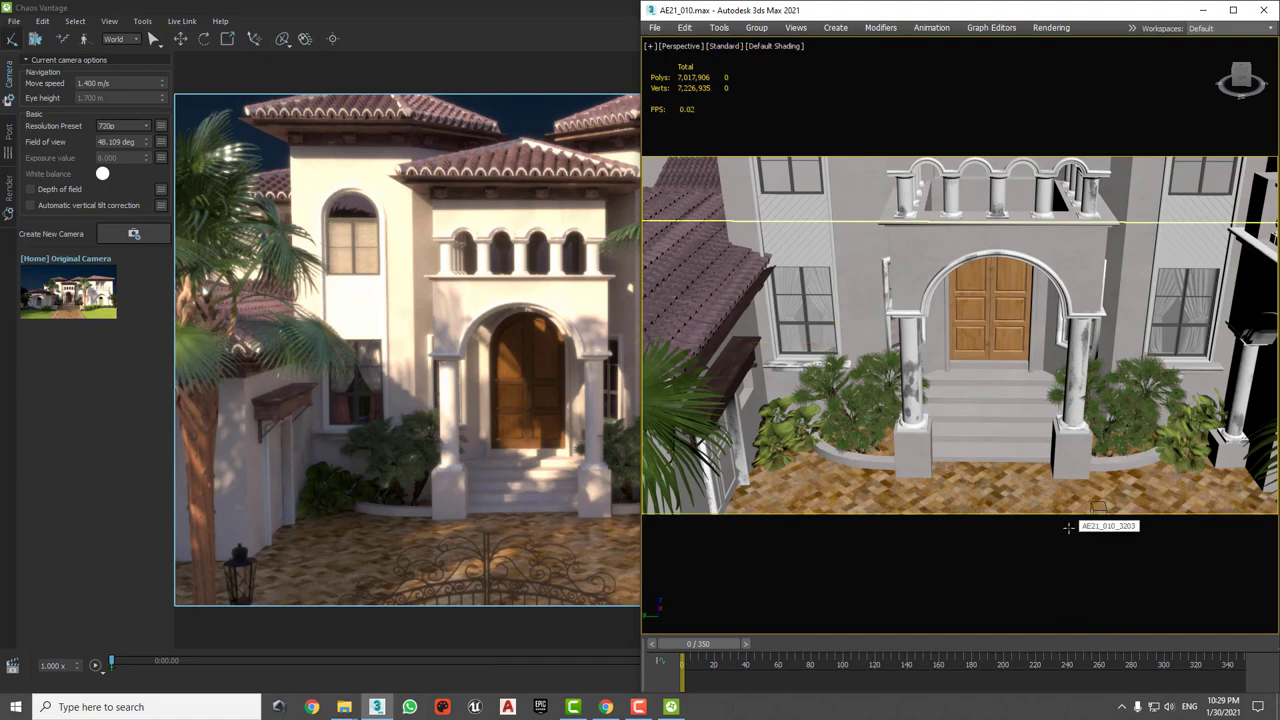
Step: Play the 3ds Max camera animation live, then scrub it back to frame 78
key("slash")
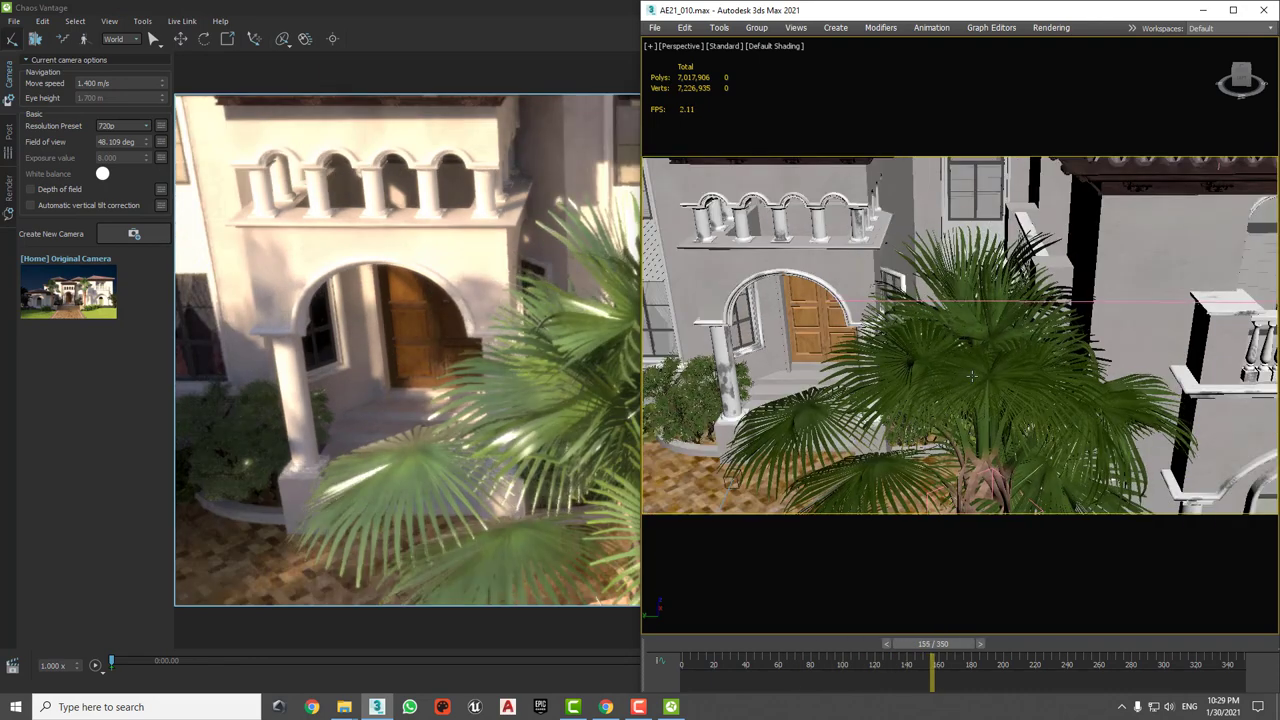
left_click(578, 377)
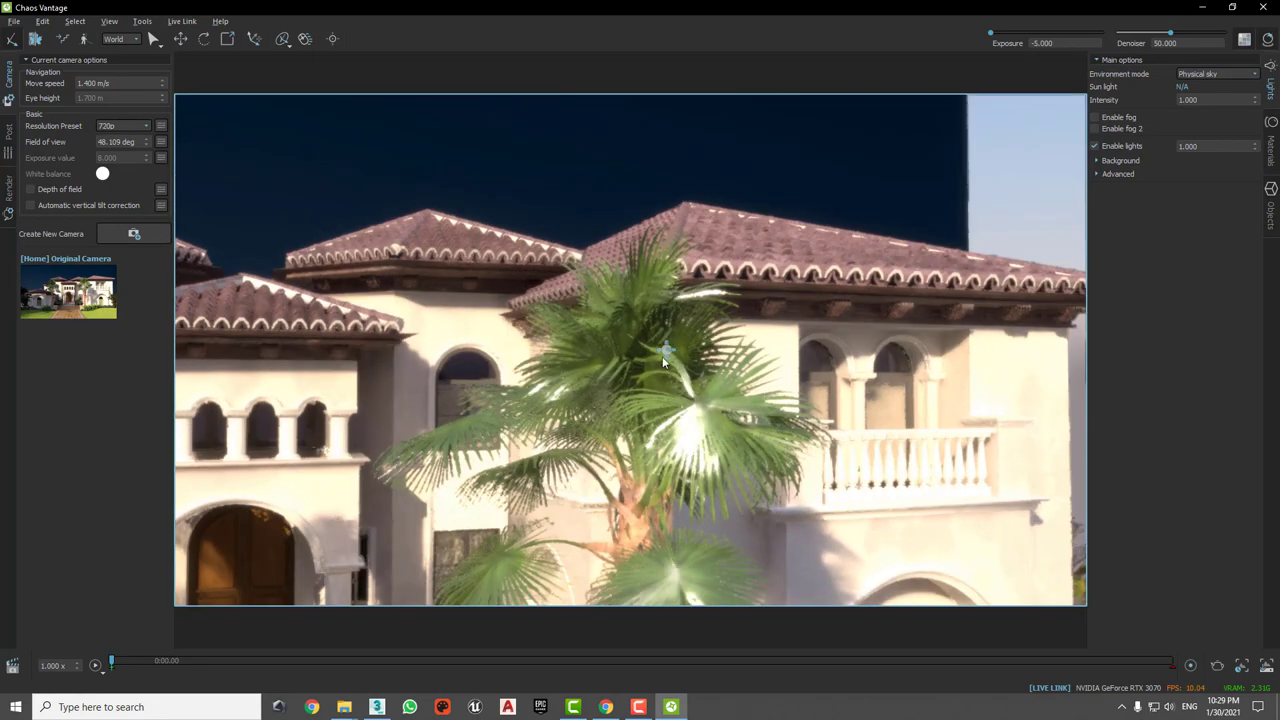
left_click_drag(648, 362, 648, 468)
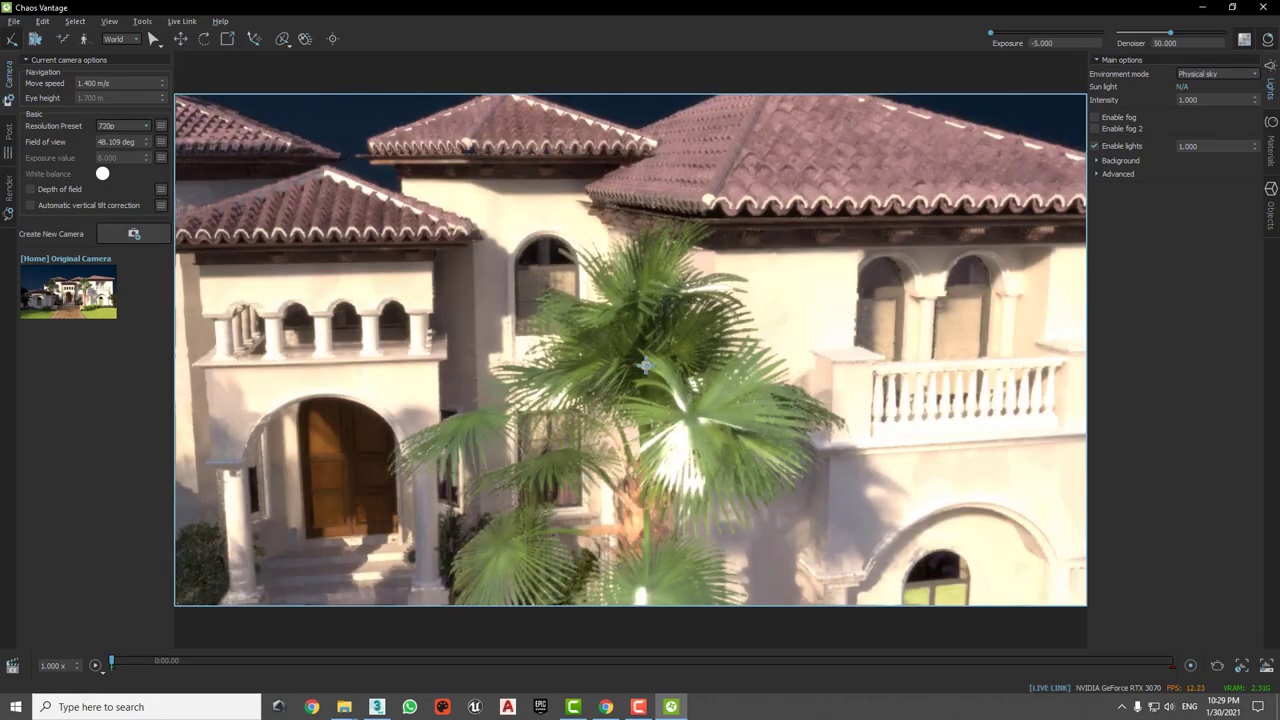
left_click(377, 707)
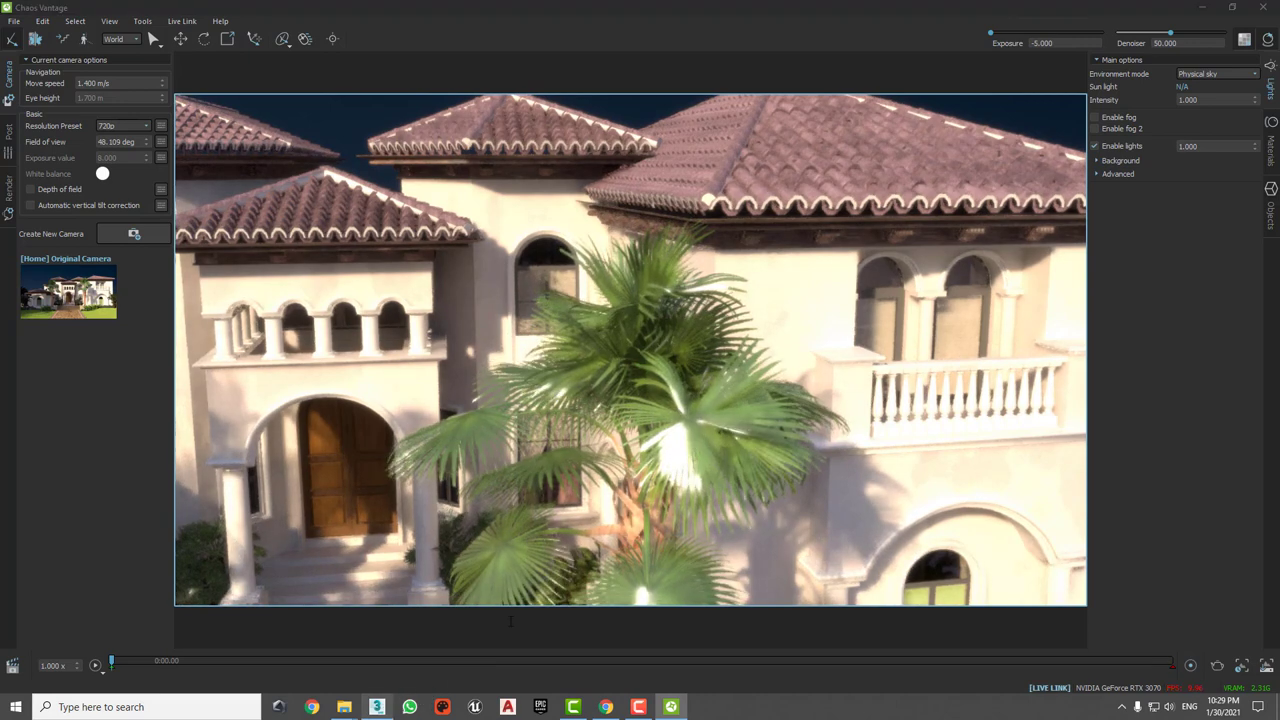
left_click_drag(894, 644, 816, 645)
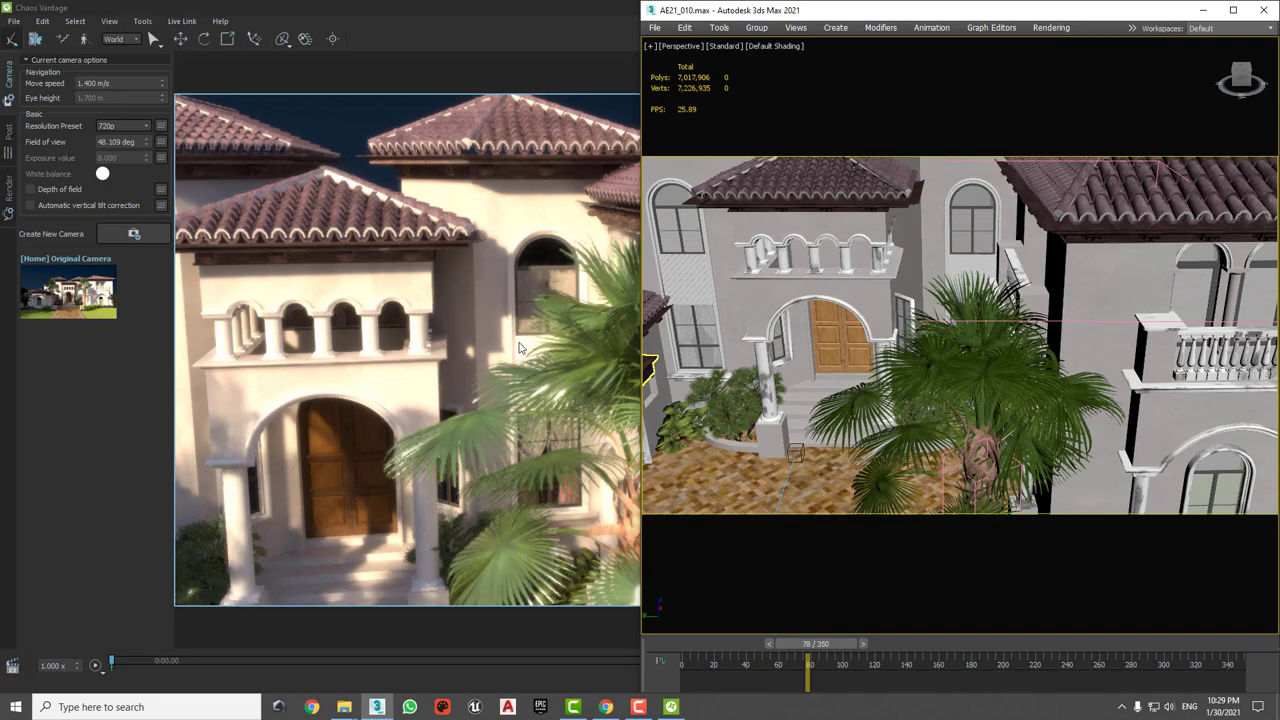
Step: Frame the Vantage view frontally on the entrance, with gate and lamp posts in the foreground
left_click(432, 14)
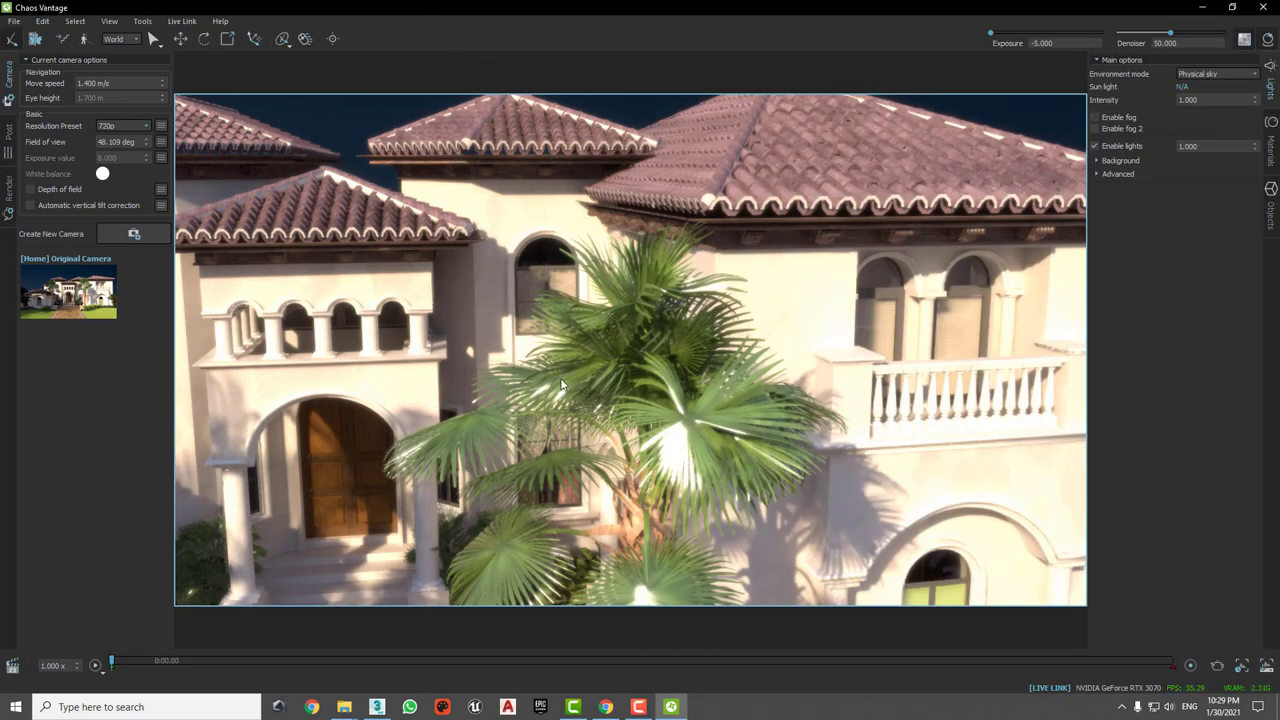
scroll(605, 416, "down", 3)
mouse_move(605, 416)
left_mouse_down()
mouse_move(771, 320)
mouse_move(796, 342)
left_mouse_up()
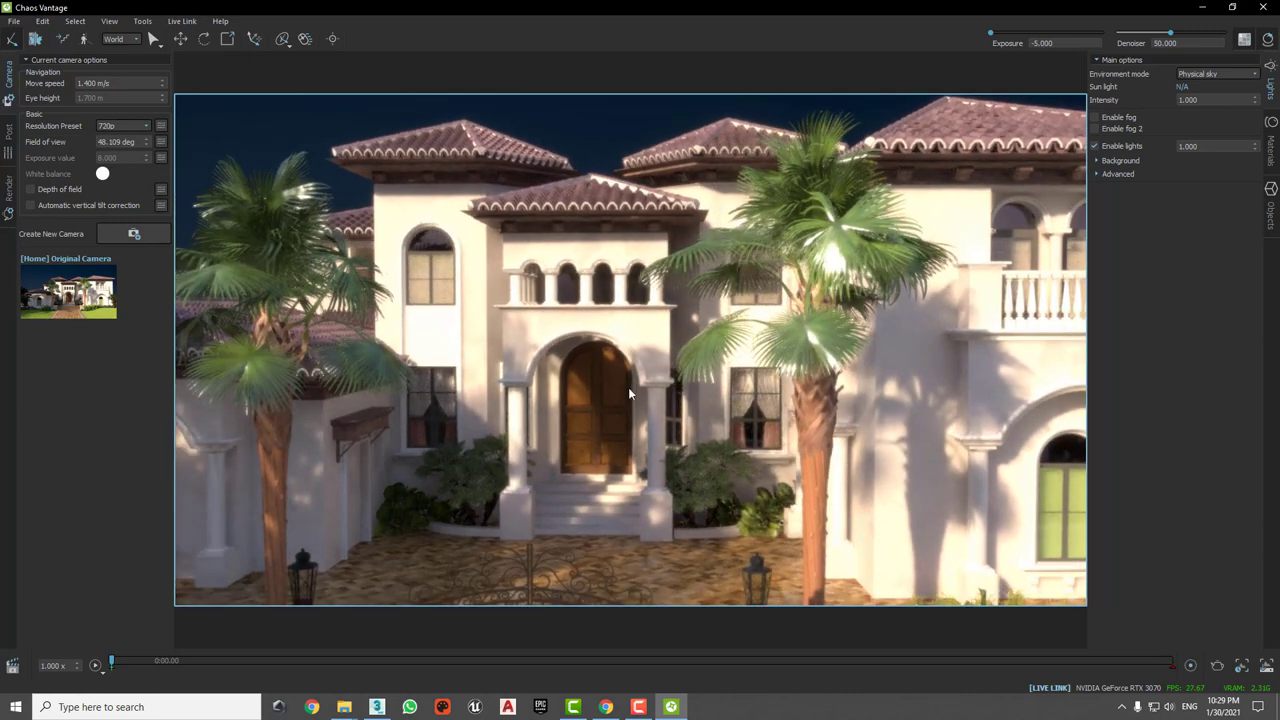
left_click_drag(628, 387, 683, 349)
scroll(683, 349, "down", 5)
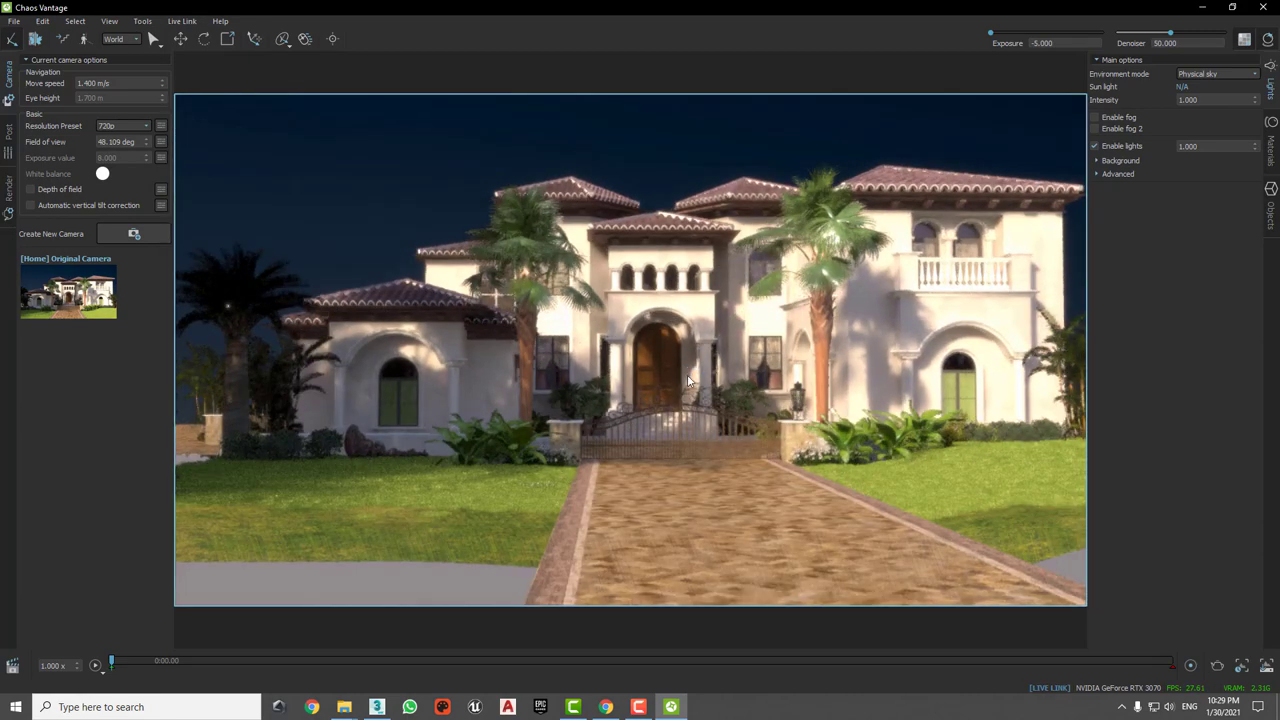
scroll(677, 425, "up", 5)
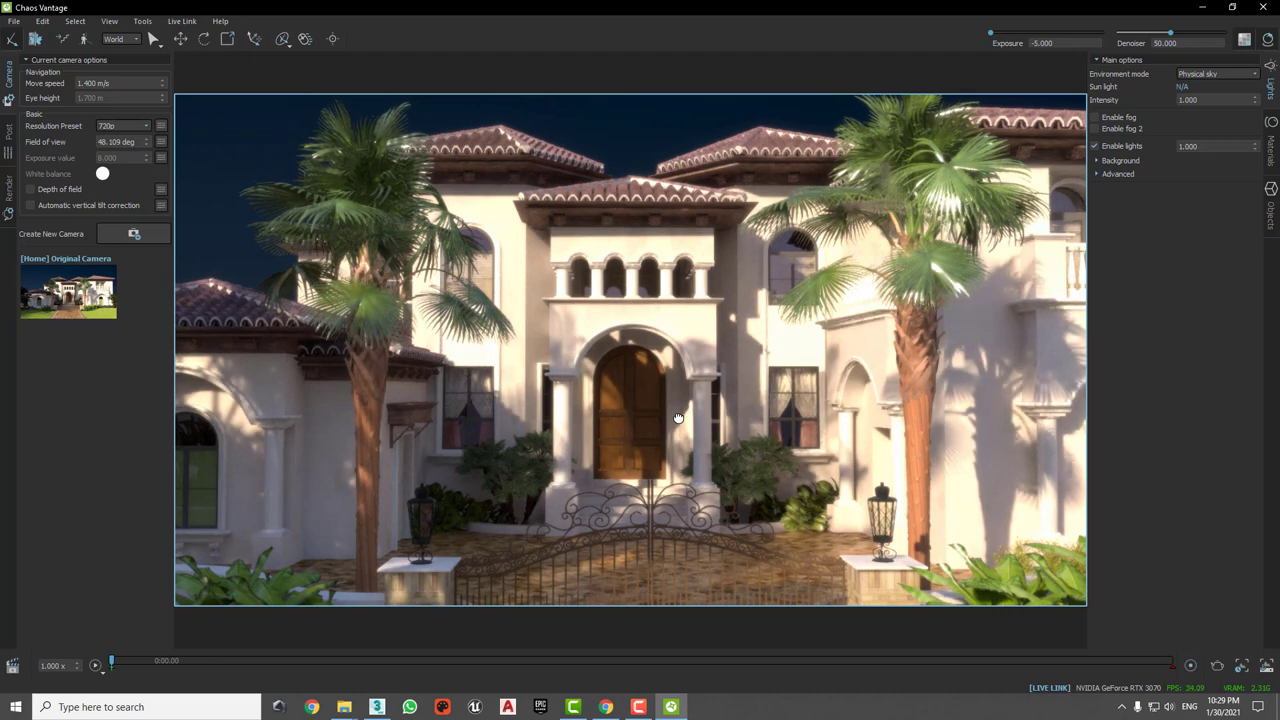
left_click_drag(672, 432, 638, 416)
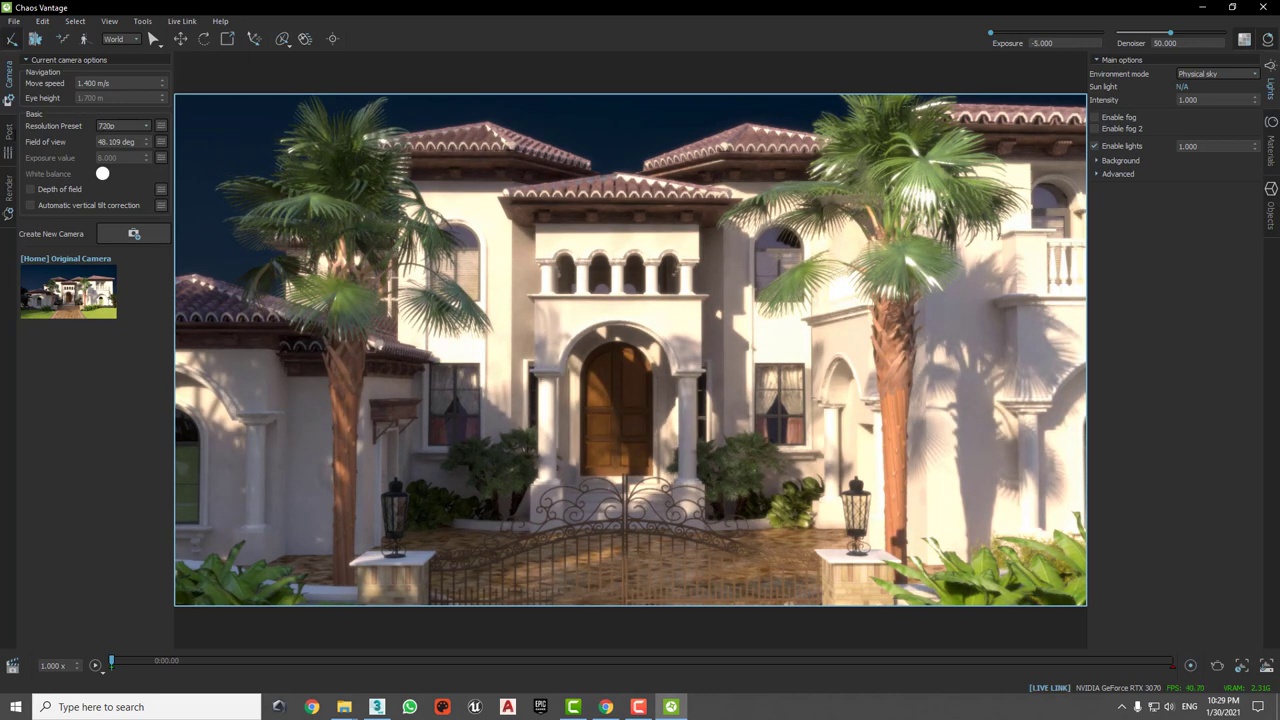
Step: In Post settings, test bloom intensity near 0.77 and highlight burn, leaving bloom intensity at 0
left_click(8, 131)
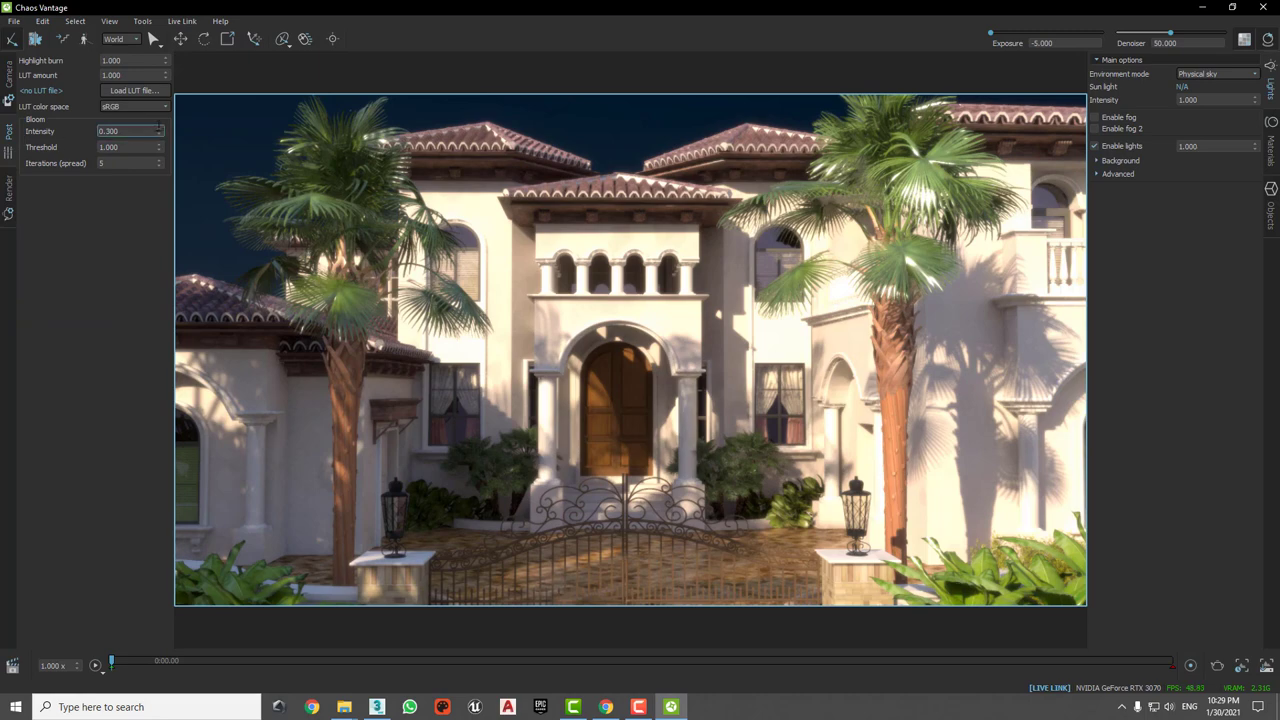
type("0.773")
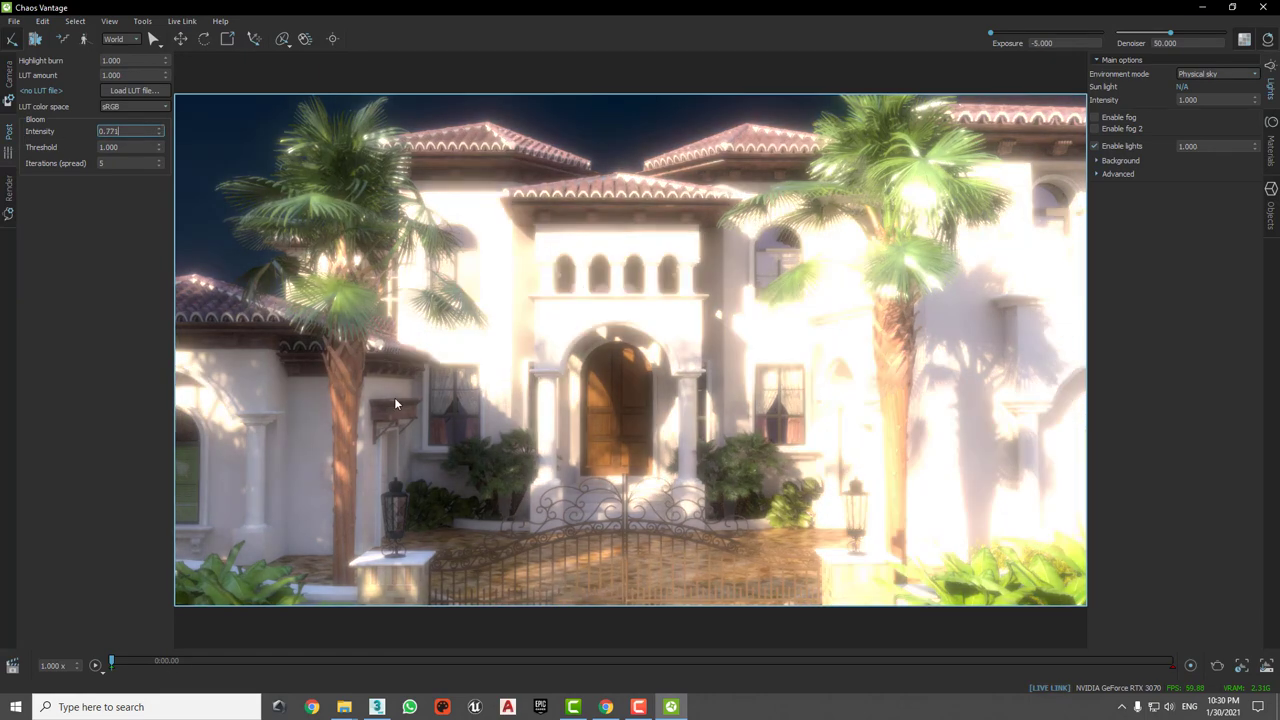
type("0")
key("Return")
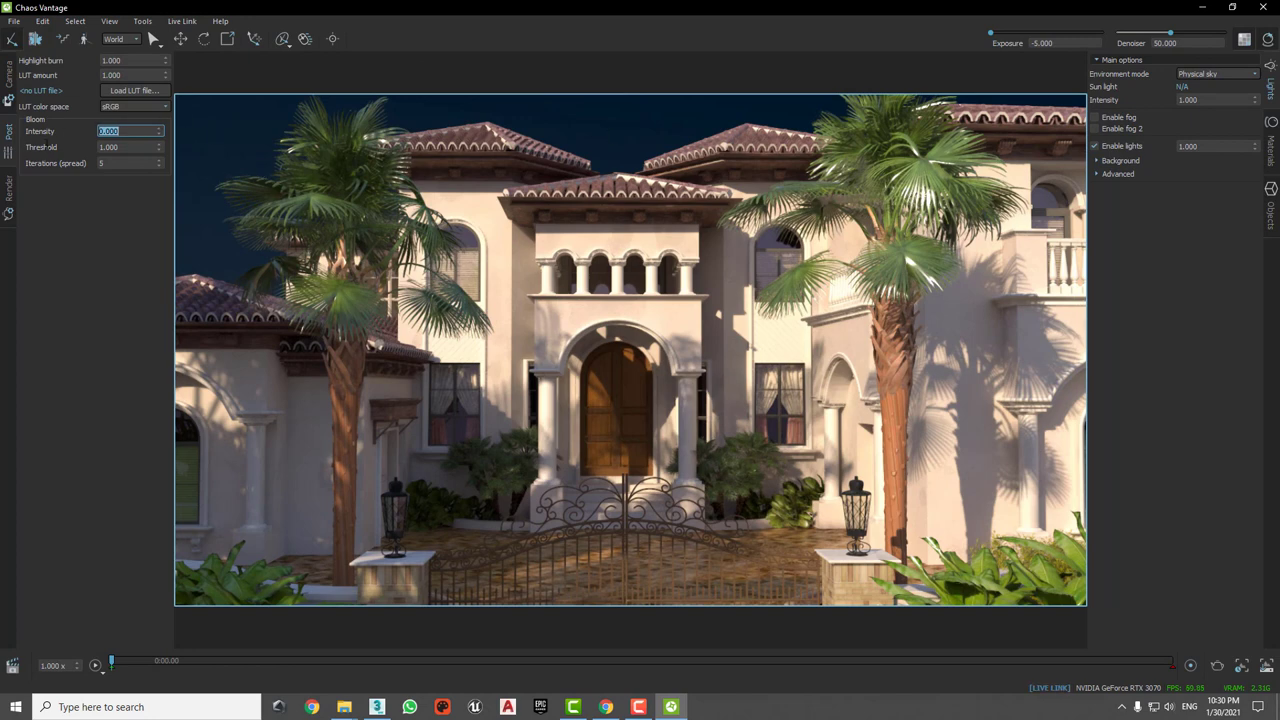
double_click(105, 164)
left_click_drag(158, 60, 297, 275)
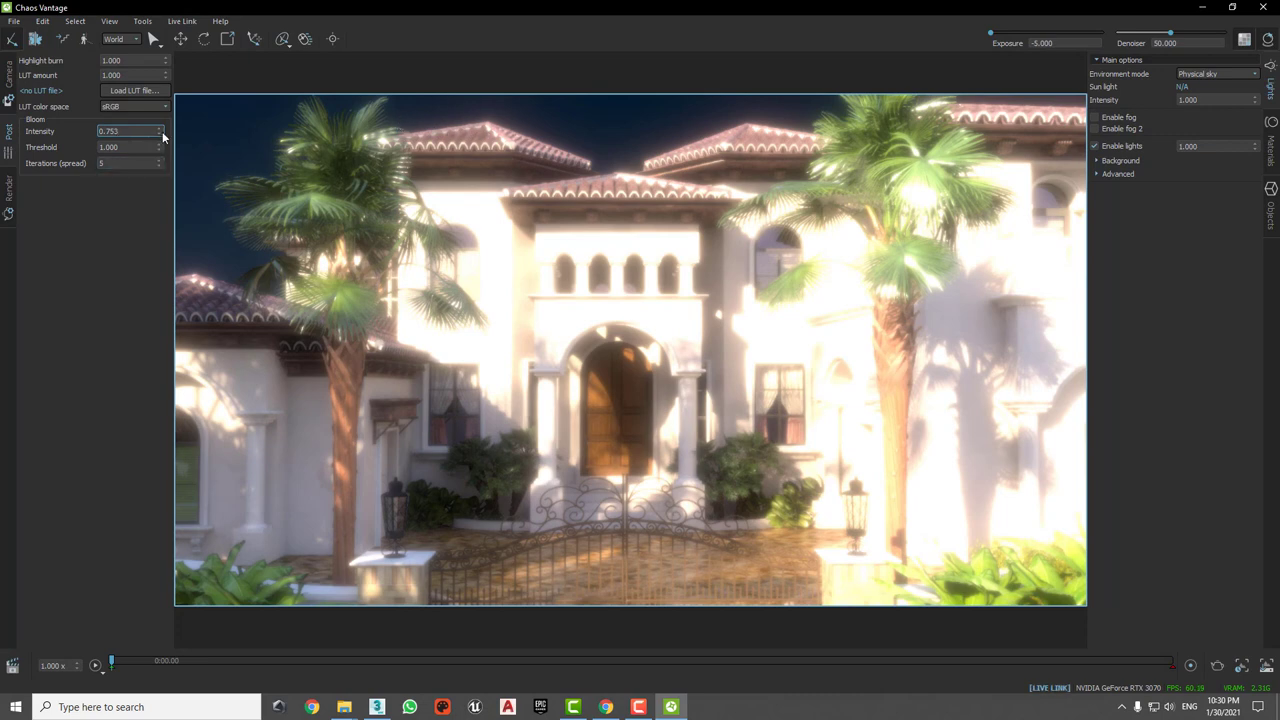
left_click_drag(159, 131, 152, 642)
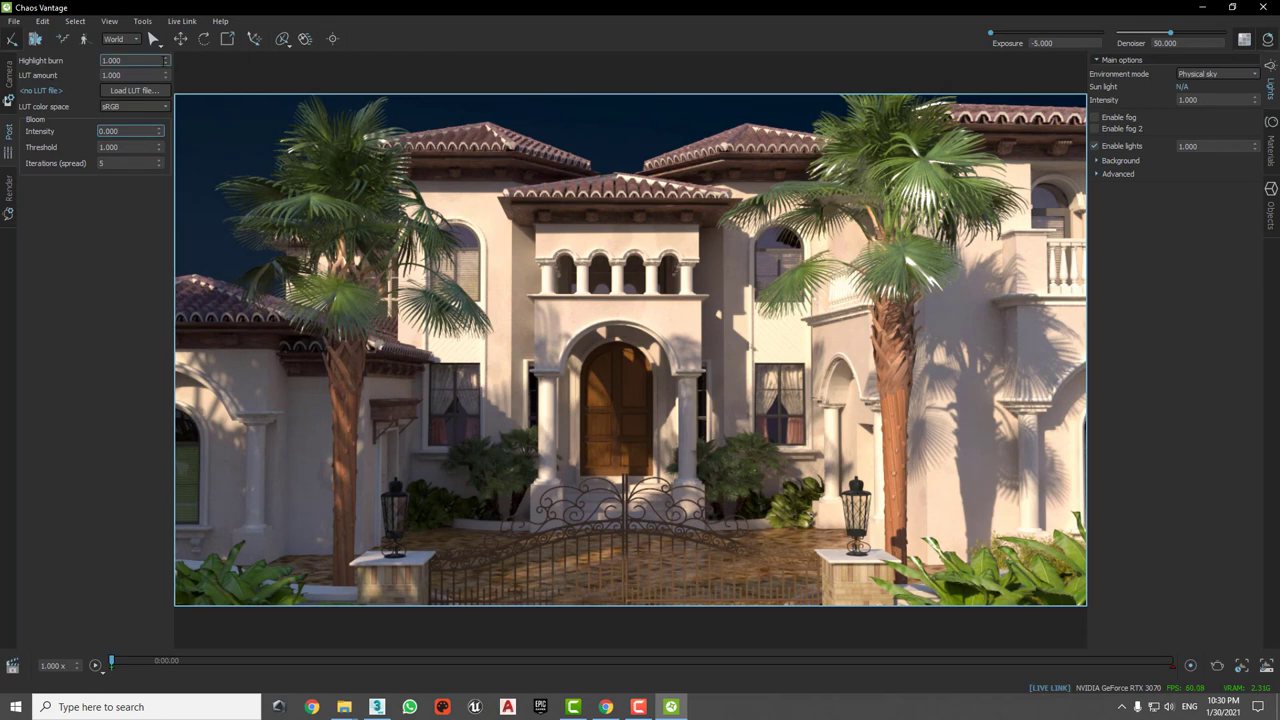
left_click_drag(165, 60, 392, 711)
mouse_move(333, 458)
left_mouse_down()
mouse_move(118, 660)
mouse_move(239, 388)
left_mouse_up()
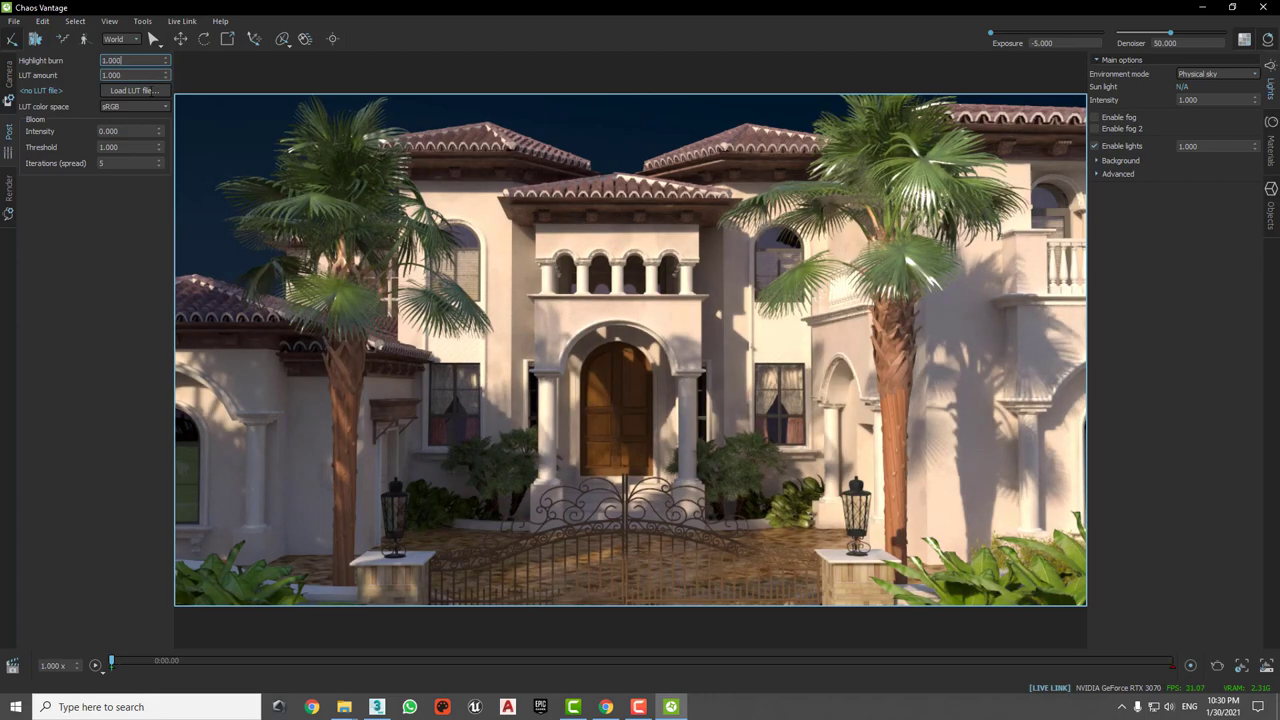
Step: Try the F-8700-LOG.cube LUT, then apply the Canon DSC LUT at about 0.497 strength
left_click(134, 90)
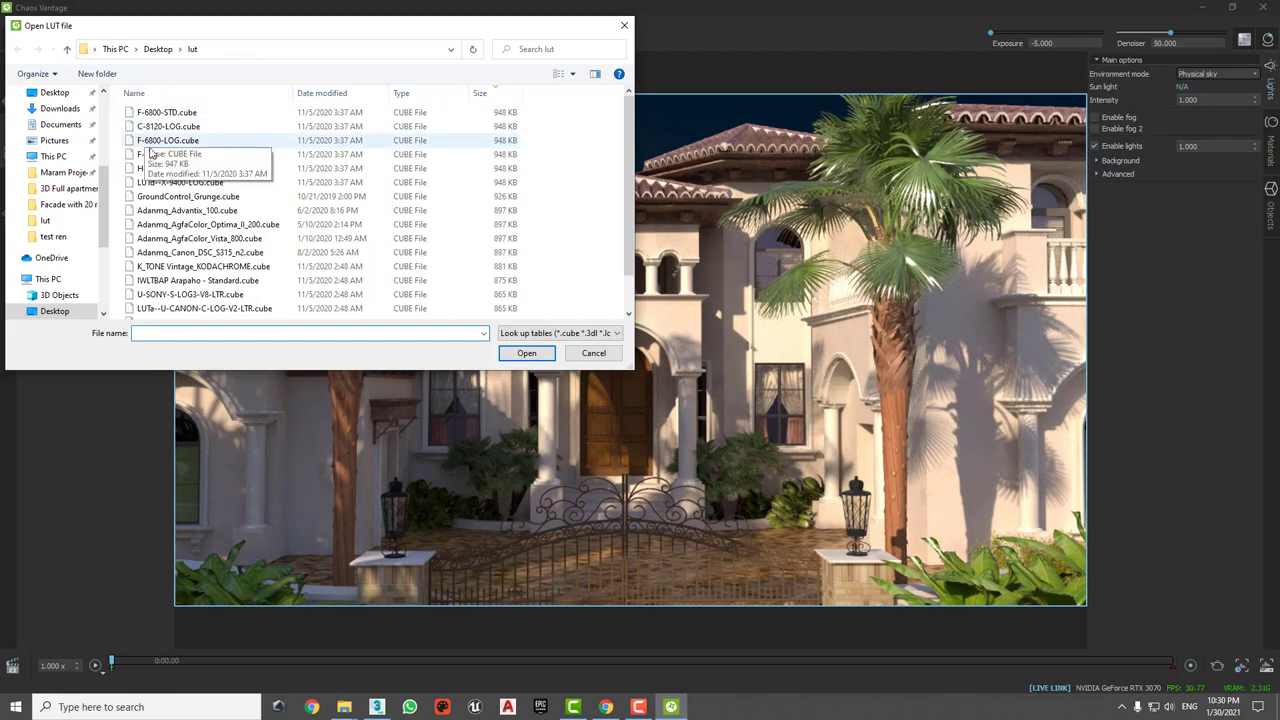
double_click(150, 154)
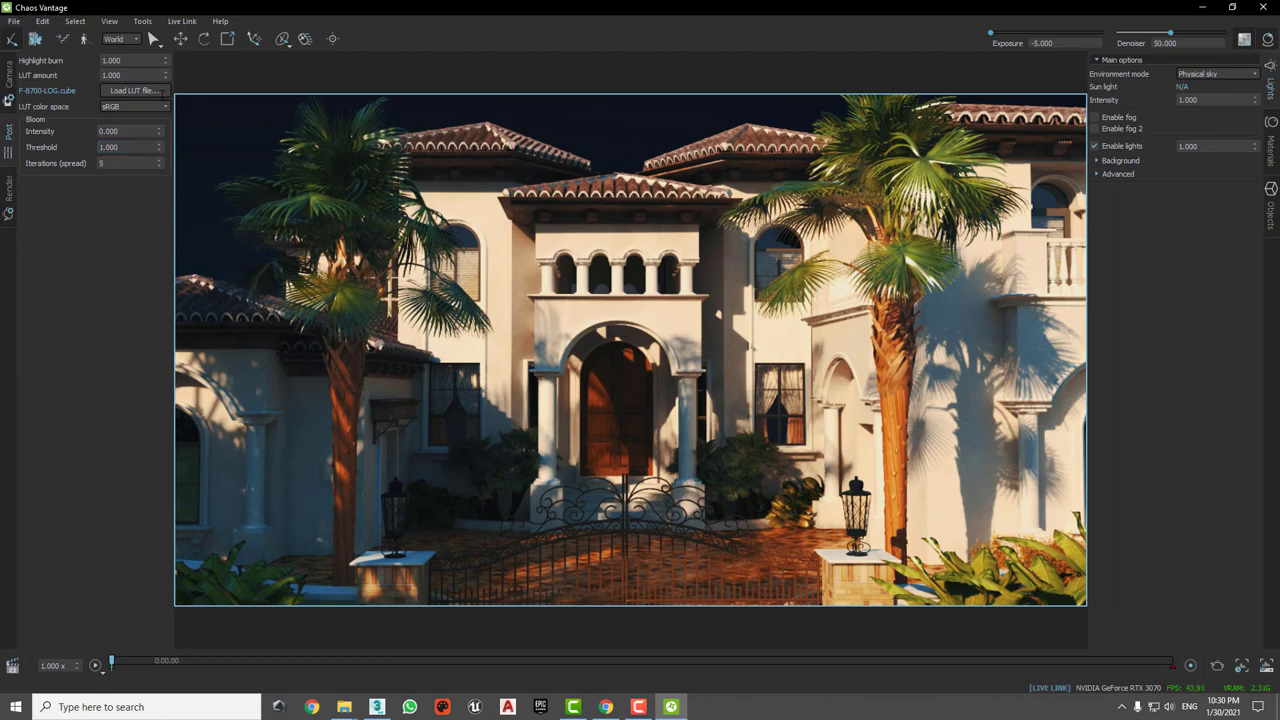
left_click(134, 90)
double_click(200, 252)
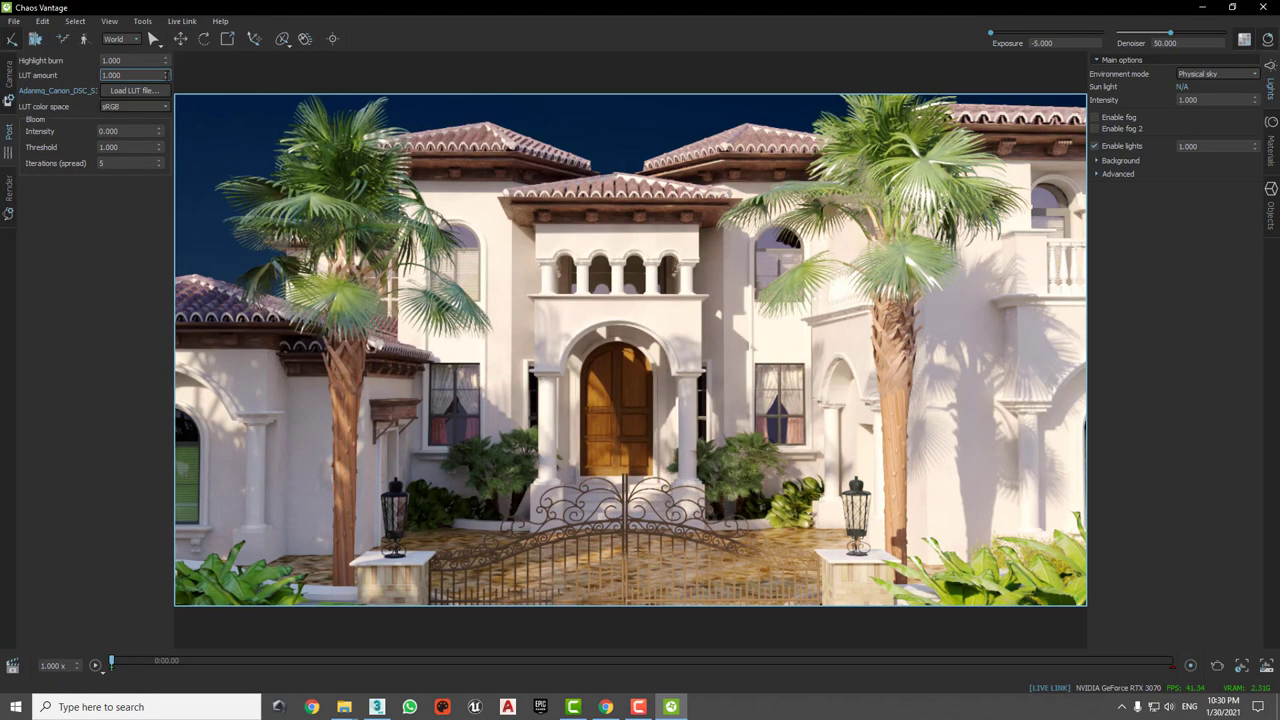
left_click_drag(165, 145, 193, 420)
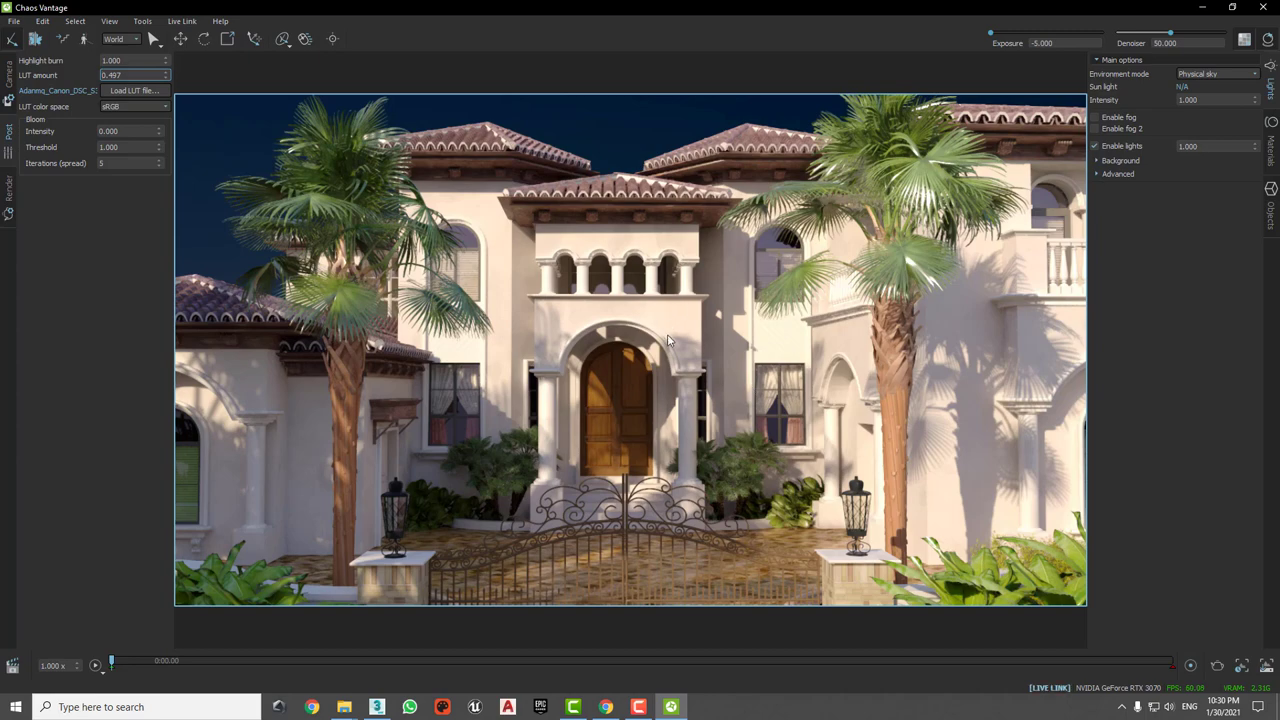
Step: Toggle the scene's Enable lights option off and on to compare the villa
scroll(669, 341, "down", 10)
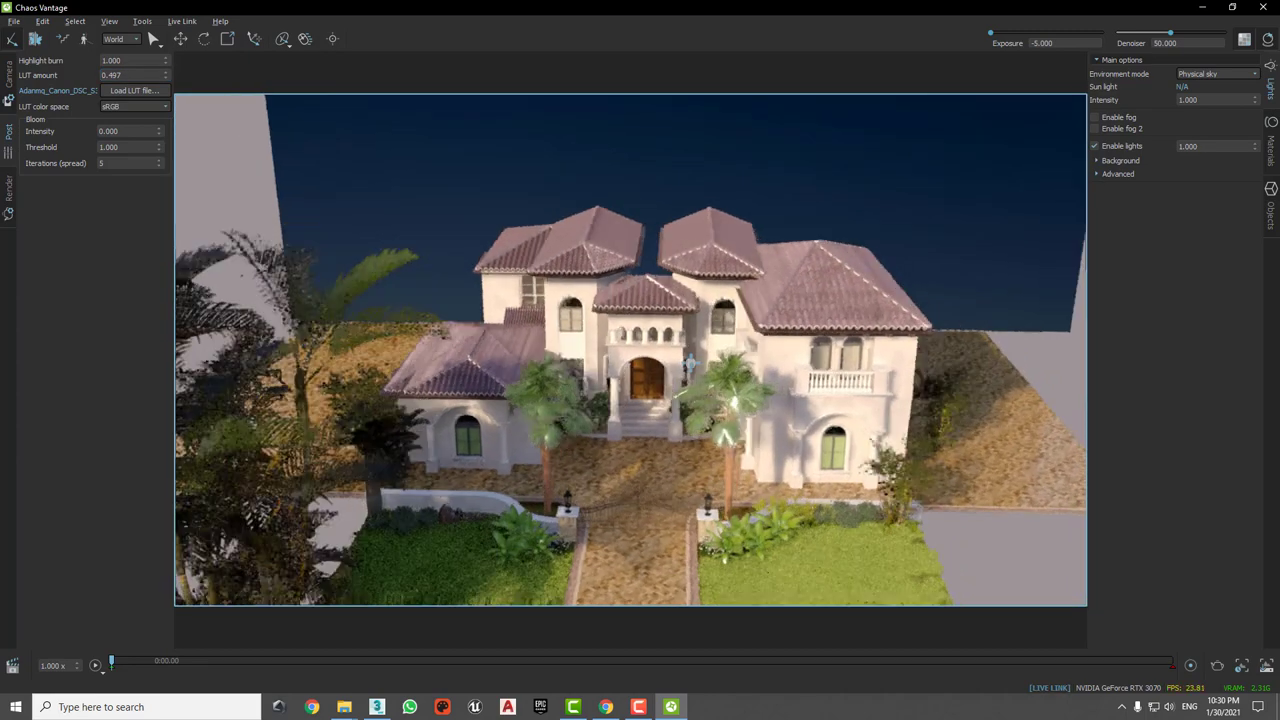
scroll(690, 362, "up", 2)
scroll(690, 362, "up", 5)
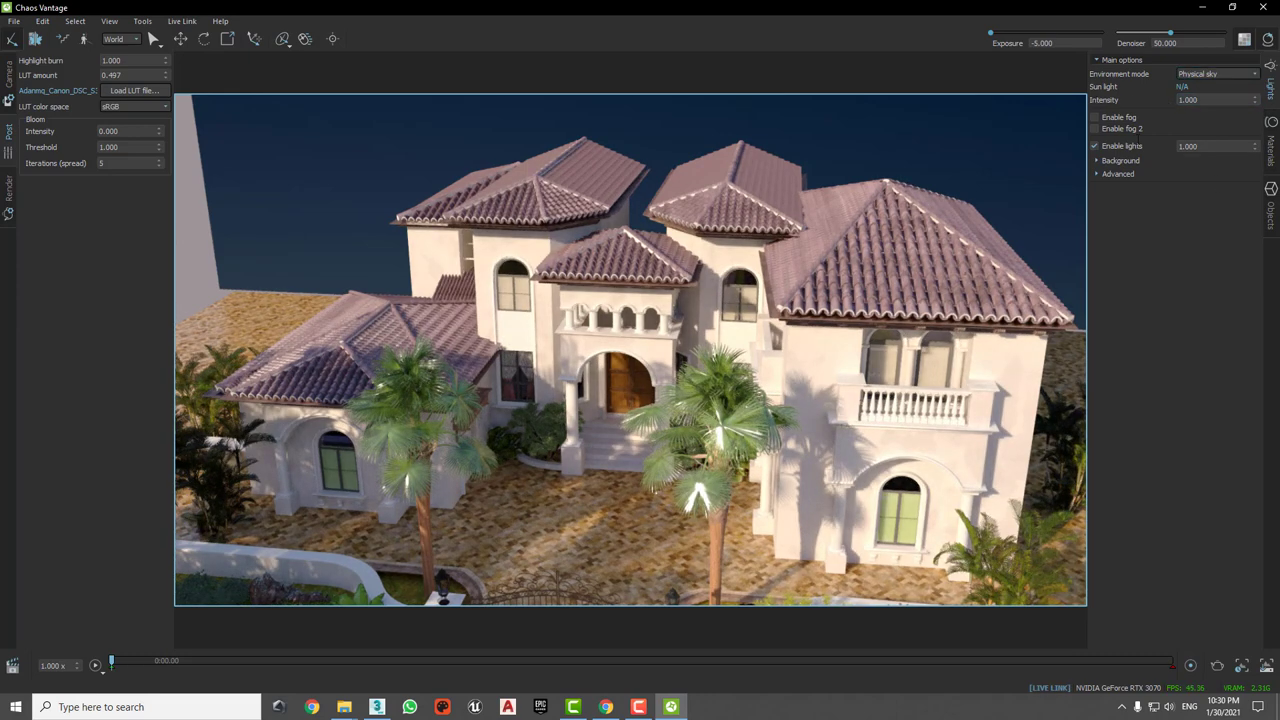
left_click(1094, 146)
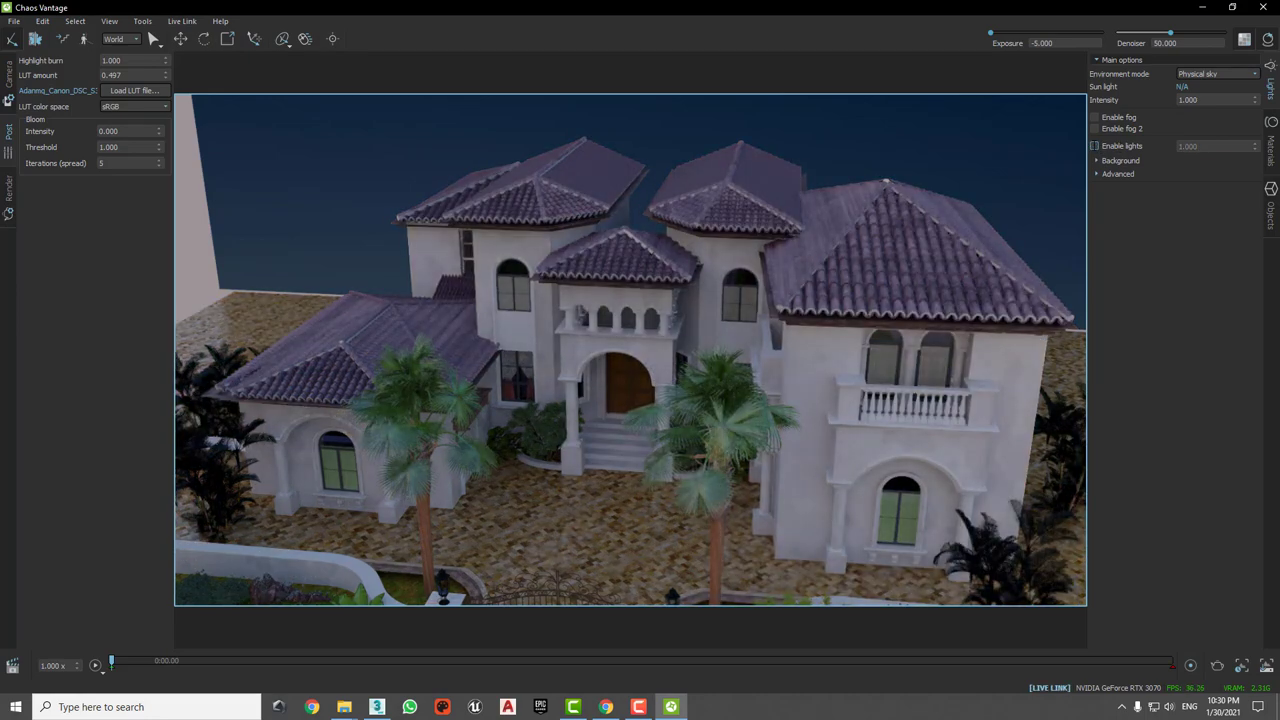
left_click(1094, 146)
left_click(1094, 146)
Step: Set the environment mode to Texture and load kloppenheim_02_4k.hdr, viewing the villa's side wing
left_click(1094, 146)
left_click(1228, 75)
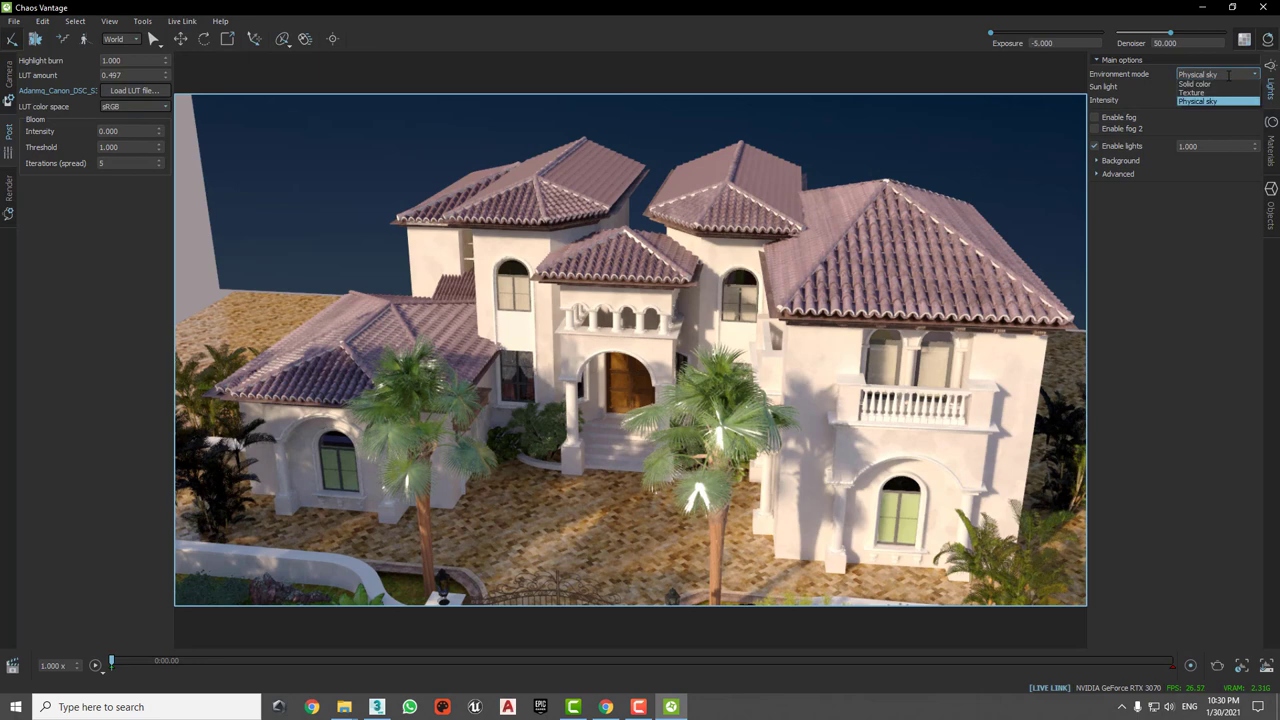
left_click(1210, 85)
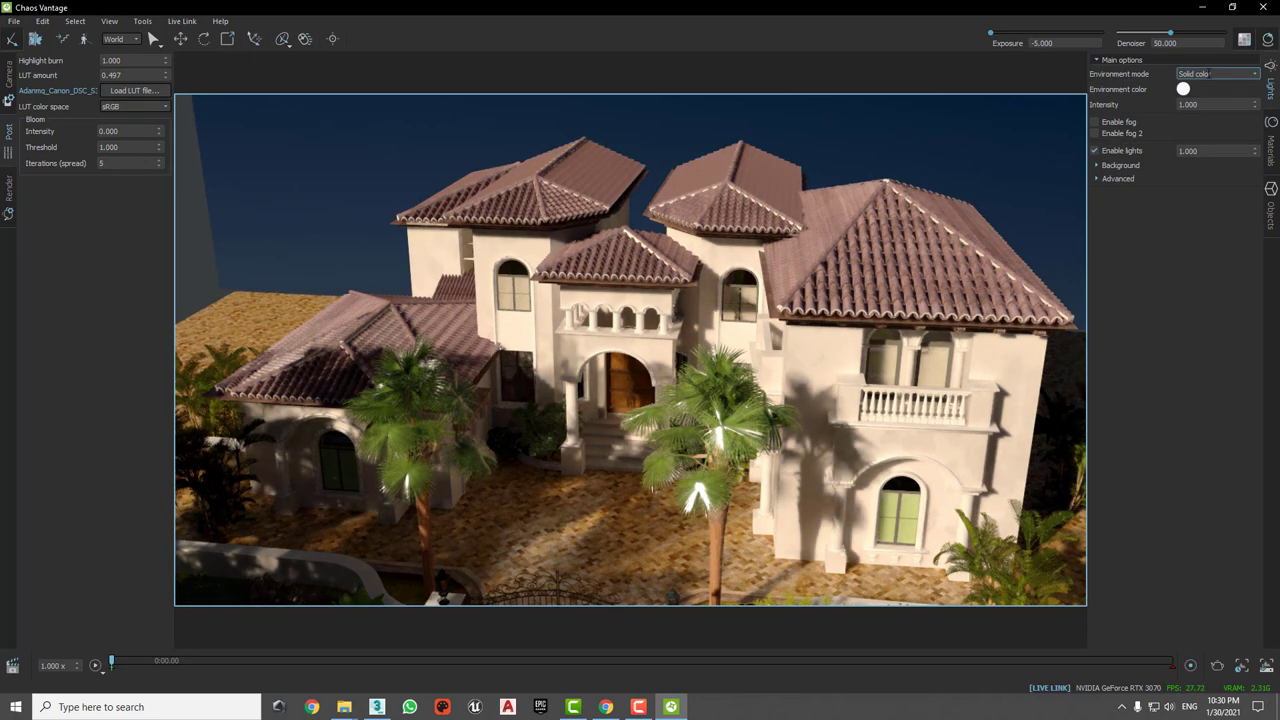
left_click(1213, 75)
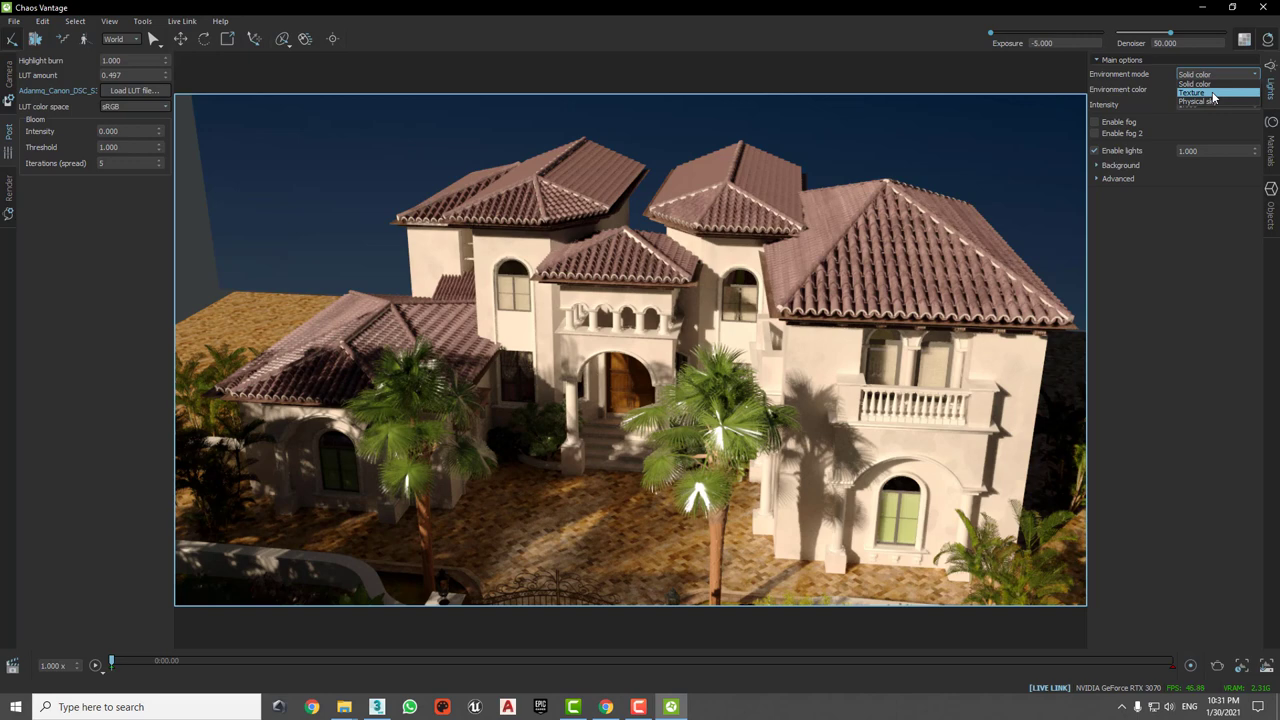
left_click(1212, 93)
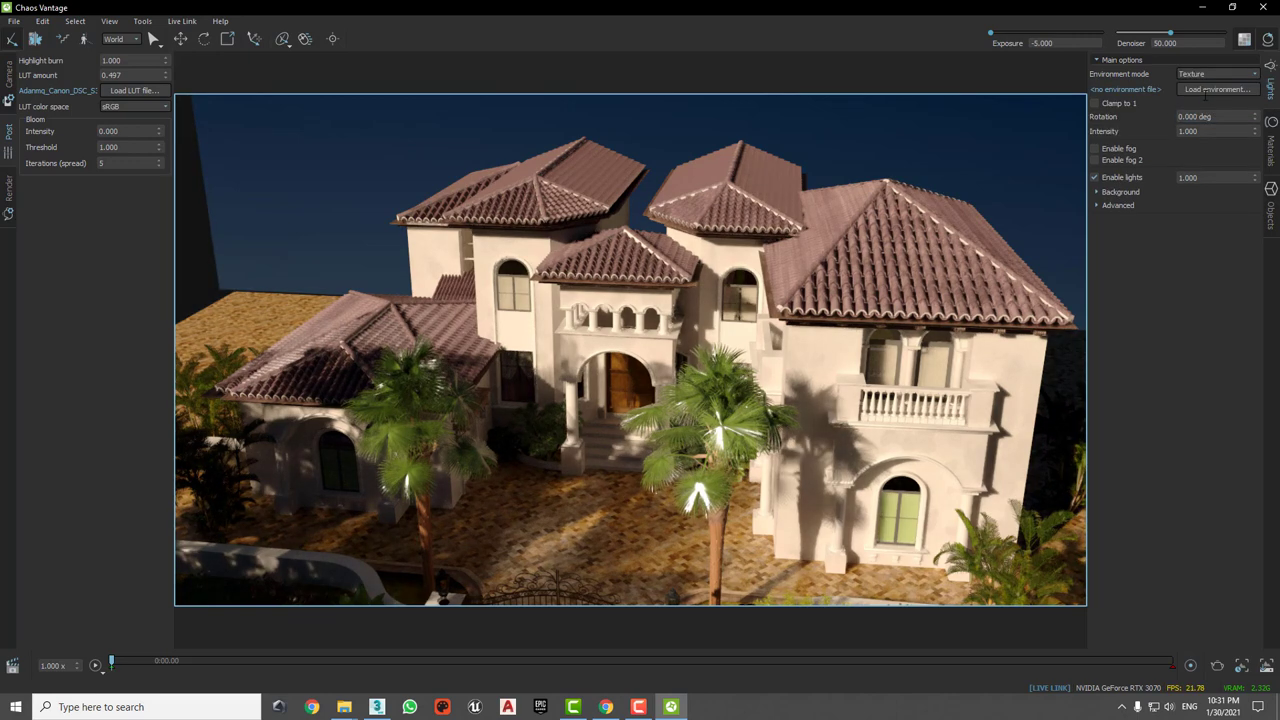
left_click(1215, 89)
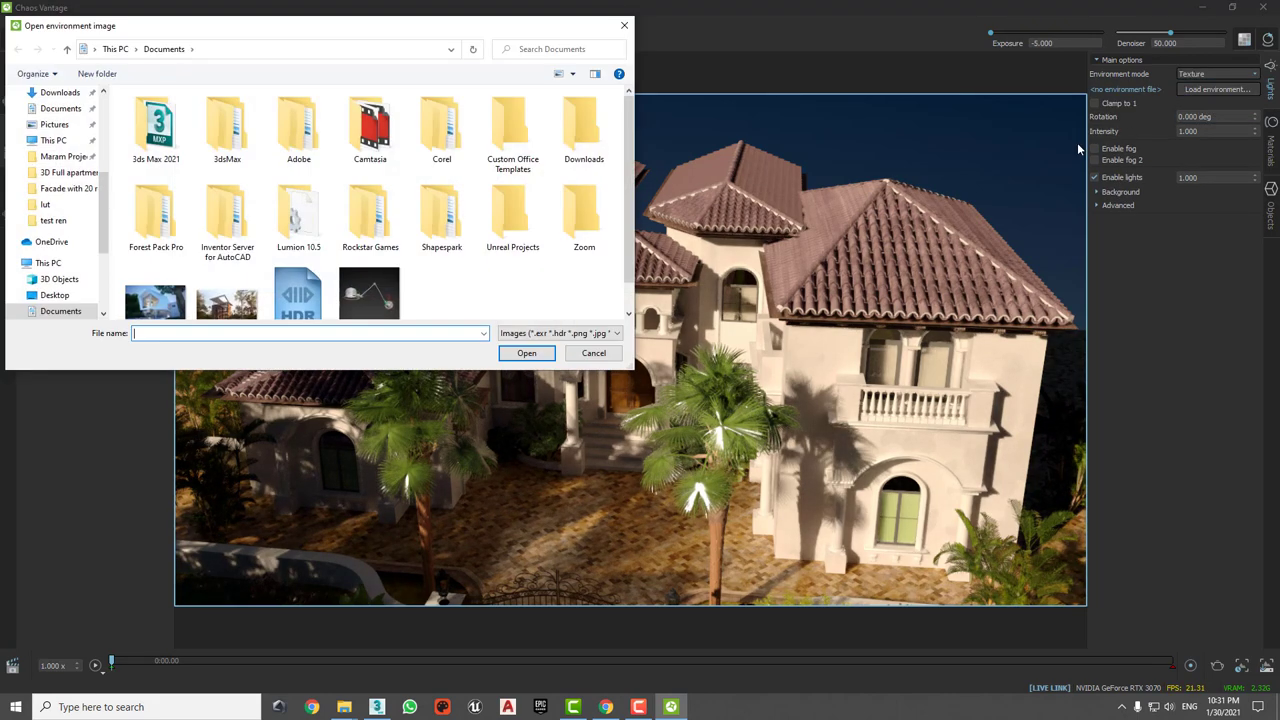
scroll(304, 305, "down", 1)
left_click(300, 285)
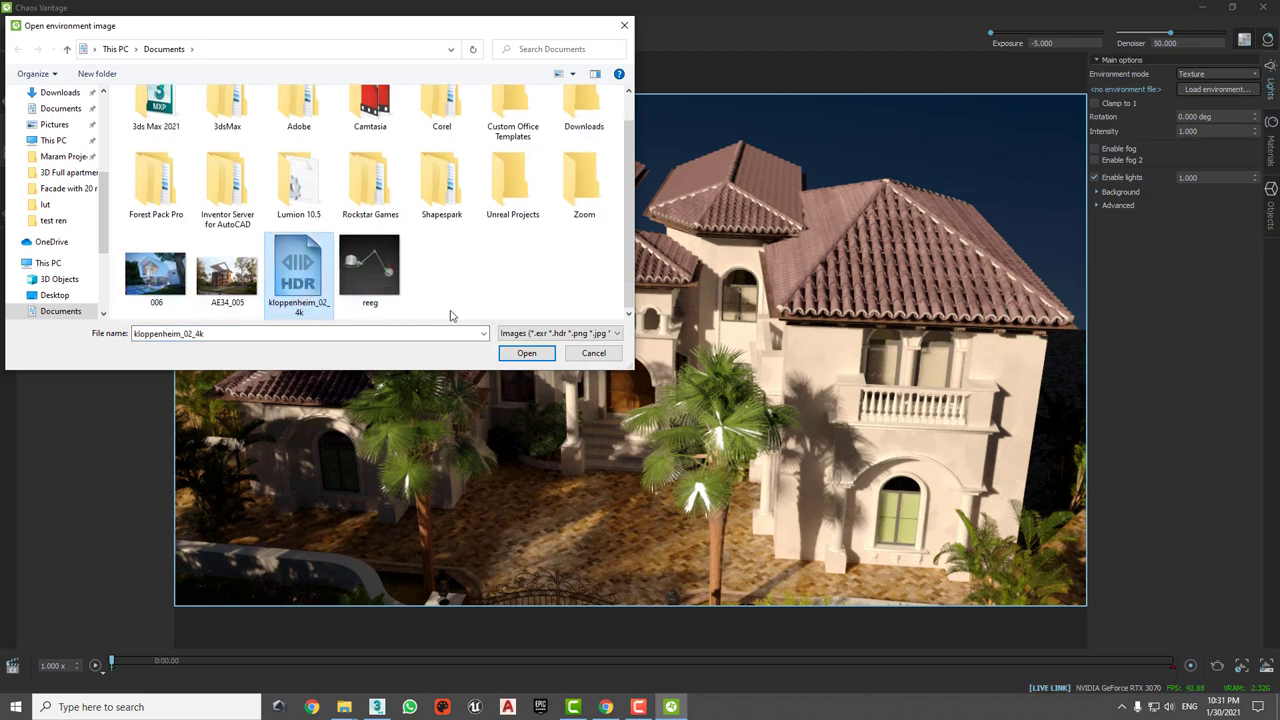
left_click(526, 353)
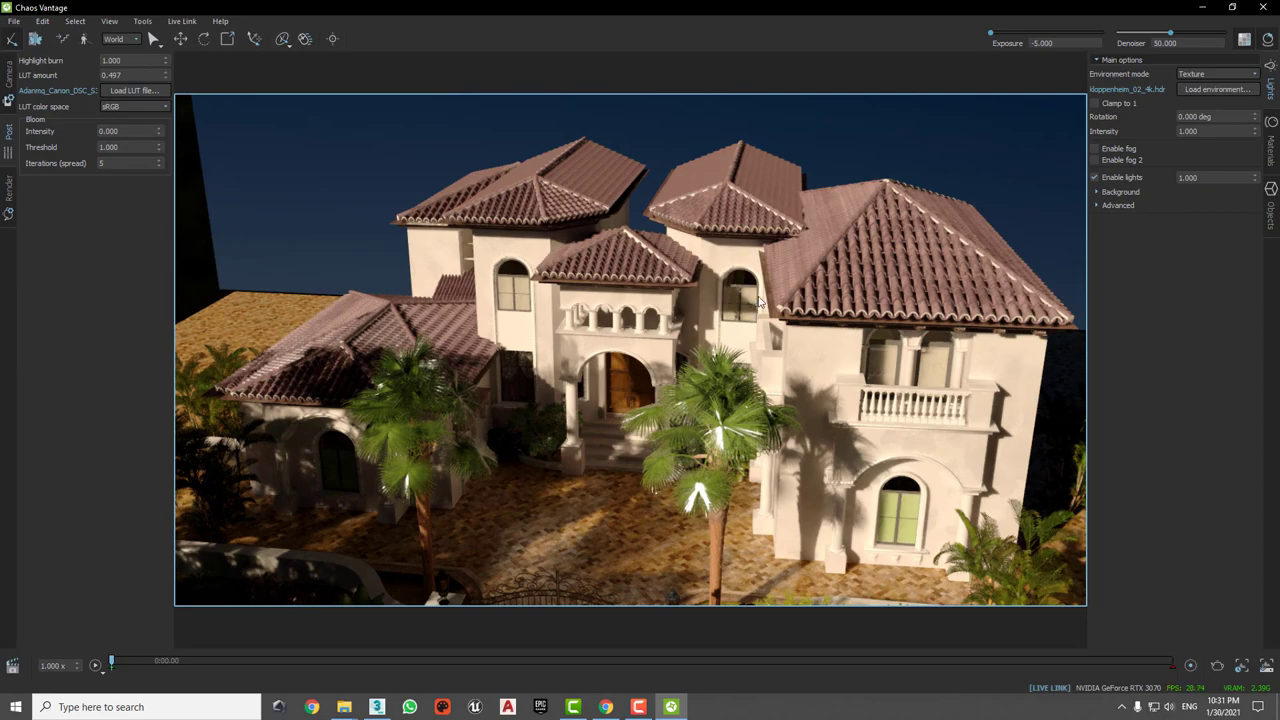
mouse_move(789, 370)
left_mouse_down()
mouse_move(493, 378)
mouse_move(686, 366)
mouse_move(455, 288)
mouse_move(674, 312)
mouse_move(474, 208)
left_mouse_up()
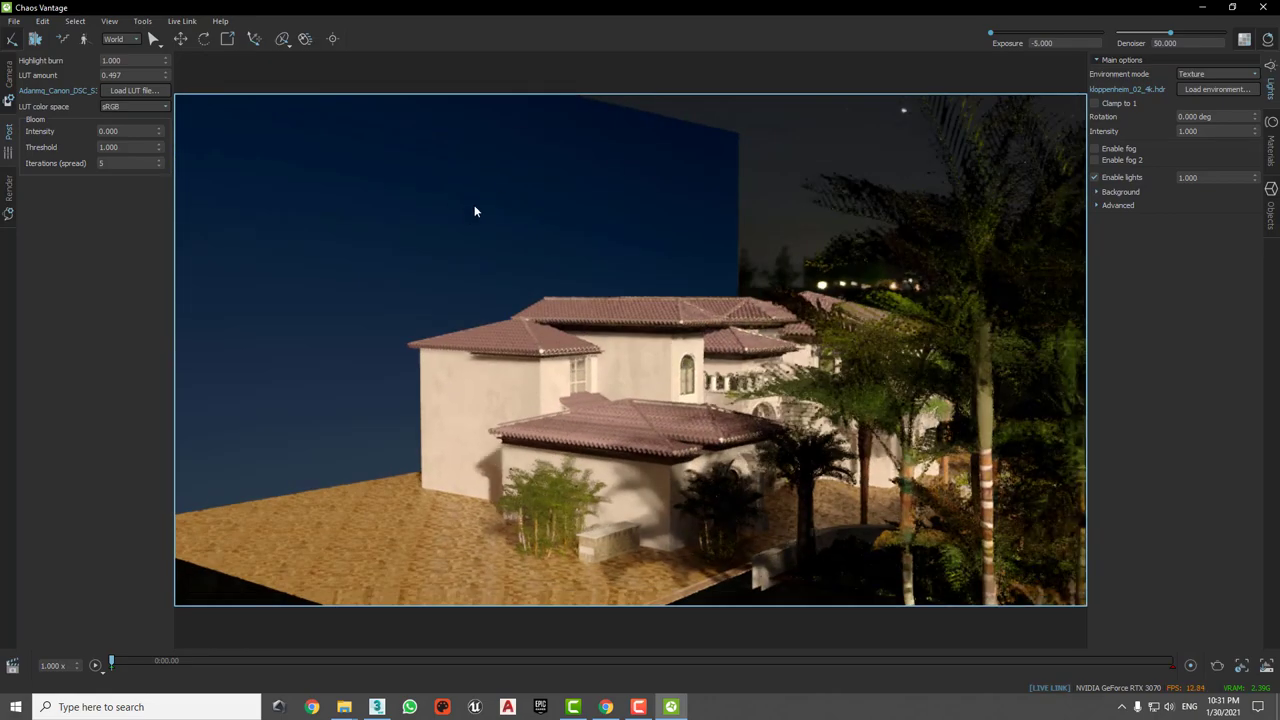
Step: In 3ds Max, select and delete the large backdrop plane behind the villa
left_click(377, 707)
scroll(847, 289, "down", 5)
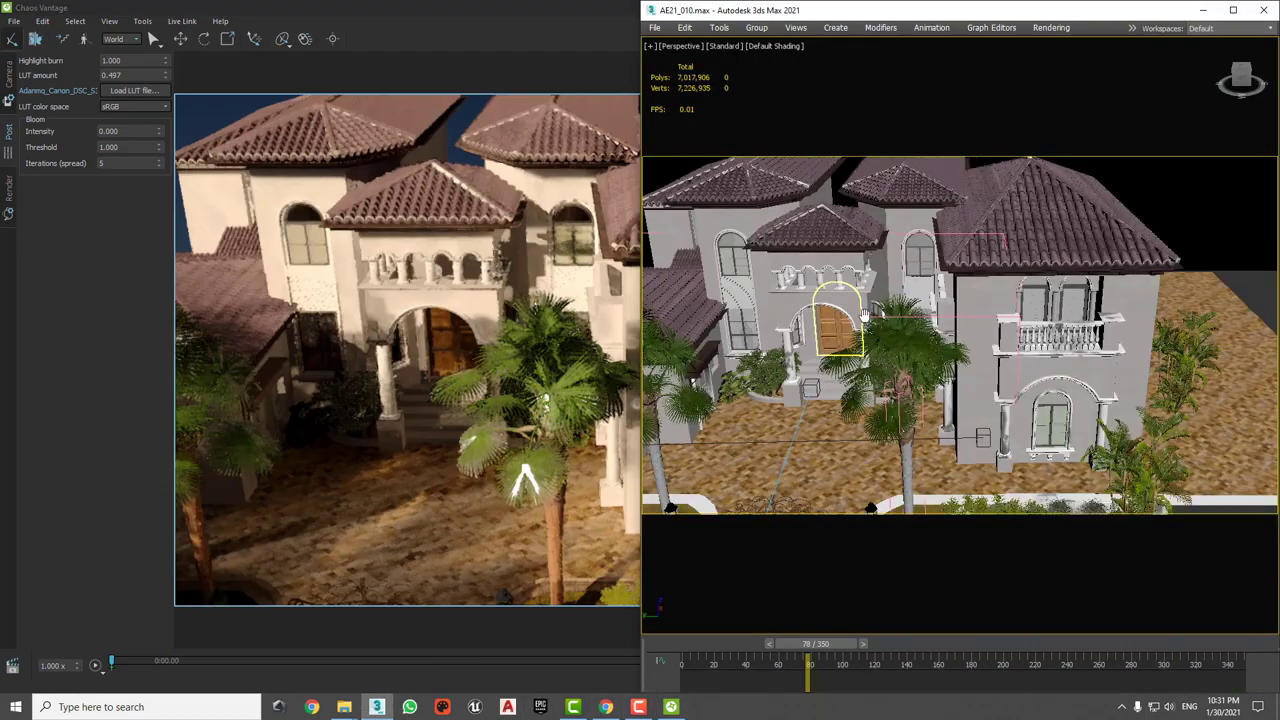
middle_click_drag(847, 289, 867, 219, "alt")
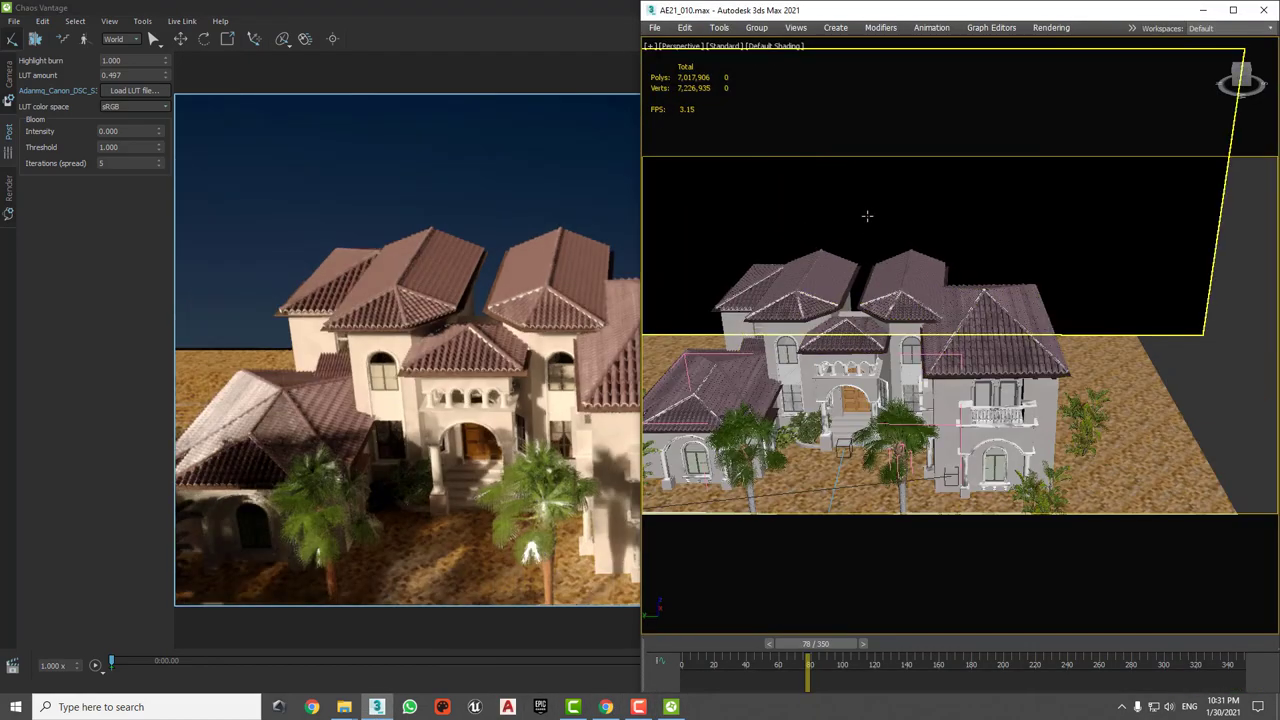
left_click(869, 218)
key("Delete")
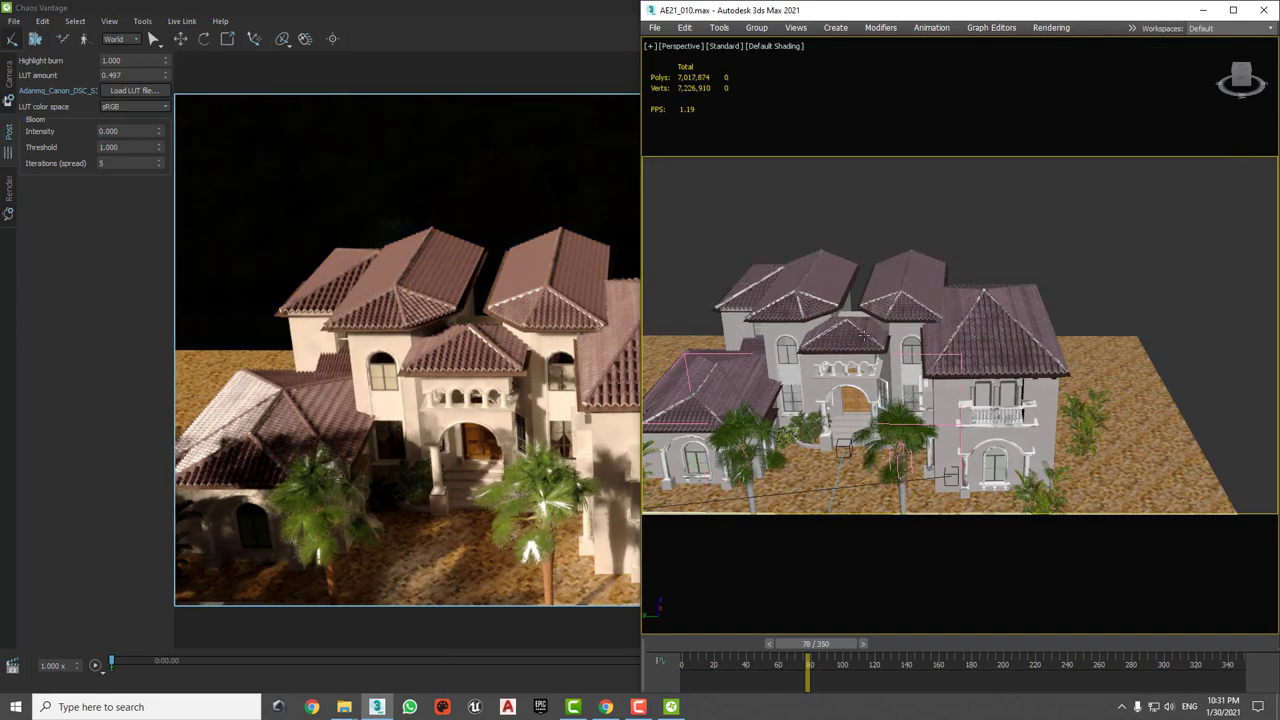
mouse_move(870, 218)
middle_mouse_down("alt")
mouse_move(884, 318)
mouse_move(729, 314)
middle_mouse_up("alt")
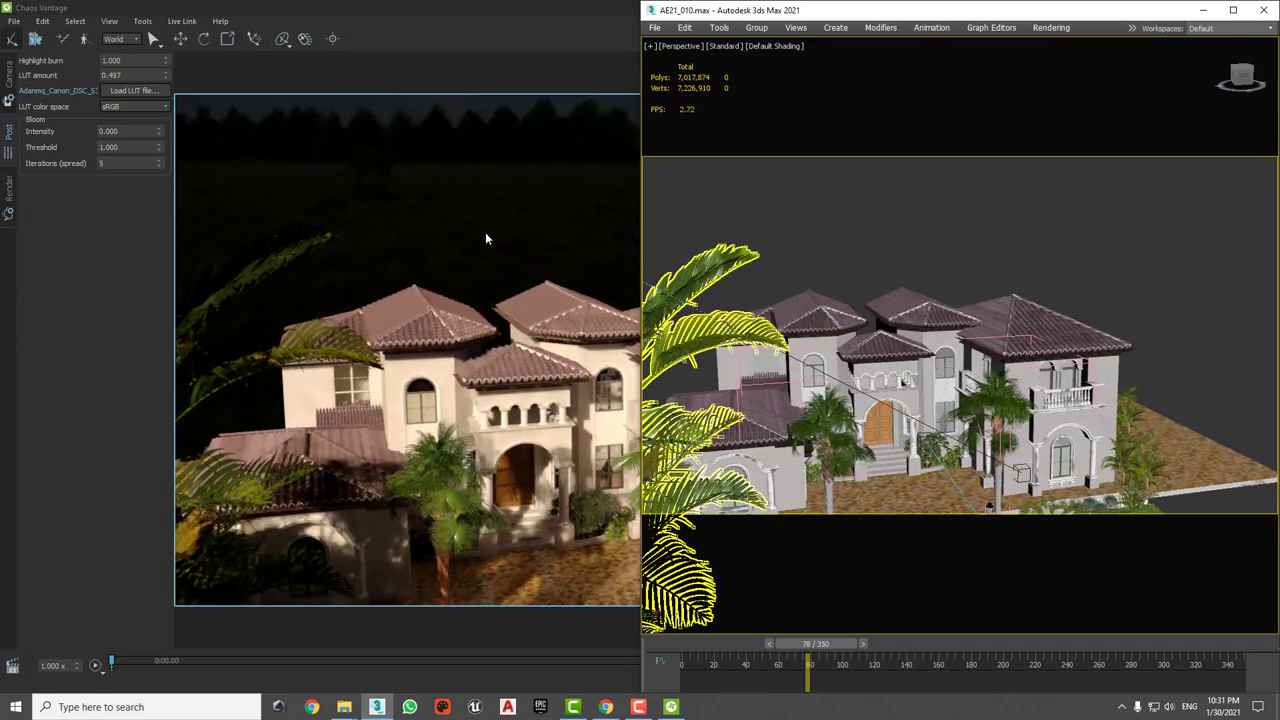
Step: Orbit the Vantage render higher to show foreground grass, then open the 3ds Max quad menu
left_click(485, 238)
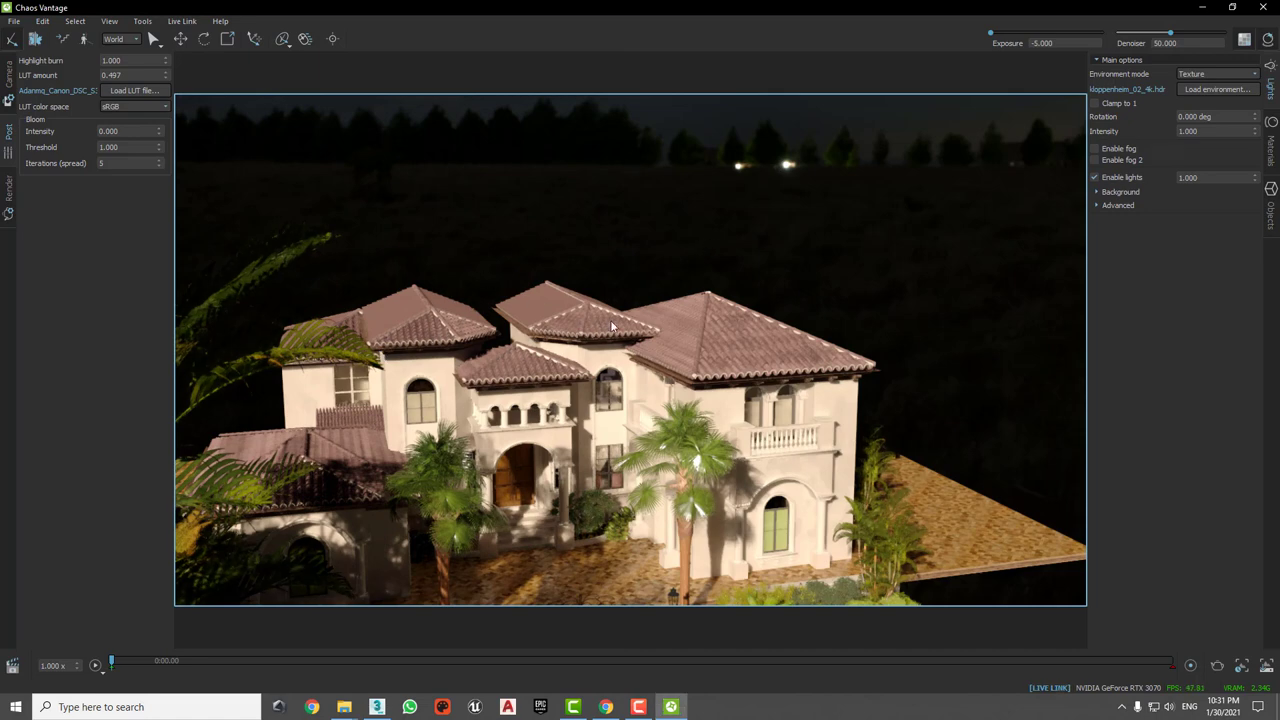
left_click_drag(696, 320, 640, 380, "alt")
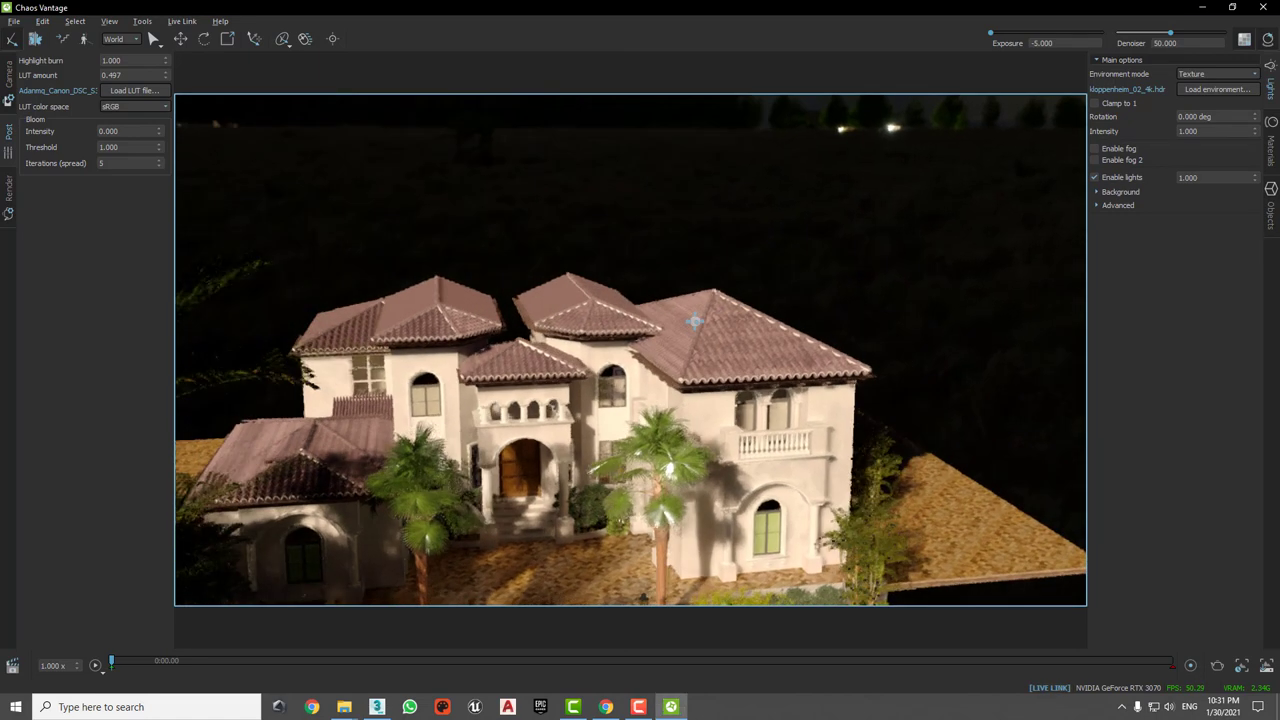
left_click_drag(694, 321, 642, 322, "alt")
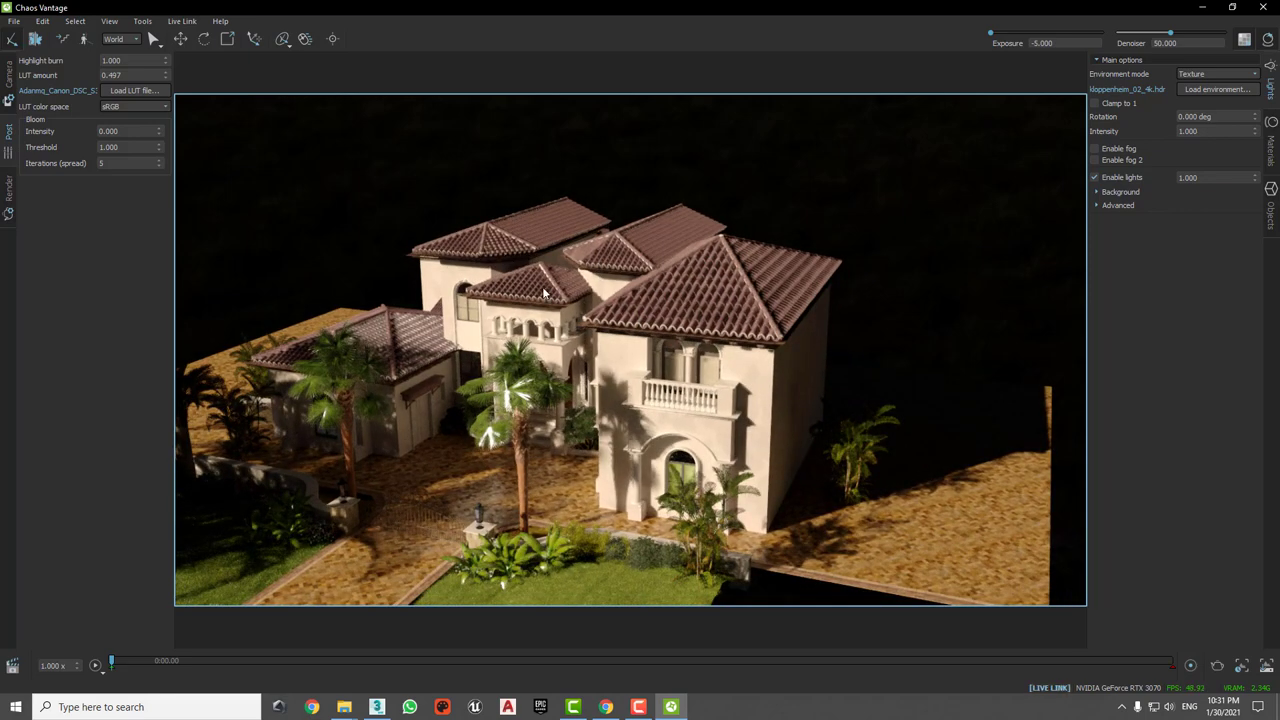
left_click(377, 707)
right_click(861, 252)
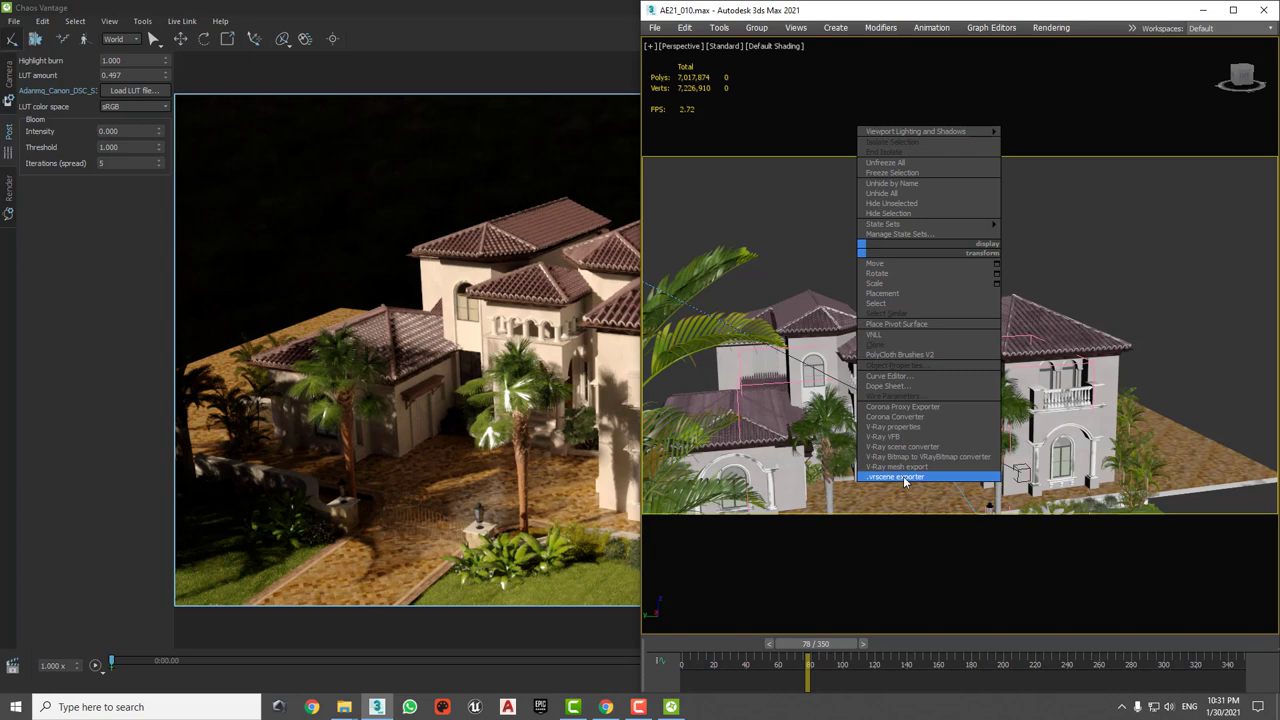
Step: Bring Vantage back full-window and orbit to a wider frontal view of the villa
left_click(14, 21)
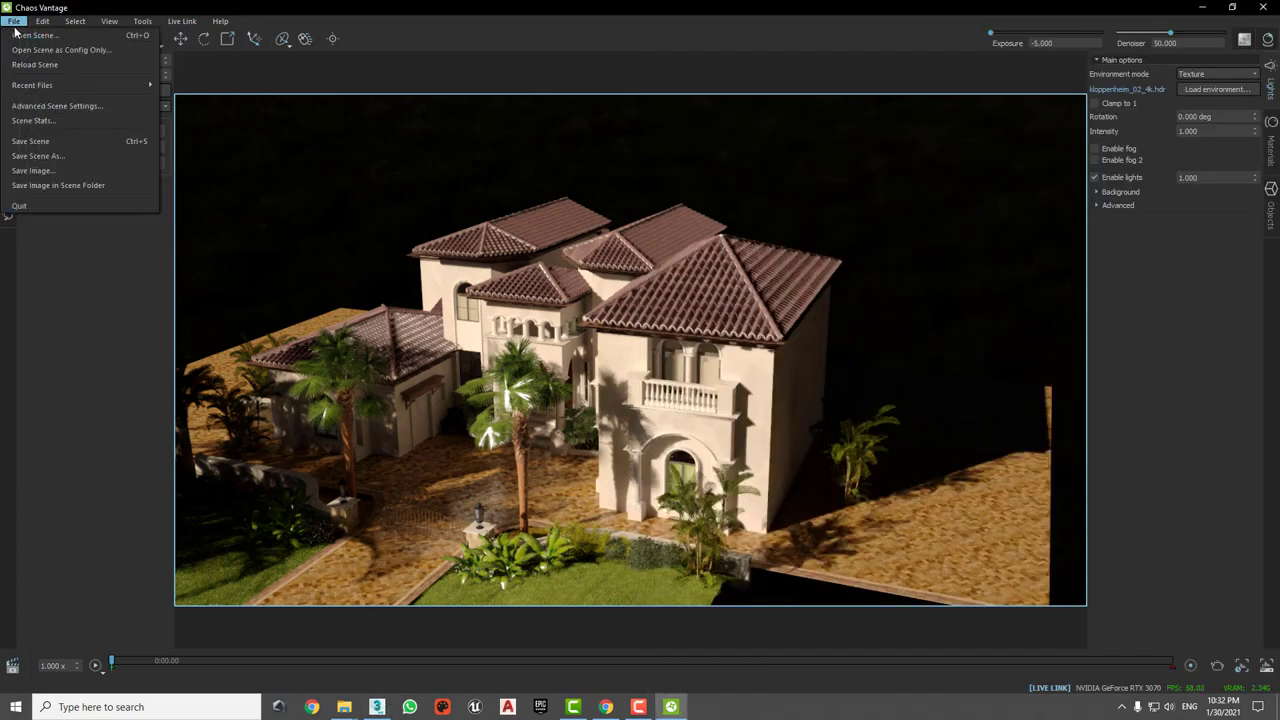
left_click(636, 270)
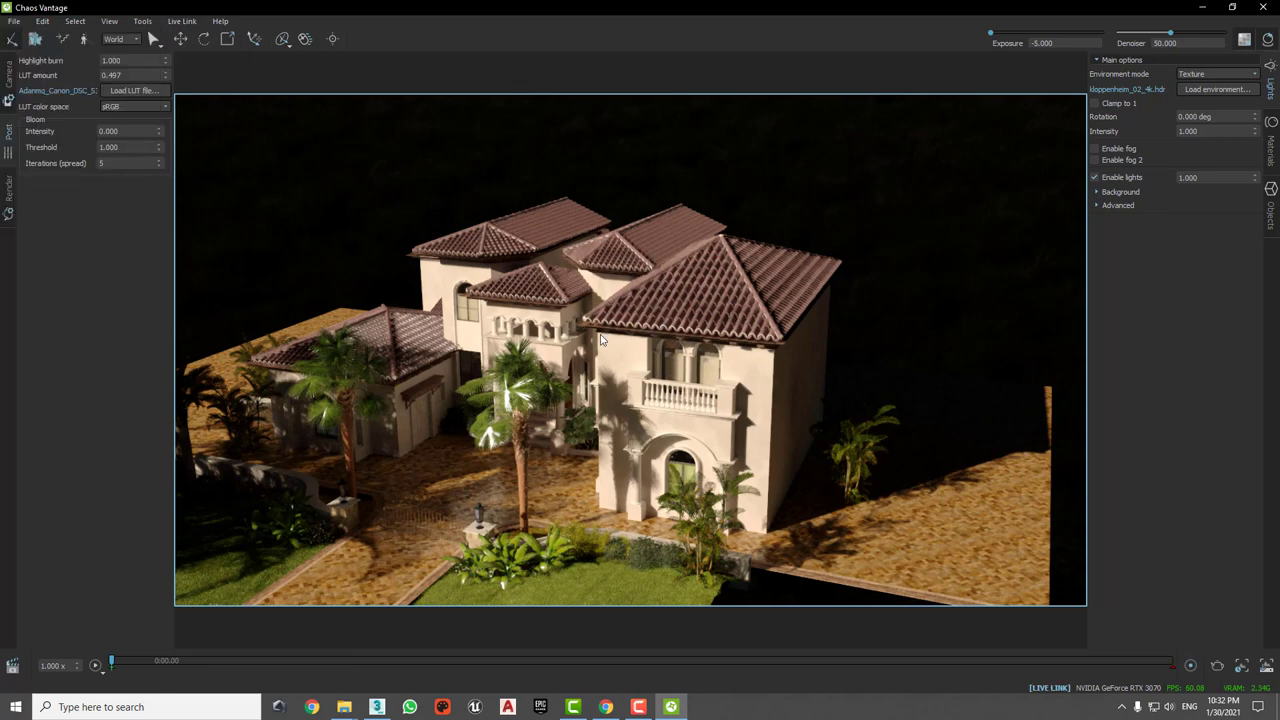
mouse_move(600, 340)
left_mouse_down()
mouse_move(644, 361)
mouse_move(743, 361)
mouse_move(745, 402)
mouse_move(743, 348)
mouse_move(650, 350)
mouse_move(745, 330)
left_mouse_up()
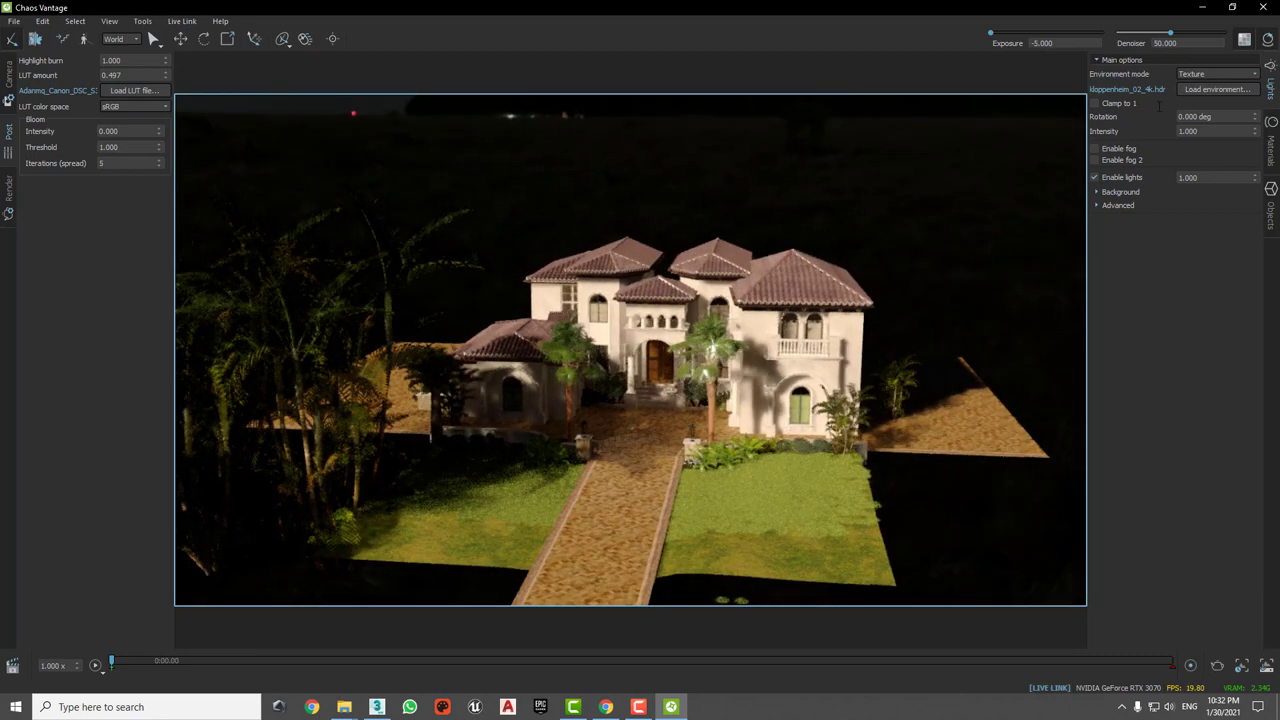
Step: Brighten the HDR environment intensity to about 16 and rotate it roughly 22 degrees
left_click(1246, 131)
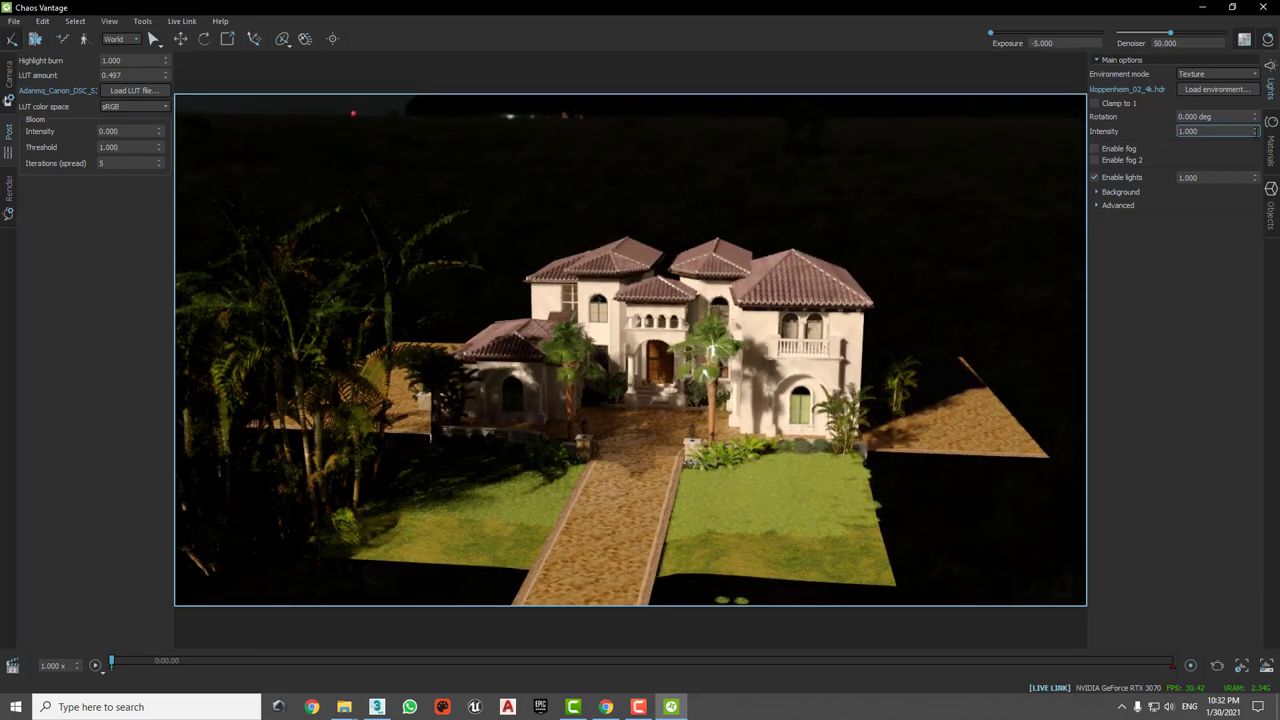
mouse_move(1256, 131)
left_mouse_down()
mouse_move(1154, 379)
mouse_move(1152, 495)
left_mouse_up()
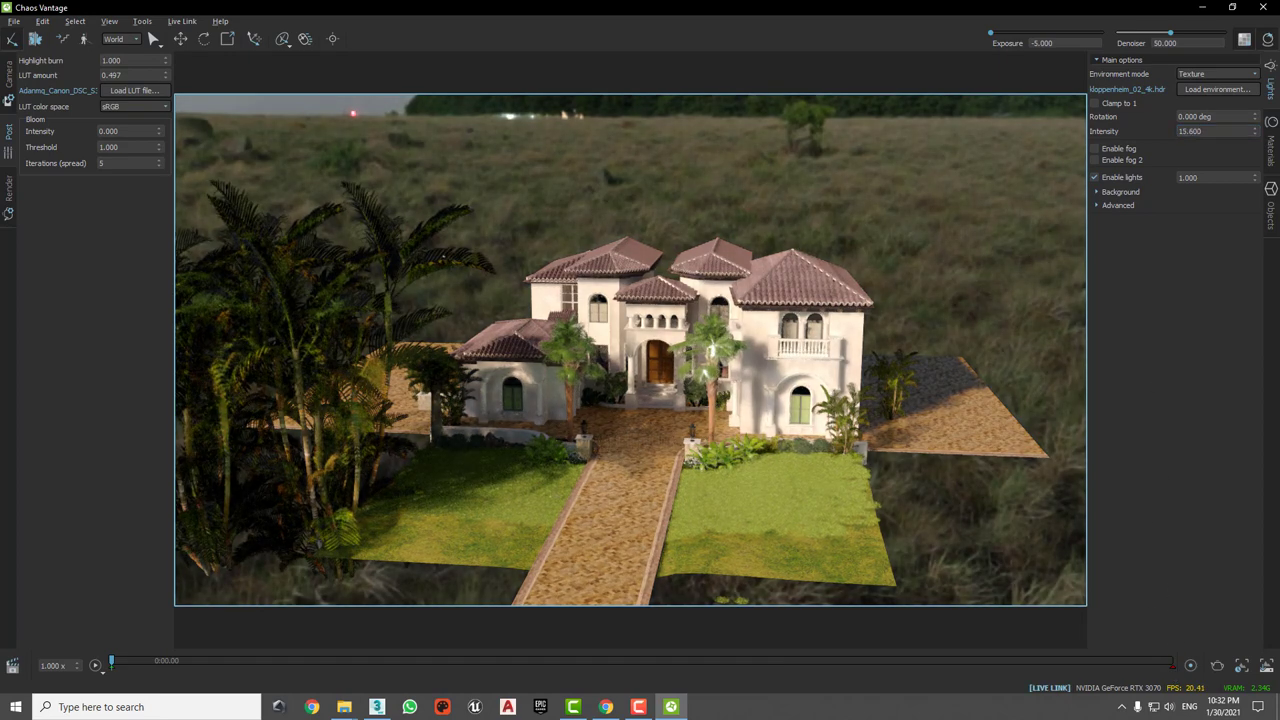
left_click_drag(807, 245, 807, 297)
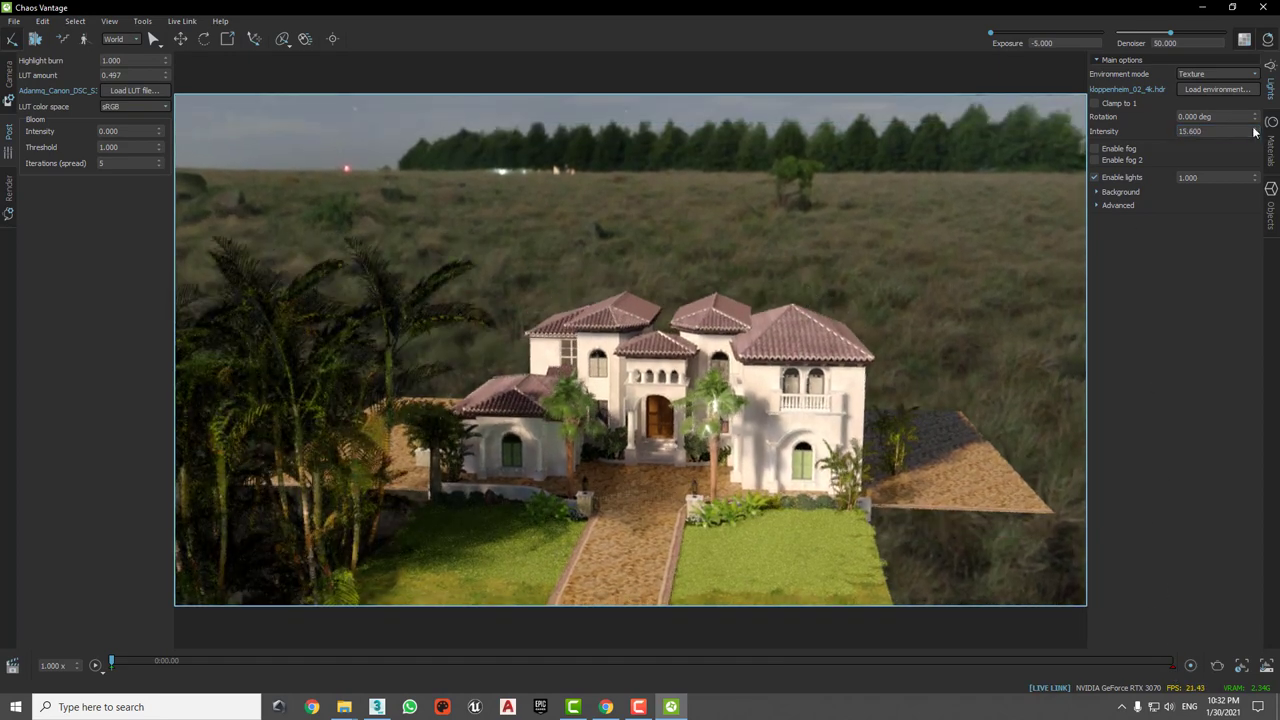
left_click_drag(1215, 116, 1087, 181)
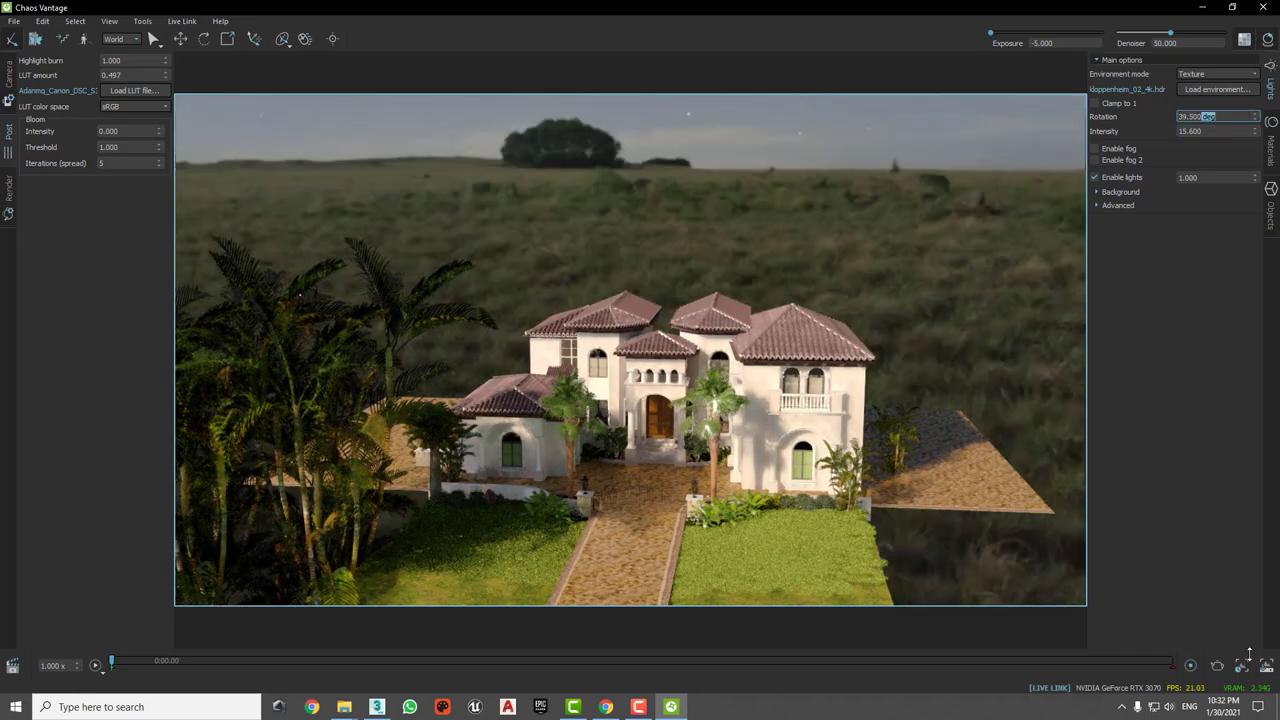
scroll(700, 399, "up", 3)
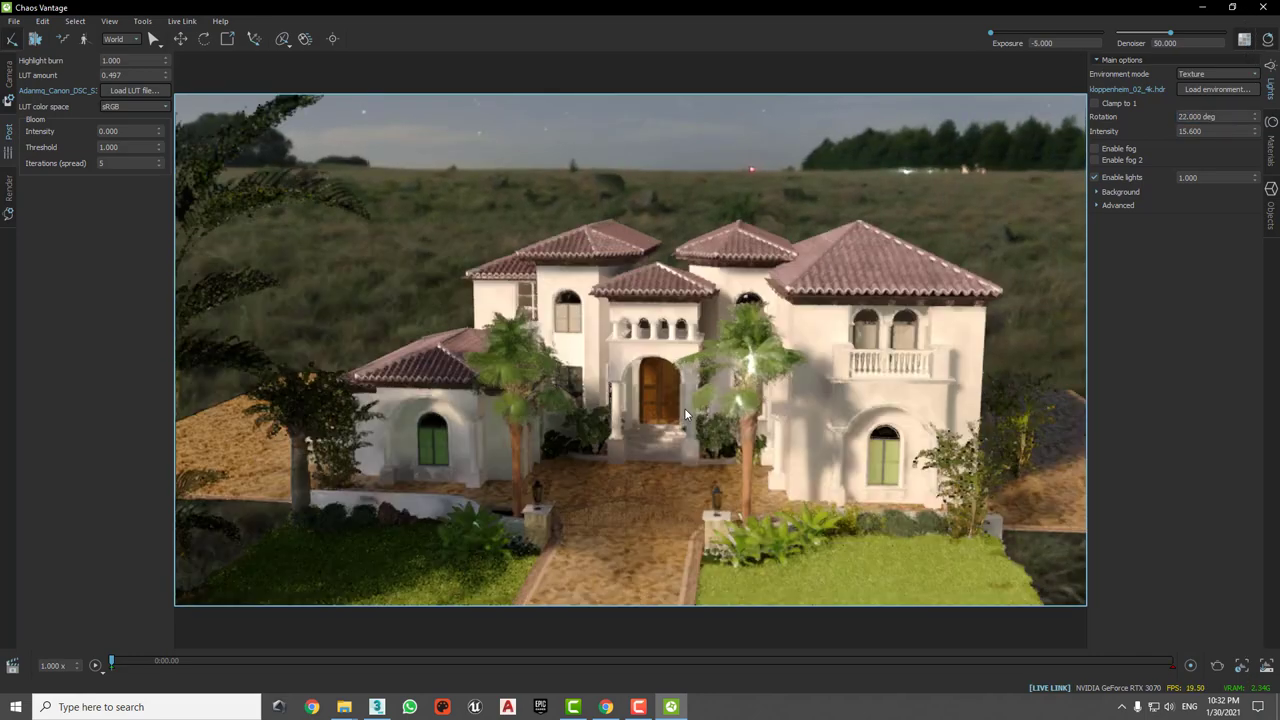
scroll(684, 408, "up", 3)
scroll(684, 408, "up", 3)
scroll(684, 408, "up", 5)
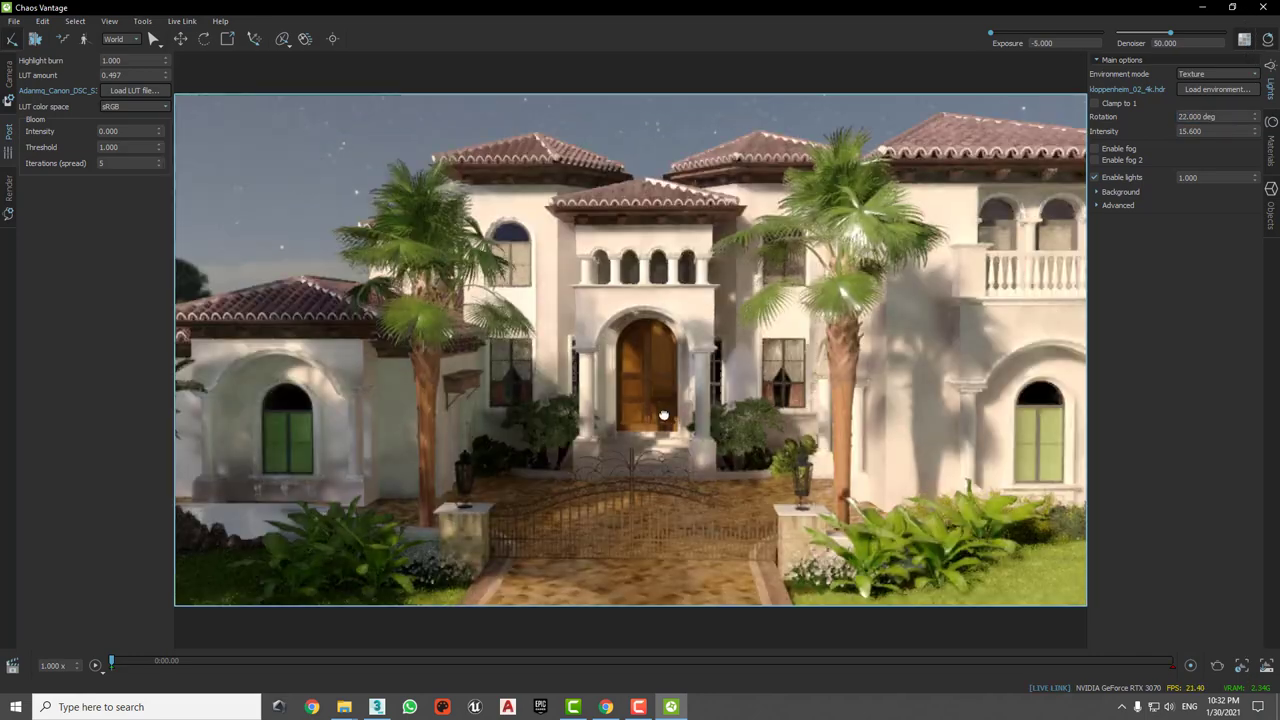
middle_click_drag(660, 412, 625, 412)
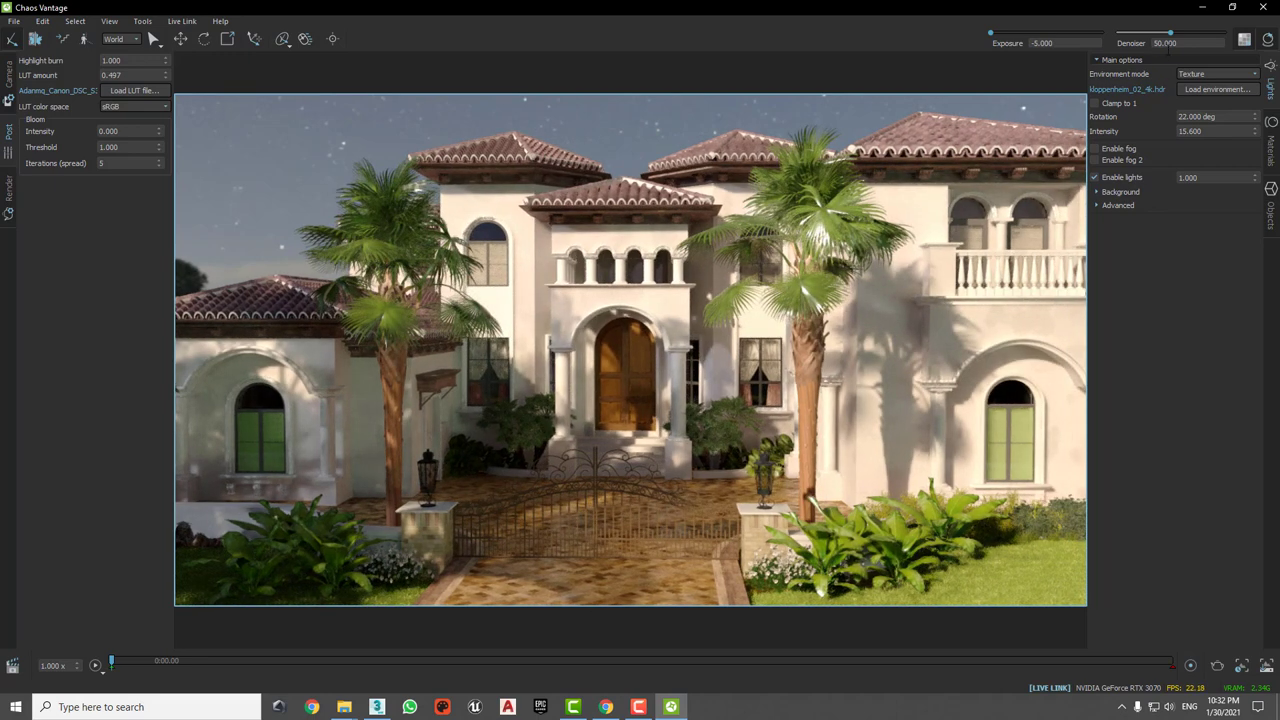
Step: Set the denoiser to about 59.281, environment intensity 15.210 and rotation 322.75°
left_click_drag(1170, 33, 1209, 33)
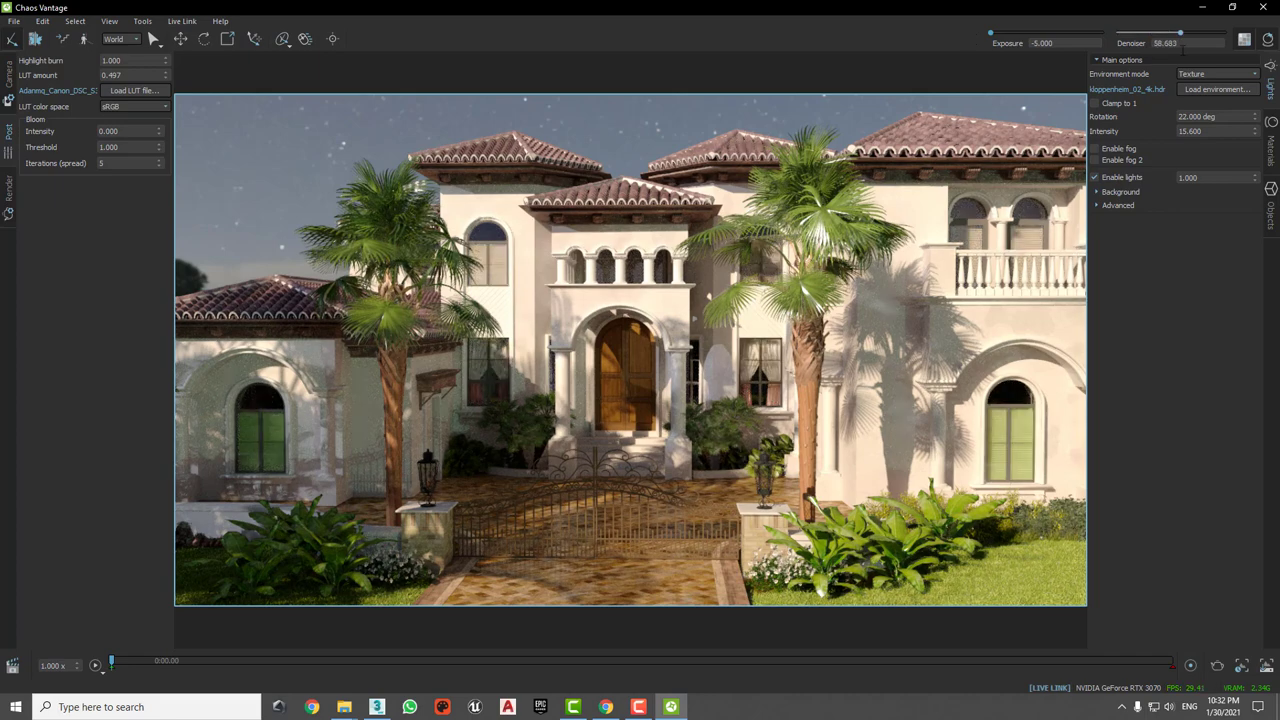
left_click_drag(1226, 33, 1181, 33)
mouse_move(830, 255)
left_mouse_down()
mouse_move(800, 285)
mouse_move(783, 335)
mouse_move(875, 324)
left_mouse_up()
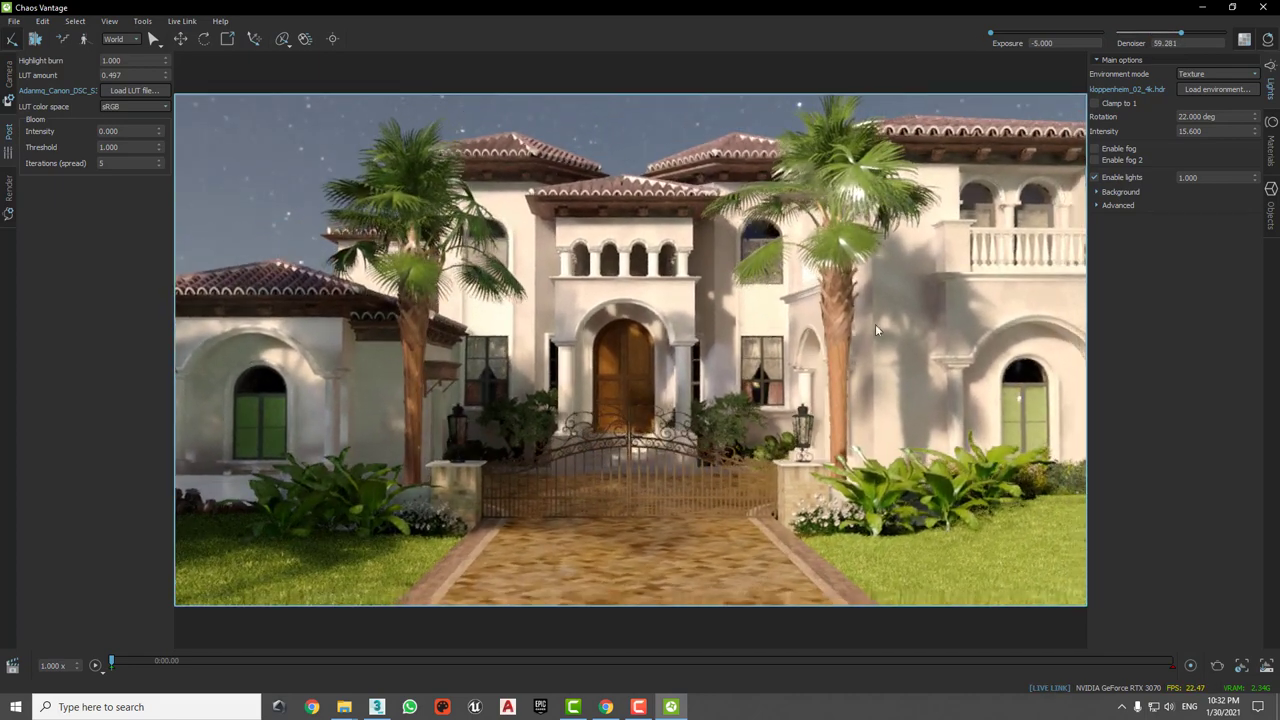
mouse_move(1254, 132)
left_mouse_down()
mouse_move(1247, 40)
mouse_move(1245, 62)
left_mouse_up()
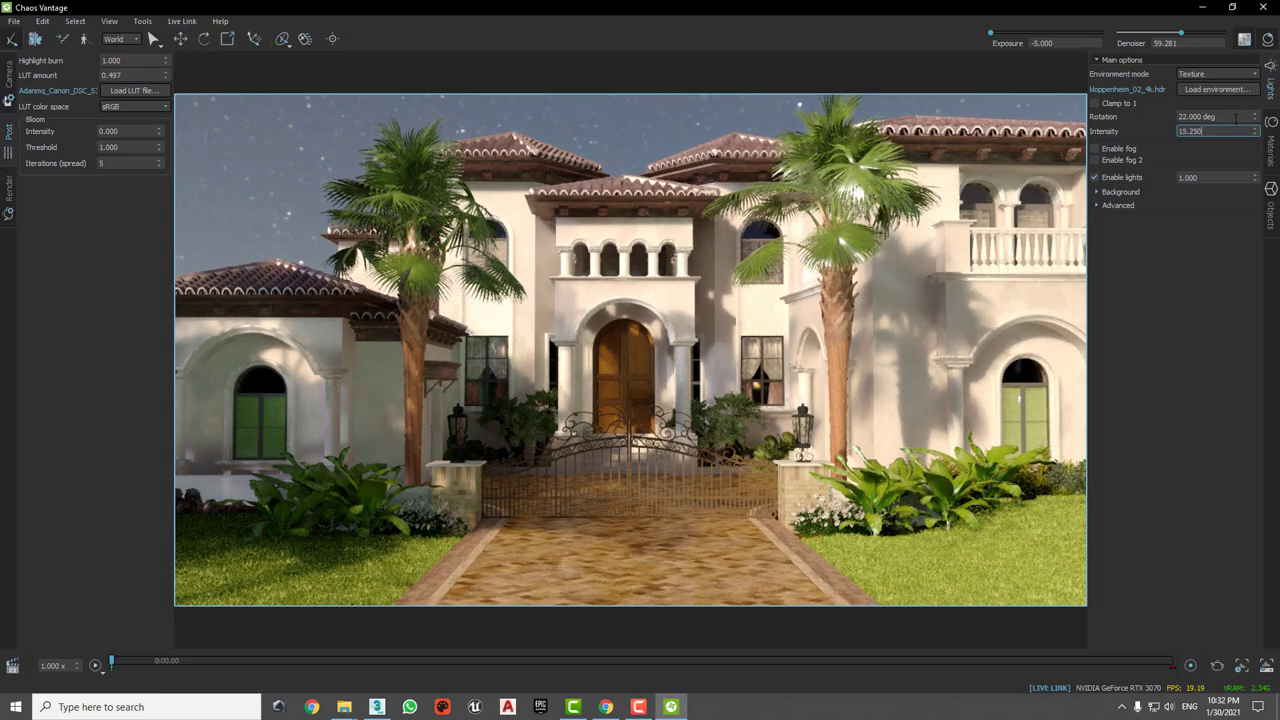
mouse_move(1254, 117)
left_mouse_down()
mouse_move(1246, 489)
mouse_move(1268, 40)
mouse_move(1276, 686)
mouse_move(587, 536)
left_mouse_up()
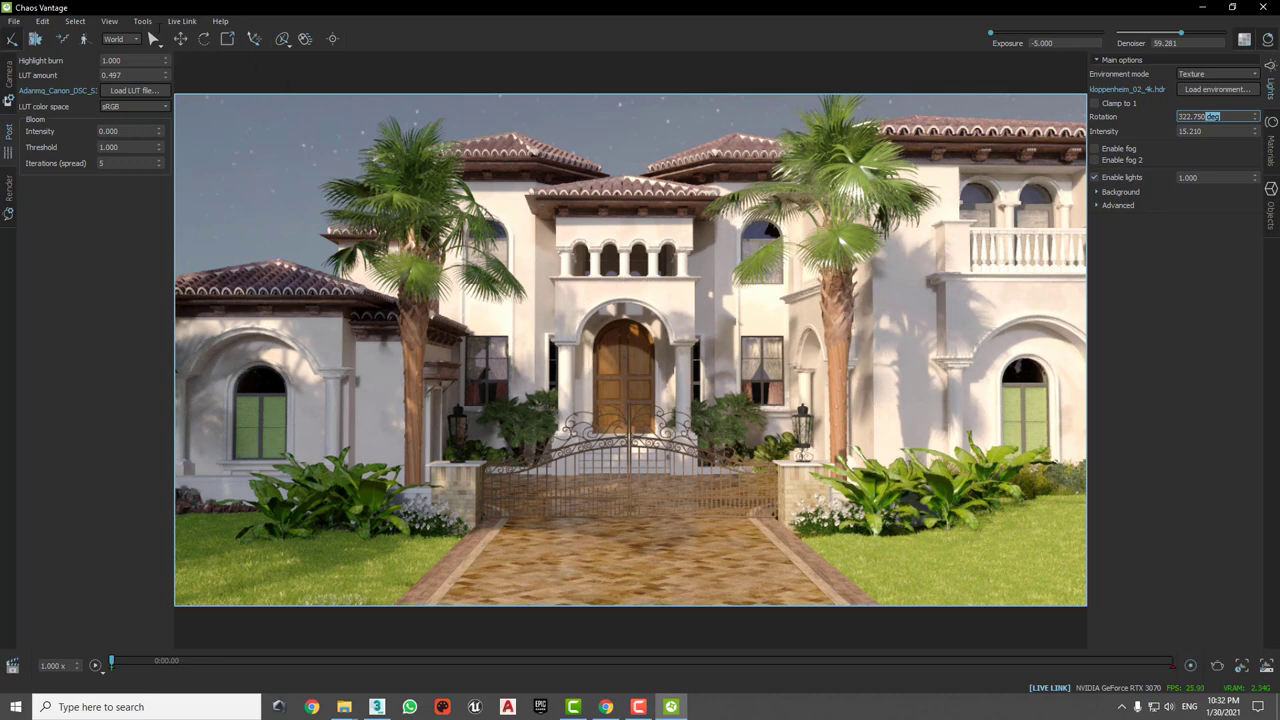
Step: Render a High Quality Snapshot at 1920×1080 and save the image as test.png
left_click(142, 21)
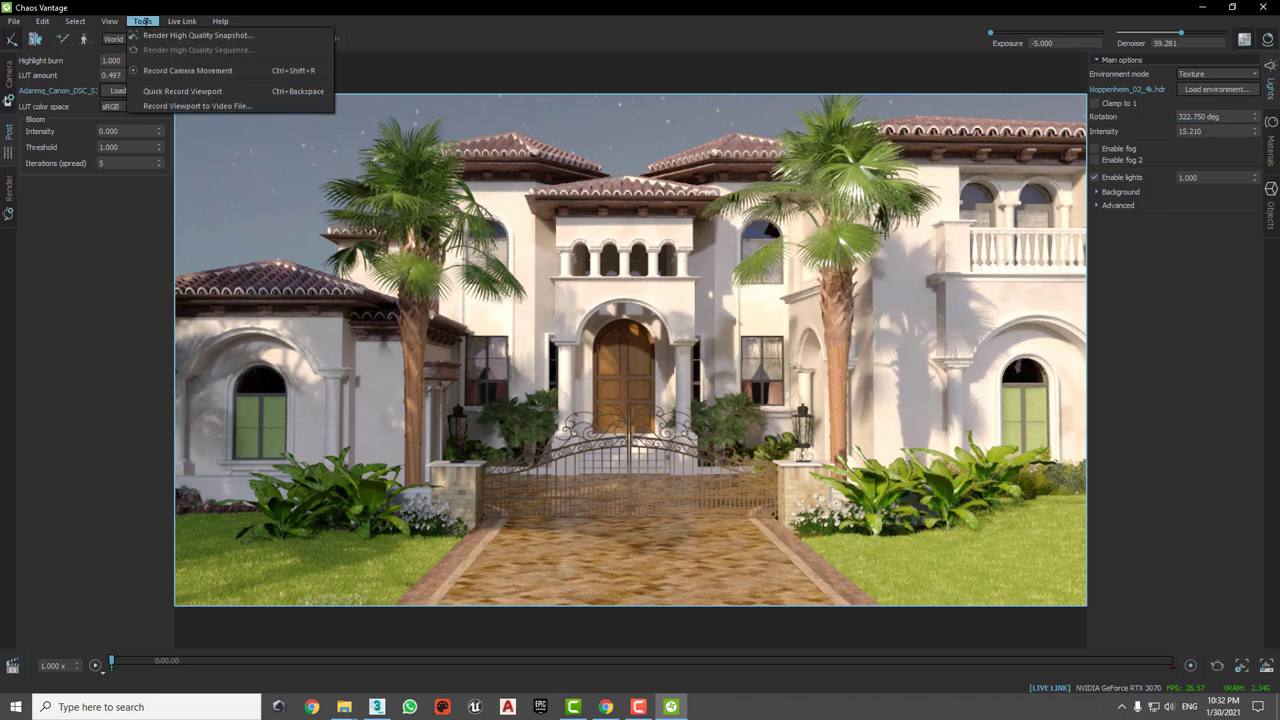
left_click(200, 35)
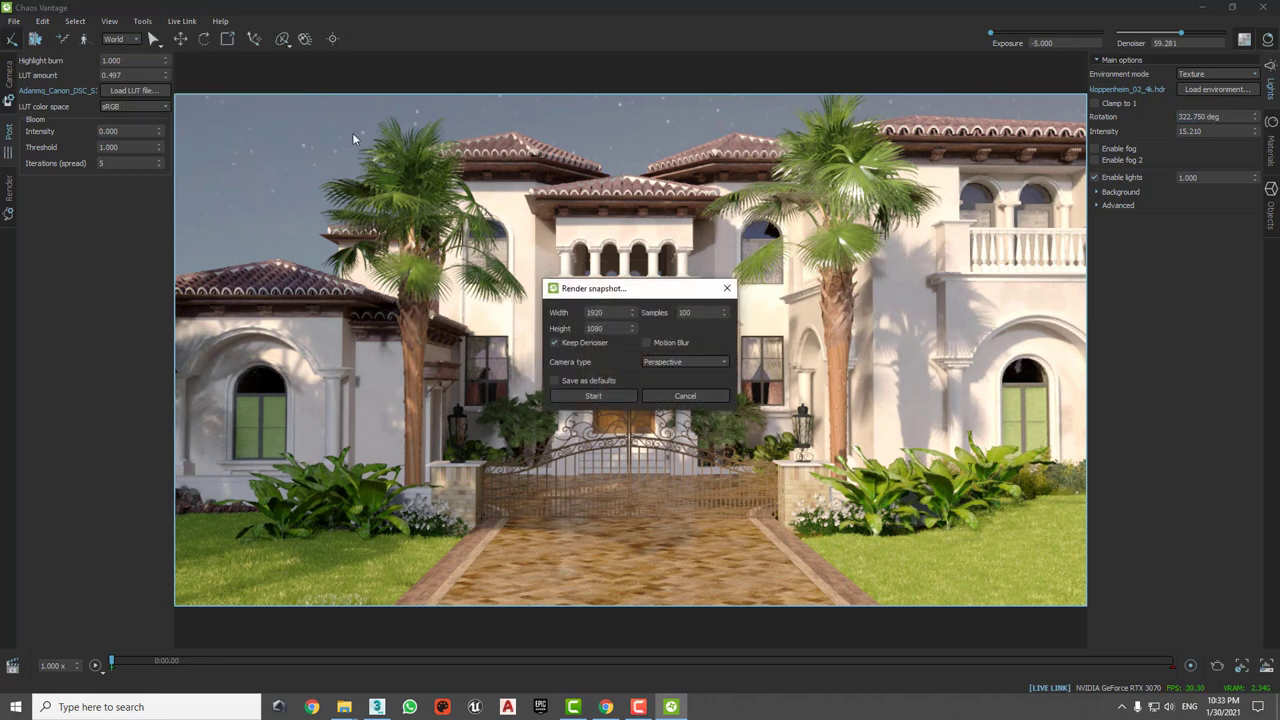
left_click(617, 312)
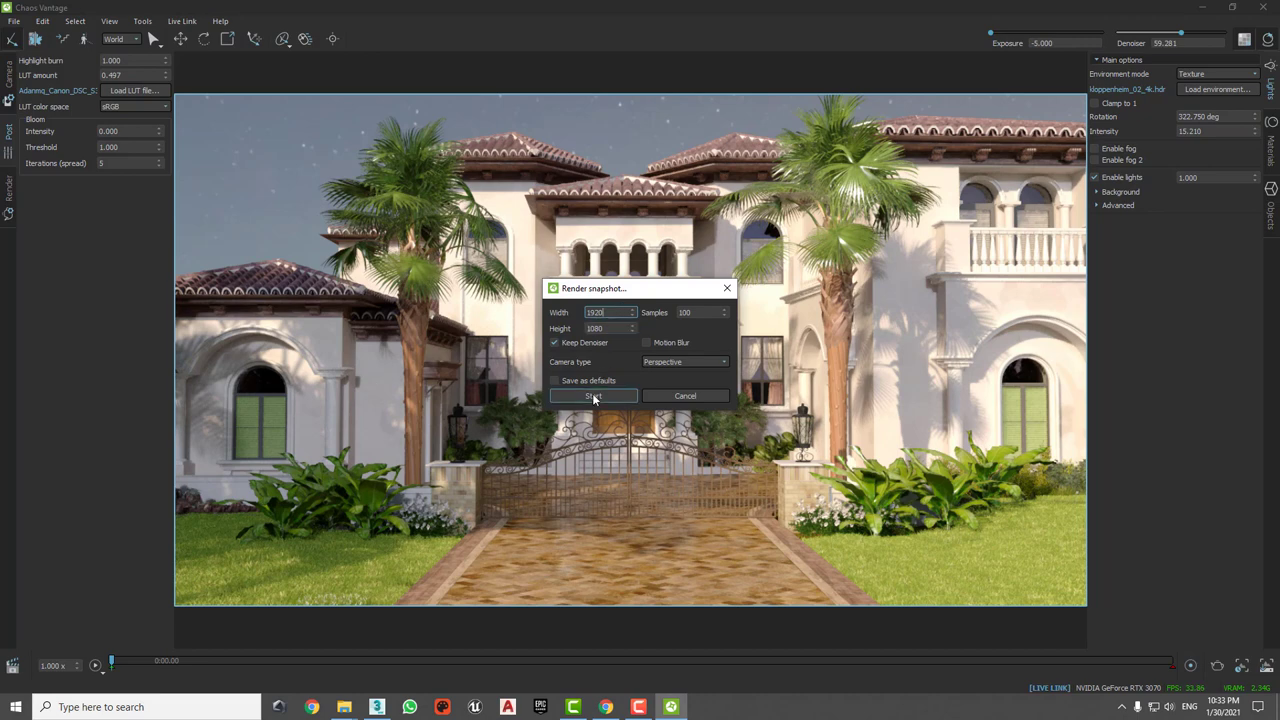
left_click(593, 397)
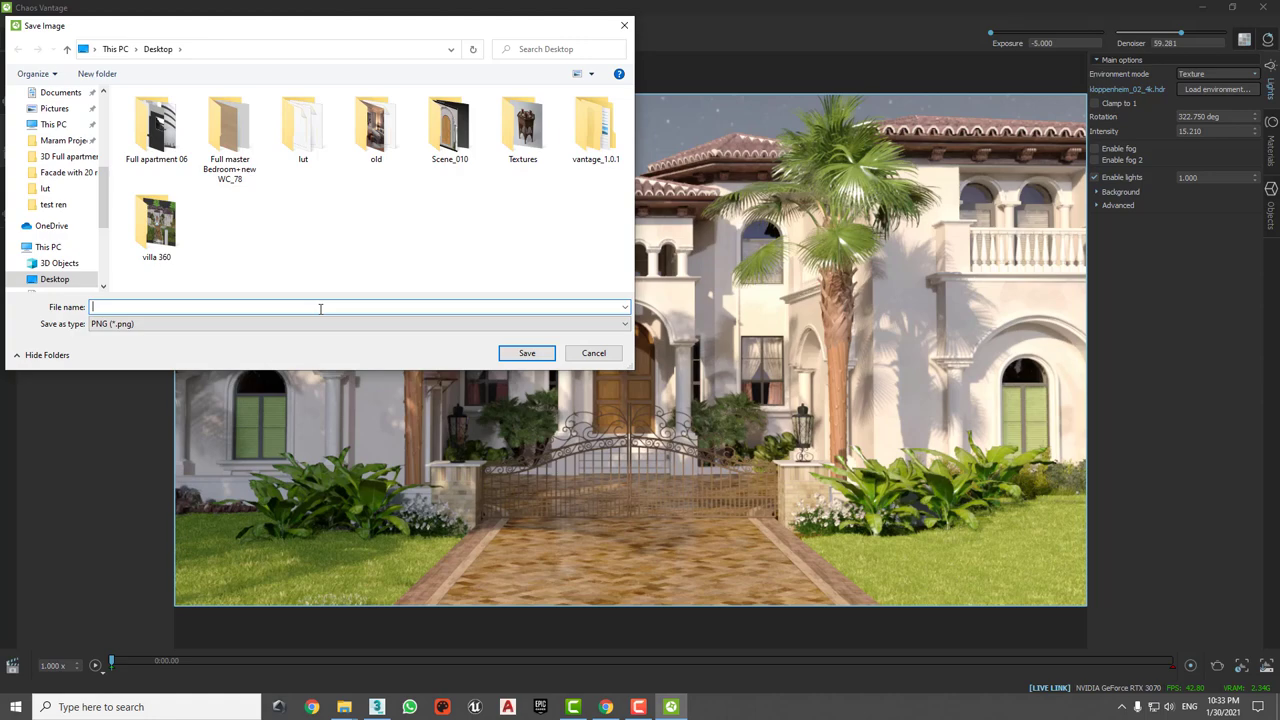
type("test")
left_click(527, 353)
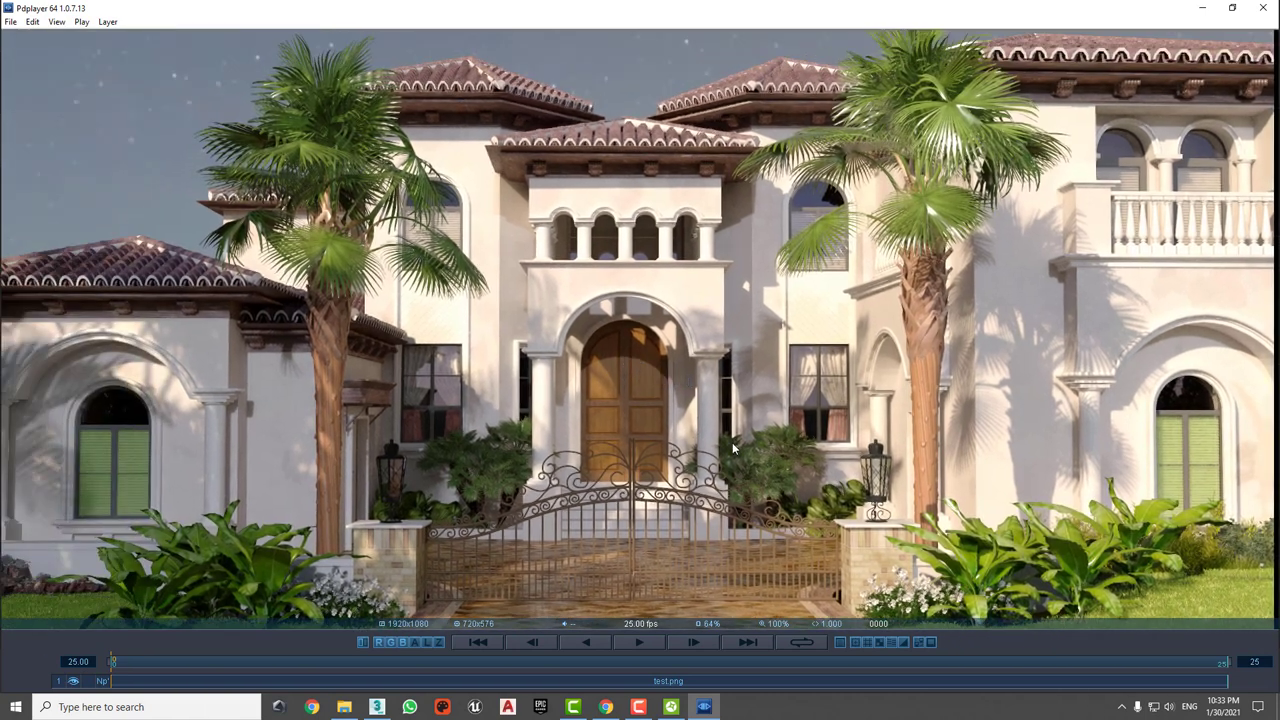
Step: Zoom in and out on test.png in Pdplayer, then close the viewer
scroll(670, 383, "down", 2)
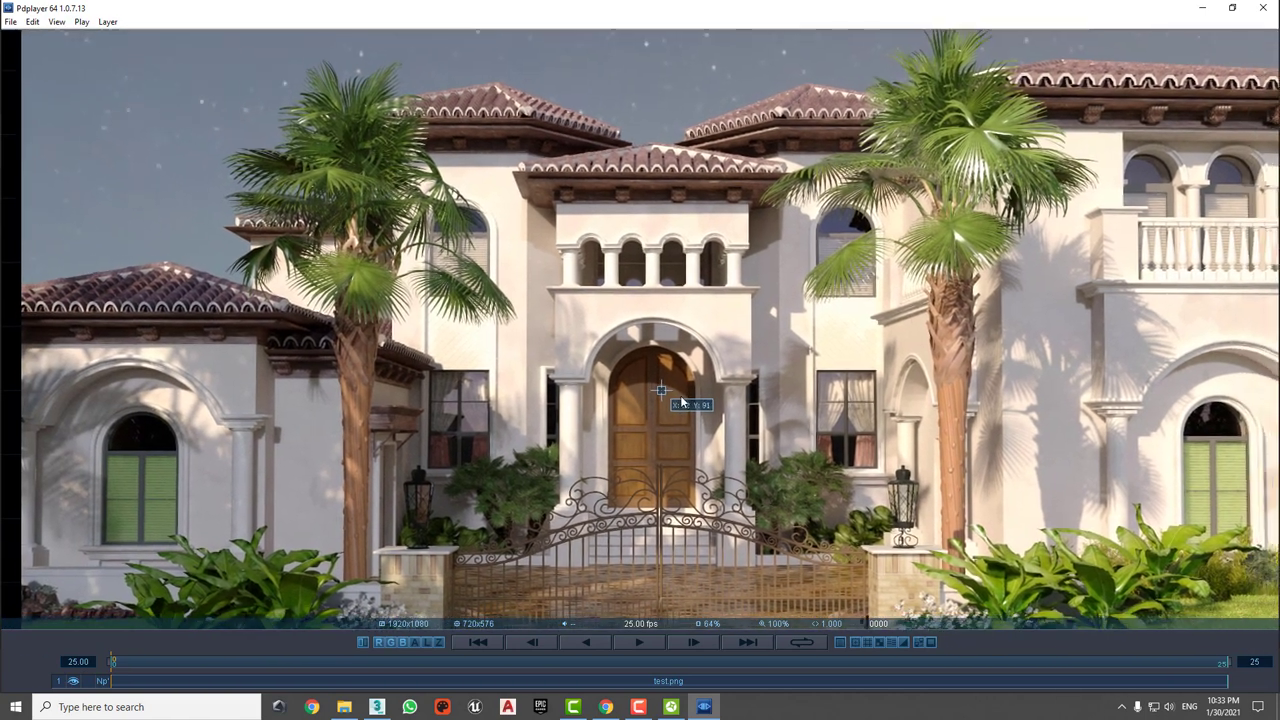
scroll(673, 387, "down", 2)
scroll(675, 395, "up", 2)
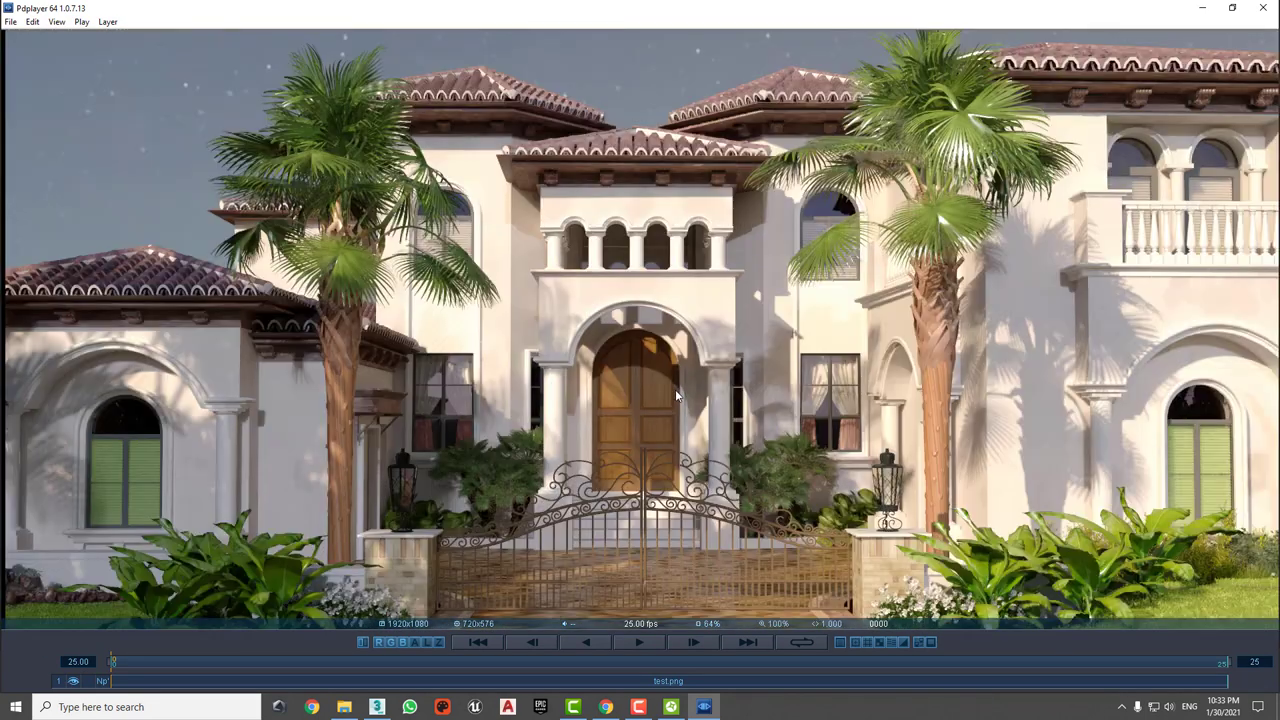
left_click(1264, 8)
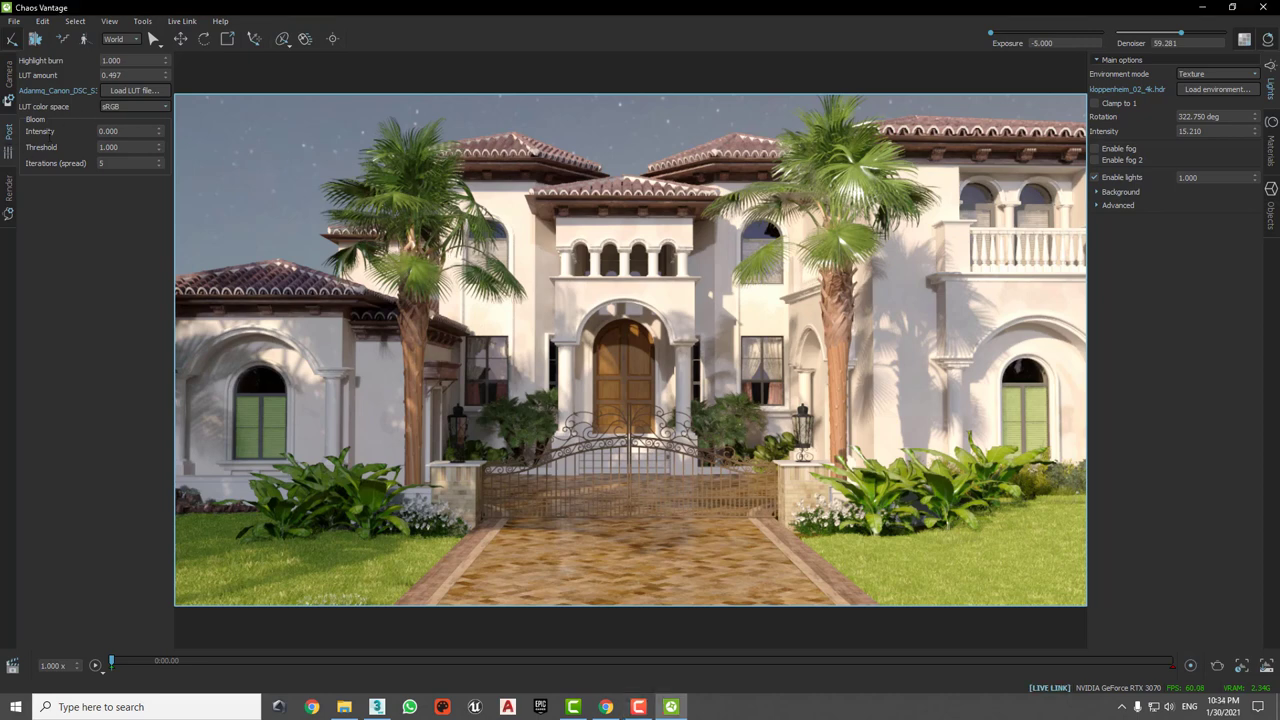
Step: Set Bloom Intensity to 0.506 and enable Opacity maps under the Render tab's Advanced options
left_click(146, 131)
mouse_move(155, 131)
left_mouse_down()
mouse_move(212, 366)
mouse_move(179, 620)
mouse_move(128, 187)
left_mouse_up()
left_click(8, 188)
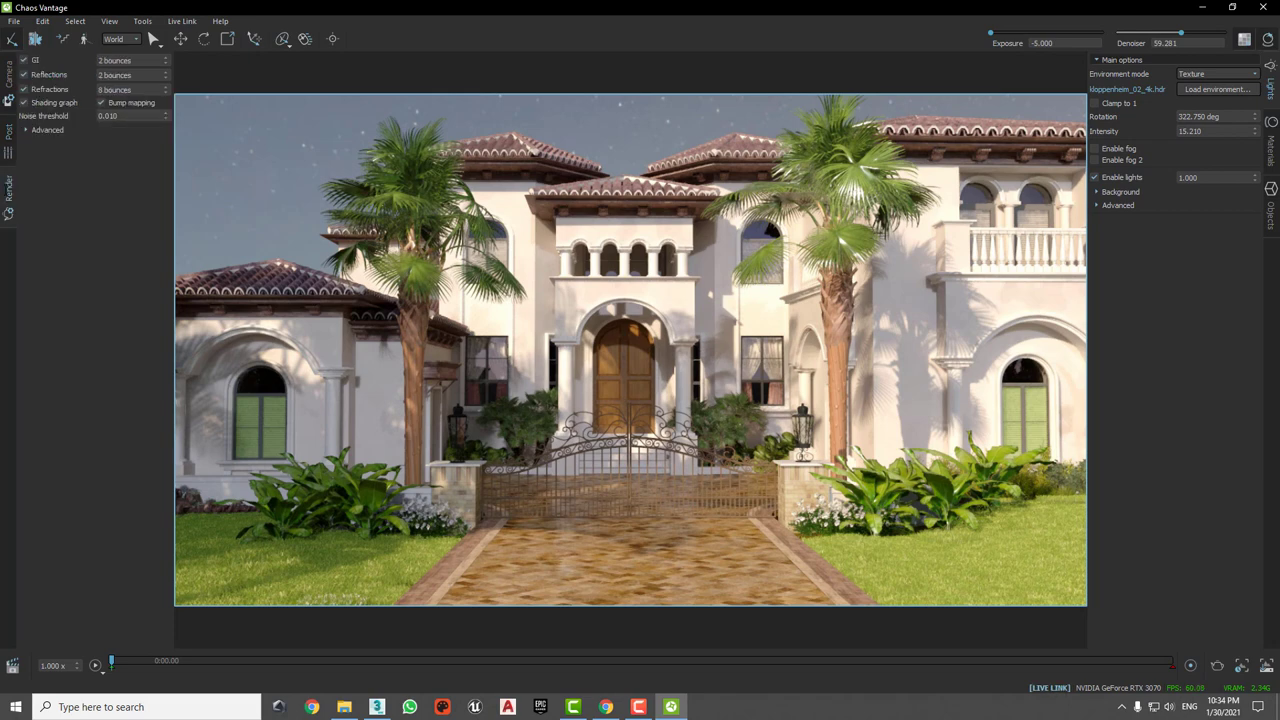
left_click(40, 130)
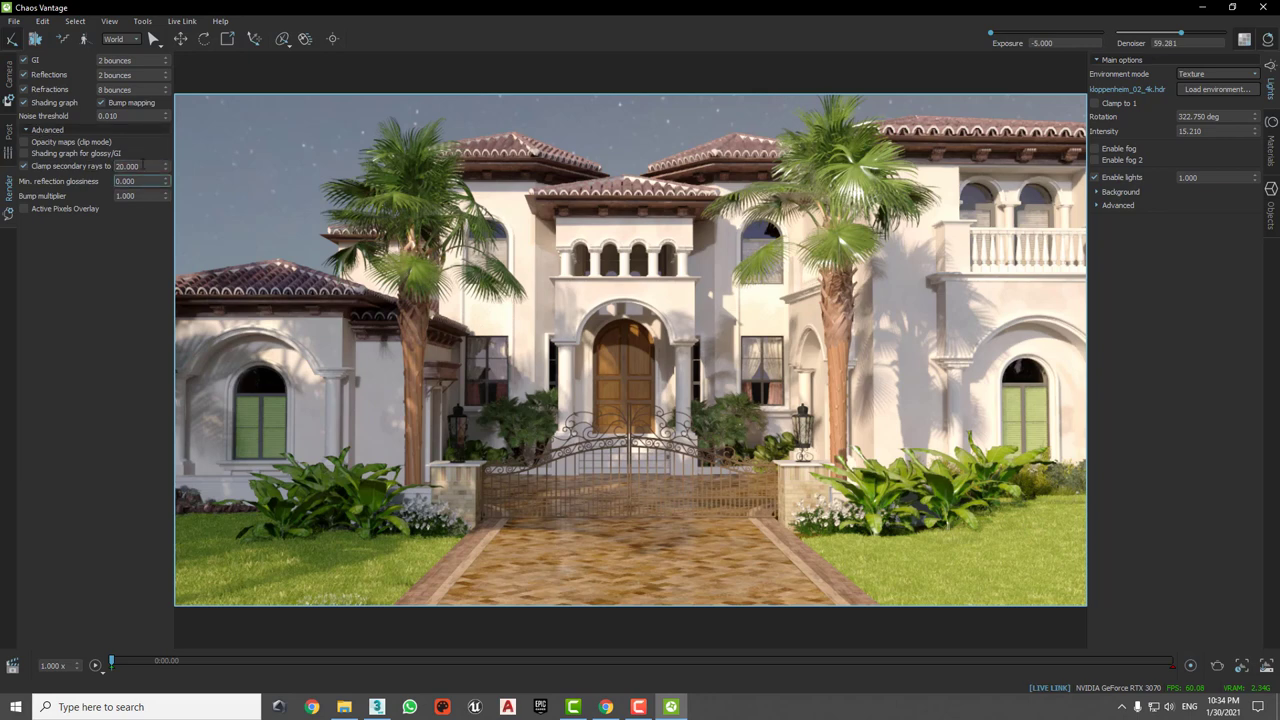
mouse_move(405, 519)
left_mouse_down()
mouse_move(508, 492)
mouse_move(343, 444)
left_mouse_up()
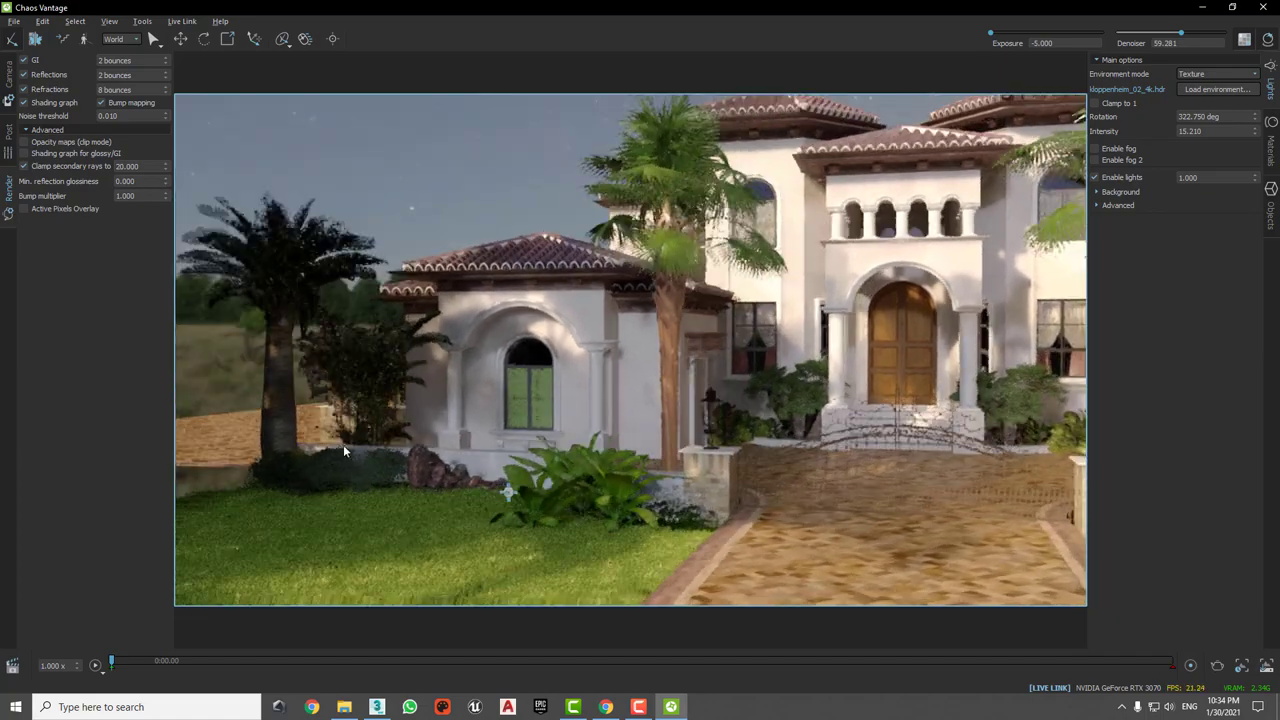
scroll(343, 444, "up", 5)
scroll(447, 466, "up", 4)
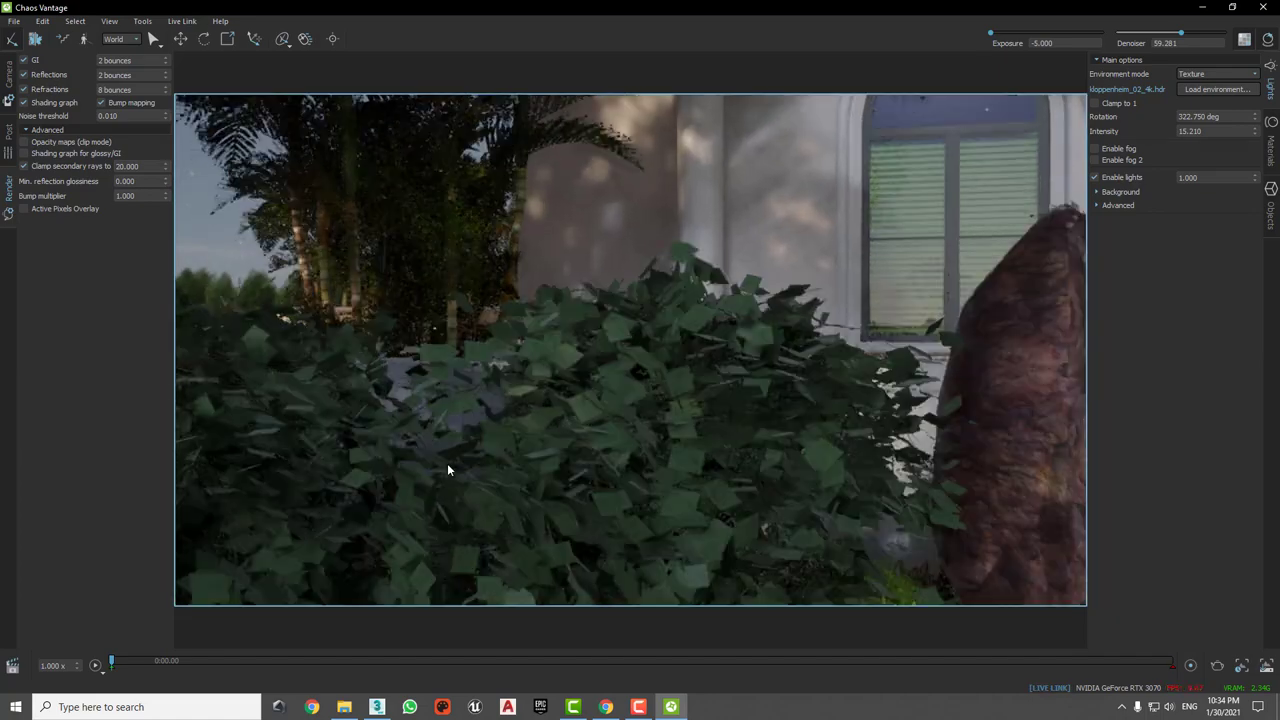
scroll(480, 464, "up", 4)
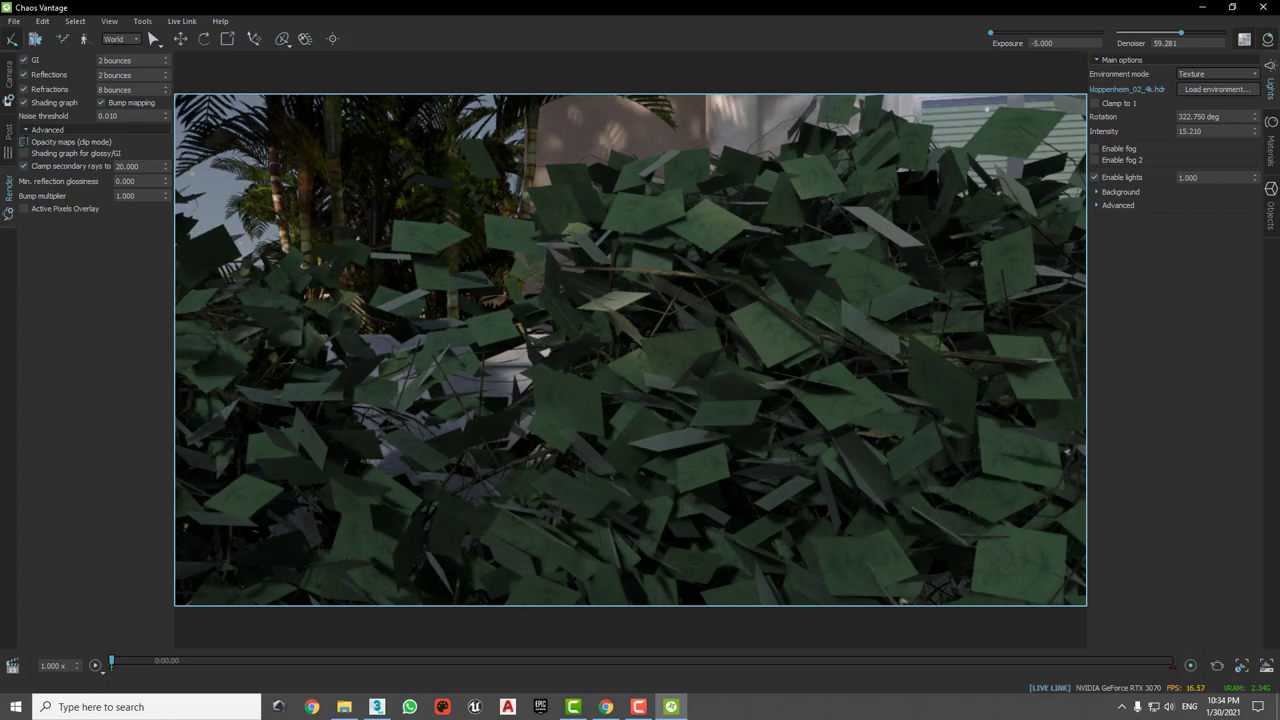
left_click(23, 141)
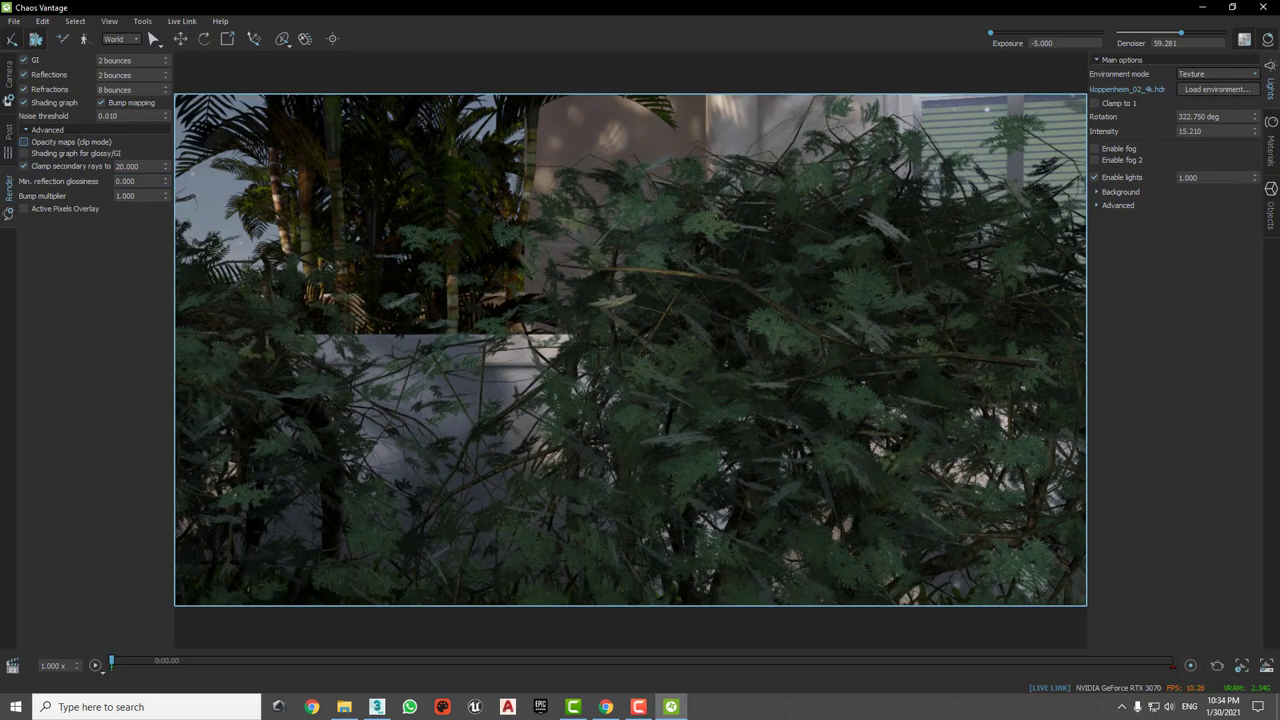
left_click(23, 141)
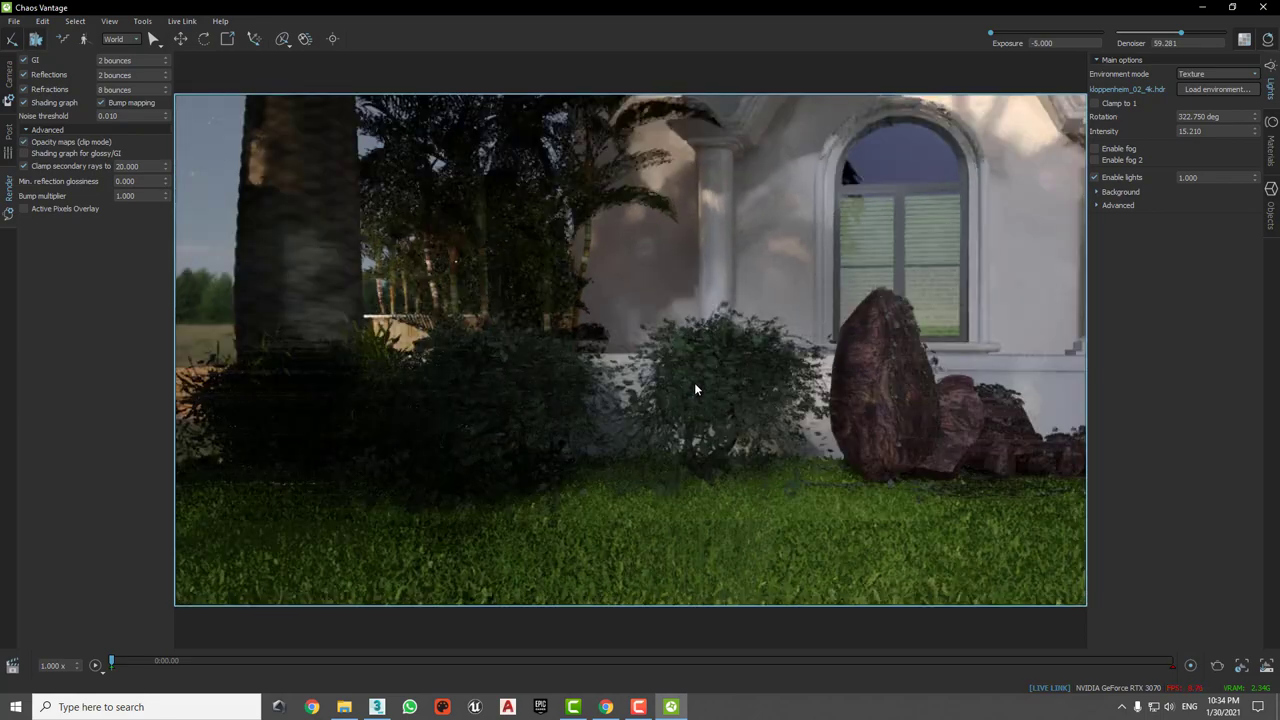
Step: Reframe the view on the arched wooden front door and steps beneath the balcony
mouse_move(694, 389)
middle_mouse_down()
mouse_move(585, 477)
mouse_move(700, 440)
mouse_move(846, 418)
mouse_move(544, 458)
mouse_move(320, 450)
middle_mouse_up()
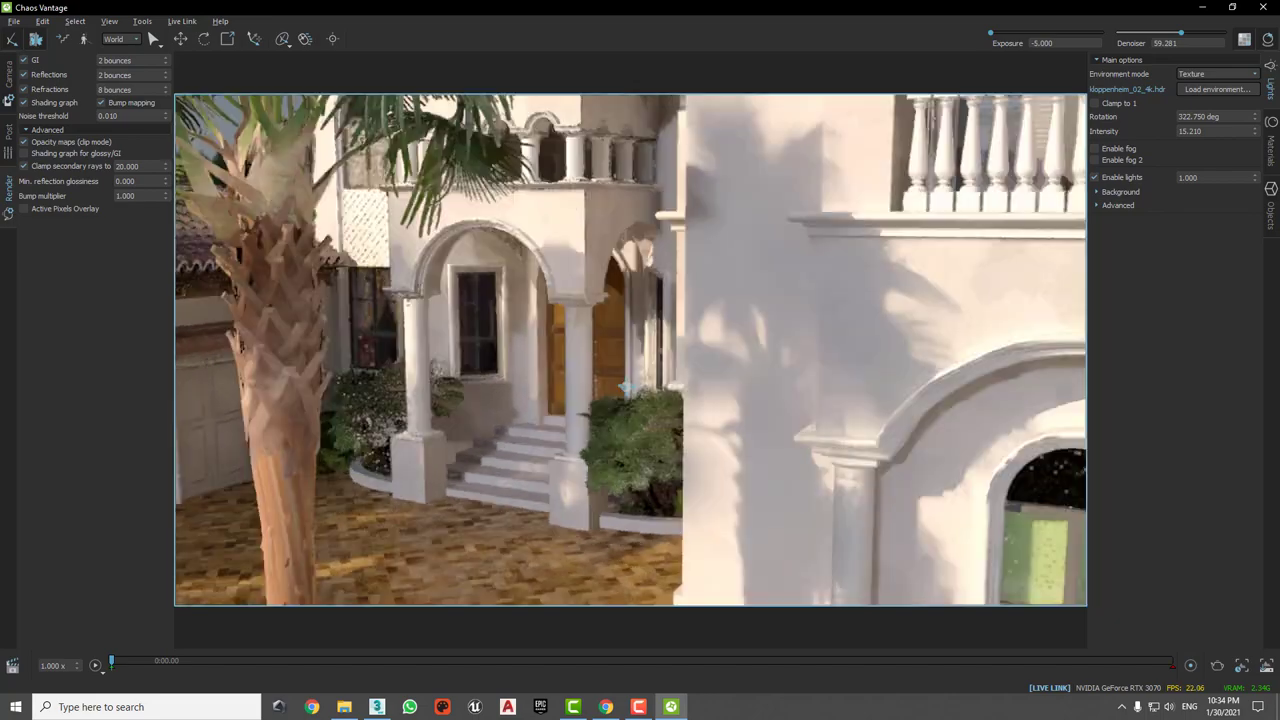
middle_click_drag(626, 388, 651, 398)
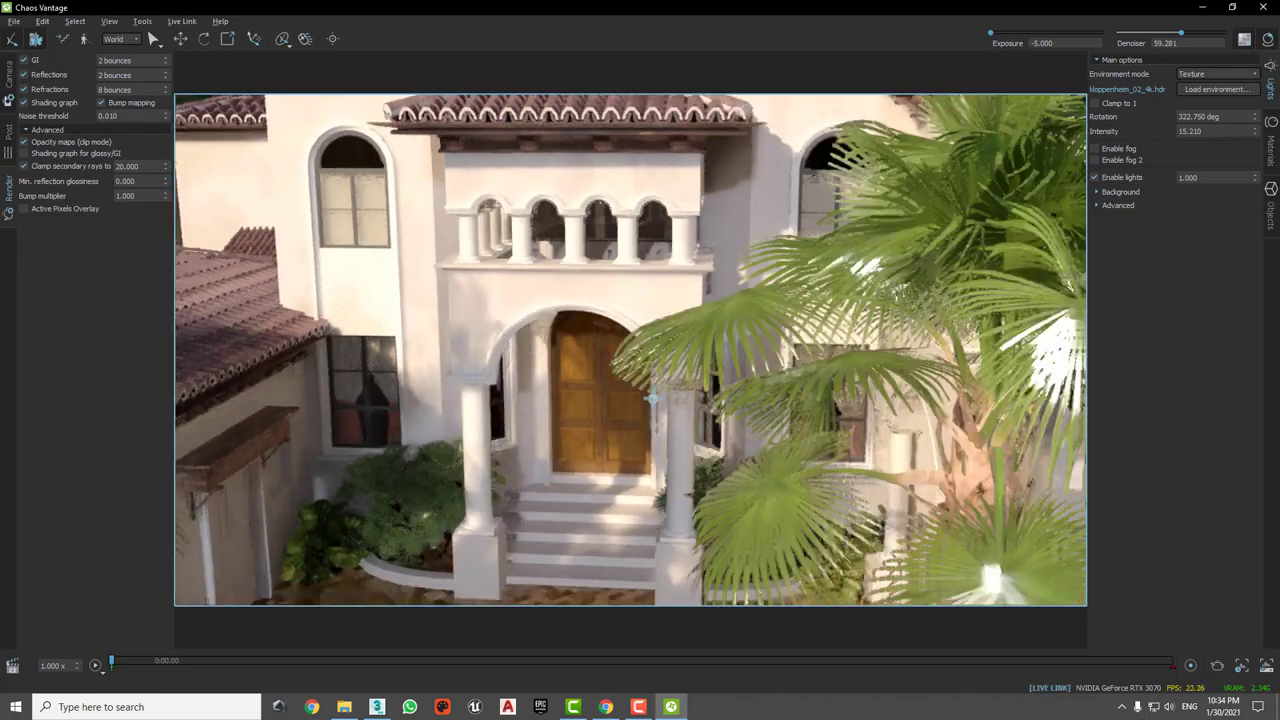
scroll(645, 399, "up", 5)
scroll(644, 395, "down", 3)
scroll(644, 395, "down", 3)
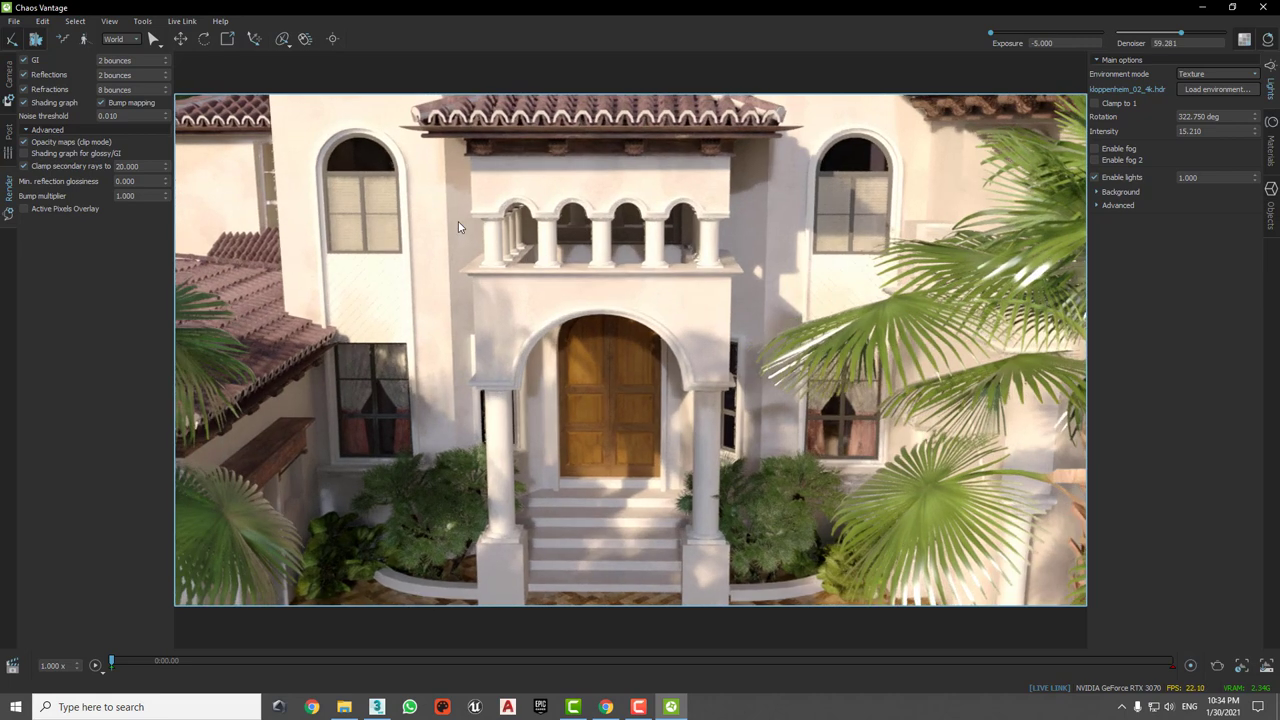
scroll(458, 221, "up", 1)
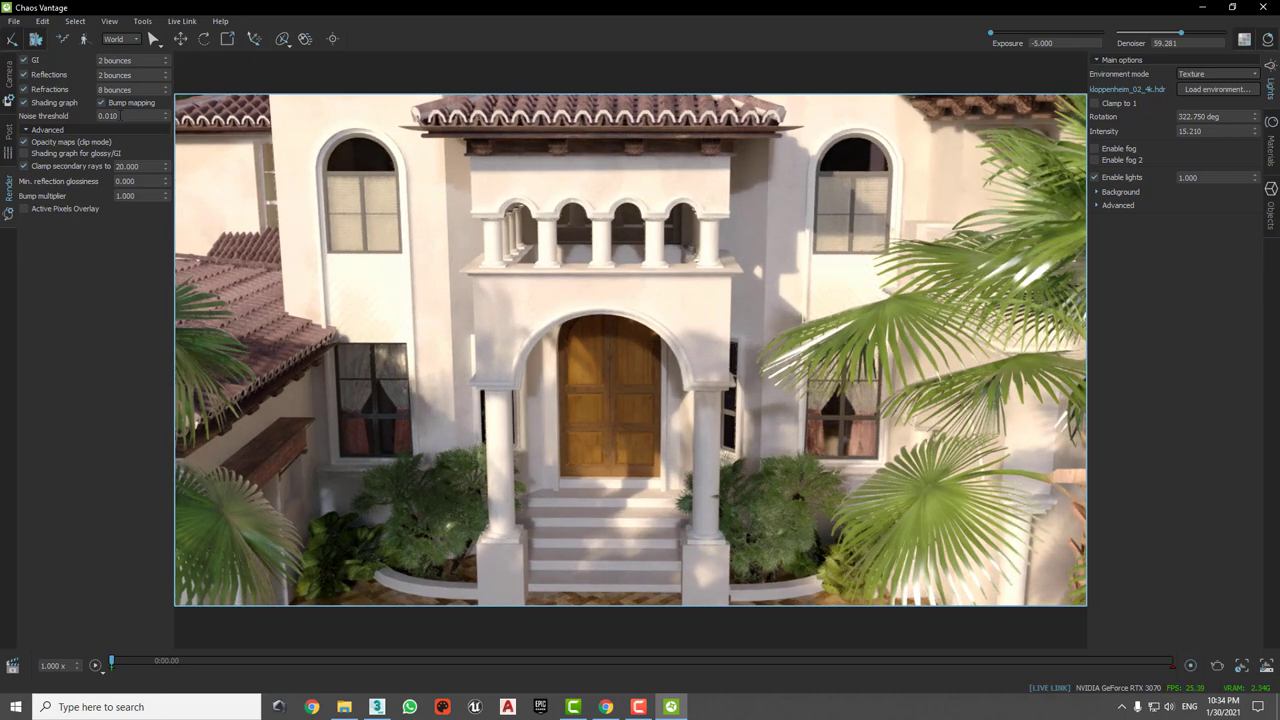
Step: Set the camera Resolution Preset to 1080p and enable Depth of field, viewing the front door
left_click(9, 75)
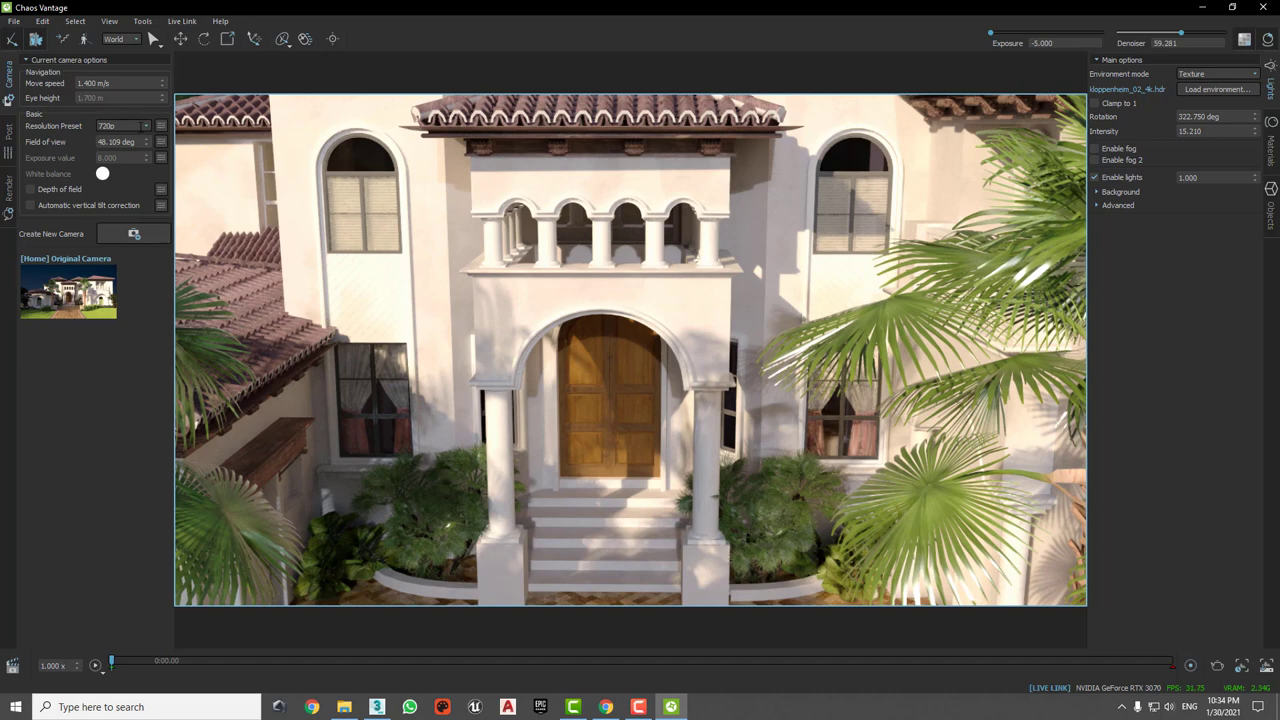
left_click(104, 83)
left_click(122, 125)
left_click(108, 133)
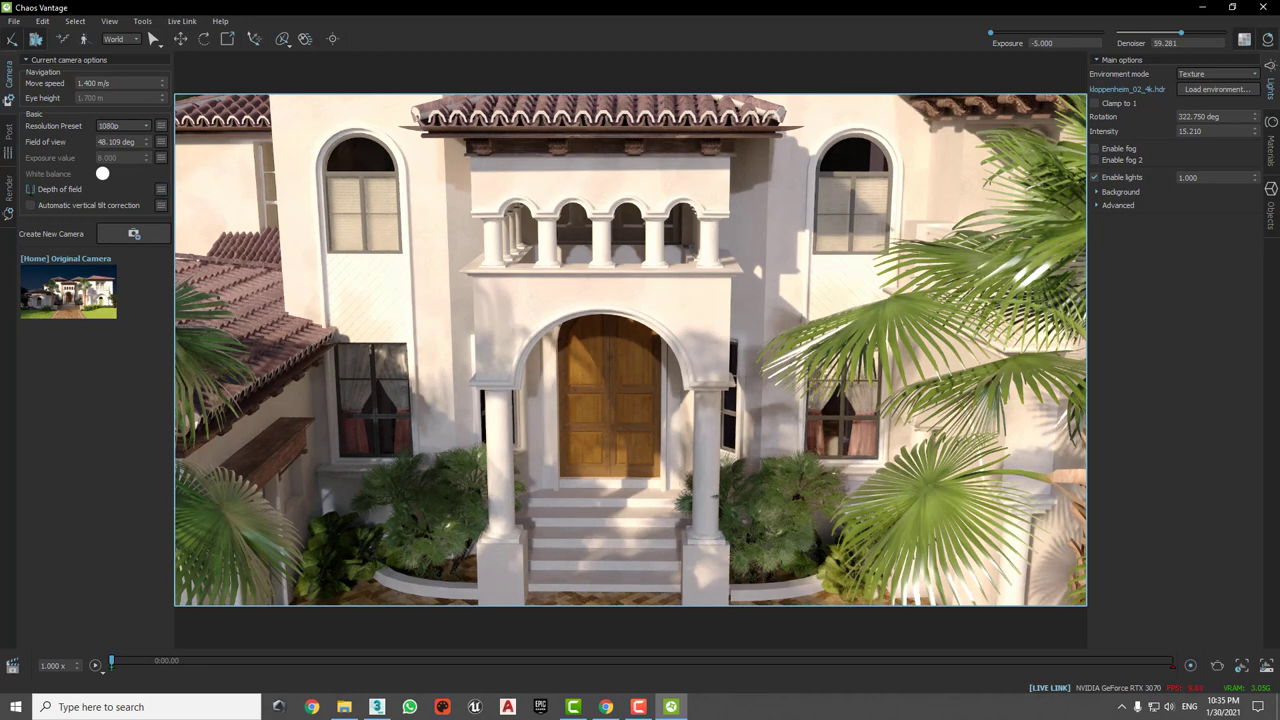
left_click(30, 189)
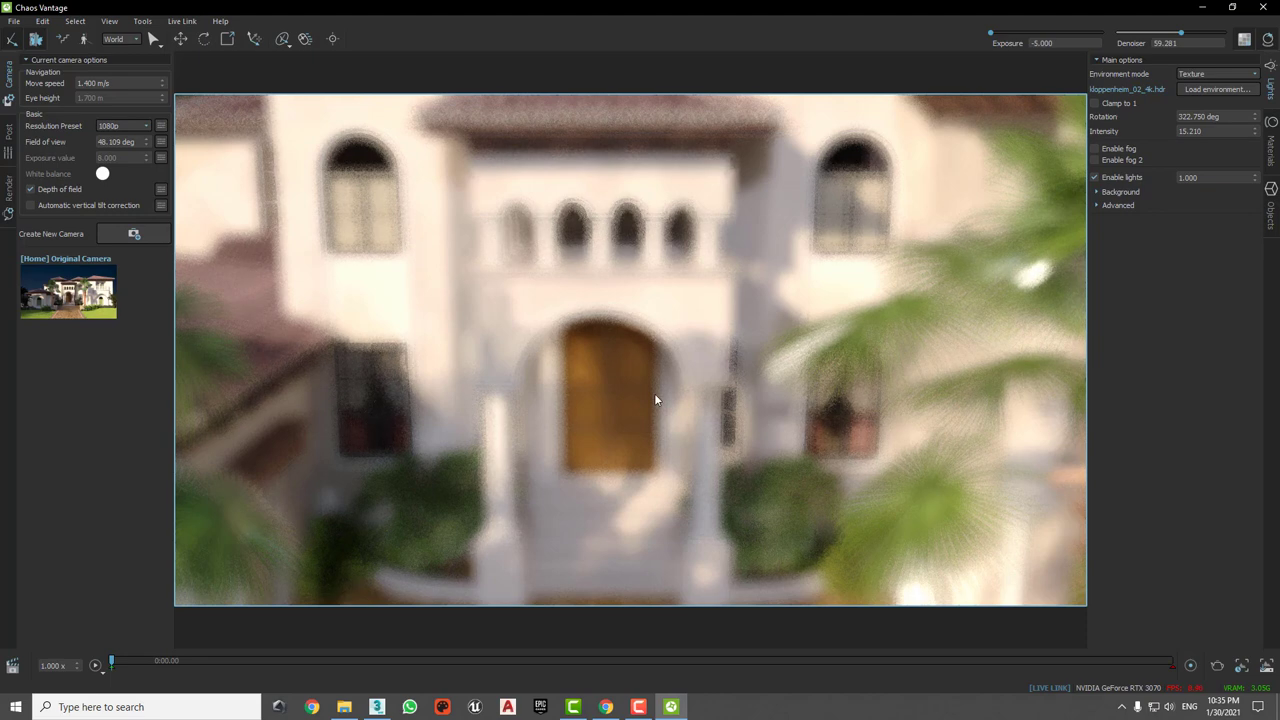
mouse_move(664, 341)
left_mouse_down()
mouse_move(726, 253)
mouse_move(666, 351)
mouse_move(653, 284)
mouse_move(657, 339)
mouse_move(509, 386)
mouse_move(628, 224)
left_mouse_up()
scroll(649, 284, "up", 3)
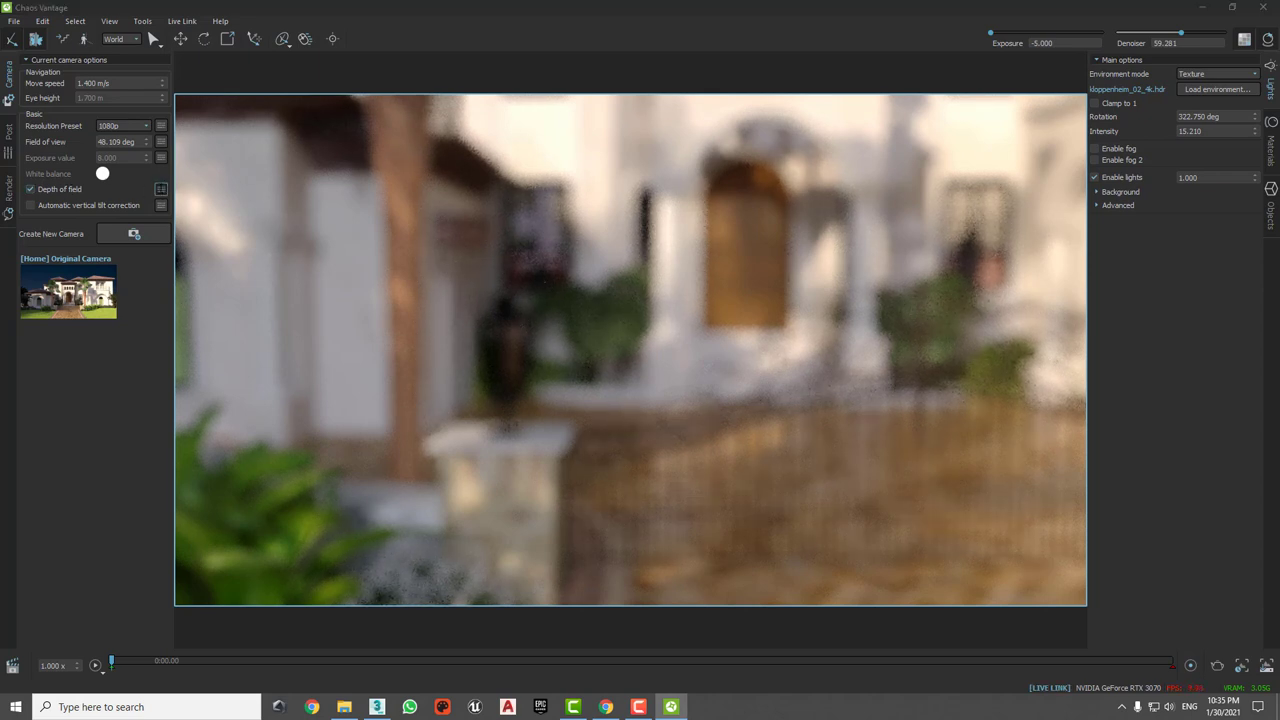
Step: In the Depth of Field settings, set the Focus distance to 2
left_click(161, 189)
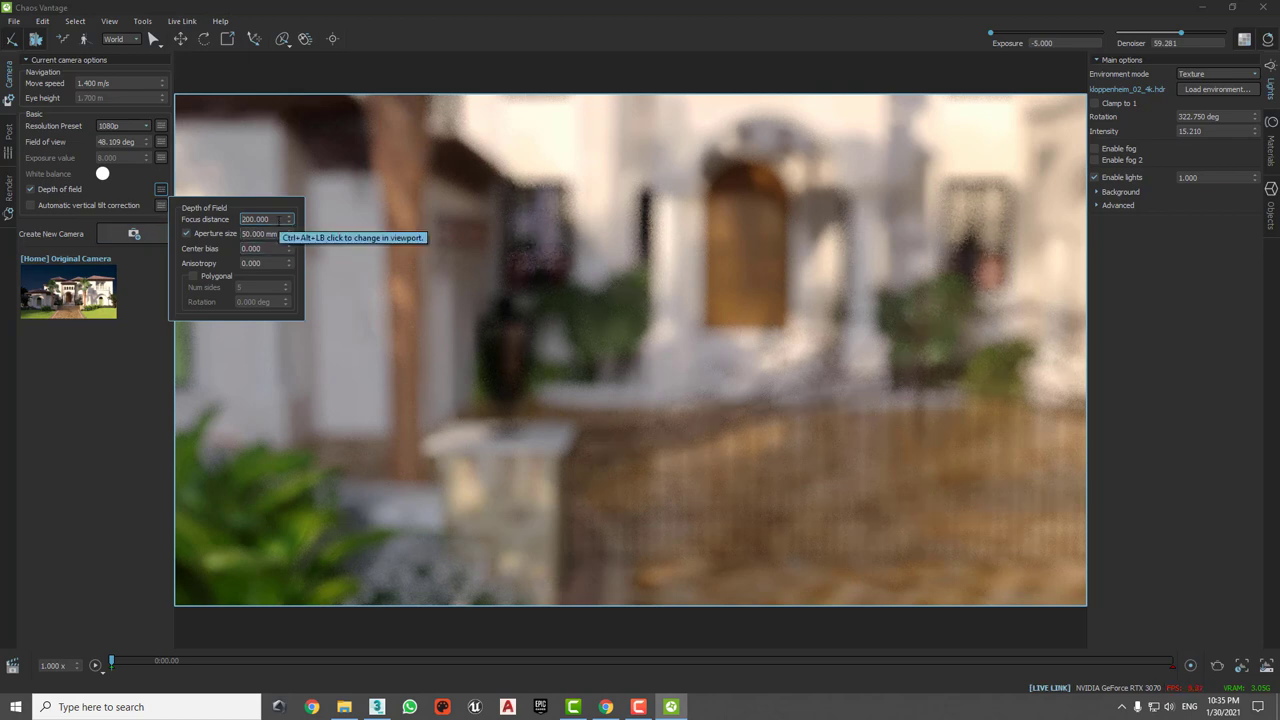
left_click(590, 305)
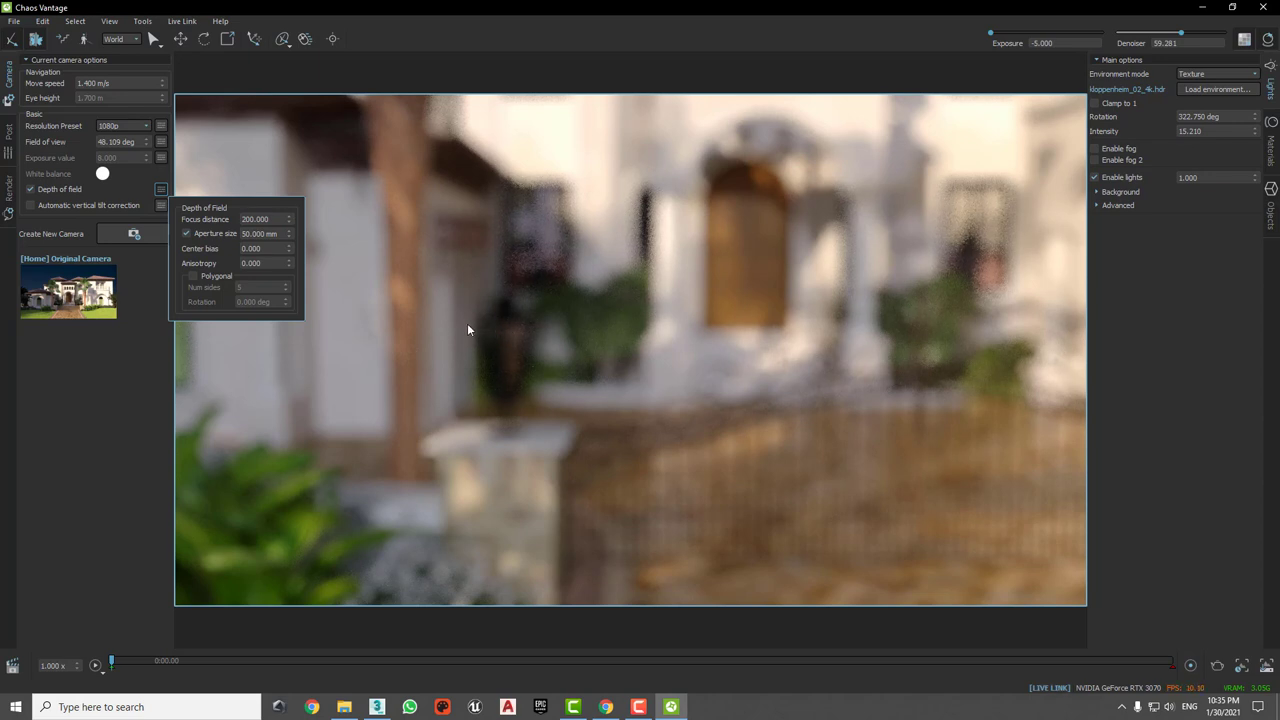
right_click(288, 248)
left_click(276, 222)
double_click(246, 219)
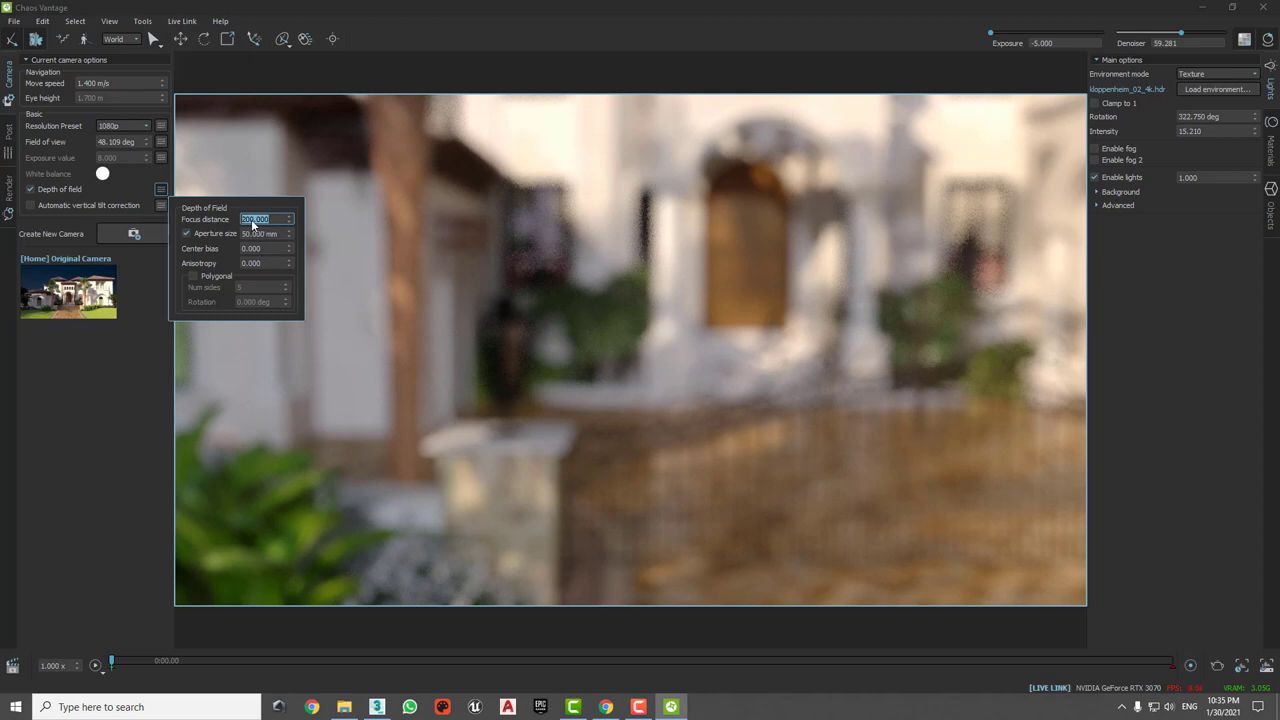
type("2")
key("Return")
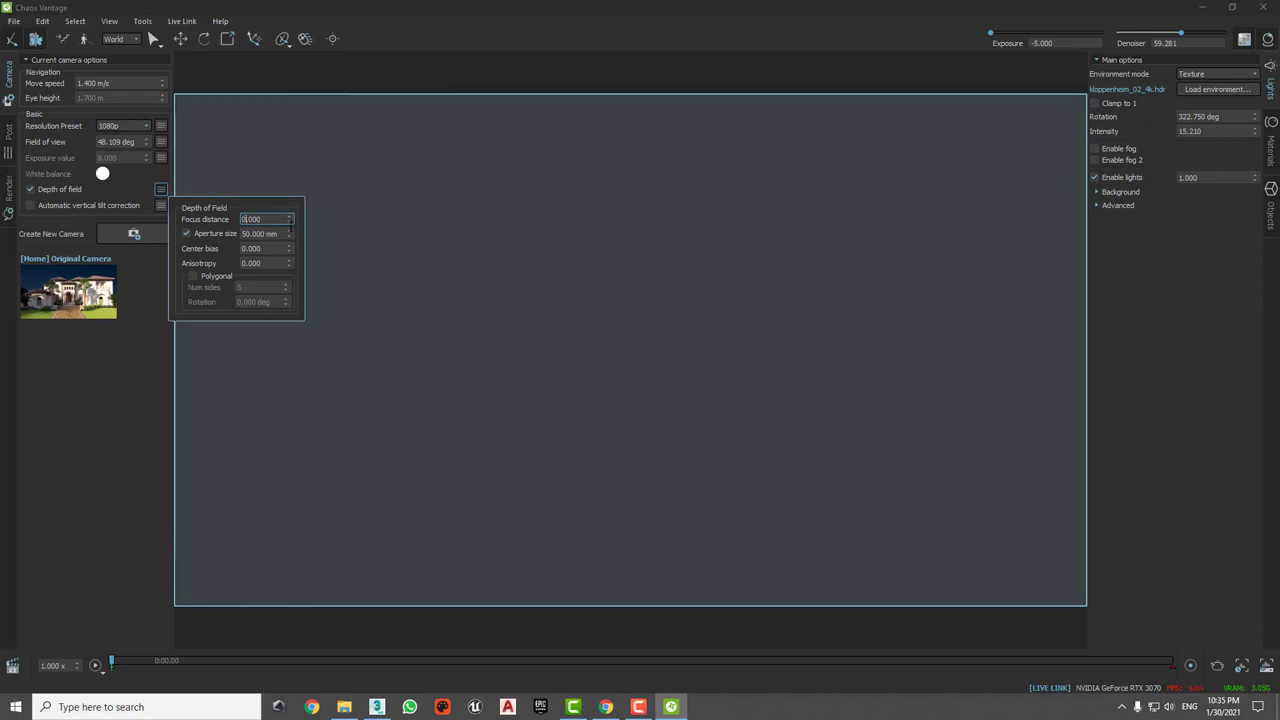
Step: Try focus distances of about 701, 1197, 1890, 5 and 50, settle on 200, and enable automatic vertical tilt correction
left_click_drag(293, 220, 305, 223)
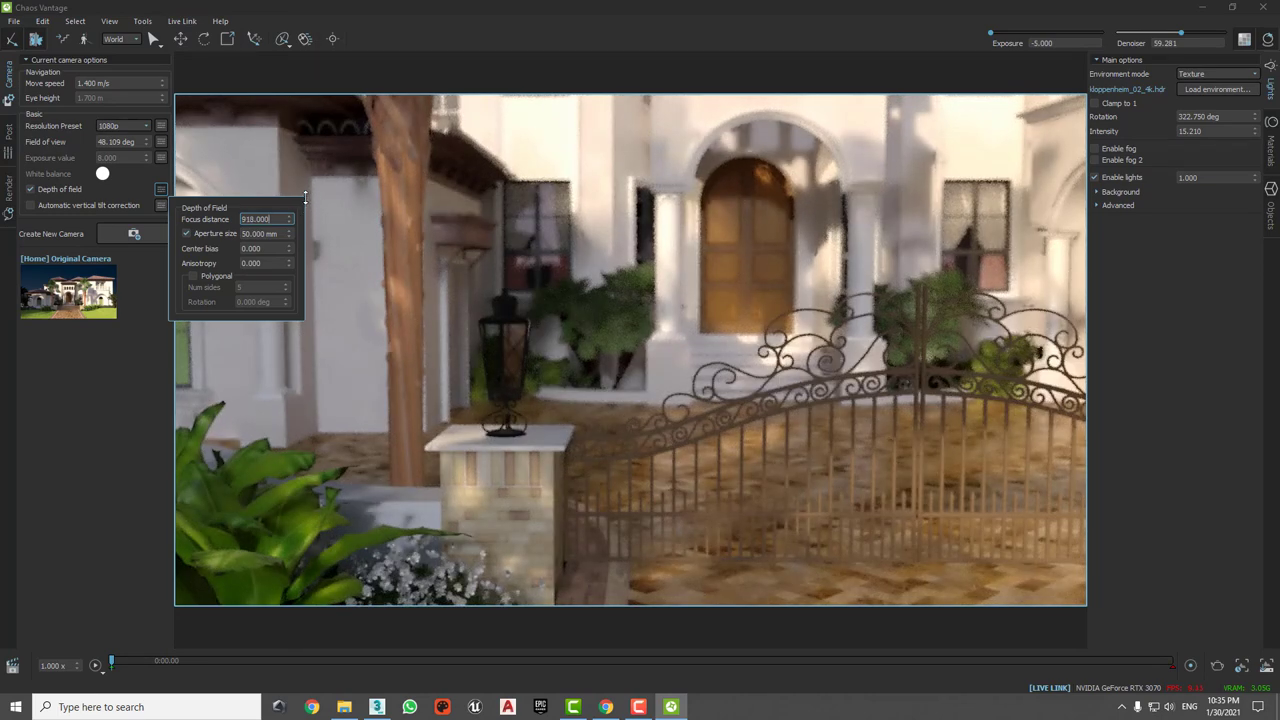
left_click_drag(305, 223, 306, 4)
left_click_drag(310, 558, 369, 327)
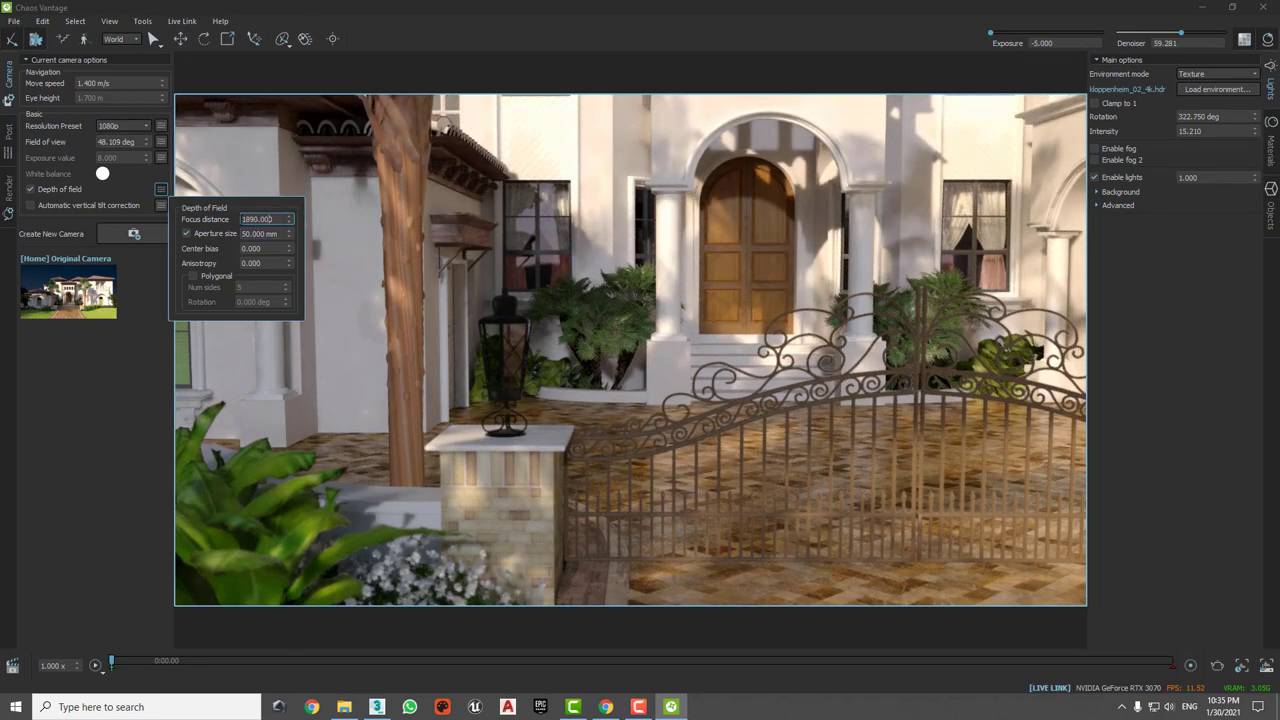
double_click(257, 219)
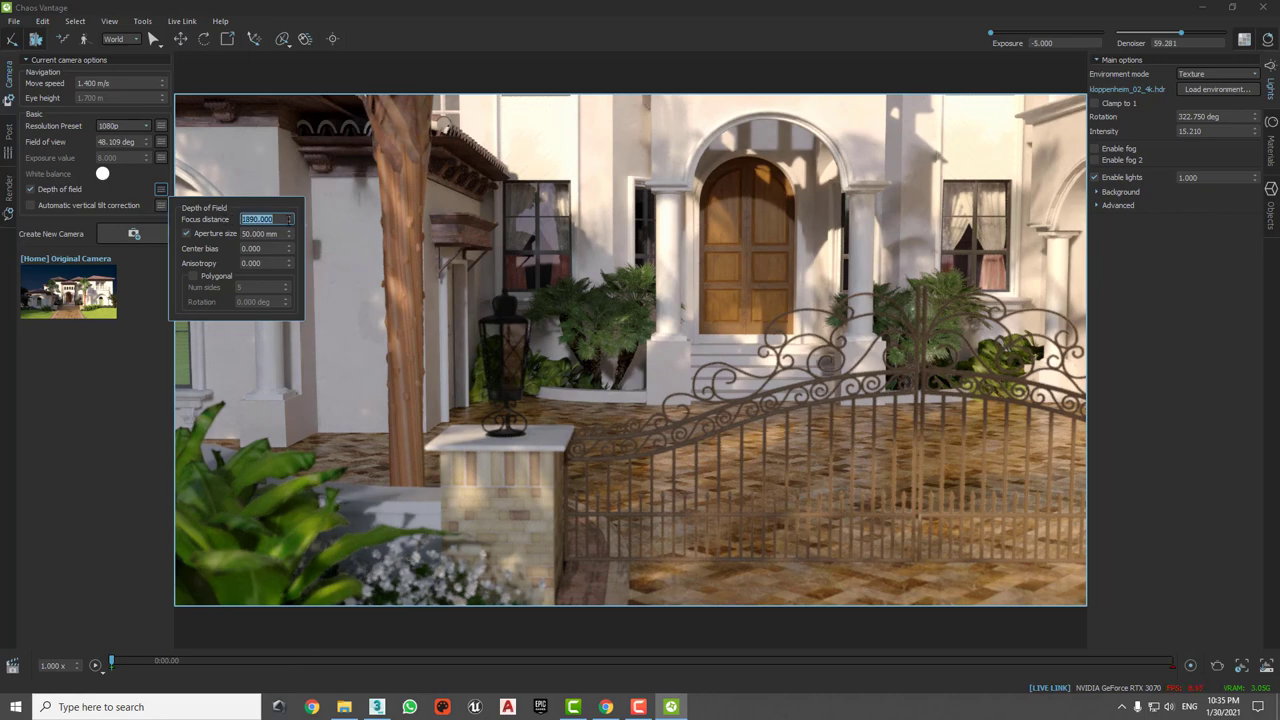
type("5")
key("Return")
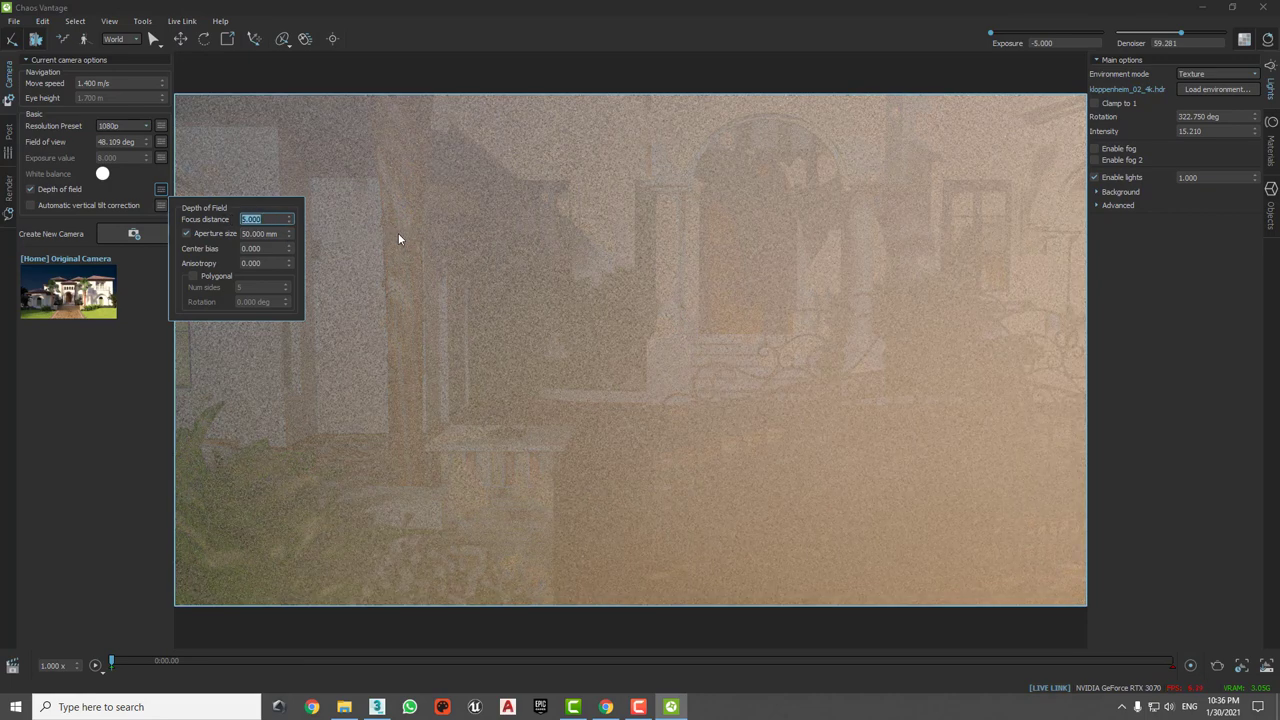
type("50")
key("Return")
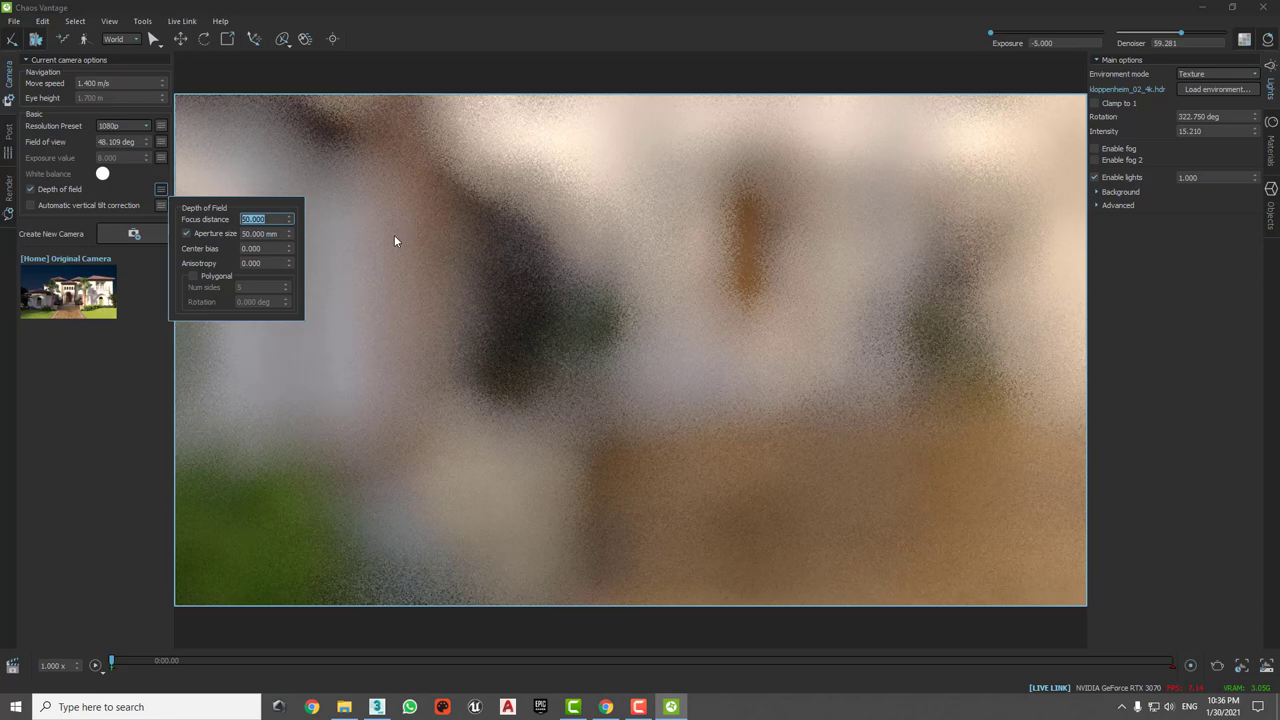
type("200")
key("Return")
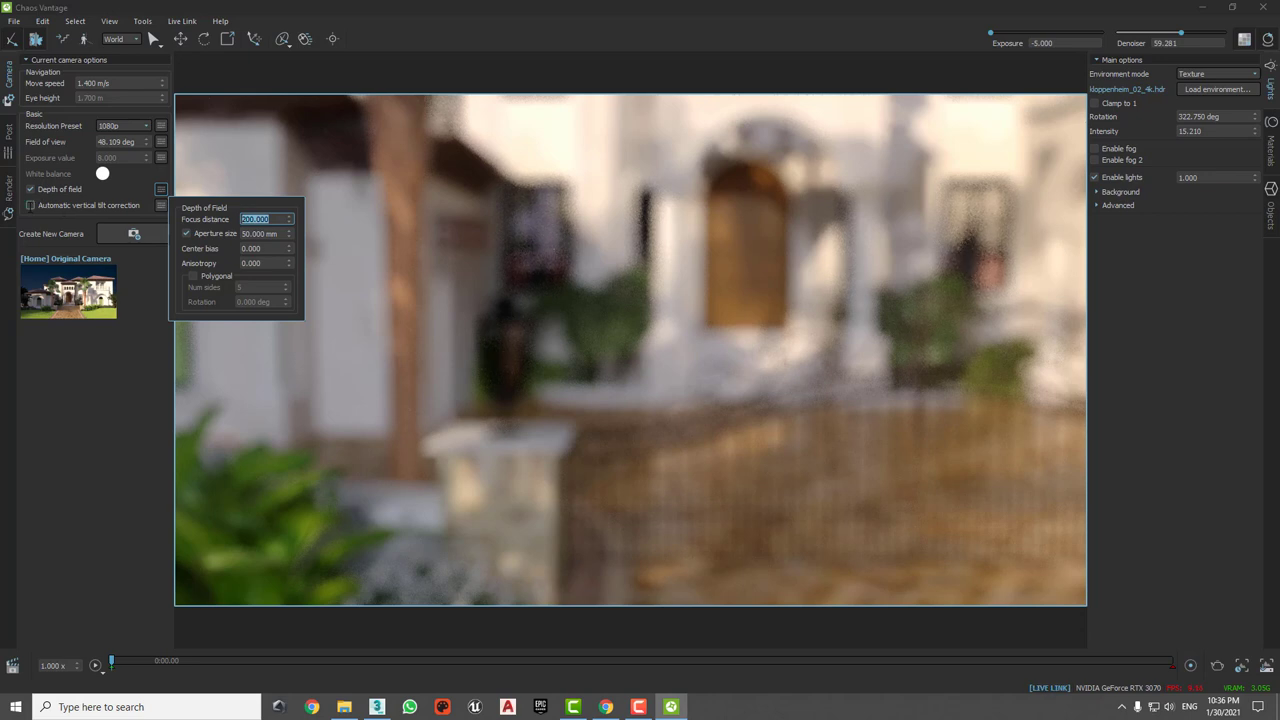
left_click(112, 205)
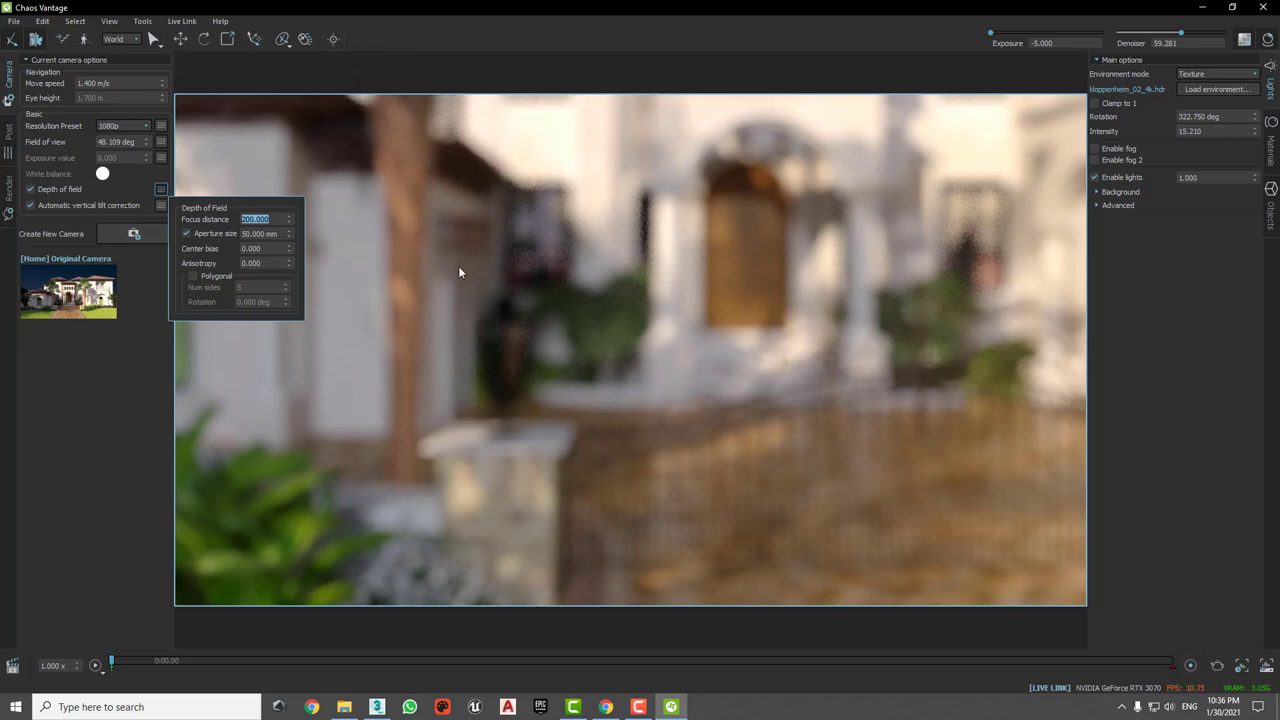
Step: Focus on the house at about 1398 distance, dolly toward the gate, and set Aperture size to 200 mm
left_click(500, 348)
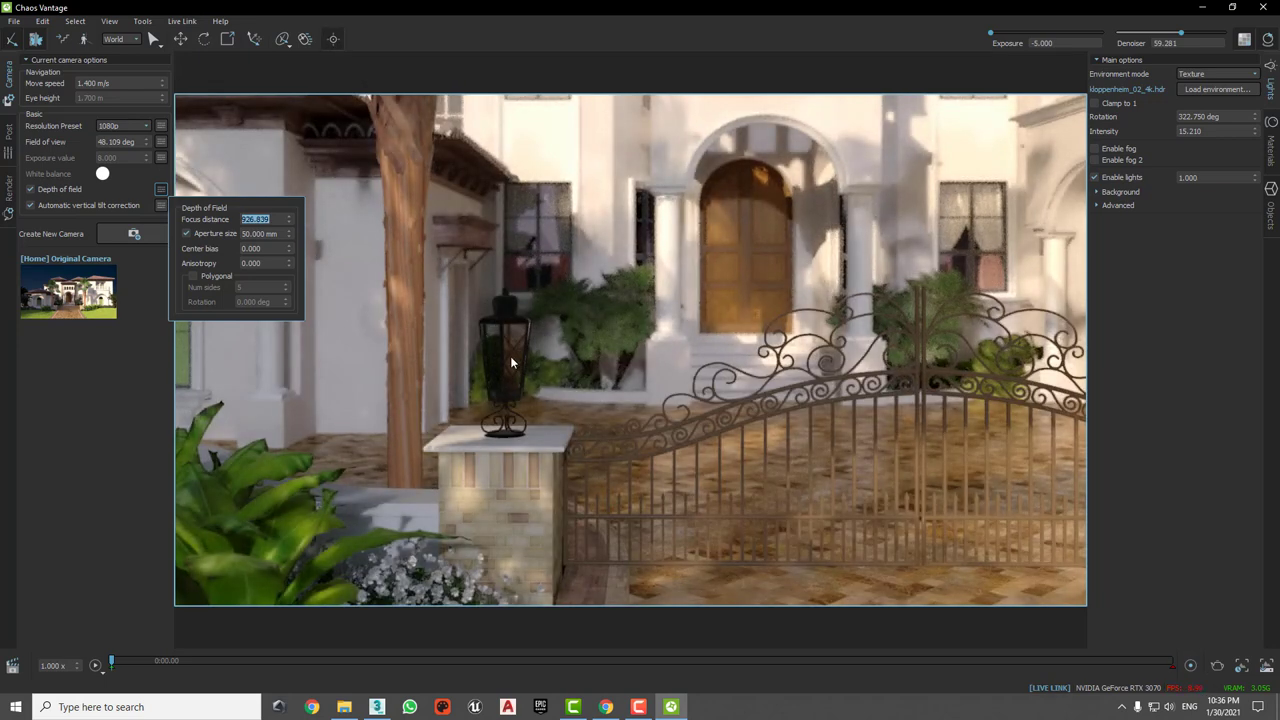
scroll(539, 390, "up", 3)
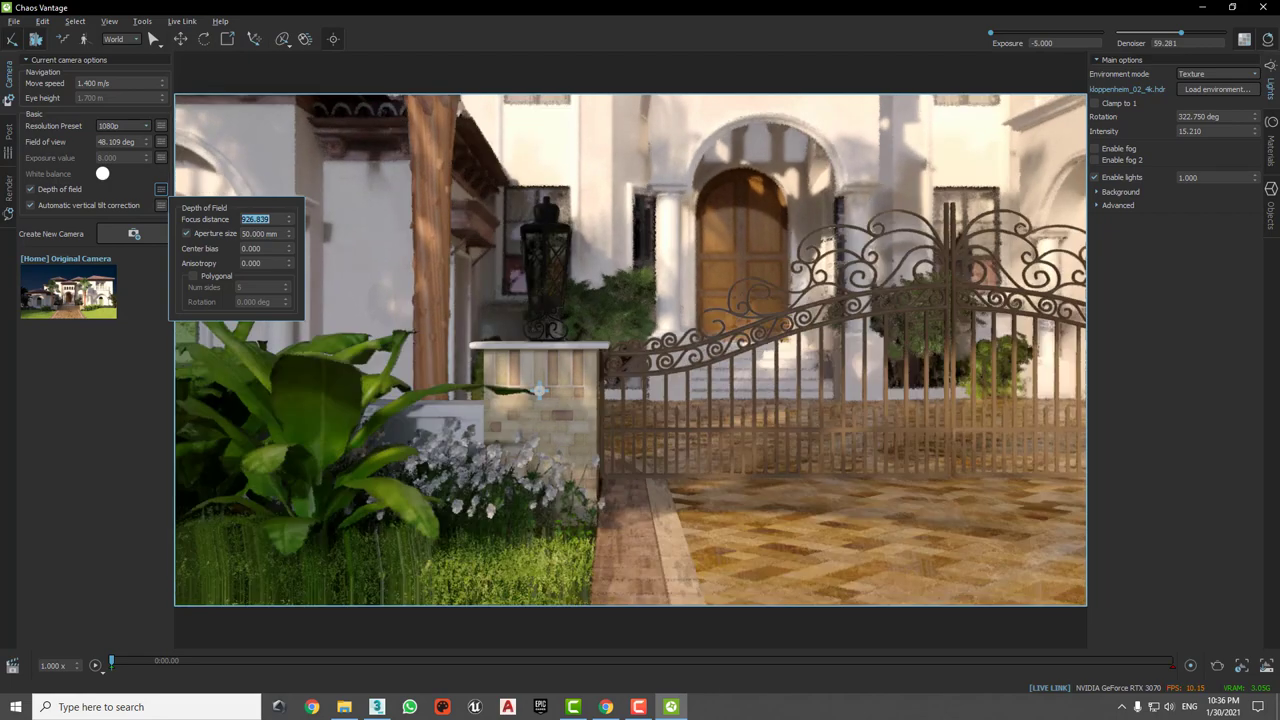
left_click(489, 351)
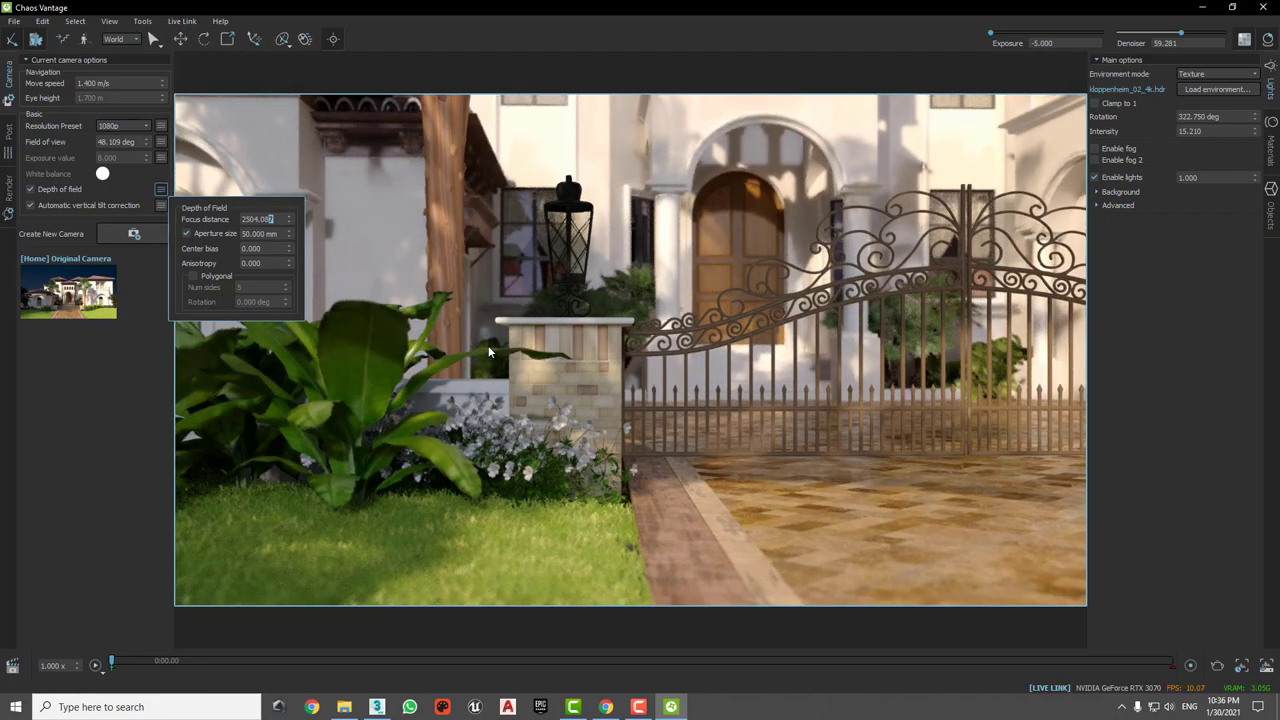
scroll(470, 372, "up", 2)
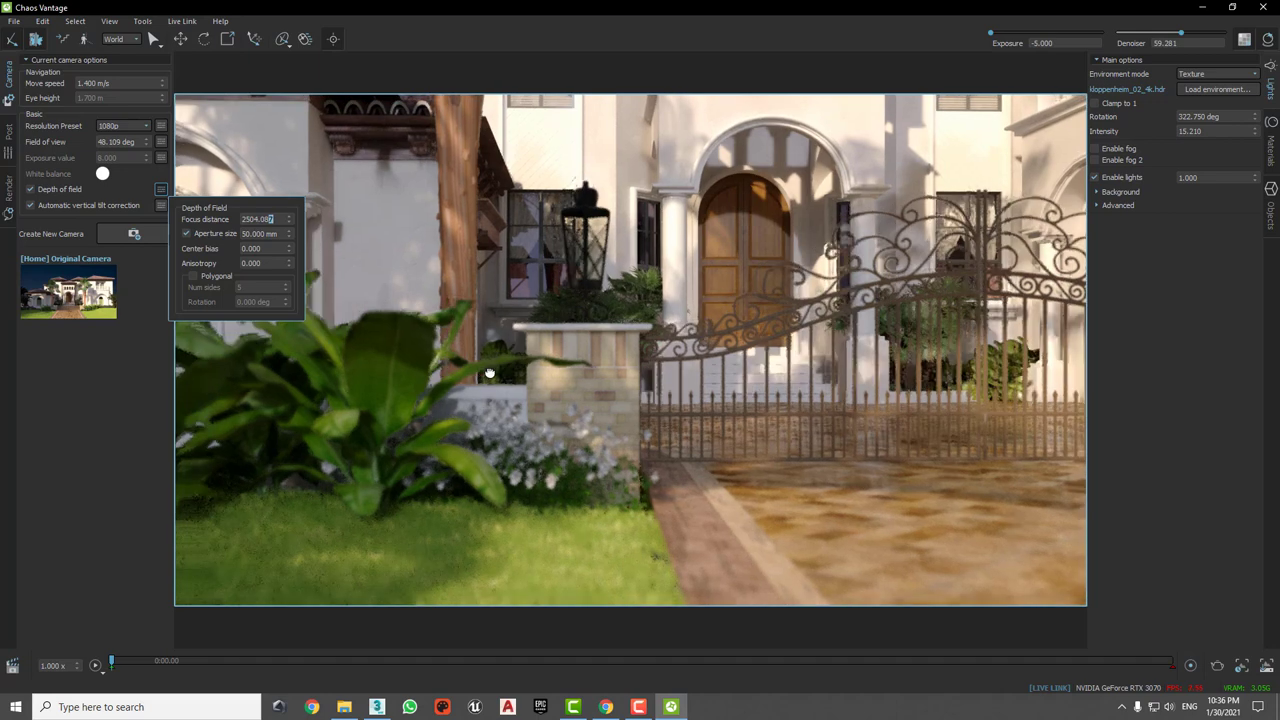
scroll(478, 372, "up", 2)
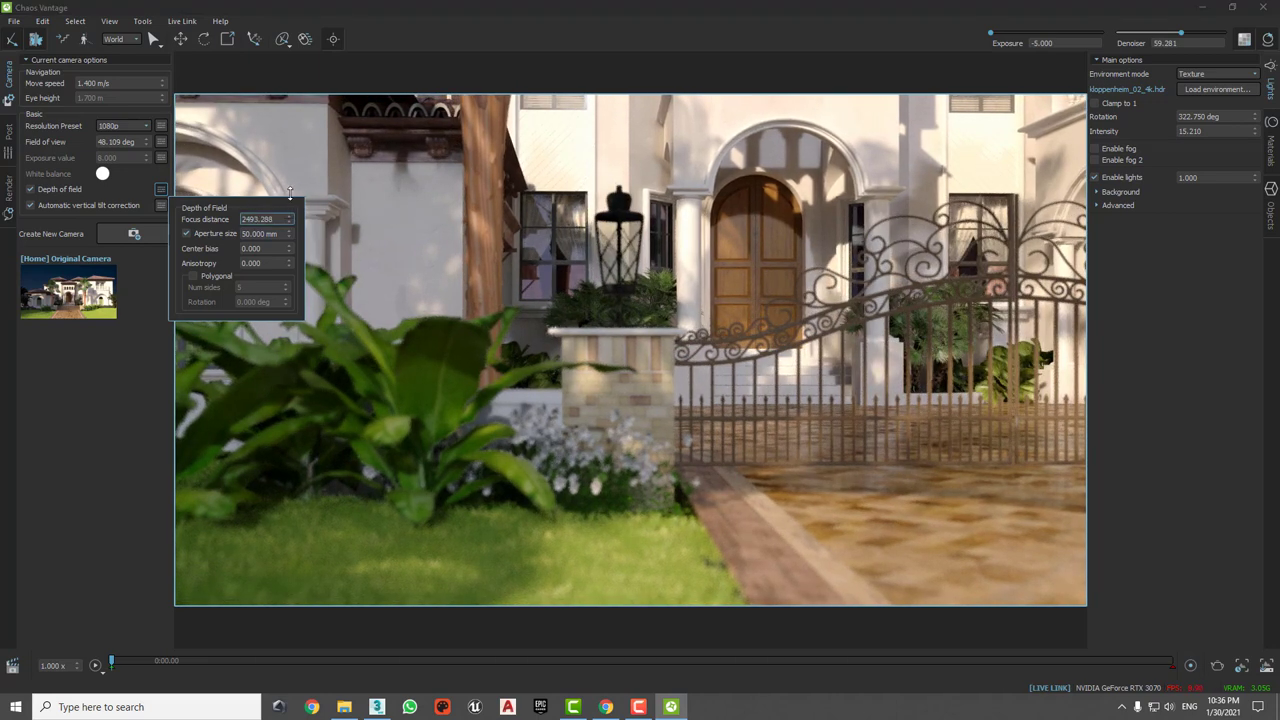
left_click_drag(290, 219, 290, 127)
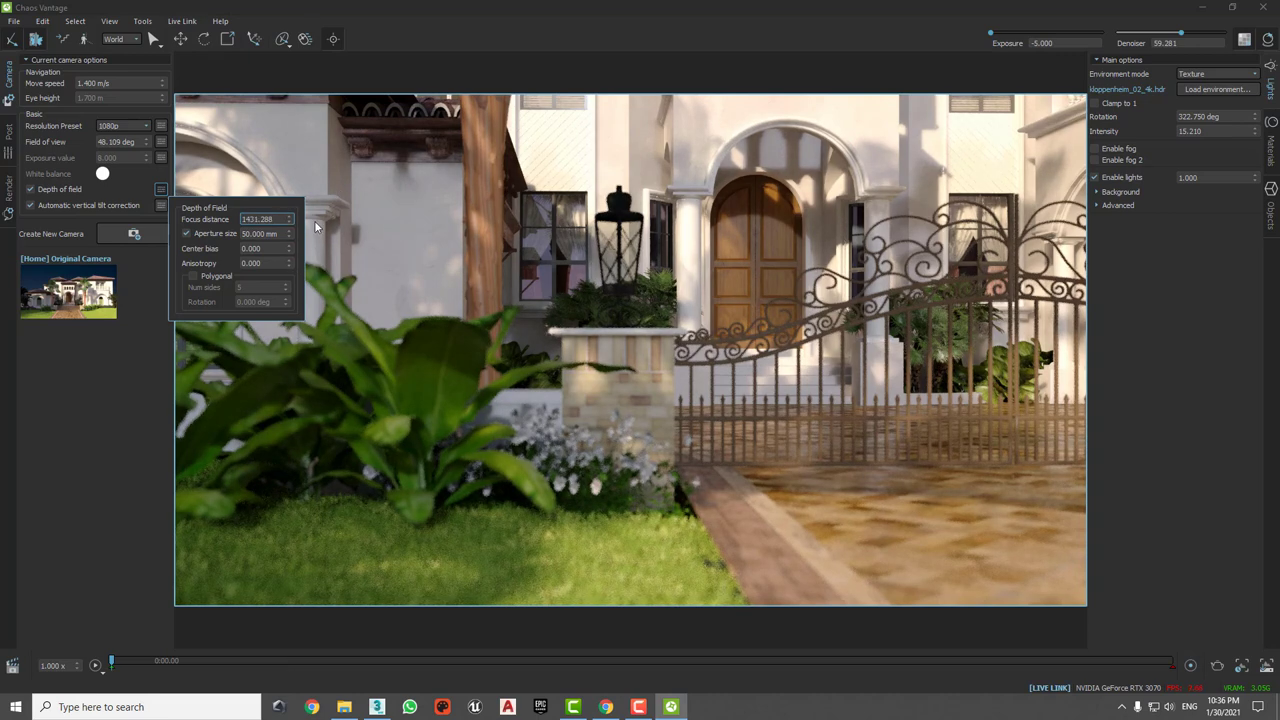
left_click_drag(290, 233, 300, 453)
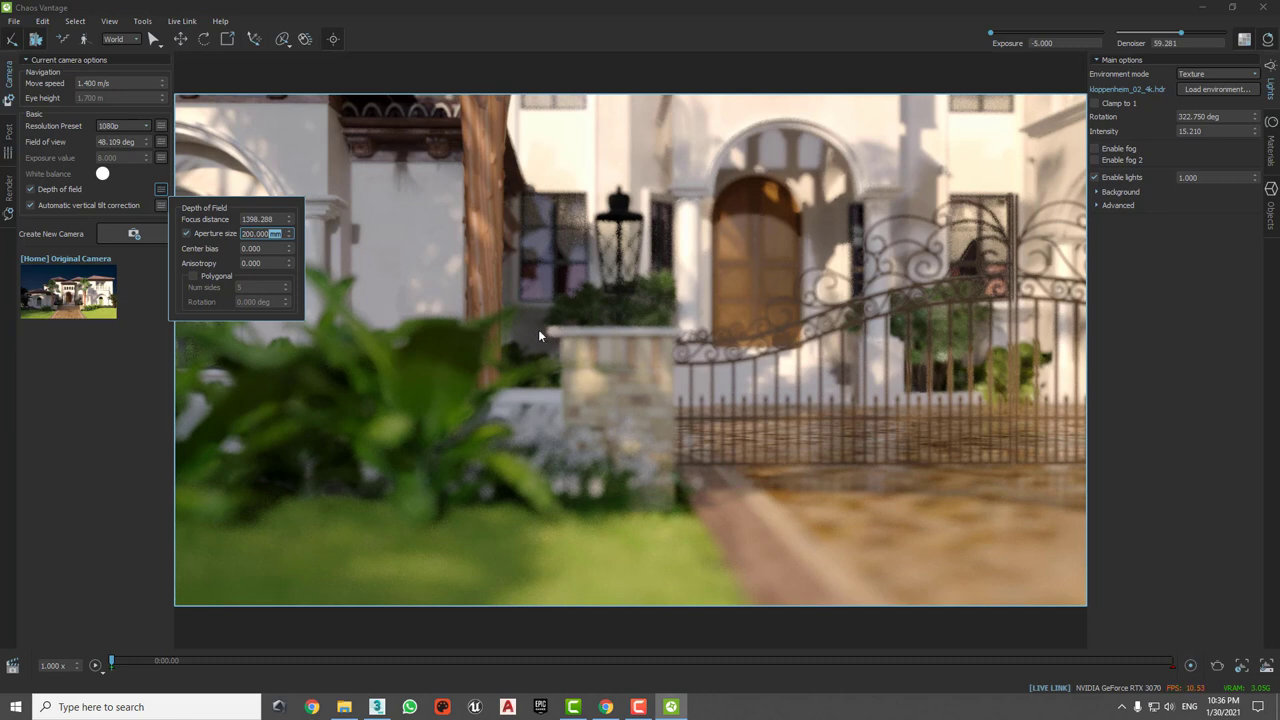
Step: Refocus from the foreground plant onto the house, frame the balcony arches close up, and close the DOF settings
left_click(449, 340)
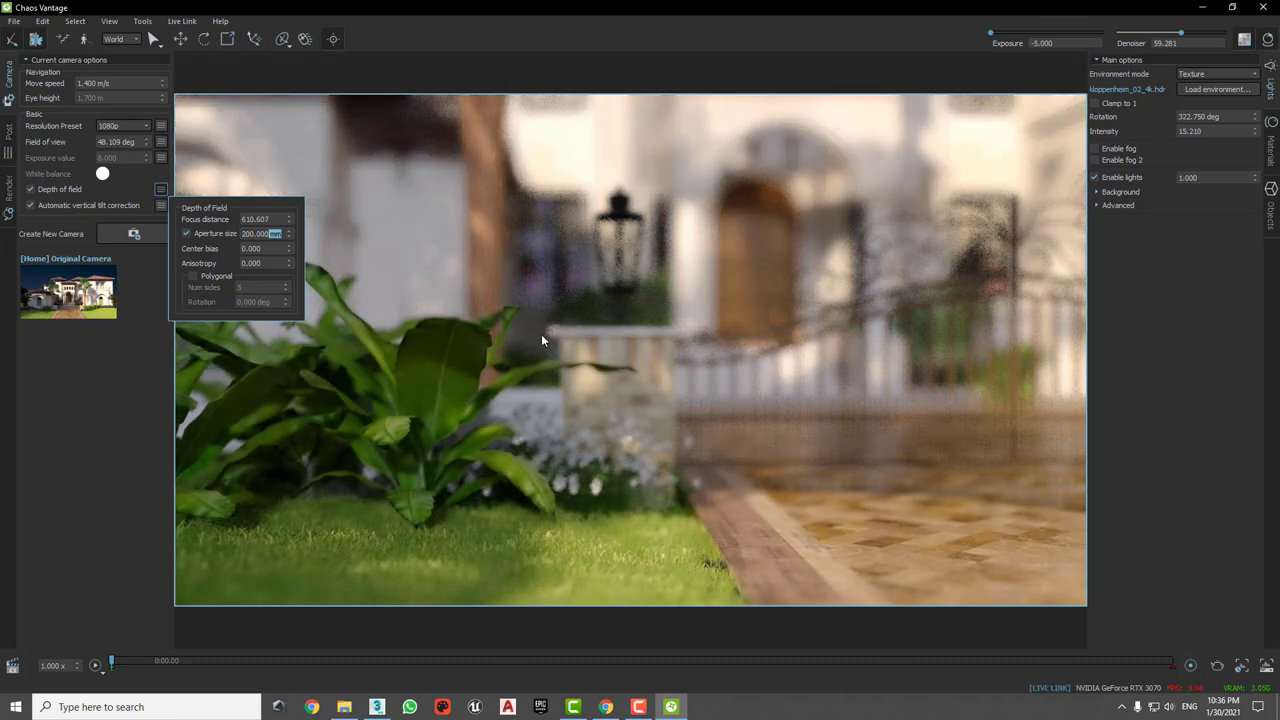
left_click(543, 290)
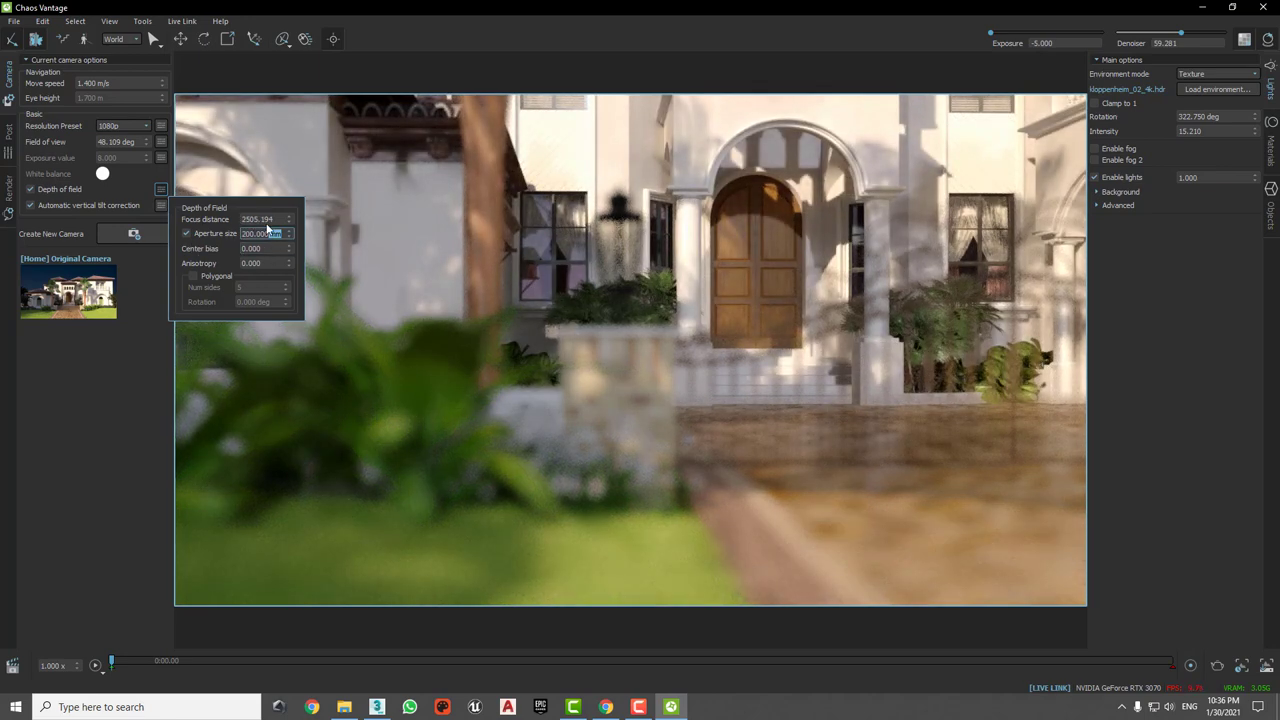
left_click(265, 249)
middle_click_drag(688, 322, 514, 457)
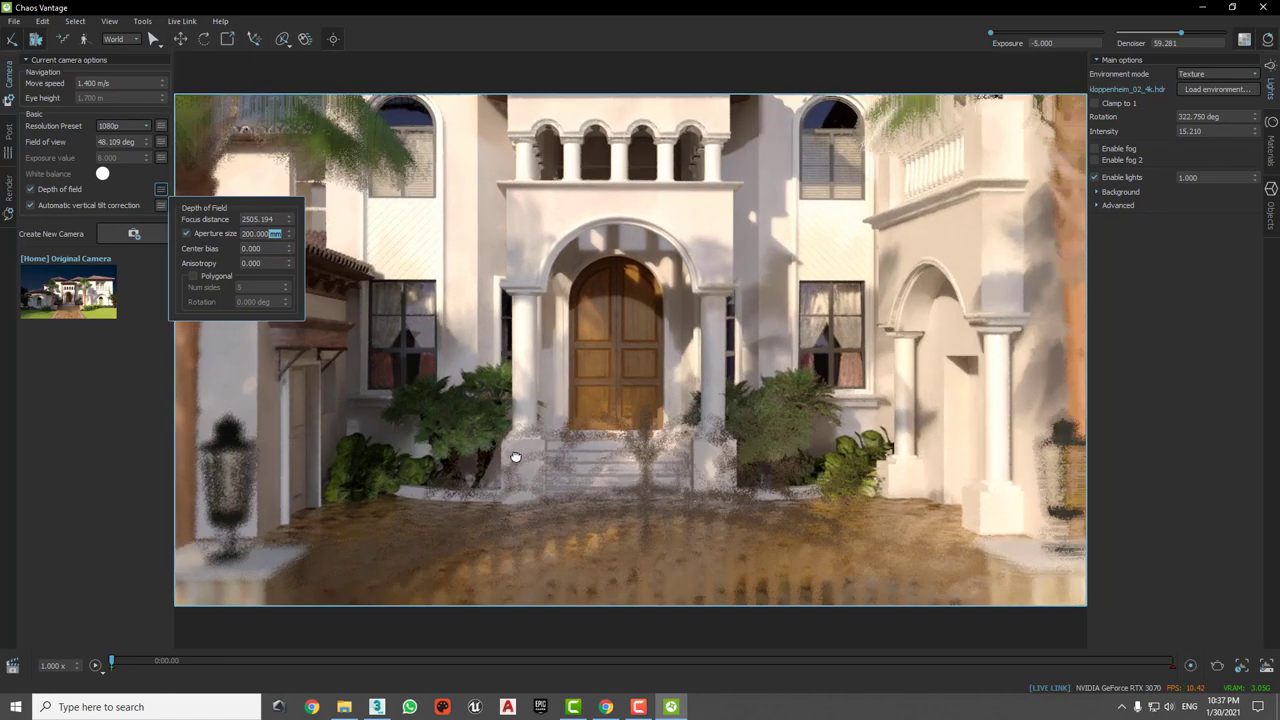
middle_click_drag(600, 140, 652, 240)
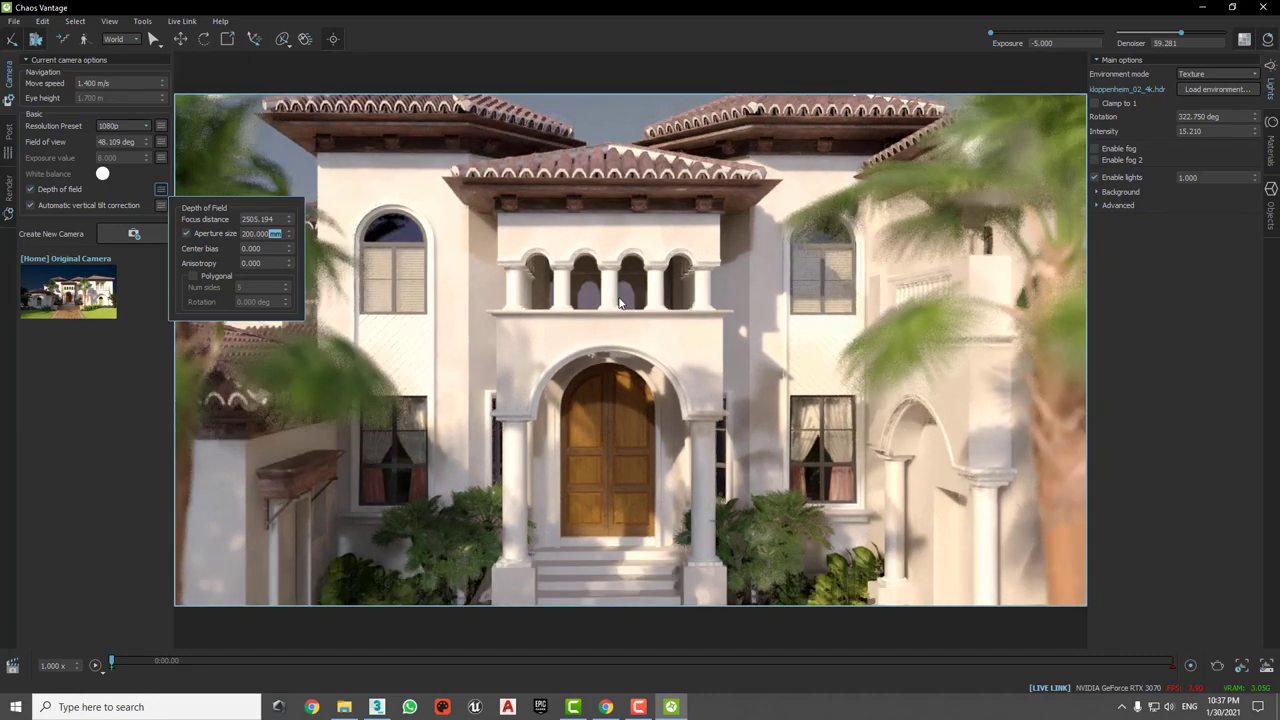
scroll(623, 243, "up", 5)
middle_click_drag(640, 341, 640, 383)
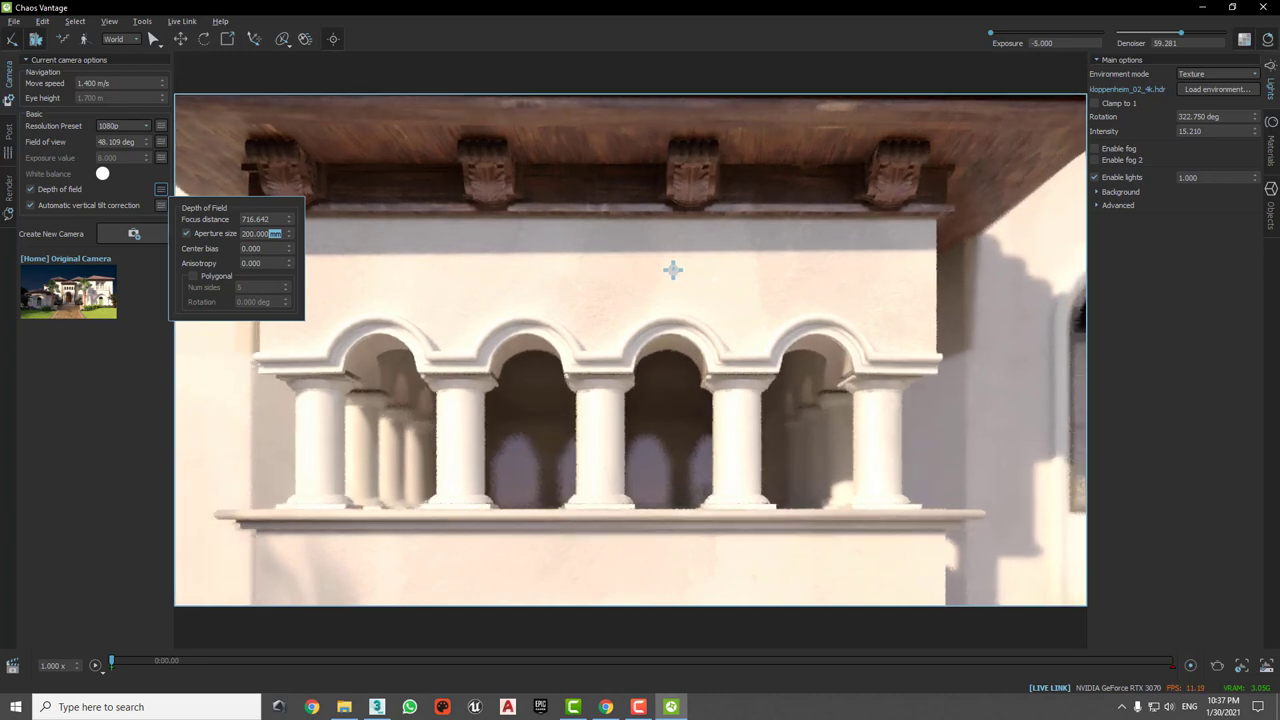
mouse_move(672, 269)
middle_mouse_down()
mouse_move(660, 268)
mouse_move(674, 281)
mouse_move(483, 276)
middle_mouse_up()
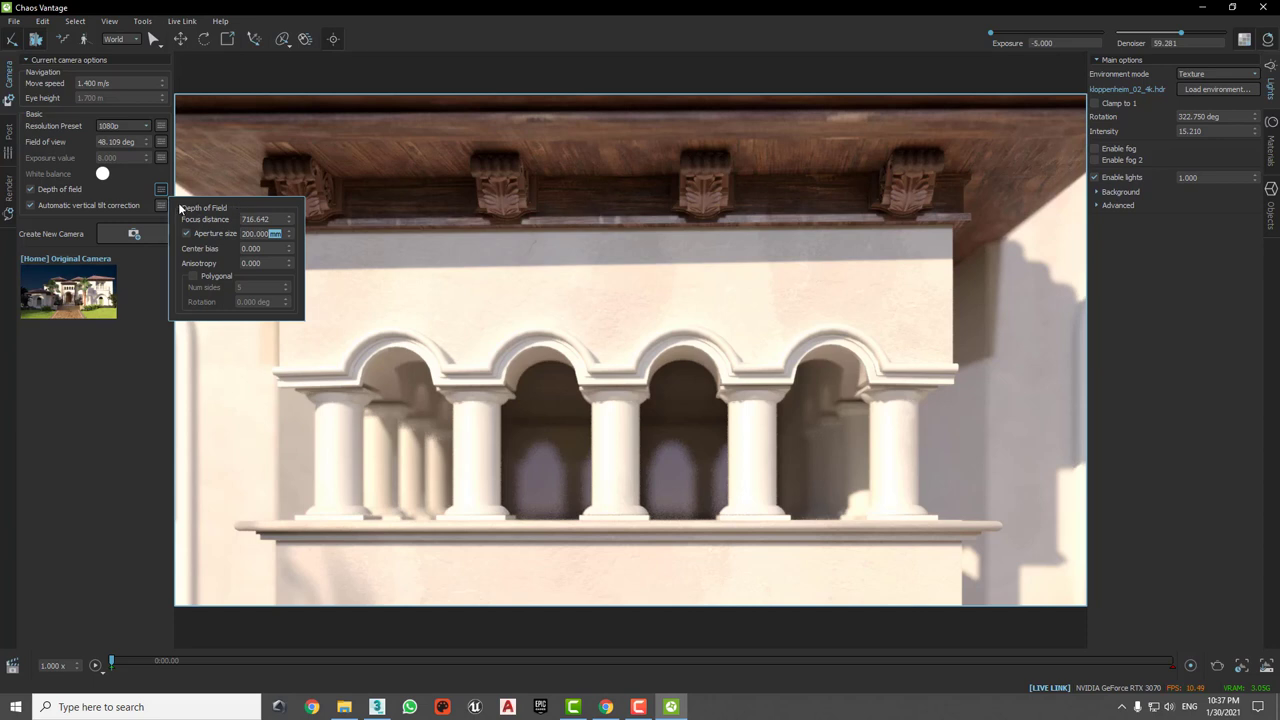
left_click(161, 189)
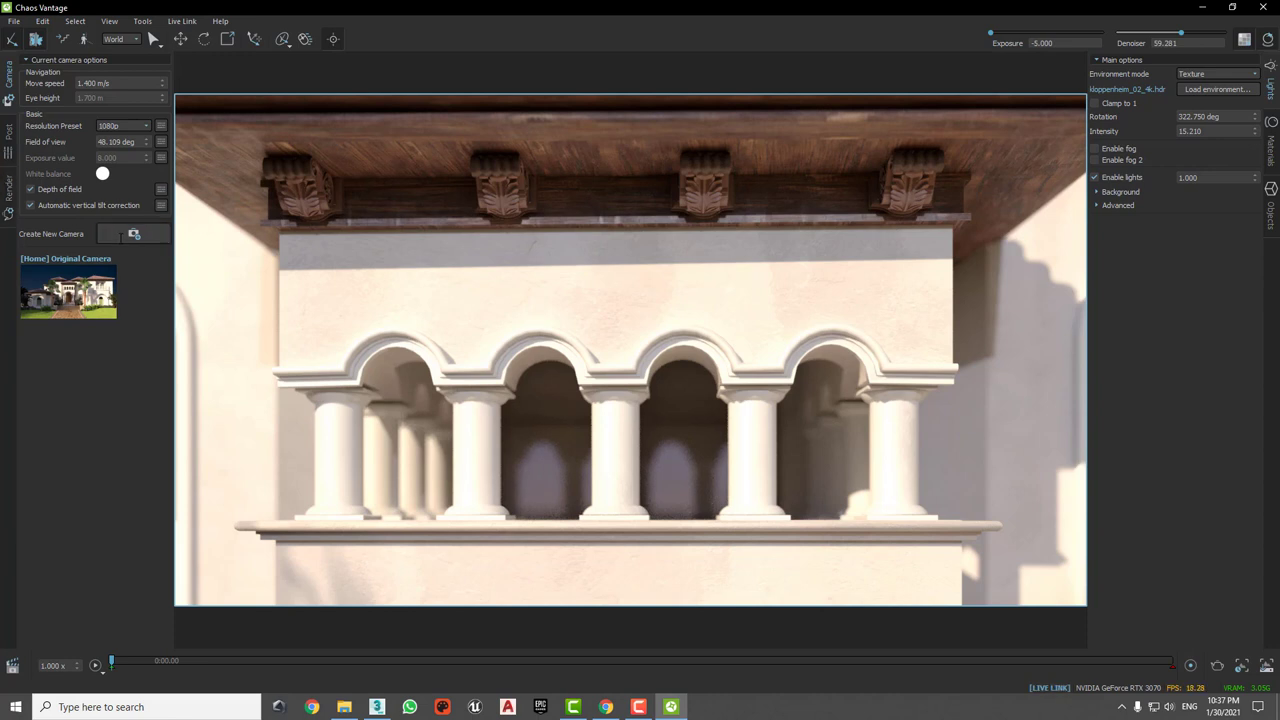
Step: Save the balcony-arches view as Camera 1
left_click(134, 234)
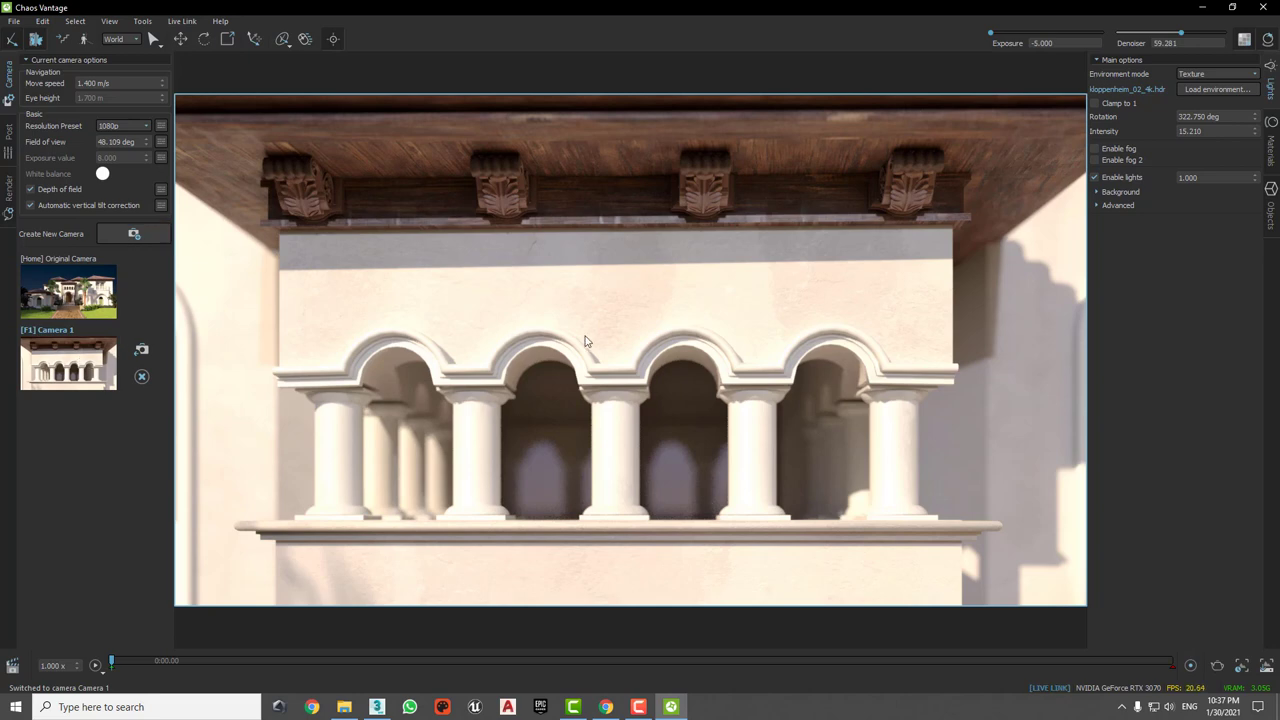
scroll(587, 344, "down", 3)
scroll(766, 285, "down", 3)
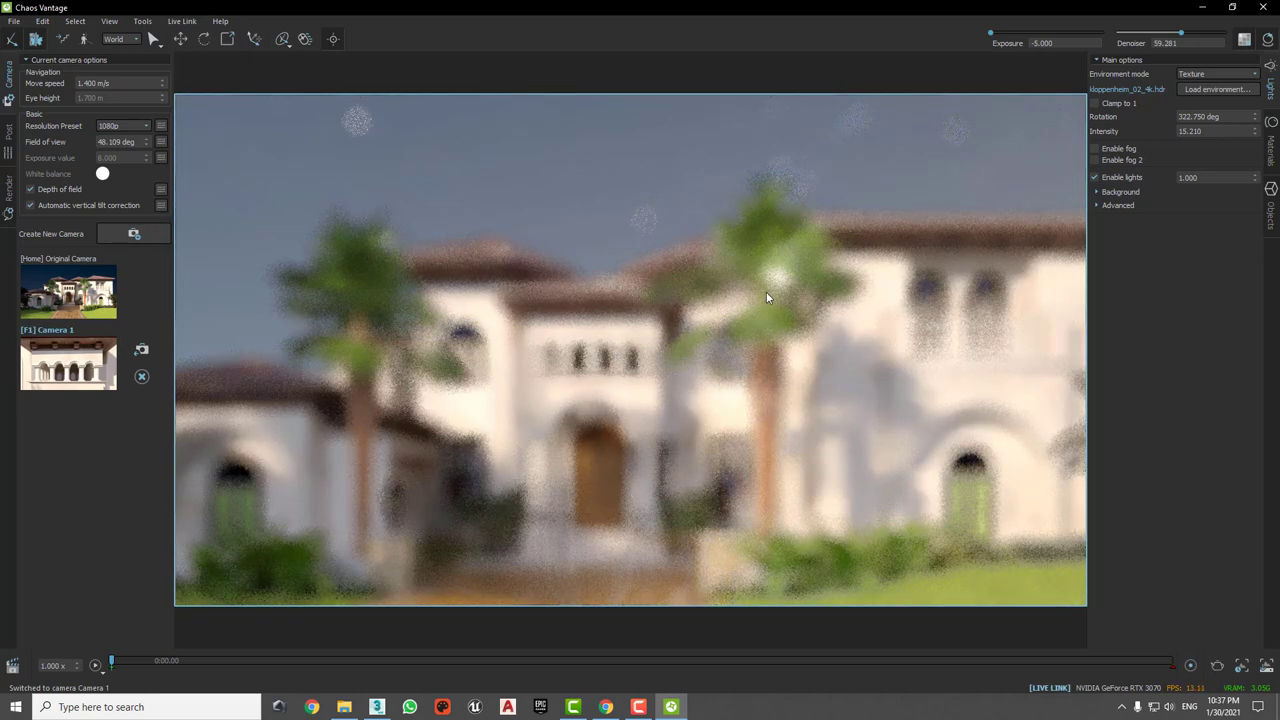
scroll(771, 277, "up", 2)
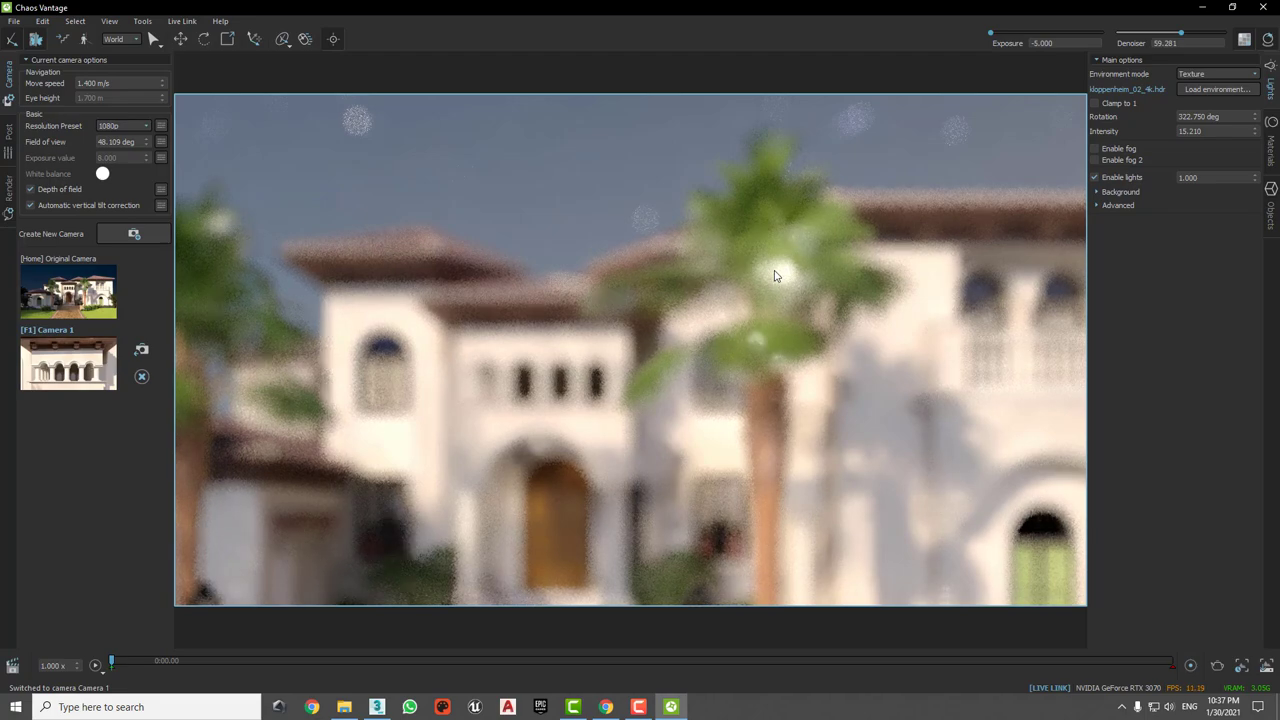
Step: Frame the villa front with the palm central and save it as Camera 2
left_click_drag(785, 307, 760, 300)
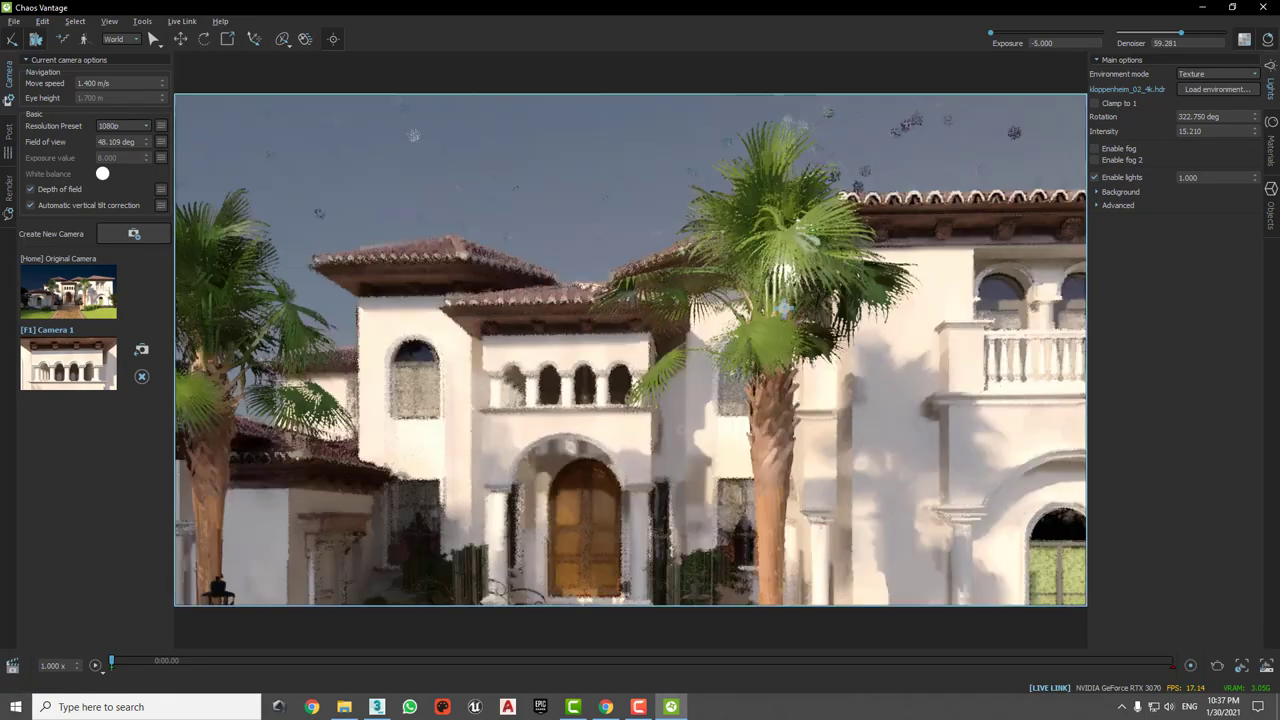
left_click_drag(786, 303, 1033, 437)
left_click_drag(784, 307, 784, 303)
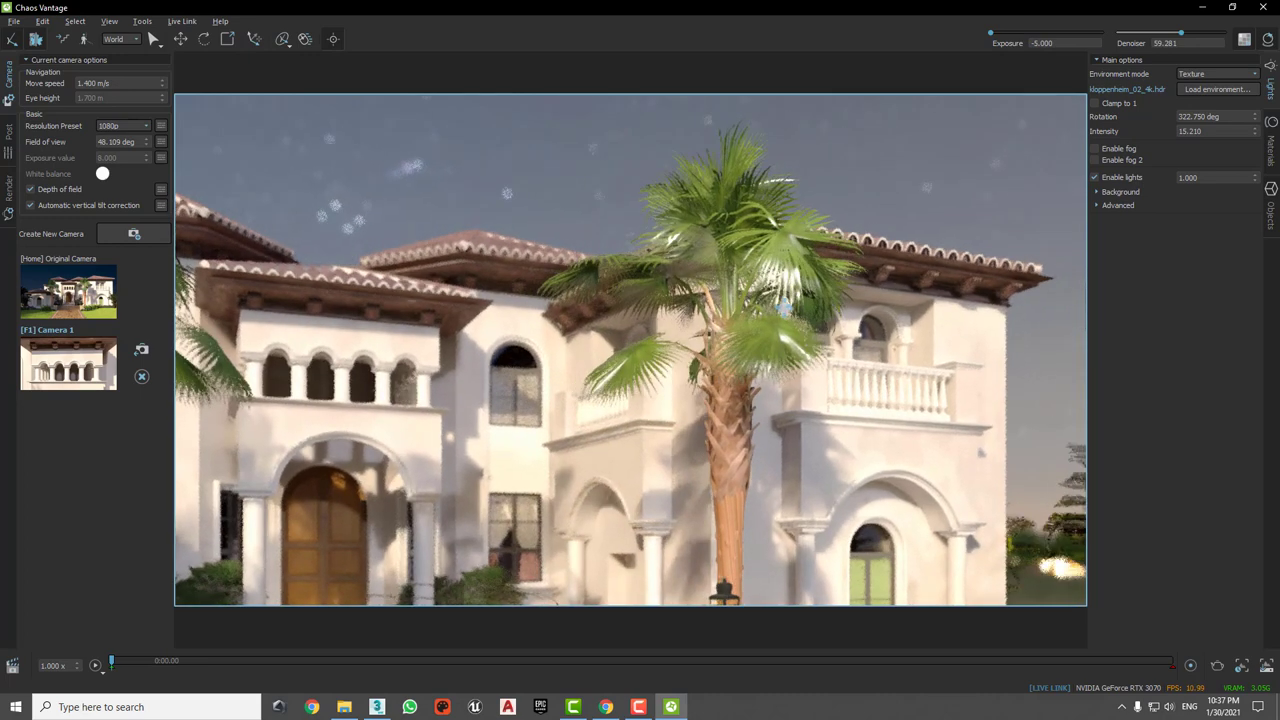
scroll(773, 277, "down", 3)
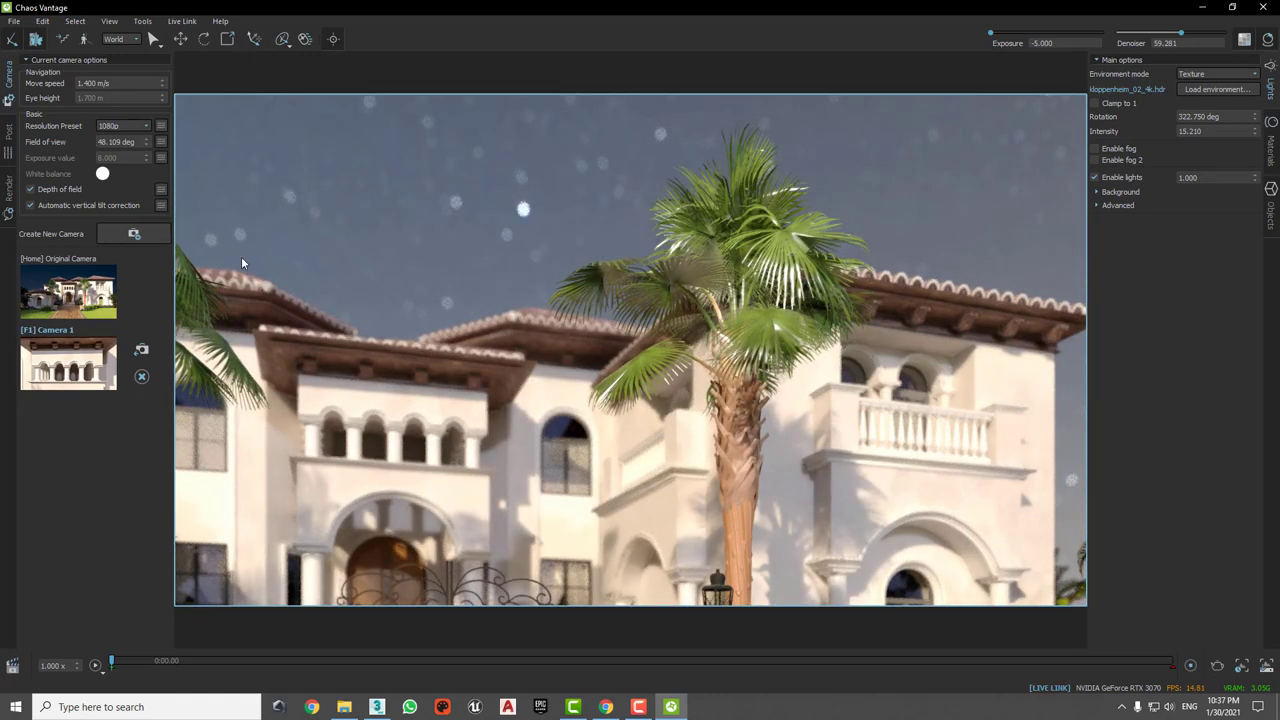
left_click(145, 233)
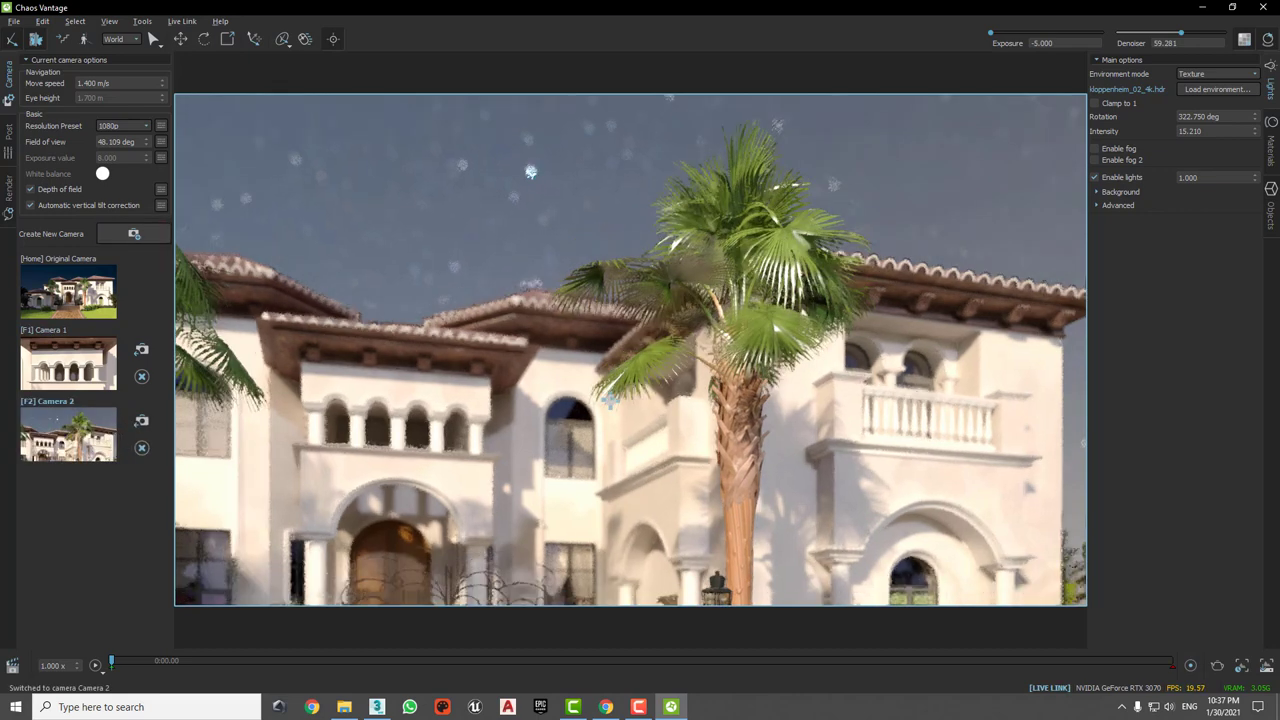
Step: Fly down close to the leaves and white flowers by the gate
mouse_move(613, 402)
middle_mouse_down()
mouse_move(561, 264)
mouse_move(602, 325)
middle_mouse_up()
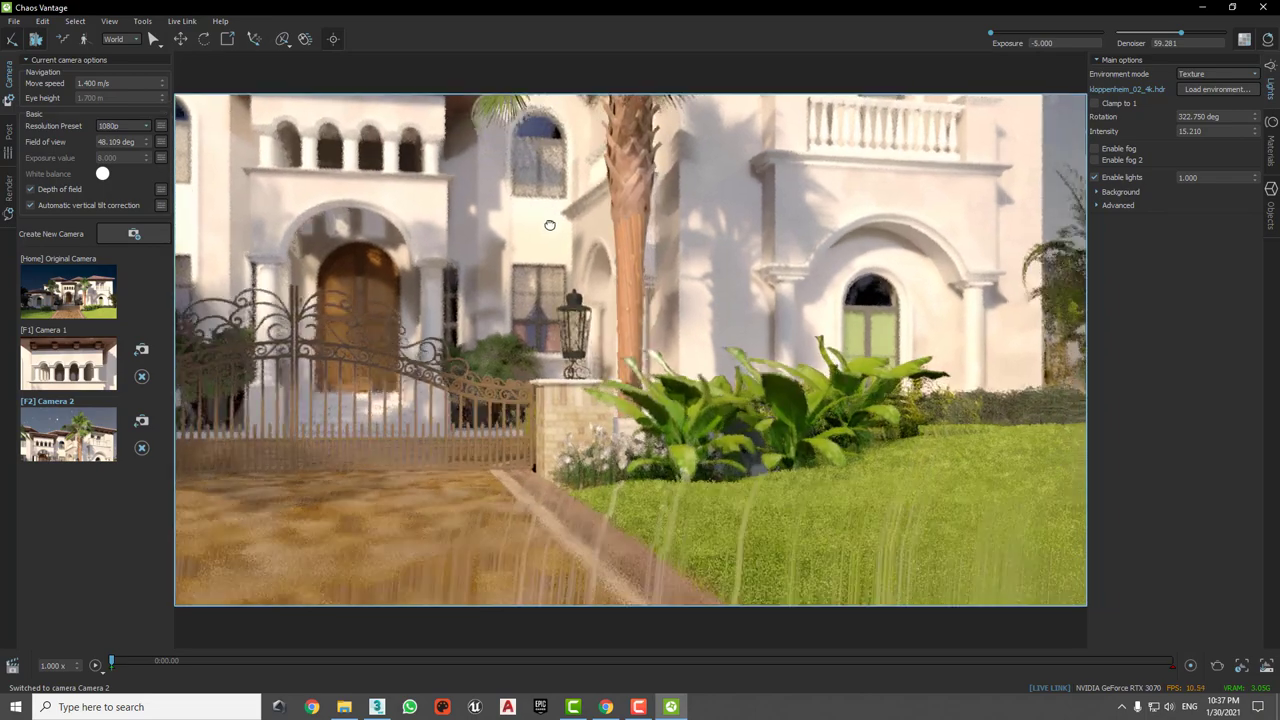
scroll(592, 374, "up", 3)
scroll(592, 374, "up", 3)
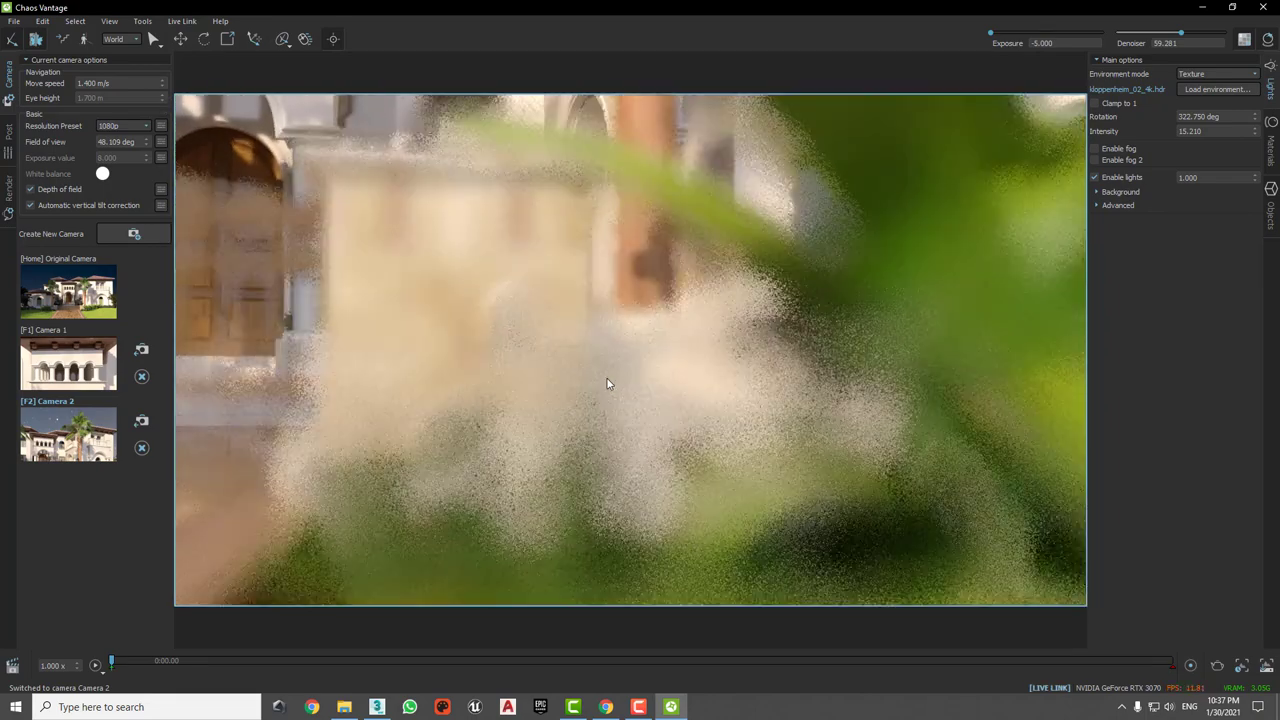
middle_click_drag(608, 380, 674, 420)
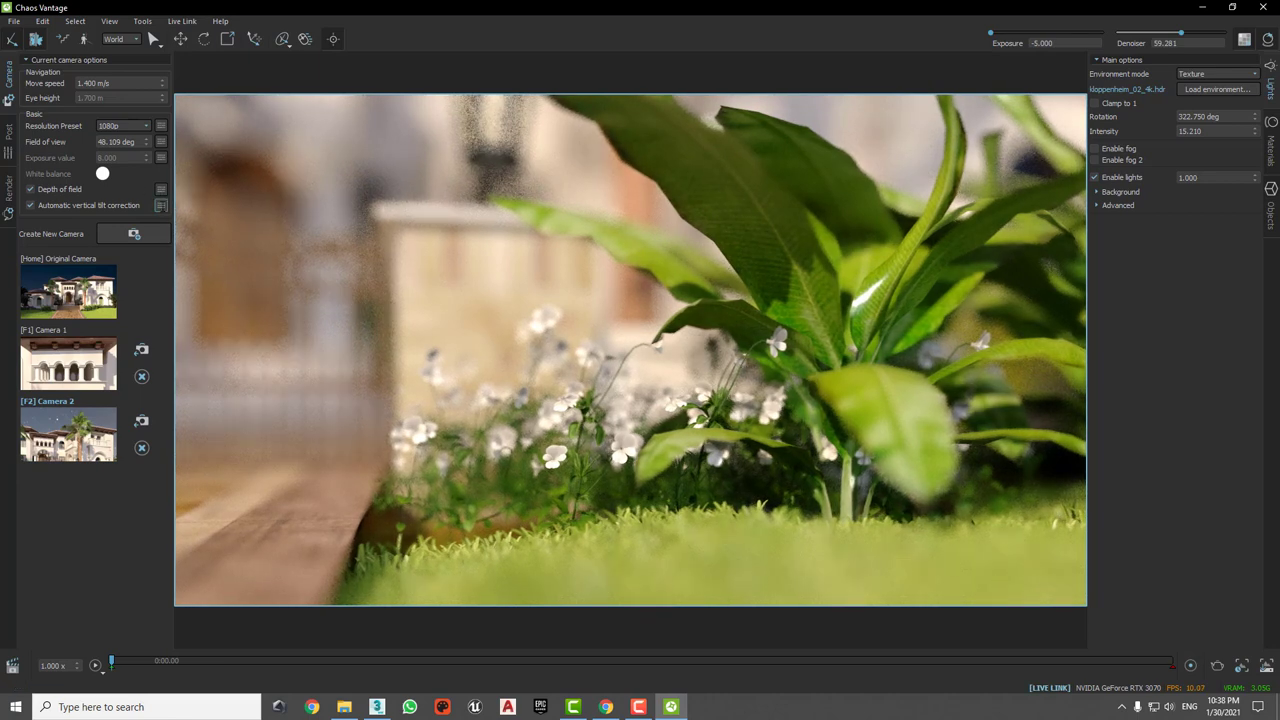
Step: Lower Aperture size to 33.8 mm, save the flower close-up as Camera 3, and preview Cameras 1 and 2
left_click(160, 205)
left_click(160, 189)
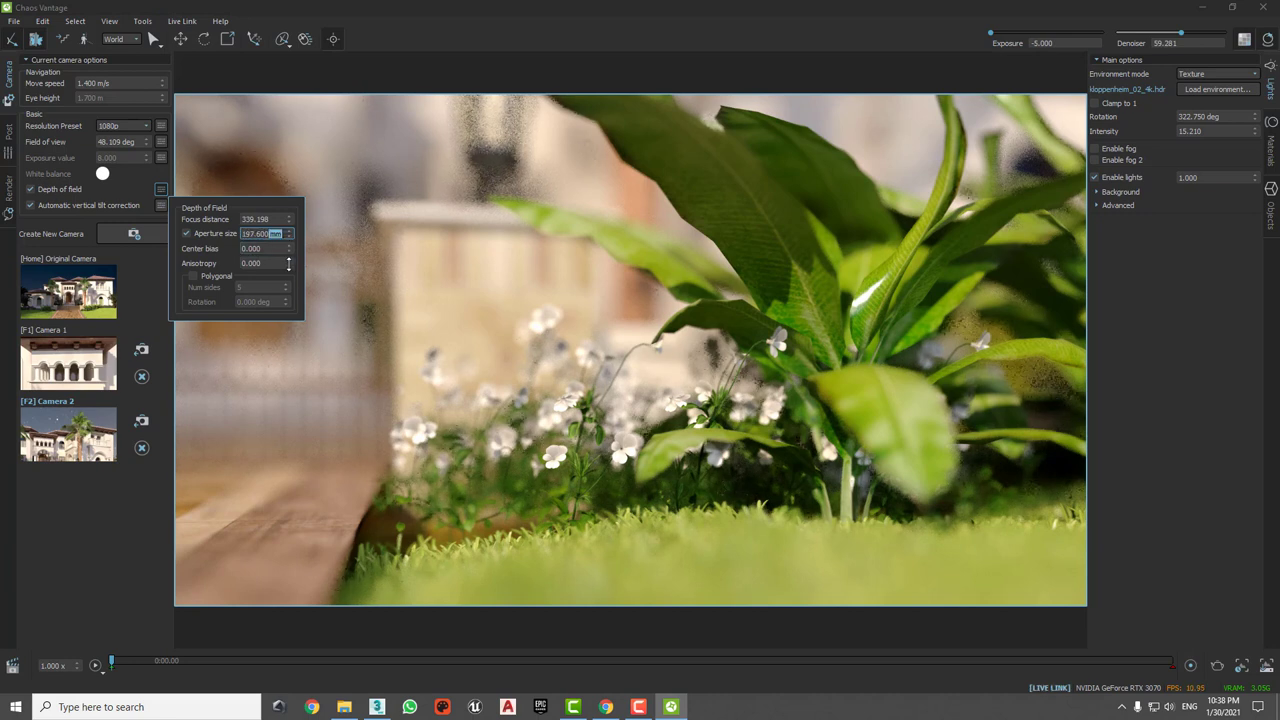
mouse_move(288, 236)
left_mouse_down()
mouse_move(297, 623)
mouse_move(313, 50)
mouse_move(360, 135)
mouse_move(364, 80)
left_mouse_up()
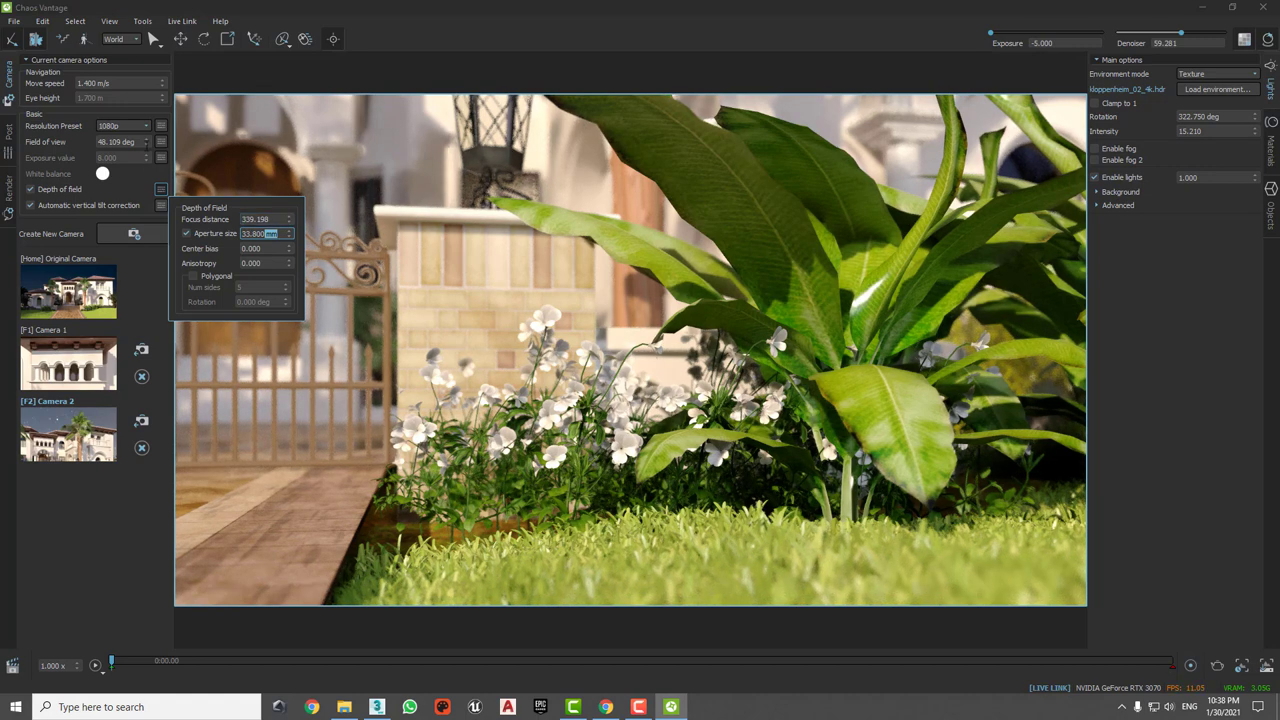
left_click(133, 233)
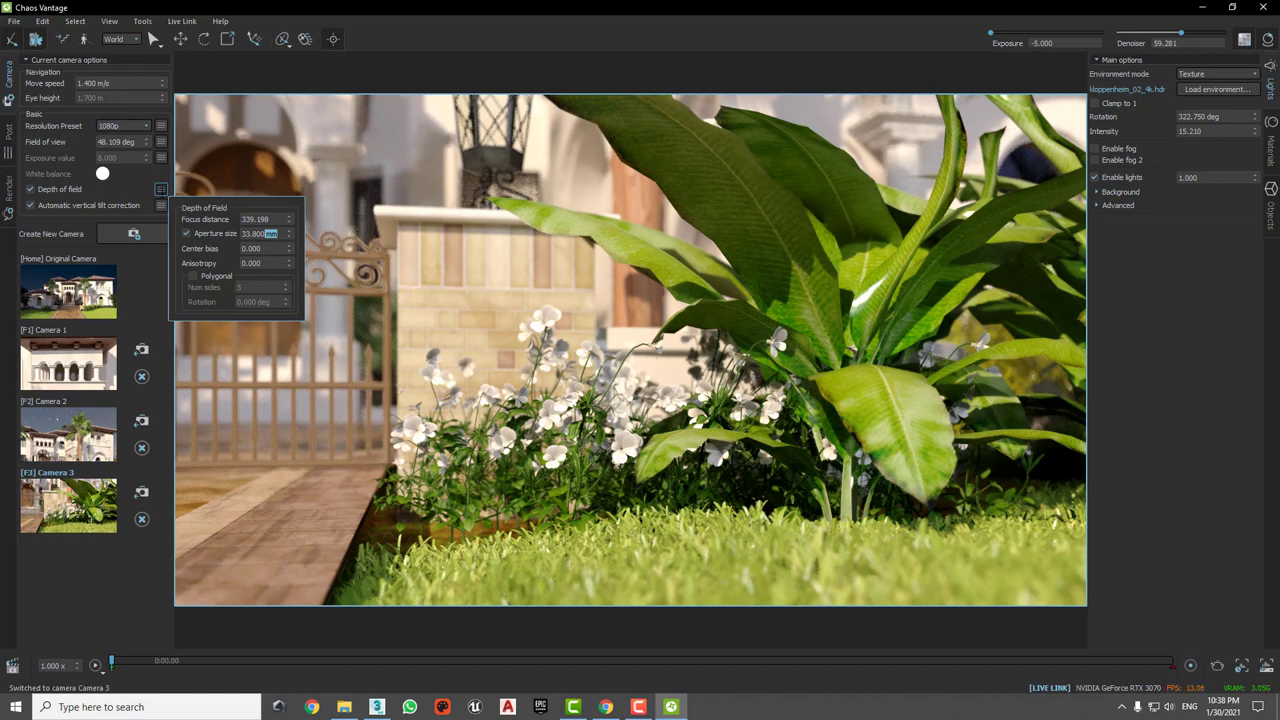
left_click(75, 355)
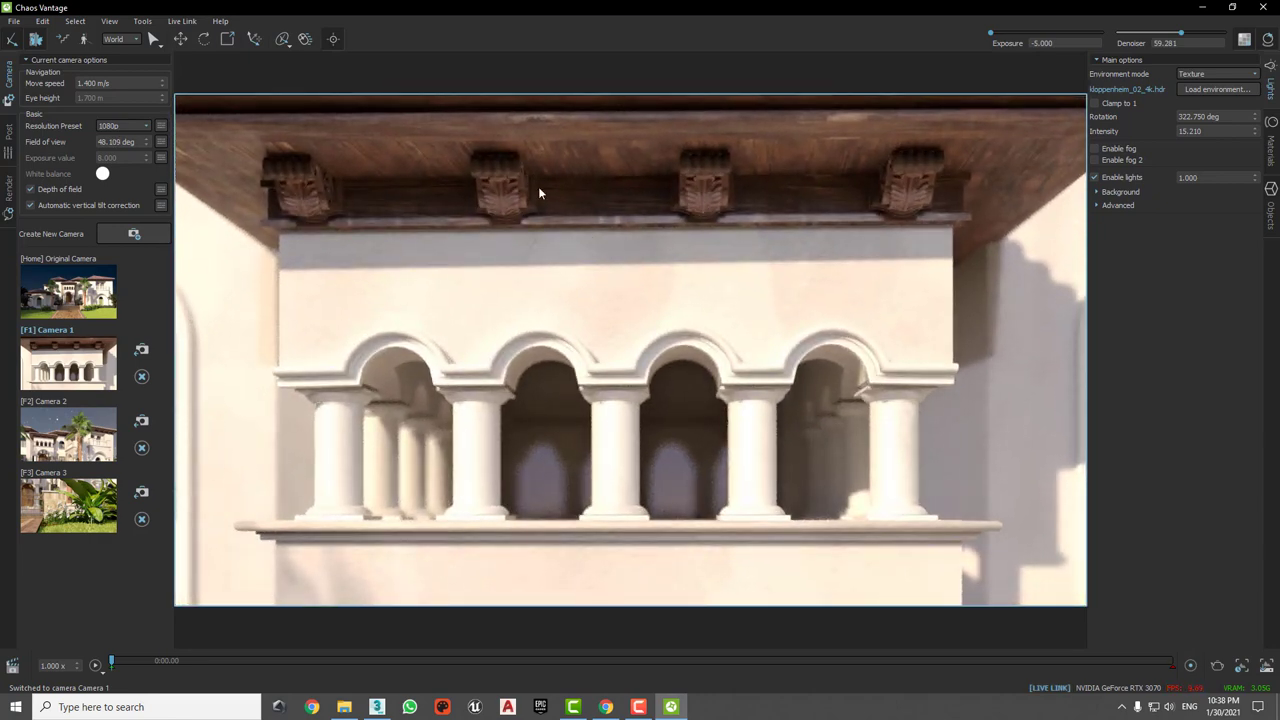
key("F2")
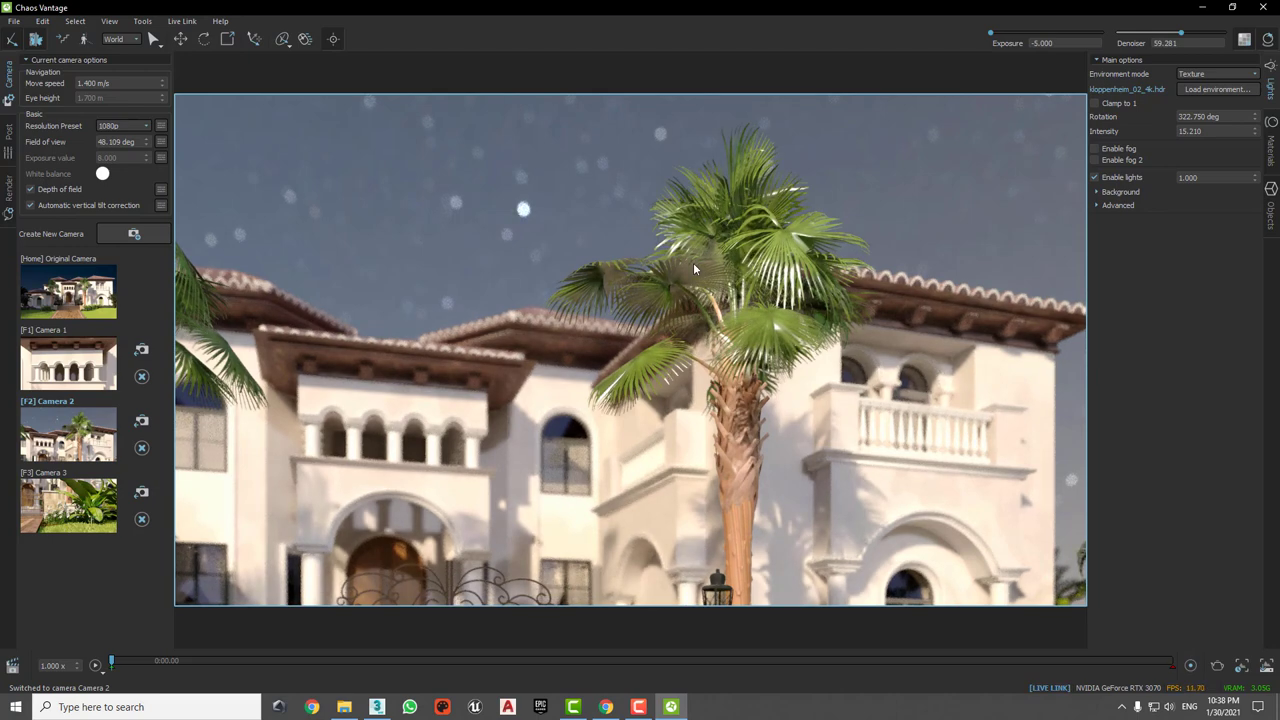
Step: Switch to Camera 3's flower close-up and open the 24 FPS animation timeline
key("F3")
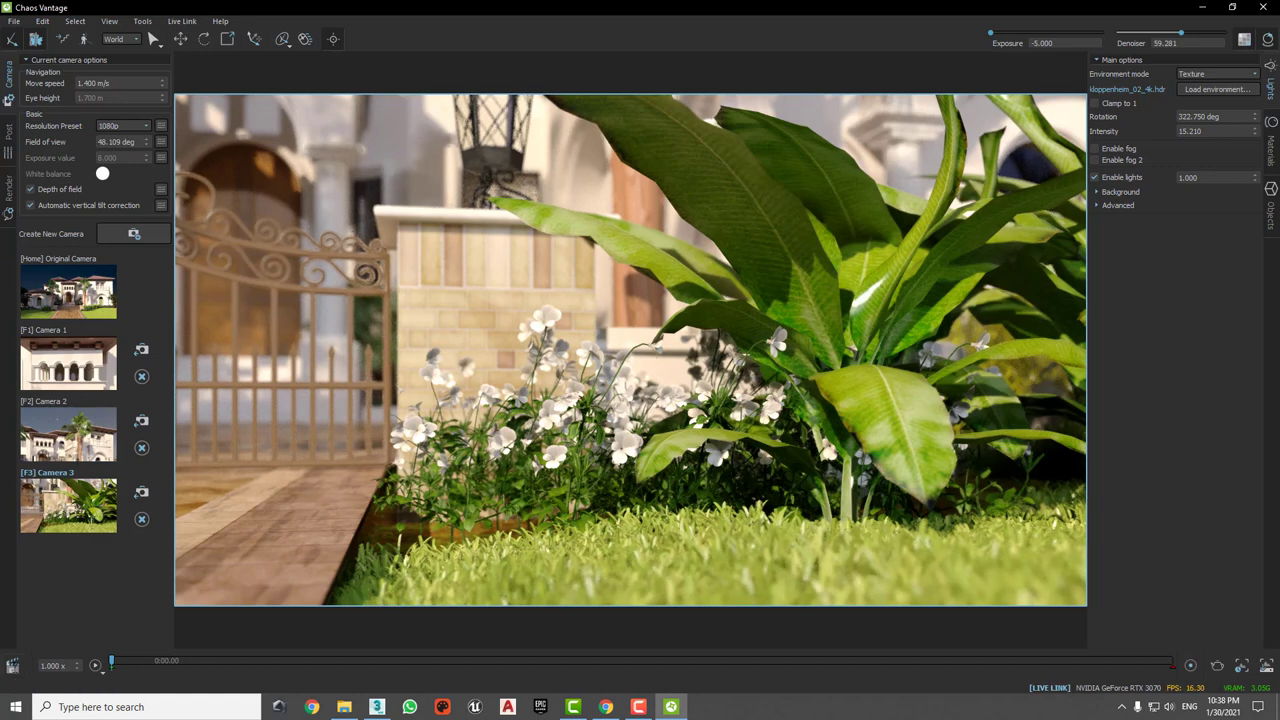
left_click(13, 666)
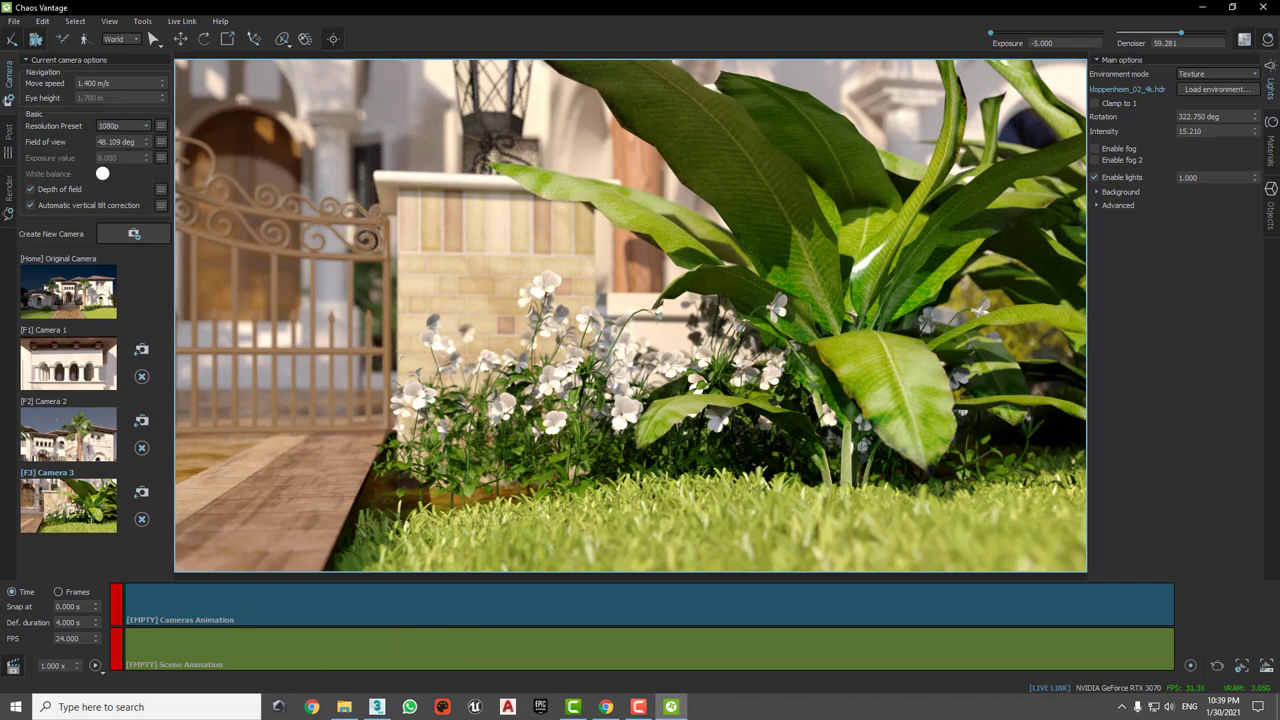
Step: Place Camera 2 and Camera 1 on the Cameras Animation track and add a transition after Camera 2 around 4 seconds
left_click_drag(66, 358, 148, 548)
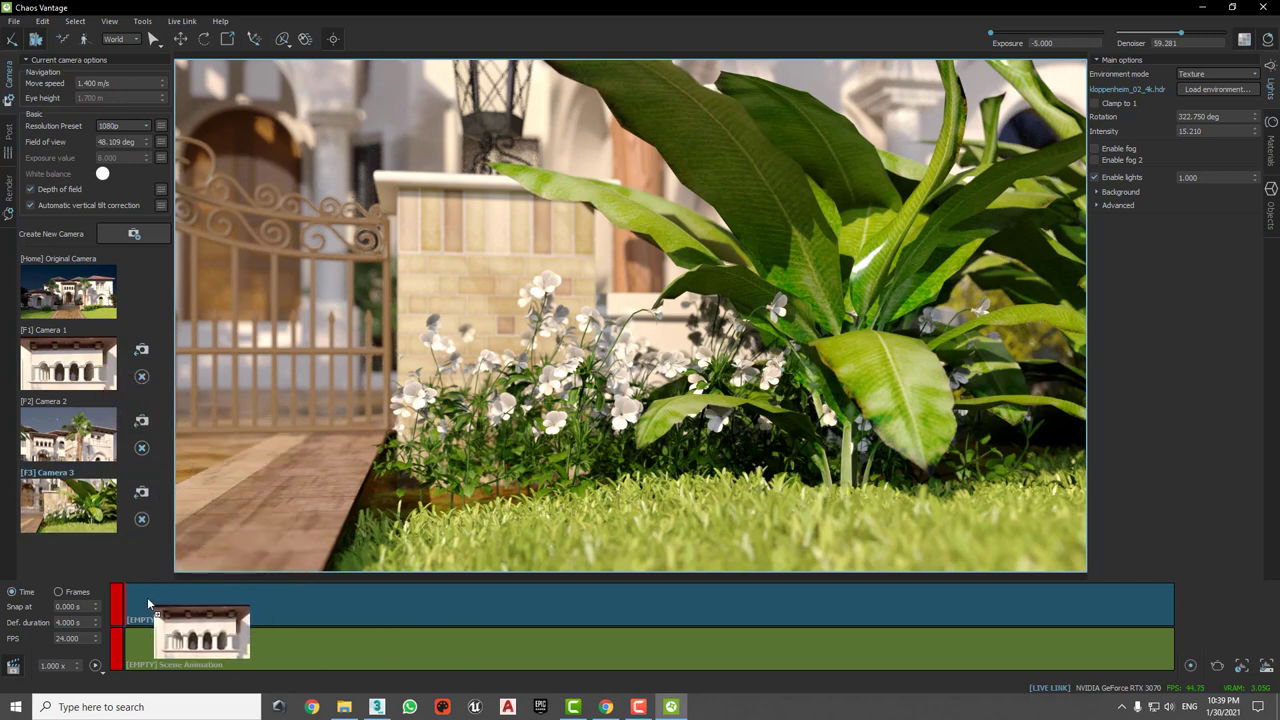
mouse_move(148, 548)
left_mouse_down()
mouse_move(145, 606)
mouse_move(156, 600)
left_mouse_up()
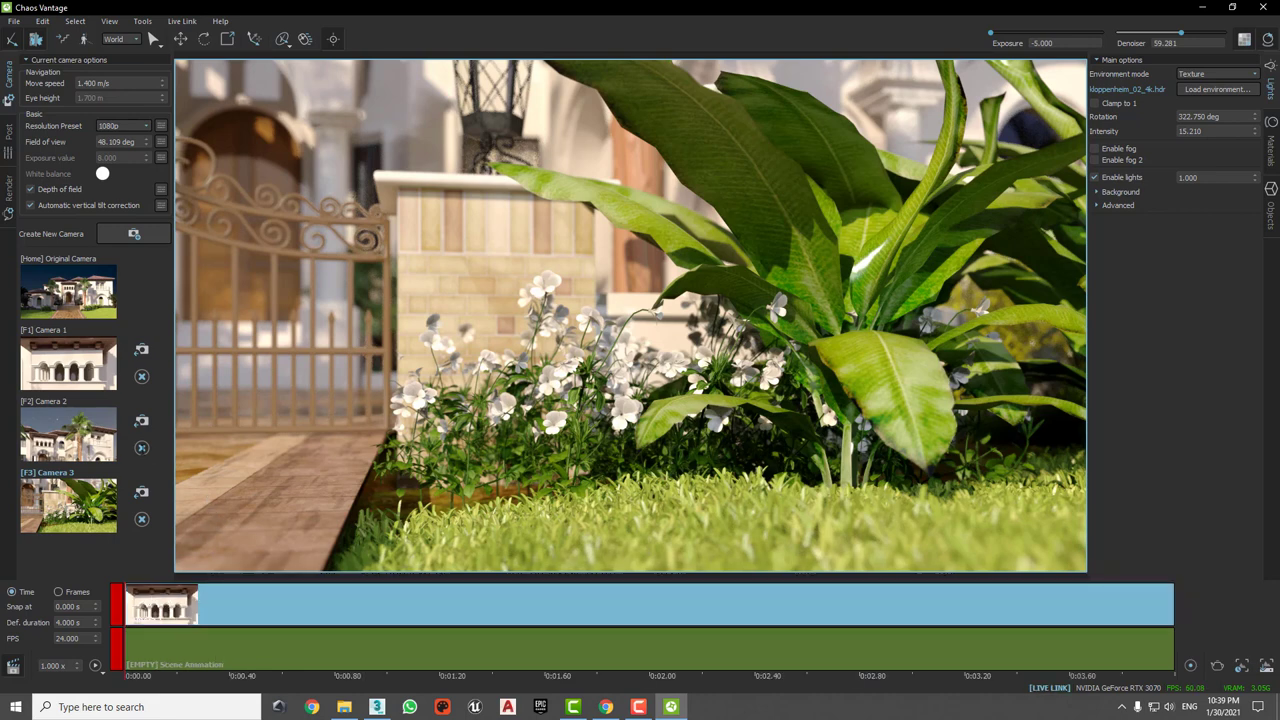
mouse_move(57, 410)
left_mouse_down()
mouse_move(531, 598)
mouse_move(322, 600)
mouse_move(528, 596)
left_mouse_up()
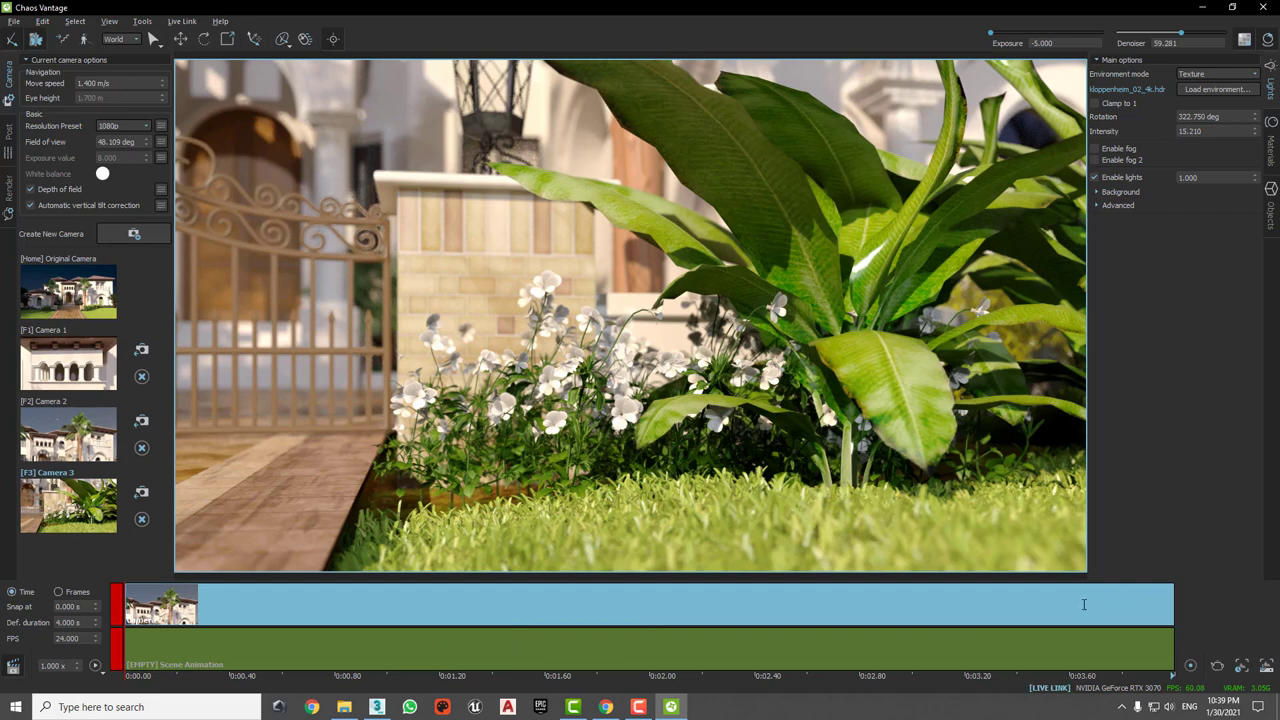
left_click(1083, 604)
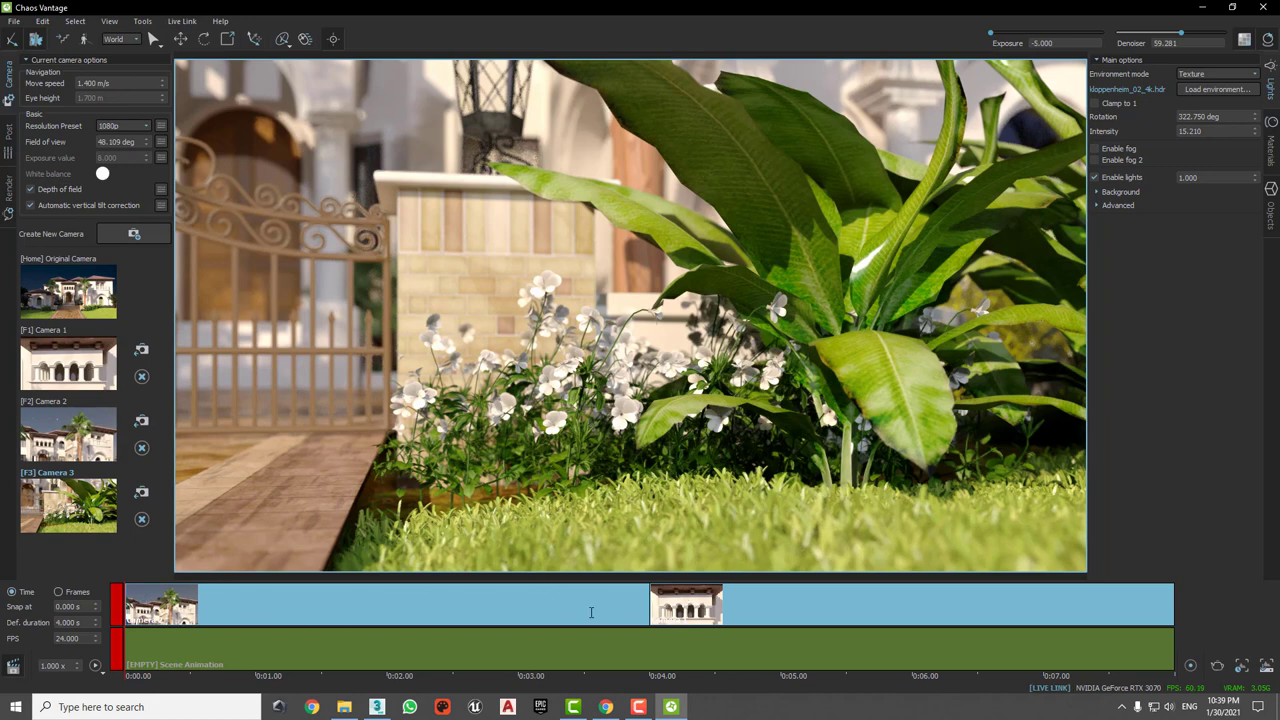
right_click(493, 604)
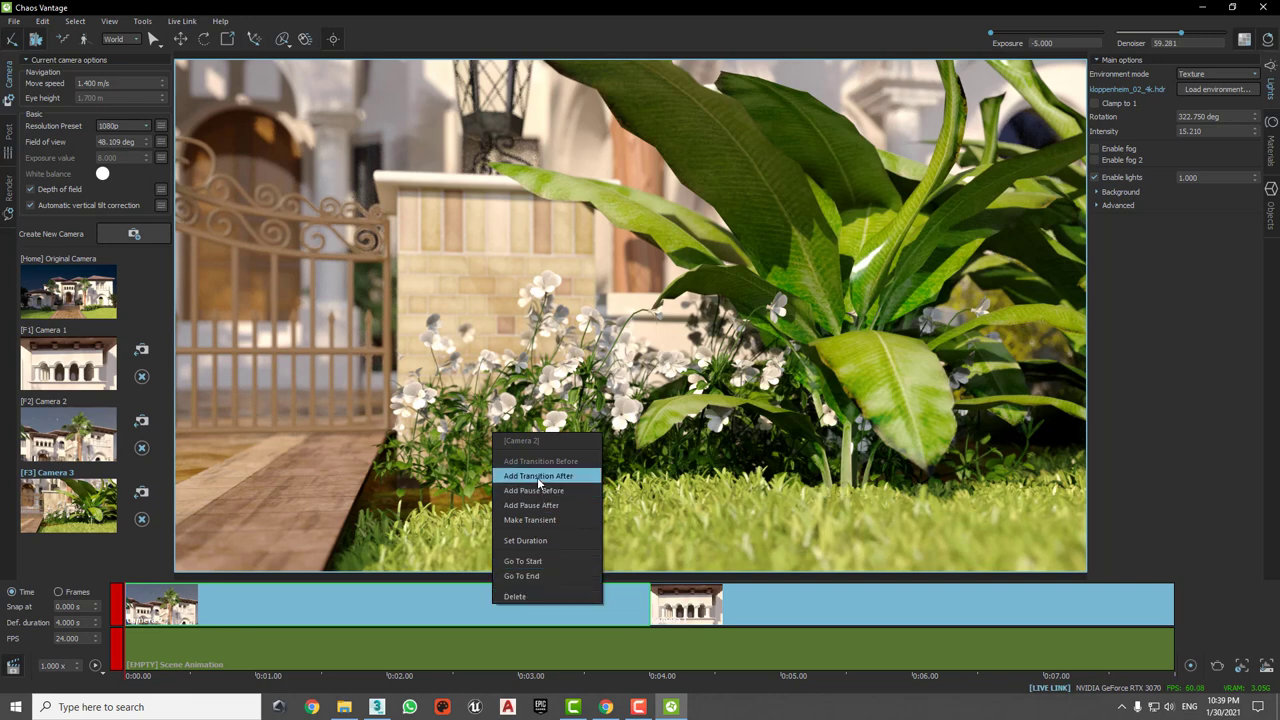
left_click(537, 477)
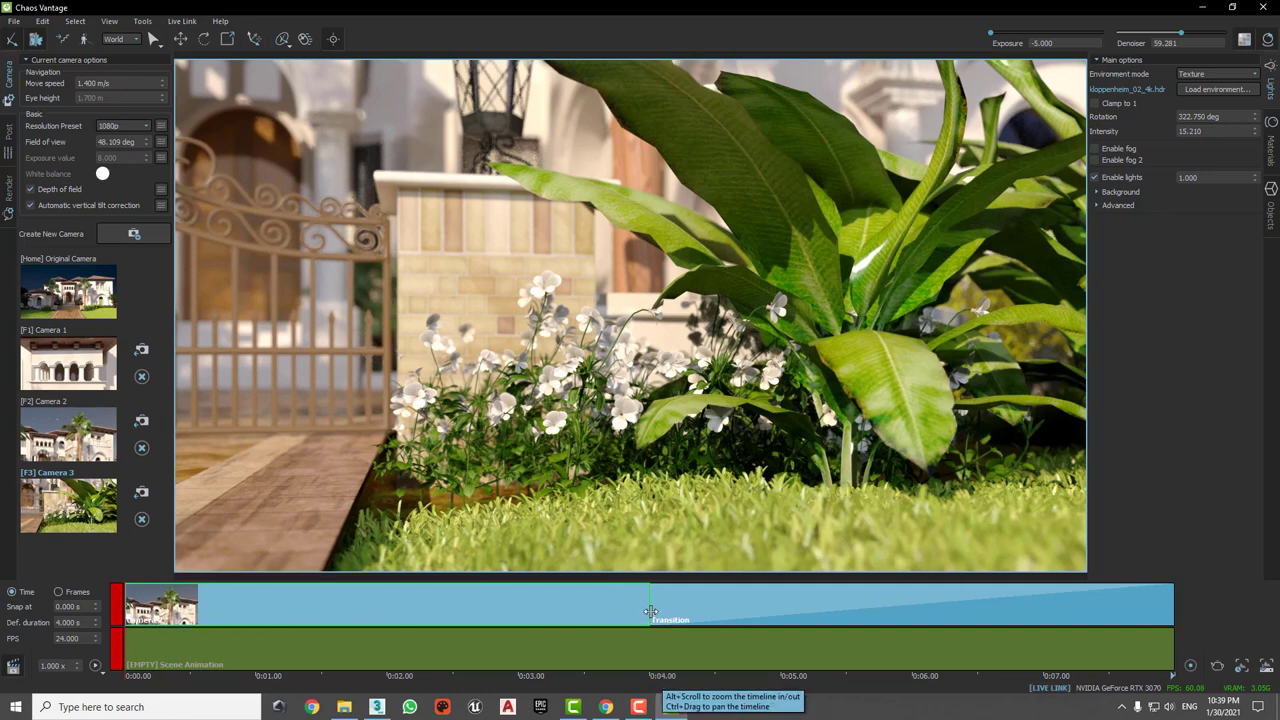
left_click(75, 622)
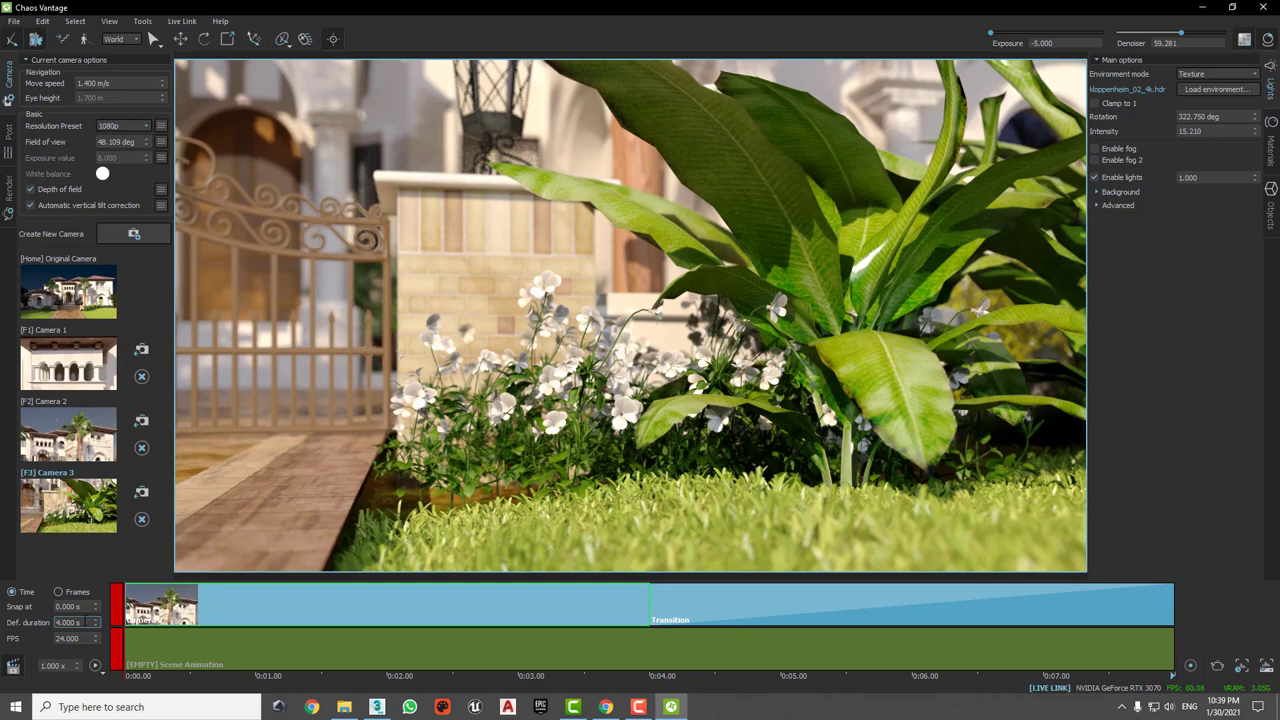
left_click_drag(640, 614, 633, 614)
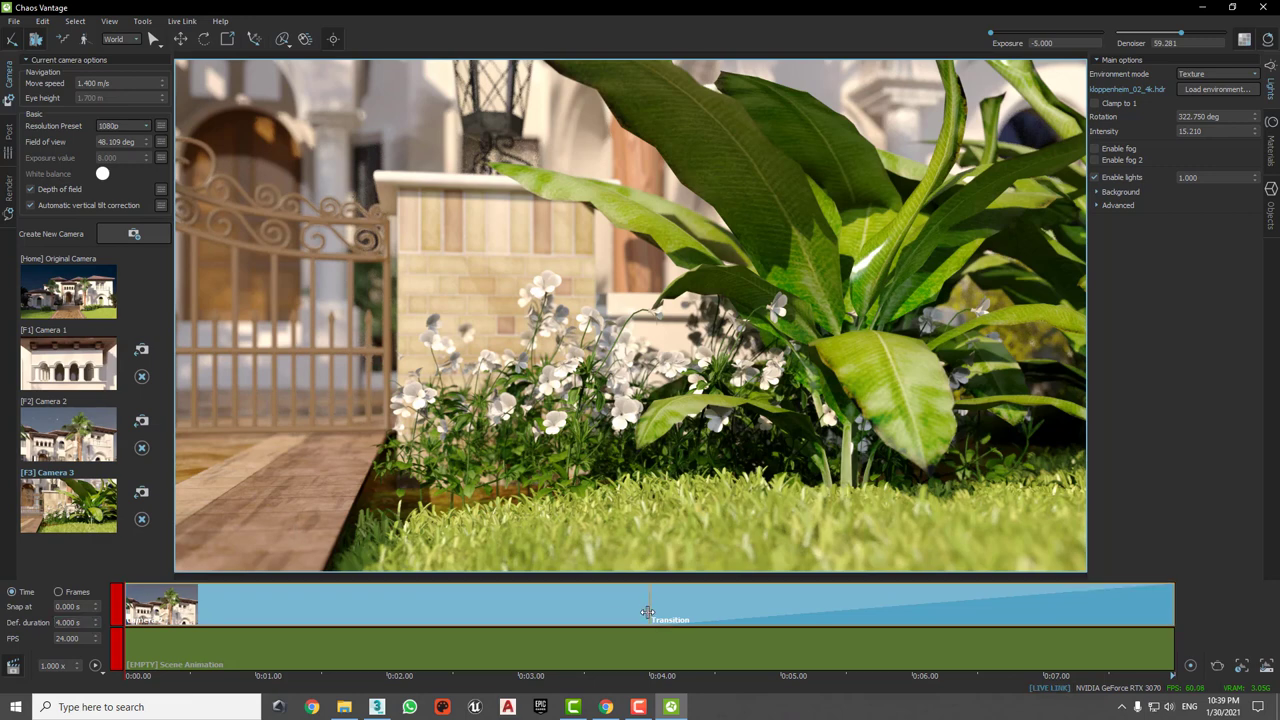
Step: Make Camera 2 transient, give the transition In/Out Quad easing, play the animation, then return to Camera 3
right_click(147, 610)
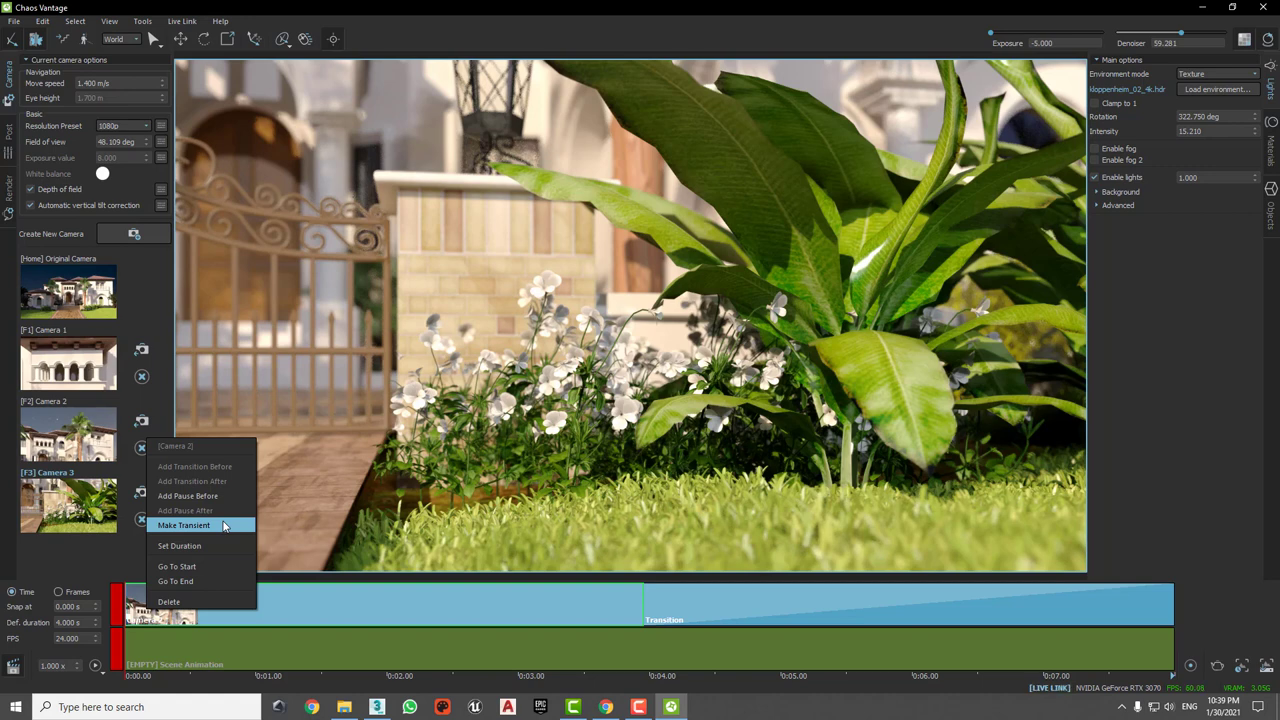
left_click(223, 526)
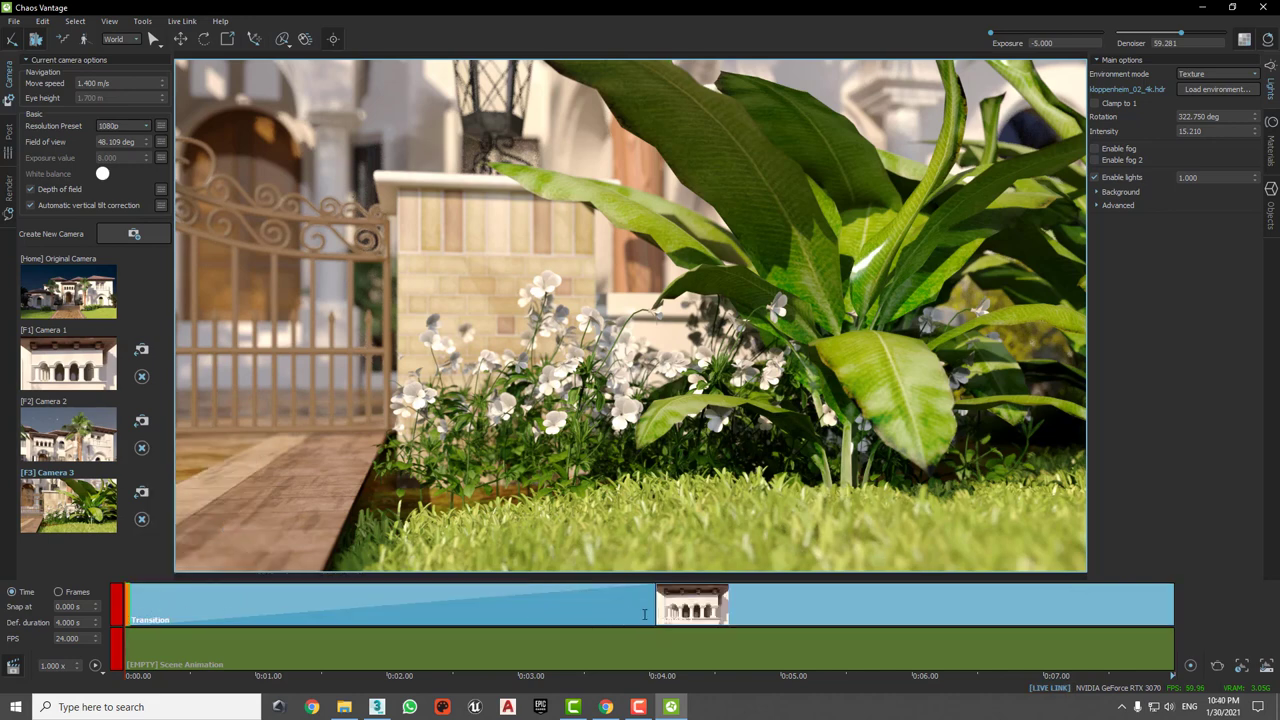
left_click(693, 605)
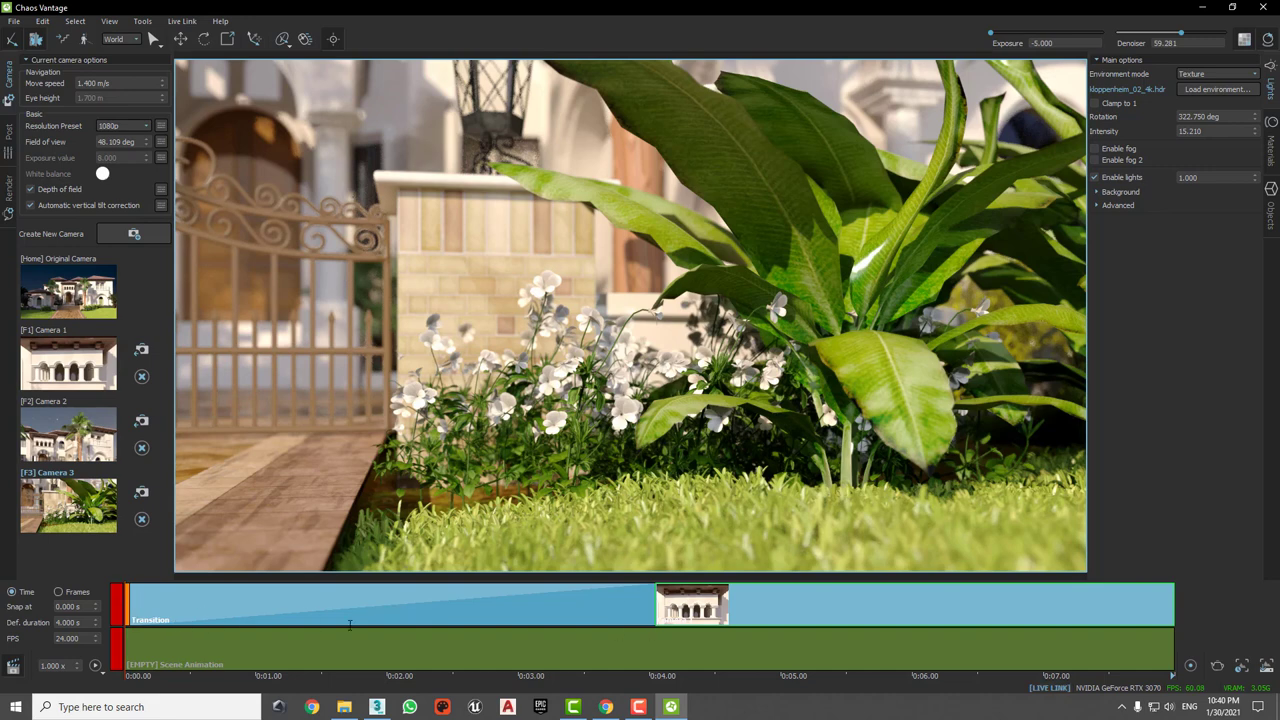
right_click(509, 604)
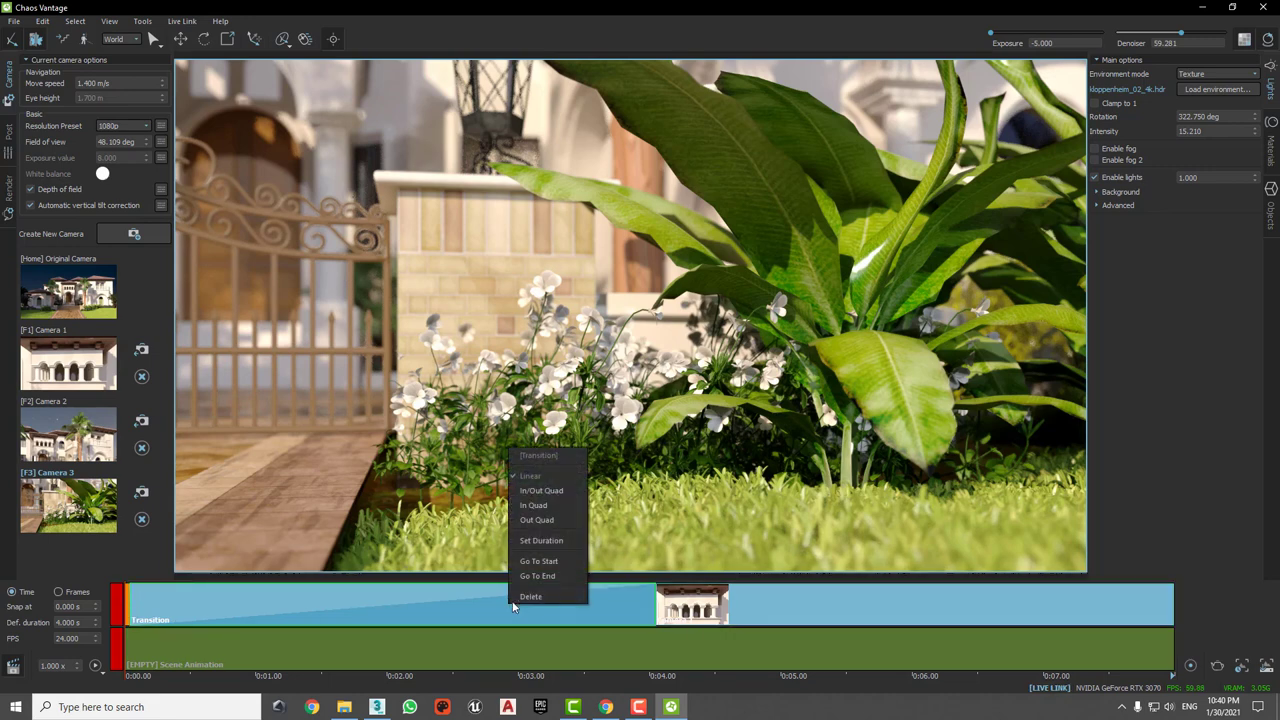
left_click(559, 492)
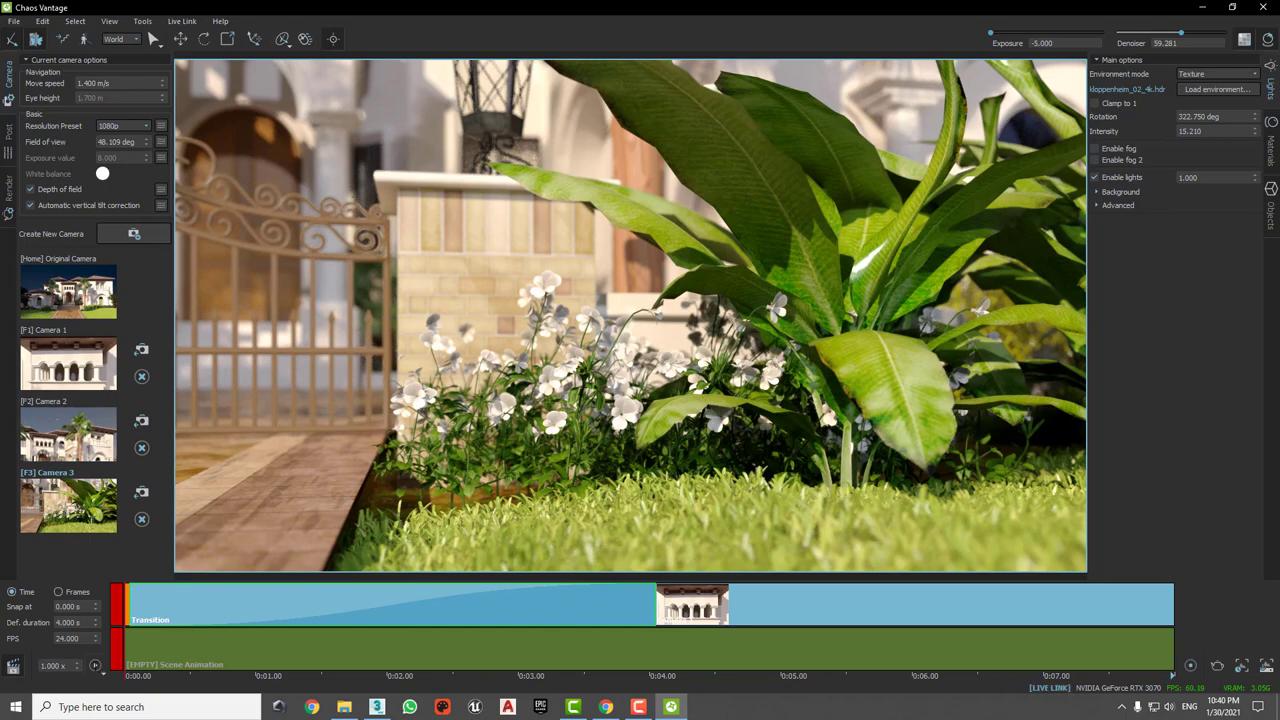
key("space")
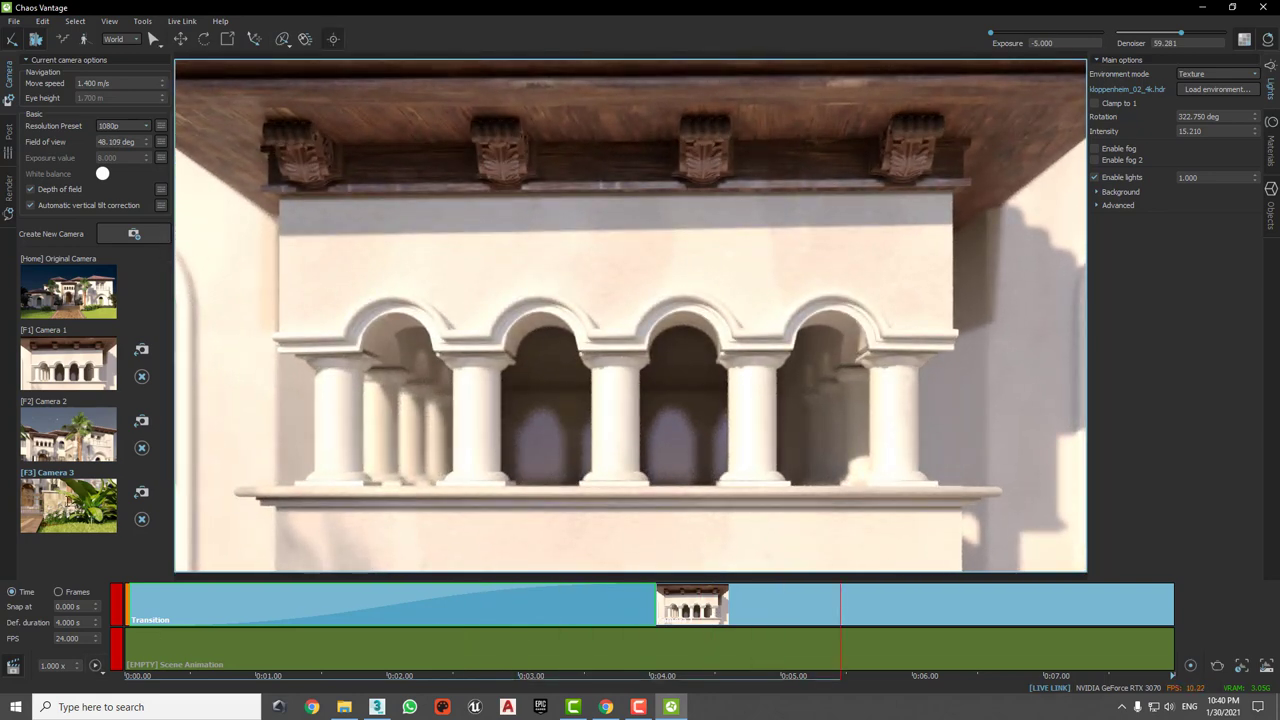
key("F3")
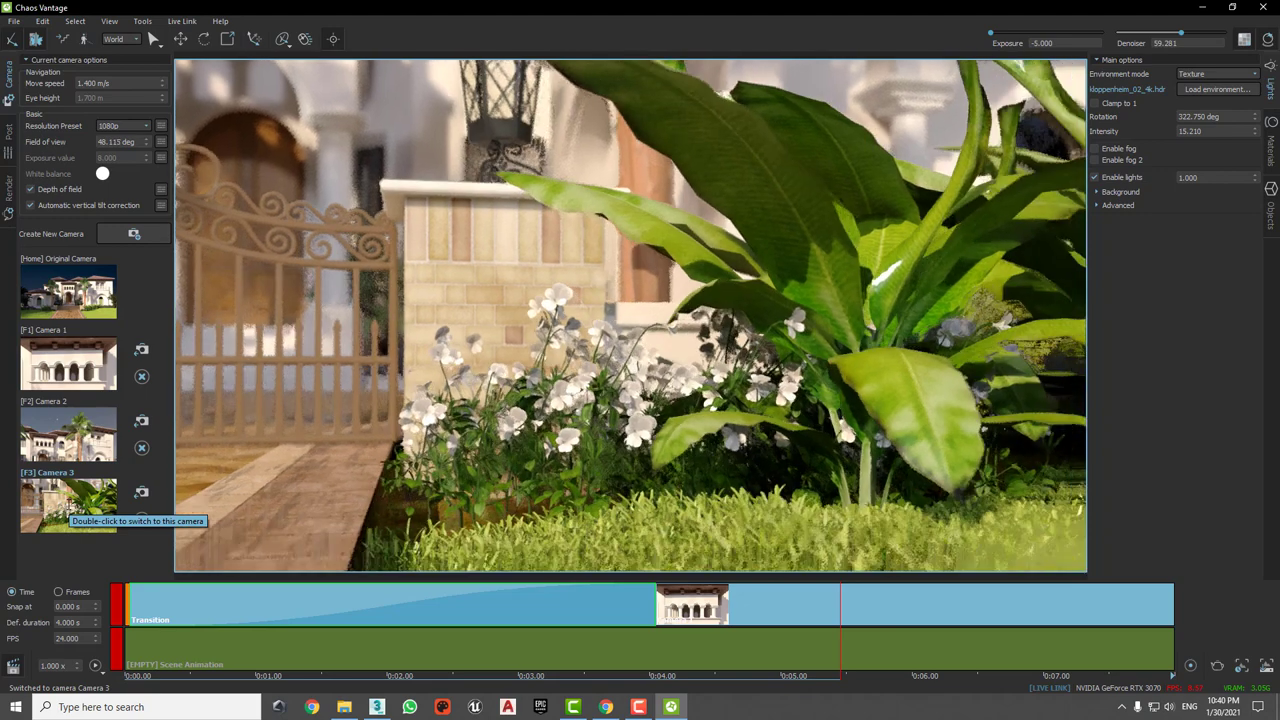
Step: Add Camera 3 to the camera track with a transition leading into it
mouse_move(51, 498)
left_mouse_down()
mouse_move(843, 587)
mouse_move(981, 621)
left_mouse_up()
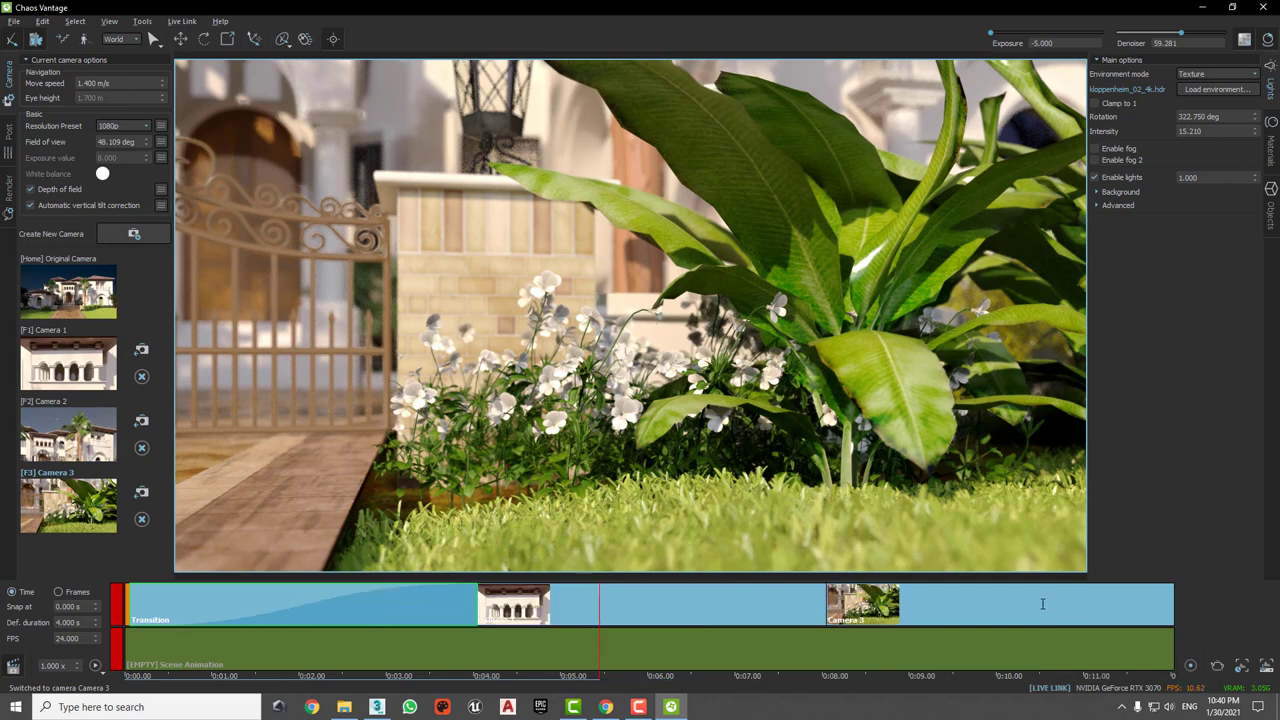
right_click(628, 600)
left_click(704, 484)
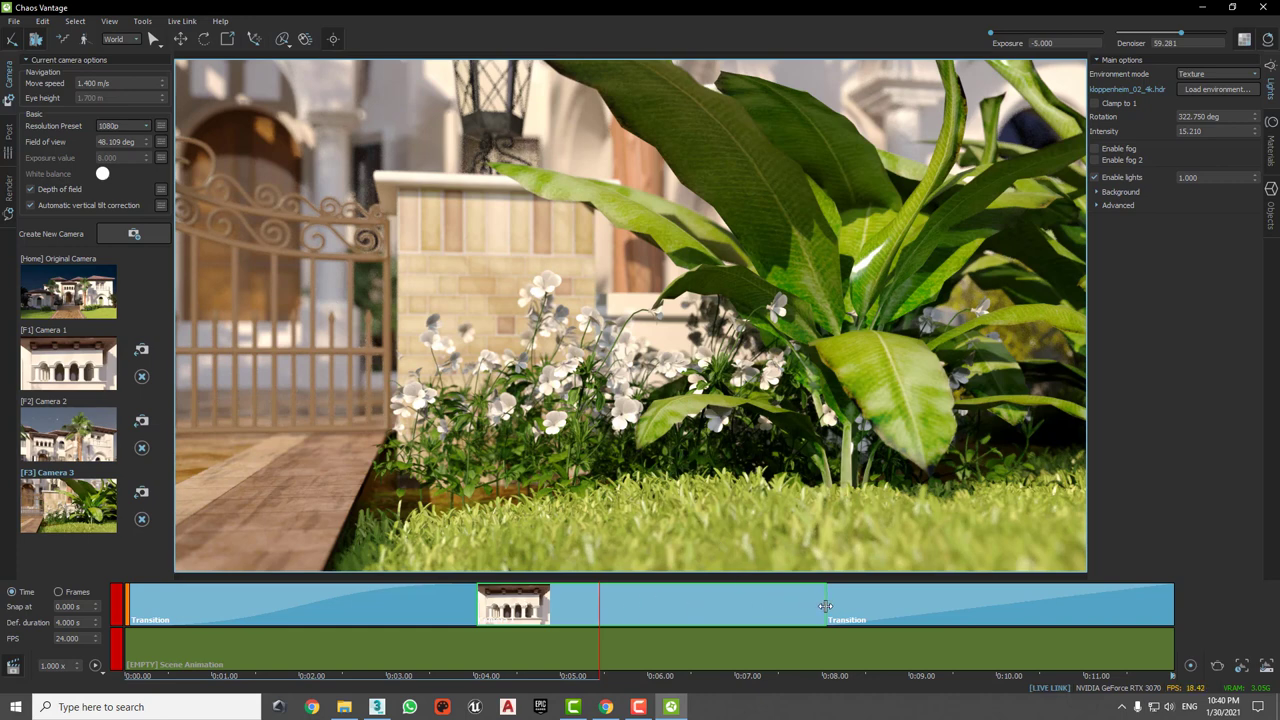
Step: Shorten the first camera clip, lengthen the transition to about 6.6 s, and set it to In/Out Quad
left_click_drag(826, 607, 598, 611)
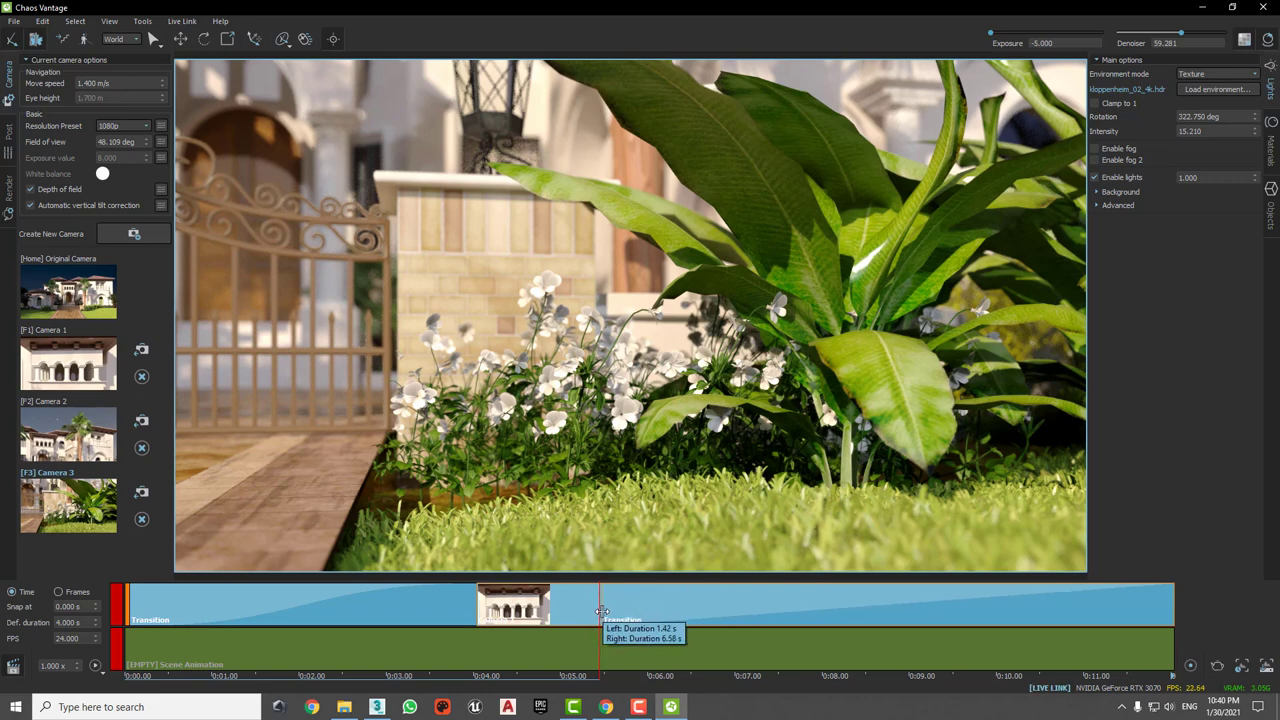
left_click_drag(598, 611, 600, 611)
right_click(878, 602)
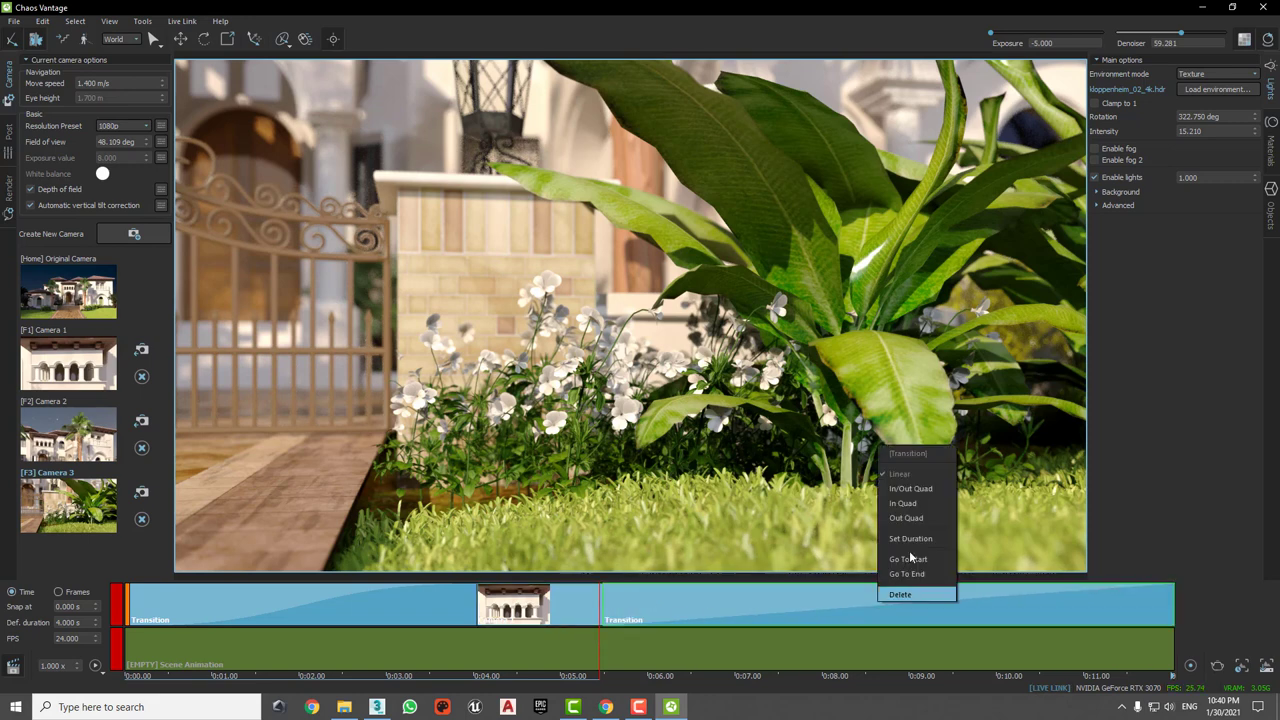
left_click(913, 490)
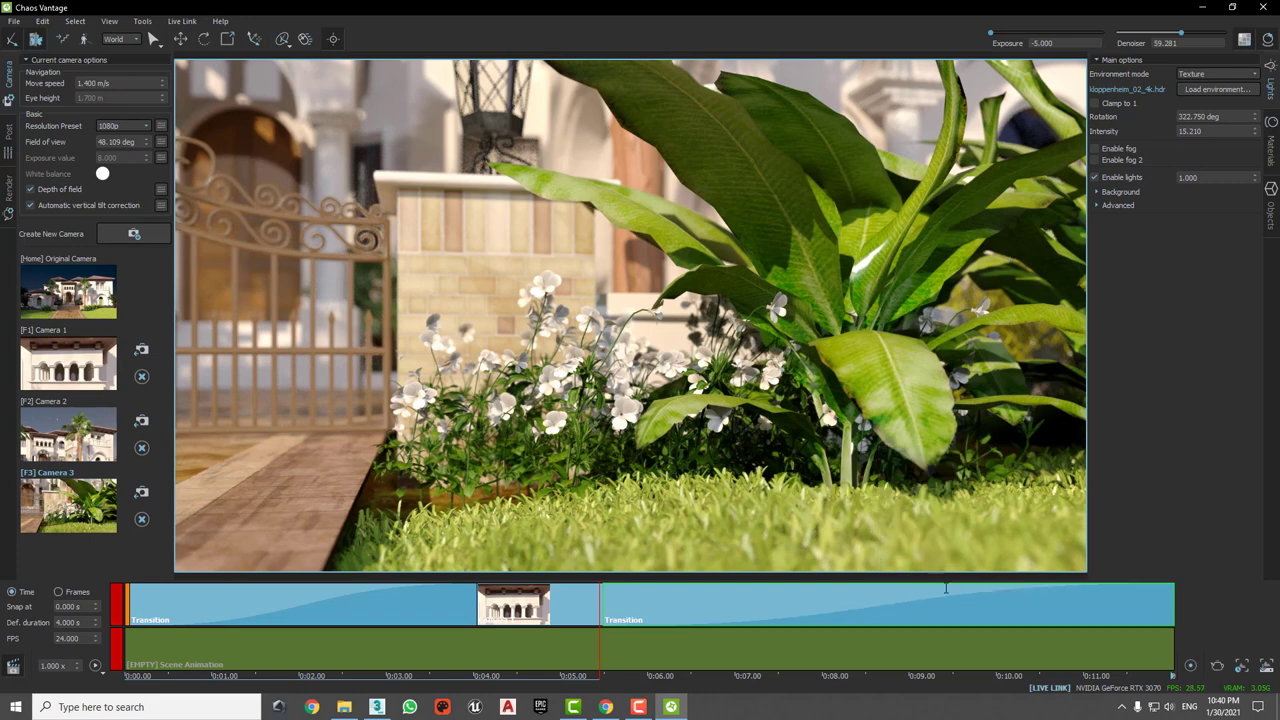
scroll(1067, 602, "down", 2)
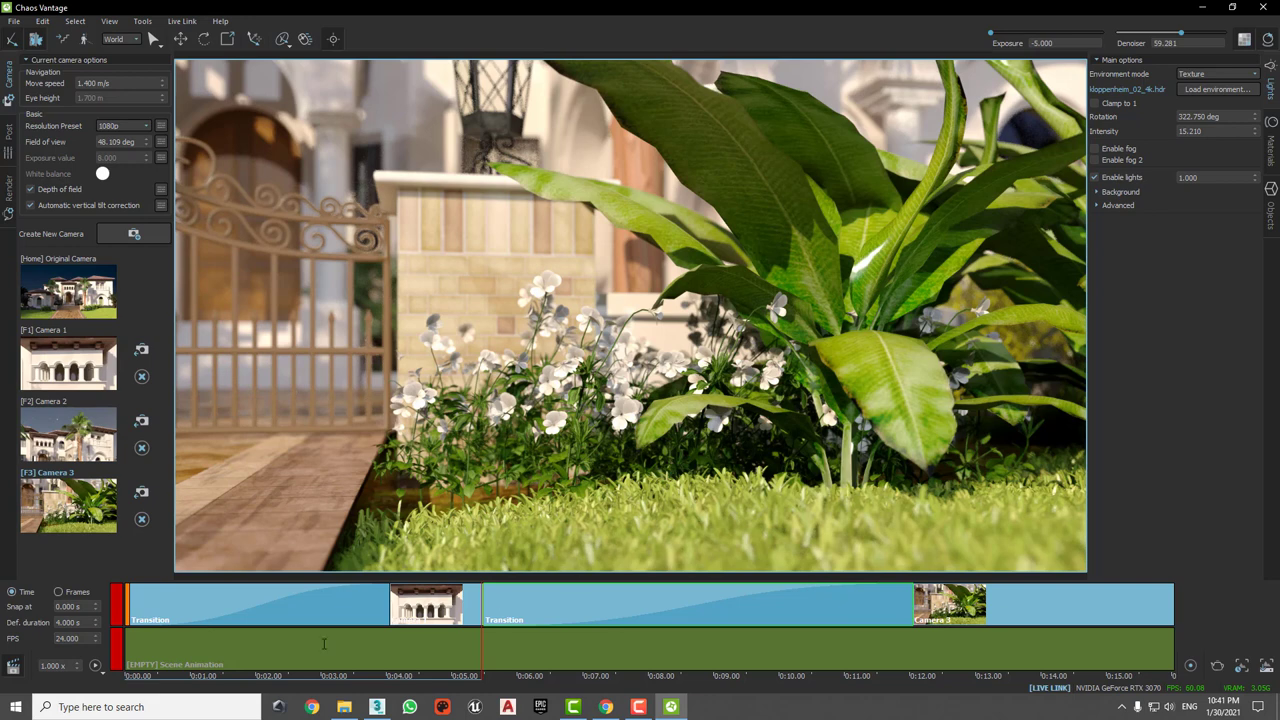
Step: Disable depth of field, play the camera animation from the start, then scrub back to about 10 seconds
mouse_move(324, 645)
left_click(134, 672)
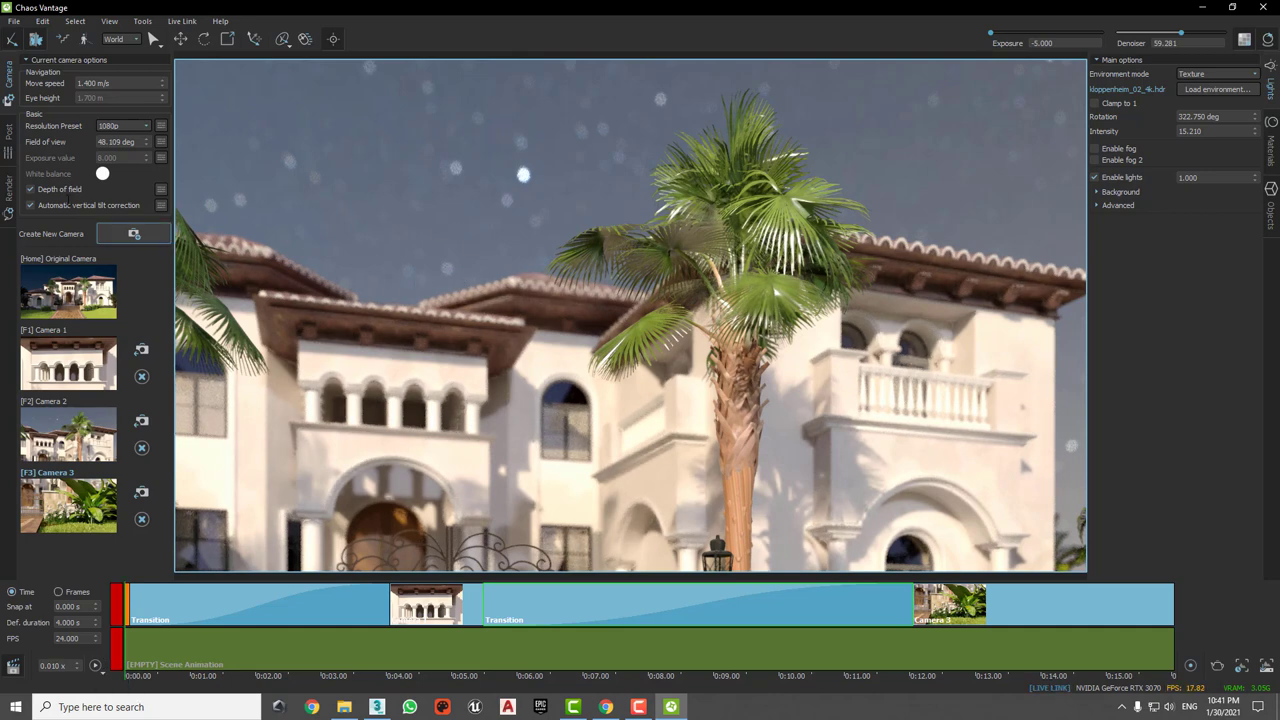
left_click(30, 189)
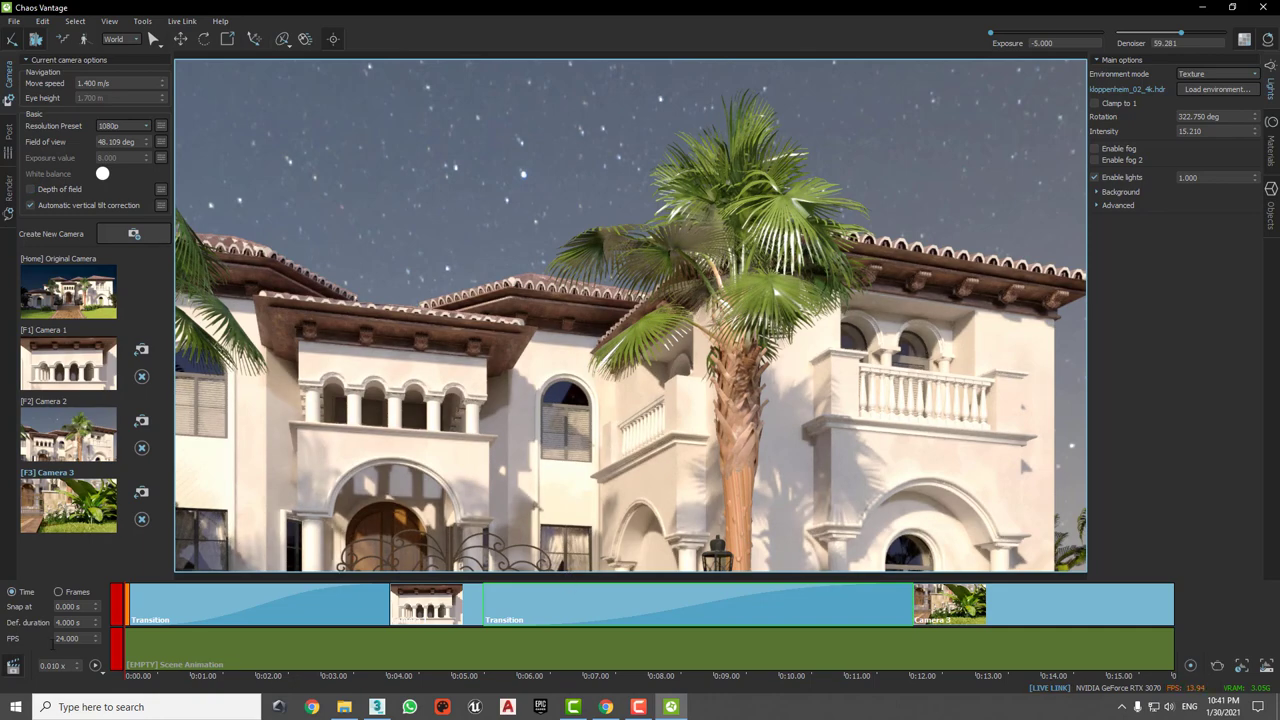
left_click(95, 665)
type("1.000")
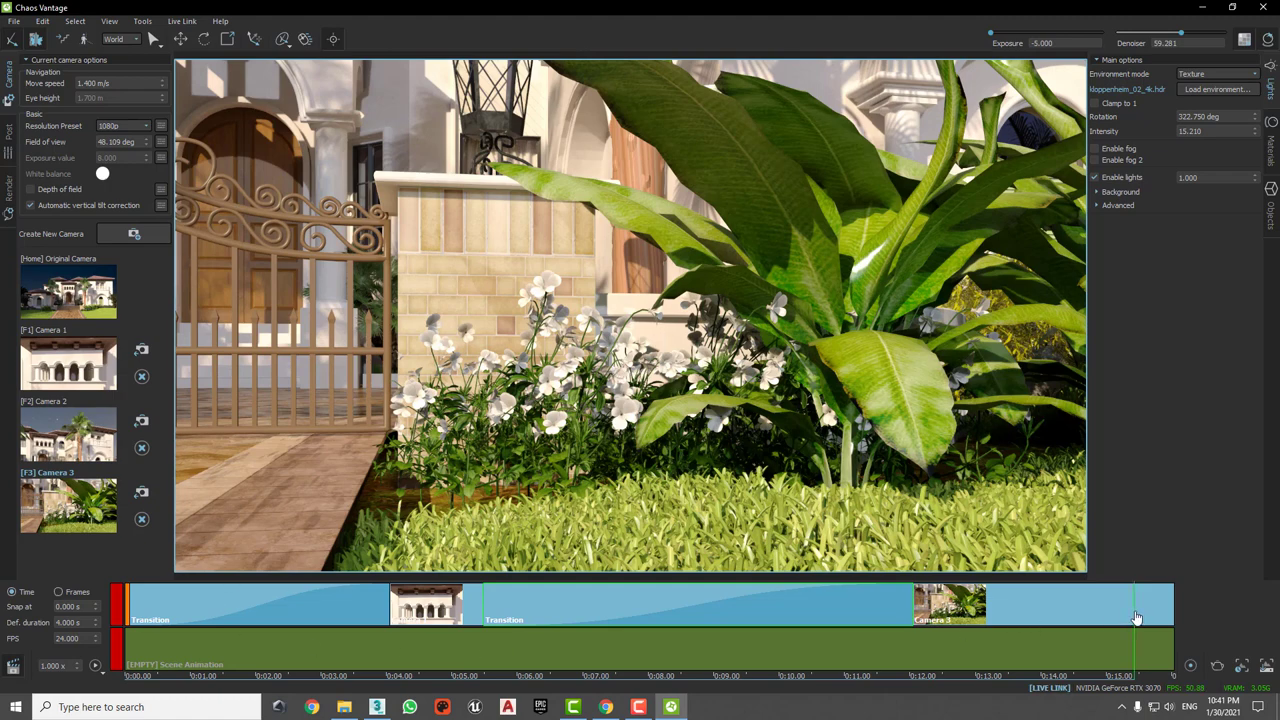
mouse_move(1135, 618)
left_mouse_down()
mouse_move(134, 618)
mouse_move(286, 619)
left_mouse_up()
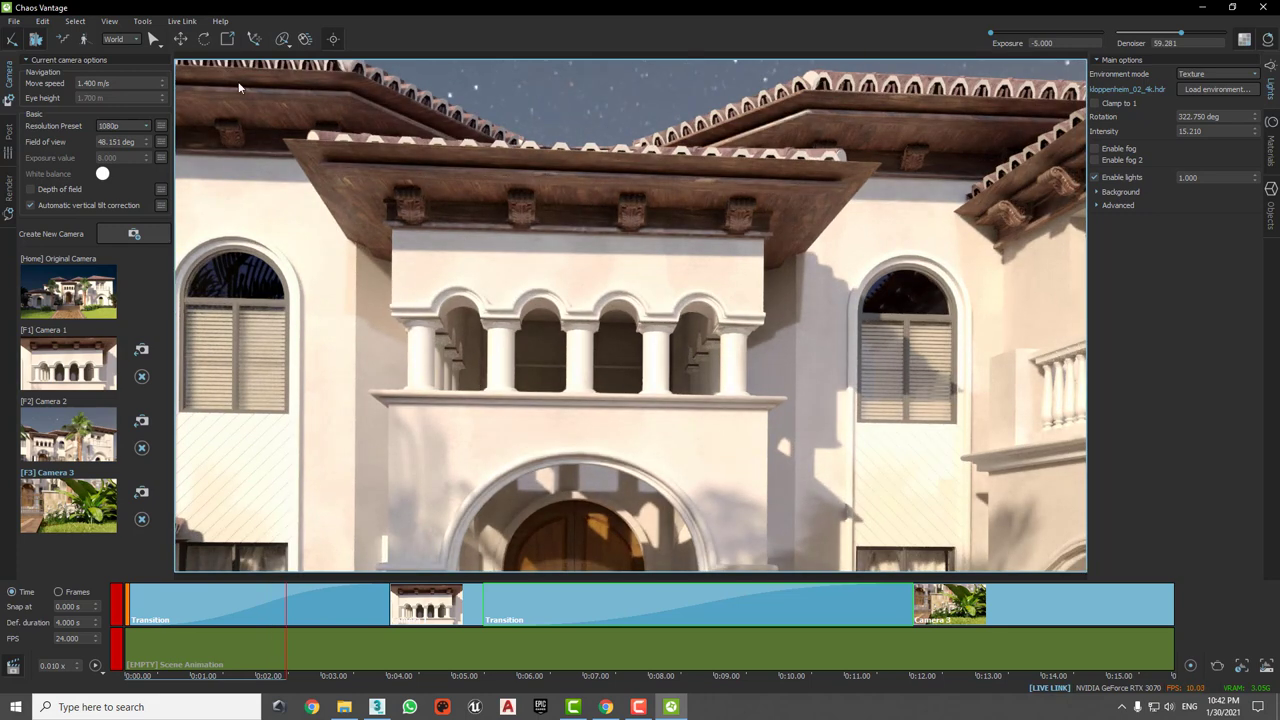
Step: Start Record Camera Movement from the Tools menu and open the Render High Quality Sequence settings
left_click(143, 21)
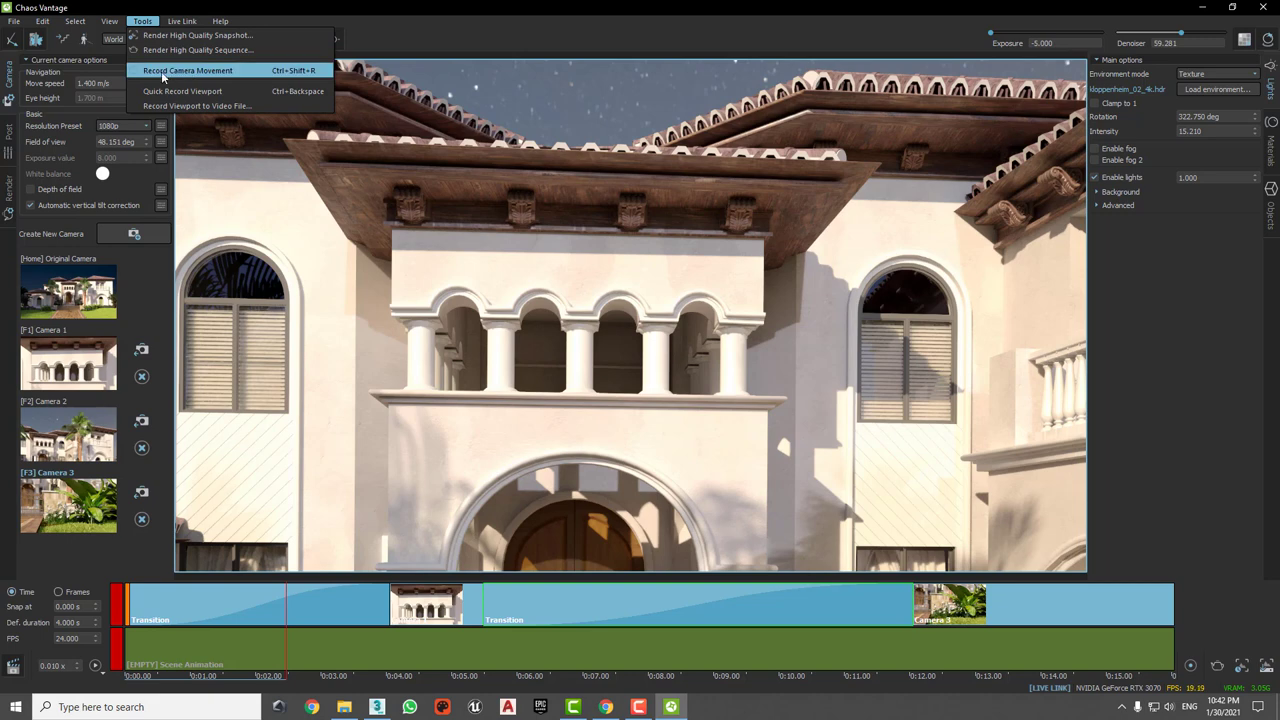
left_click(181, 73)
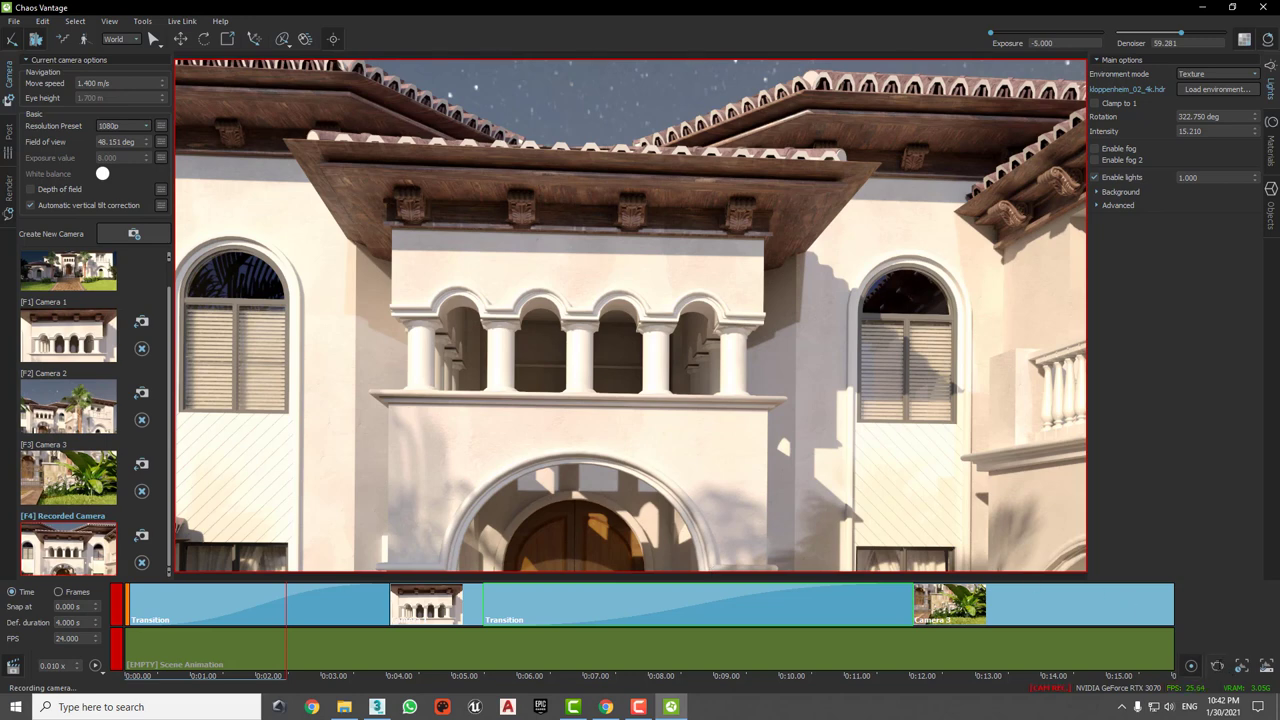
left_click(1190, 665)
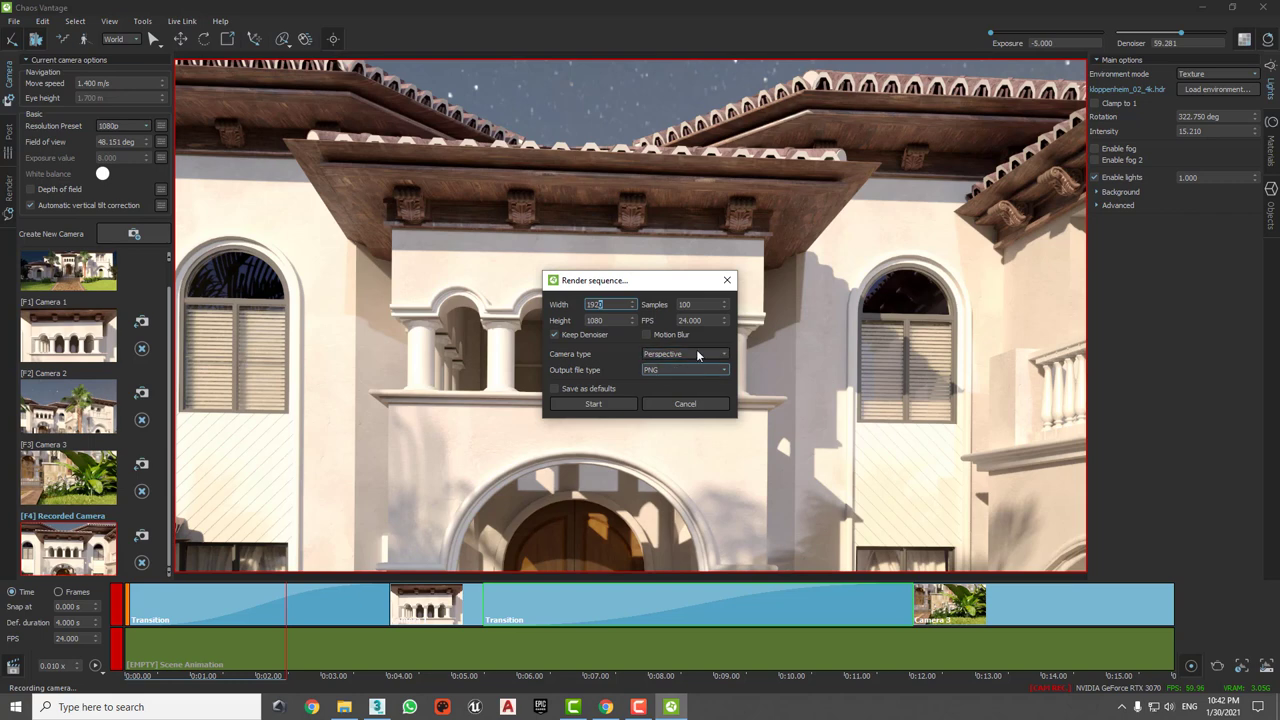
Step: Try MP4 output and check the video quality options, keeping quality at High
left_click(674, 369)
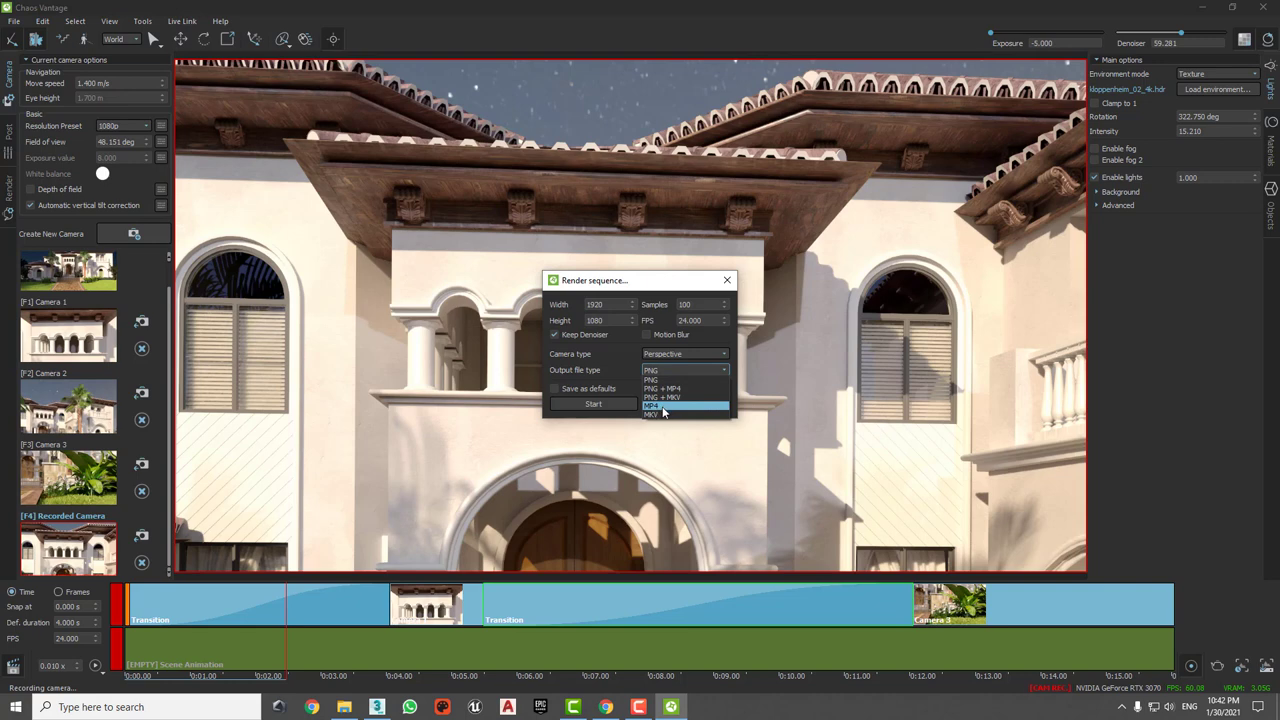
left_click(662, 411)
double_click(688, 320)
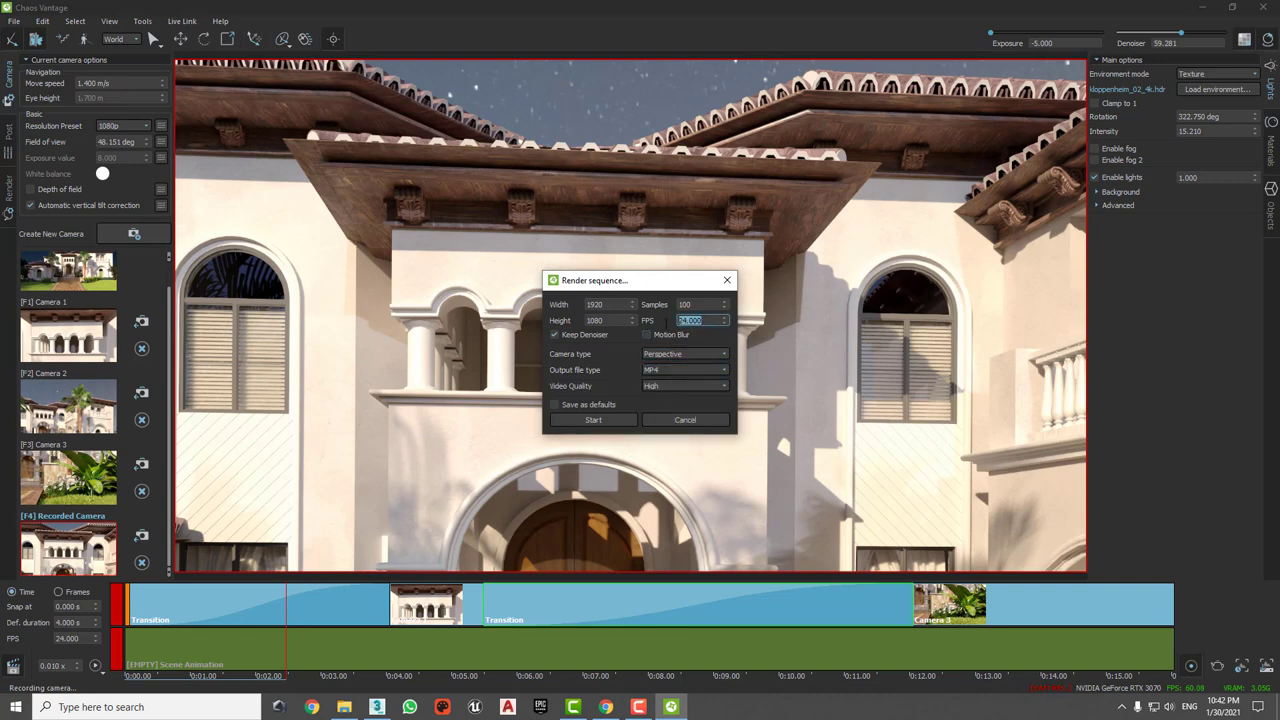
left_click(668, 387)
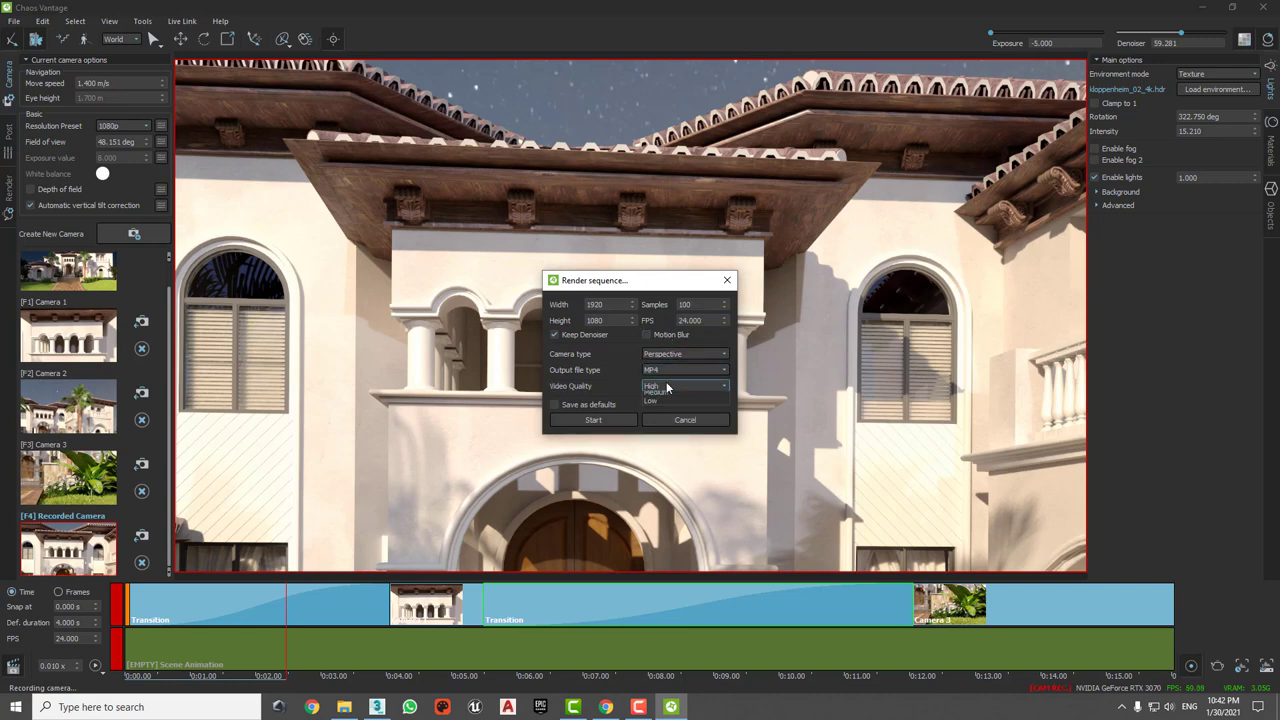
left_click(668, 388)
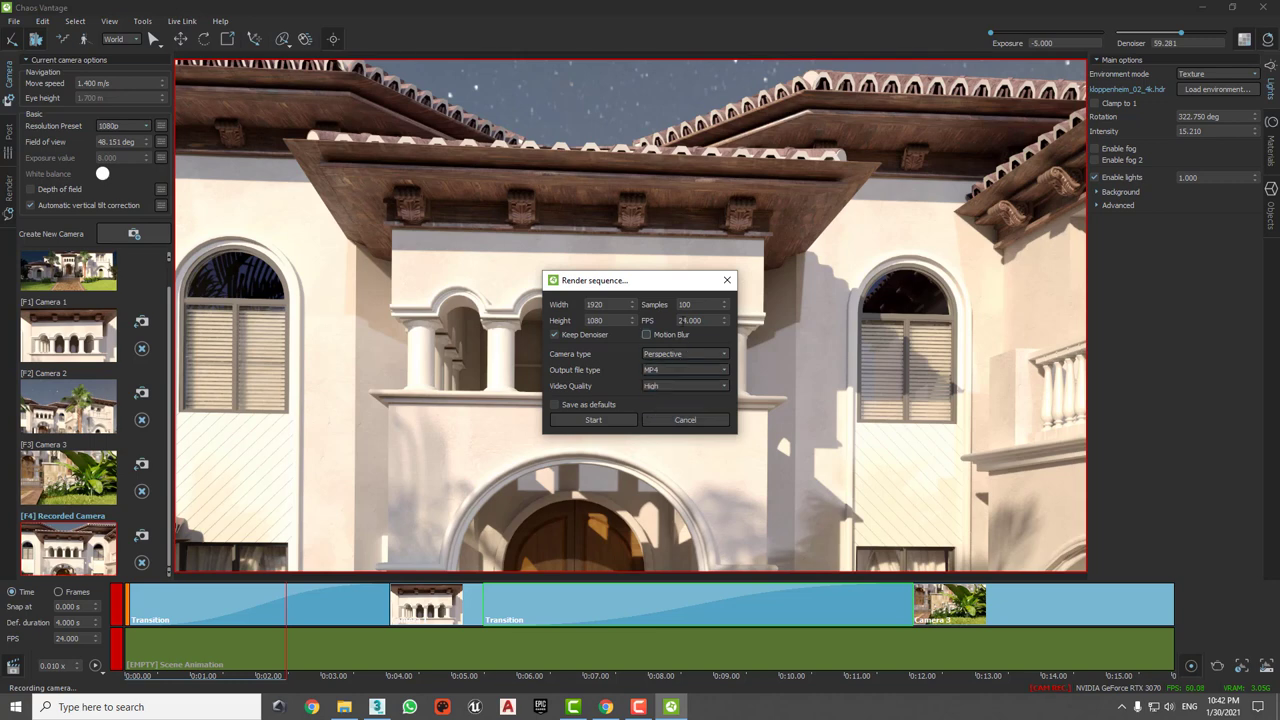
Step: Set Samples to 500, switch the output back to PNG, and move the dialog up-left
left_click(690, 305)
key("Tab")
key("Tab")
type("5")
key("Tab")
left_click(686, 372)
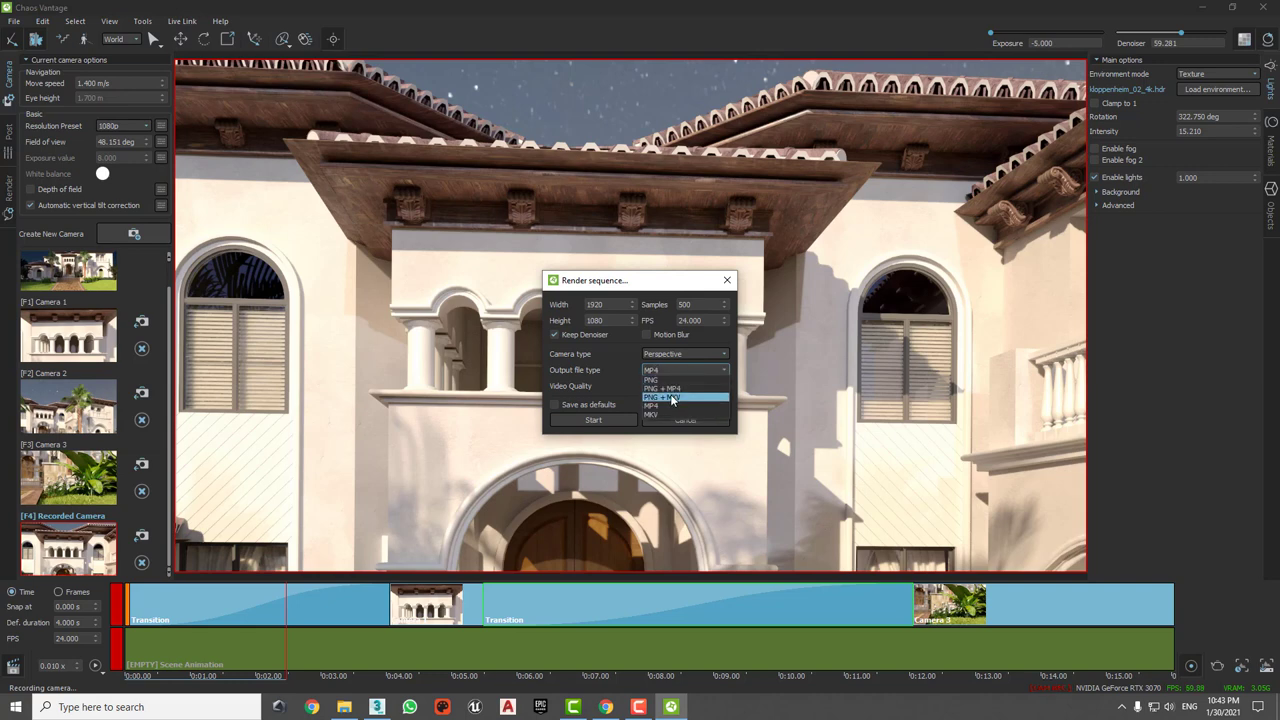
left_click(658, 380)
left_click_drag(634, 288, 390, 128)
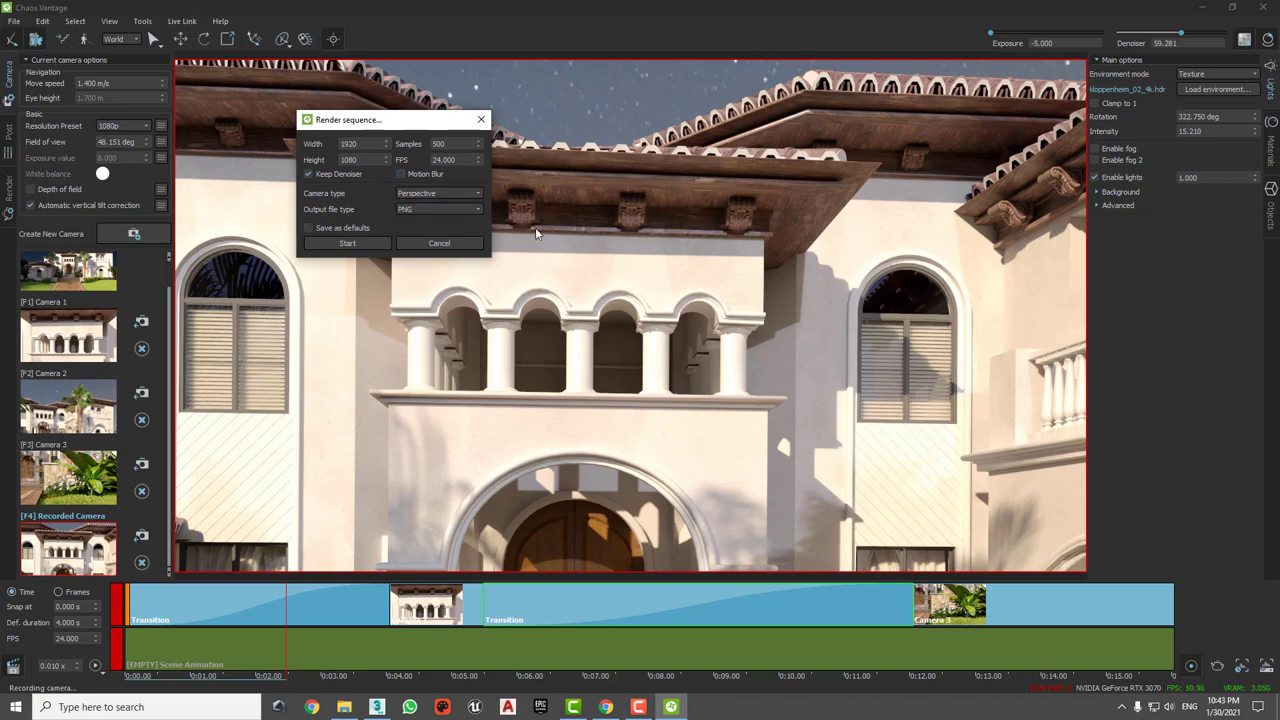
Step: Start the render and create and open a 'test render' folder on the Desktop
left_click(374, 244)
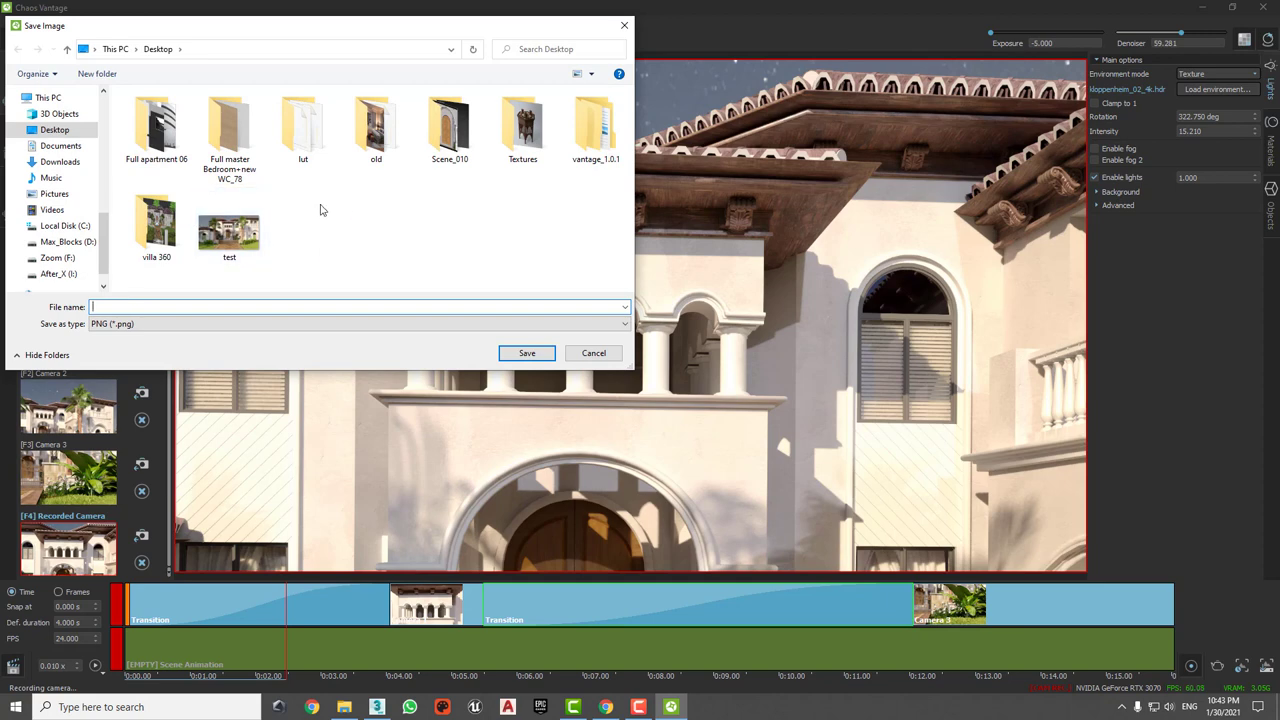
right_click(358, 228)
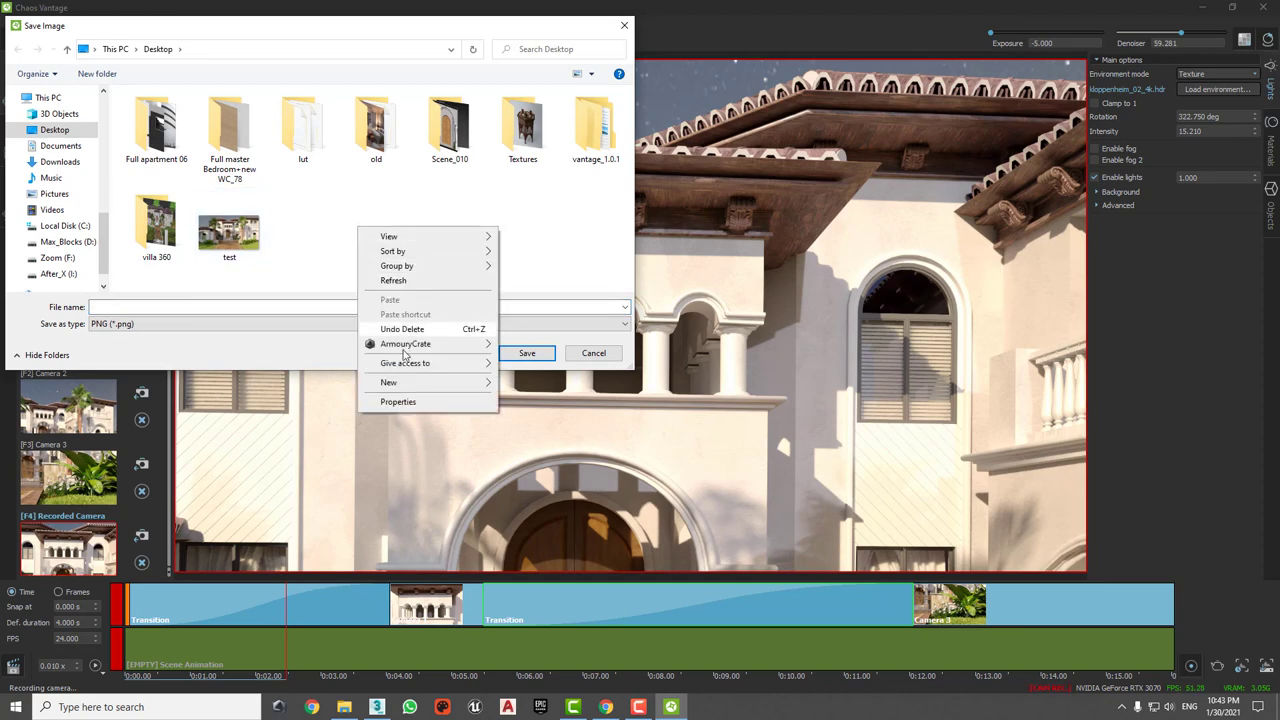
mouse_move(389, 382)
left_click(531, 384)
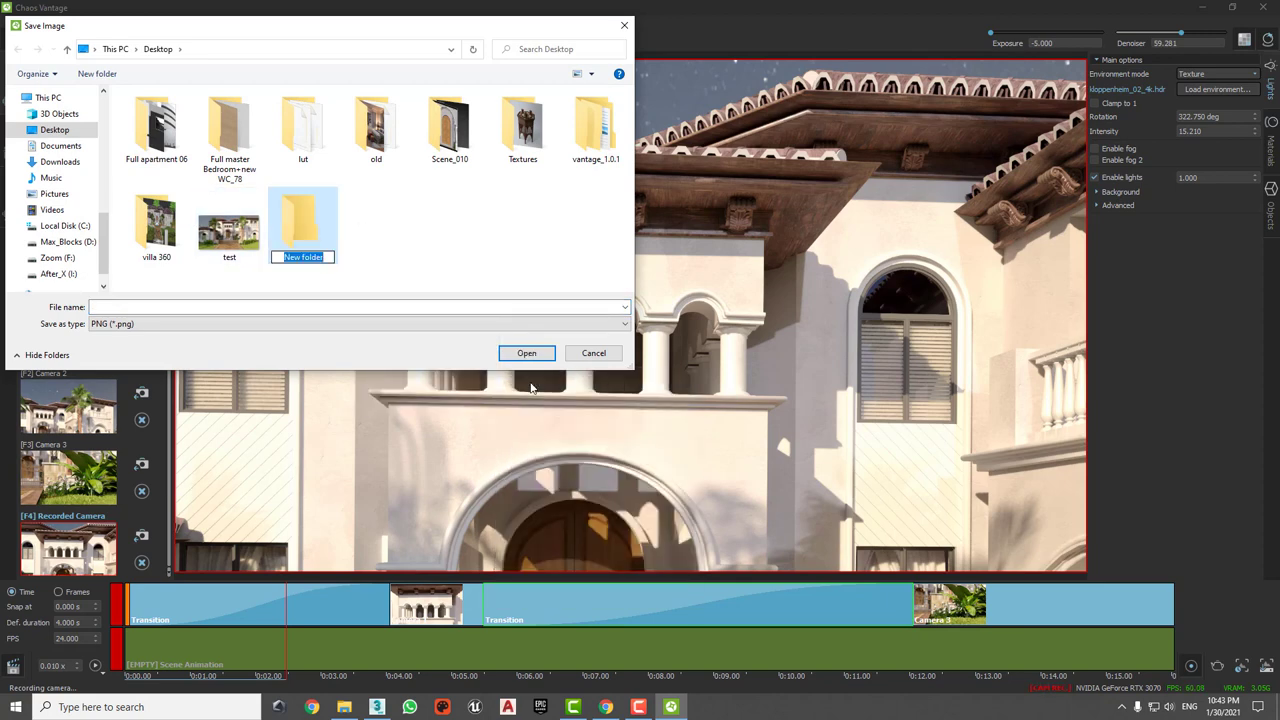
type("test r")
type("ender")
key("Return")
double_click(310, 228)
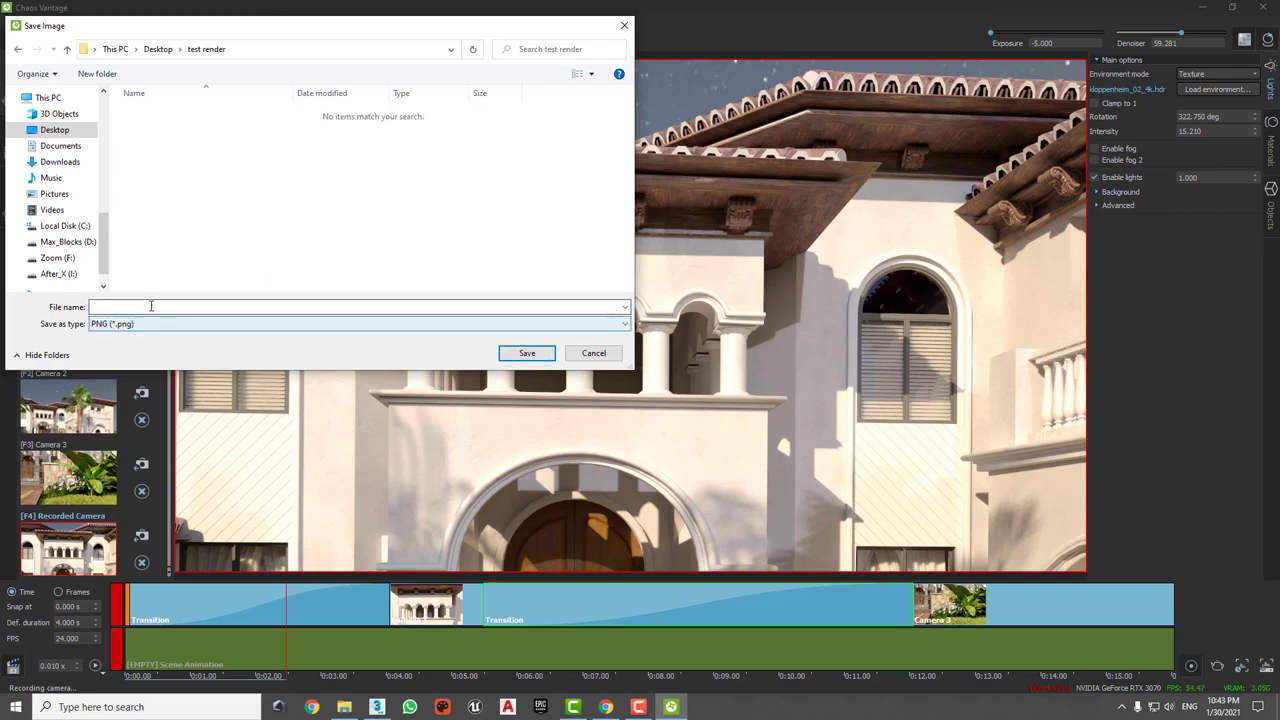
Step: Name the output file 'villa' and save to begin rendering the sequence
left_click(152, 306)
type("villa")
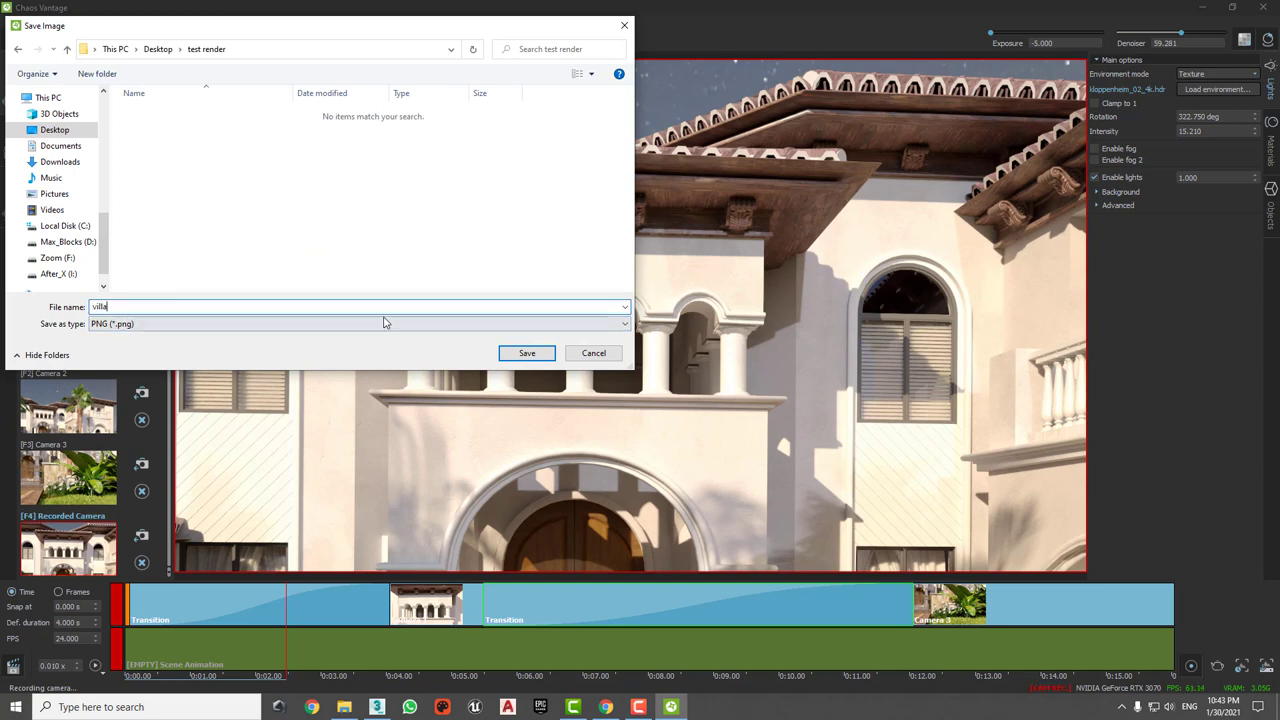
double_click(288, 305)
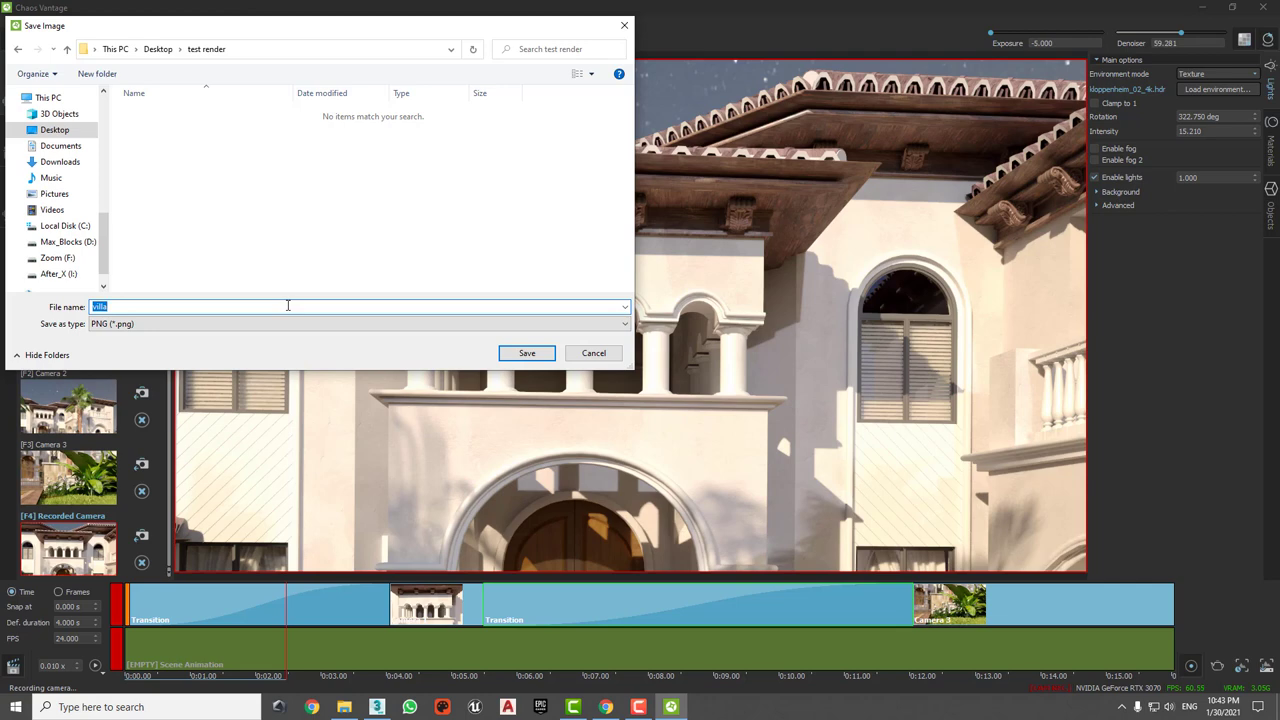
left_click(288, 305)
left_click(527, 353)
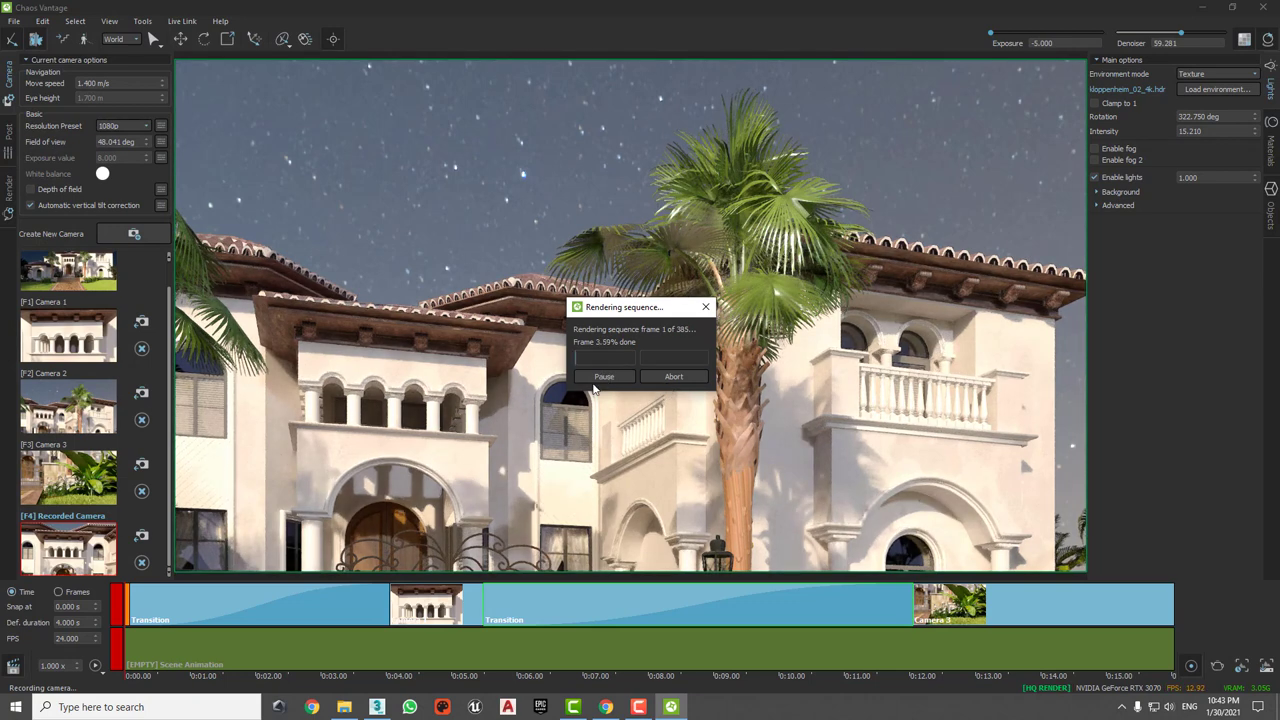
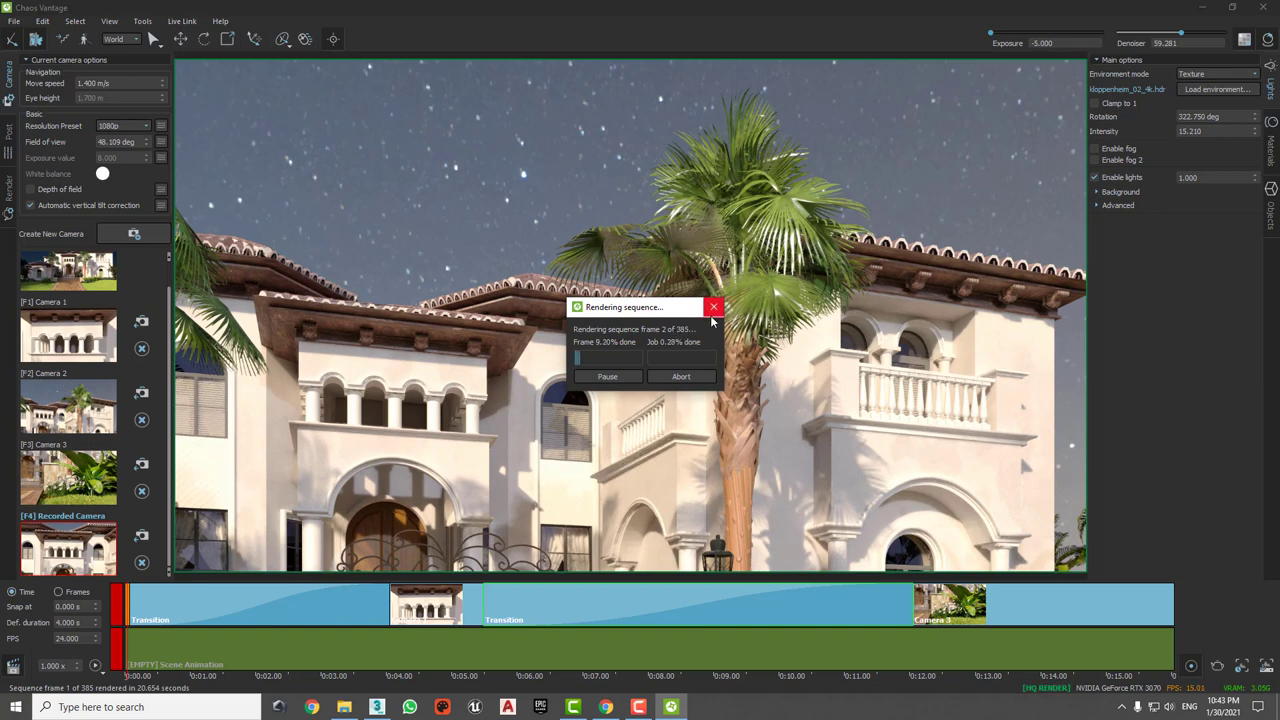
Step: Close the sequence render progress window and bring the 3ds Max bedroom scene up maximized
left_click(713, 307)
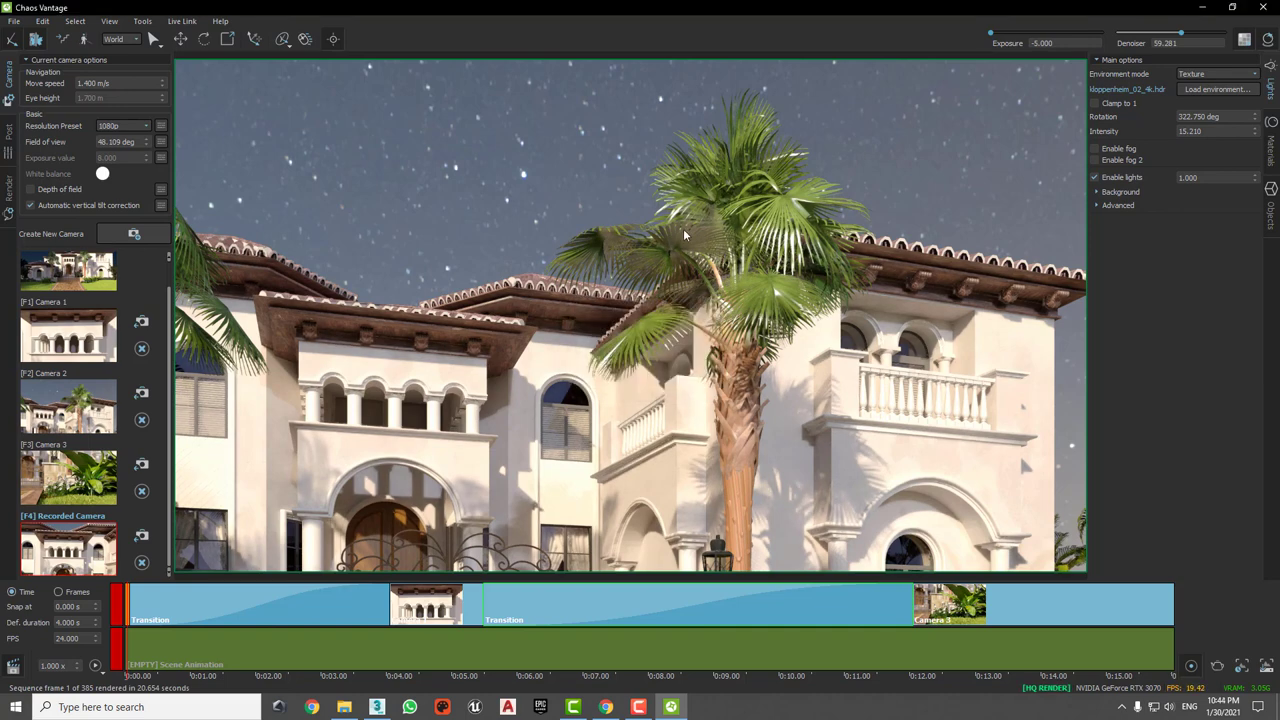
left_click(376, 707)
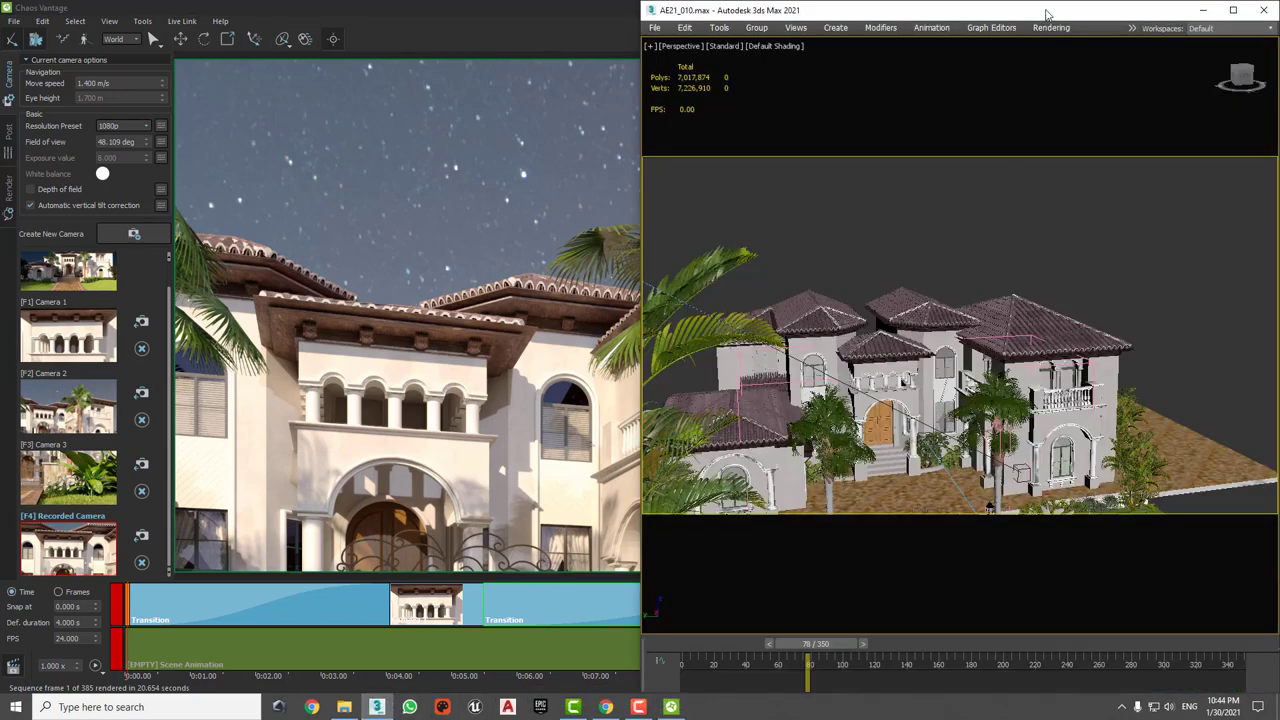
left_click_drag(1050, 10, 737, 172)
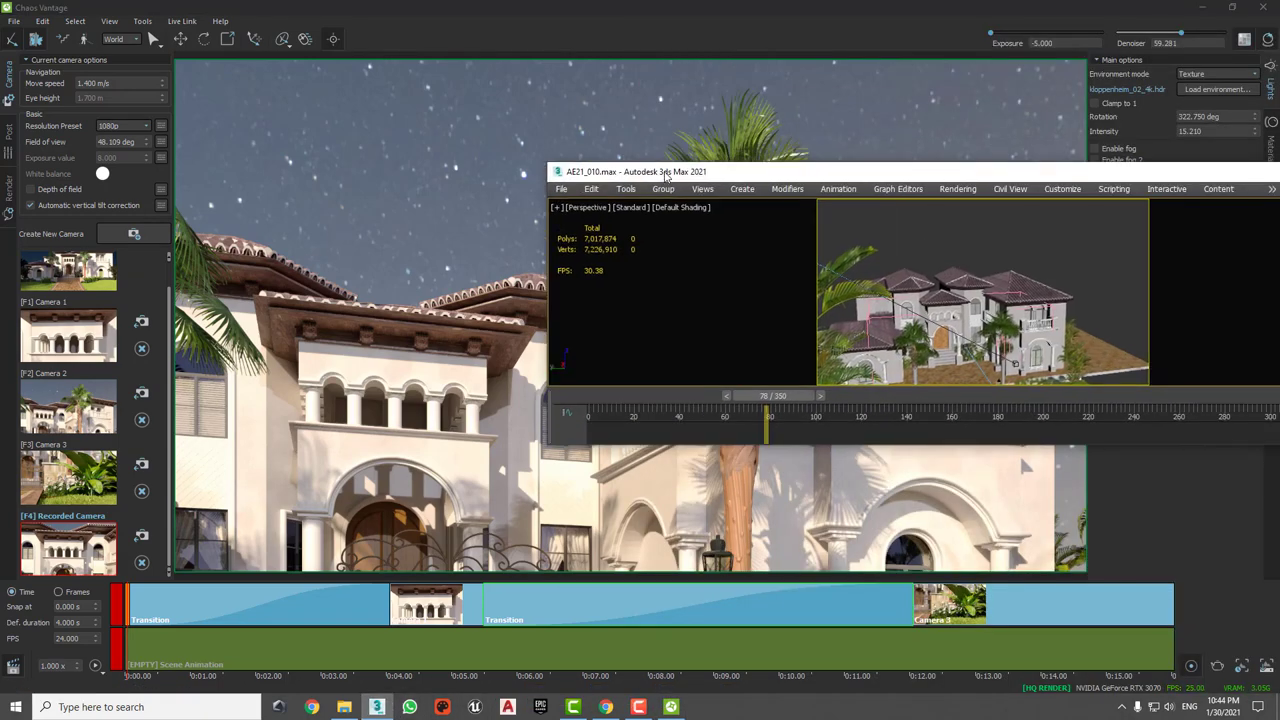
double_click(737, 168)
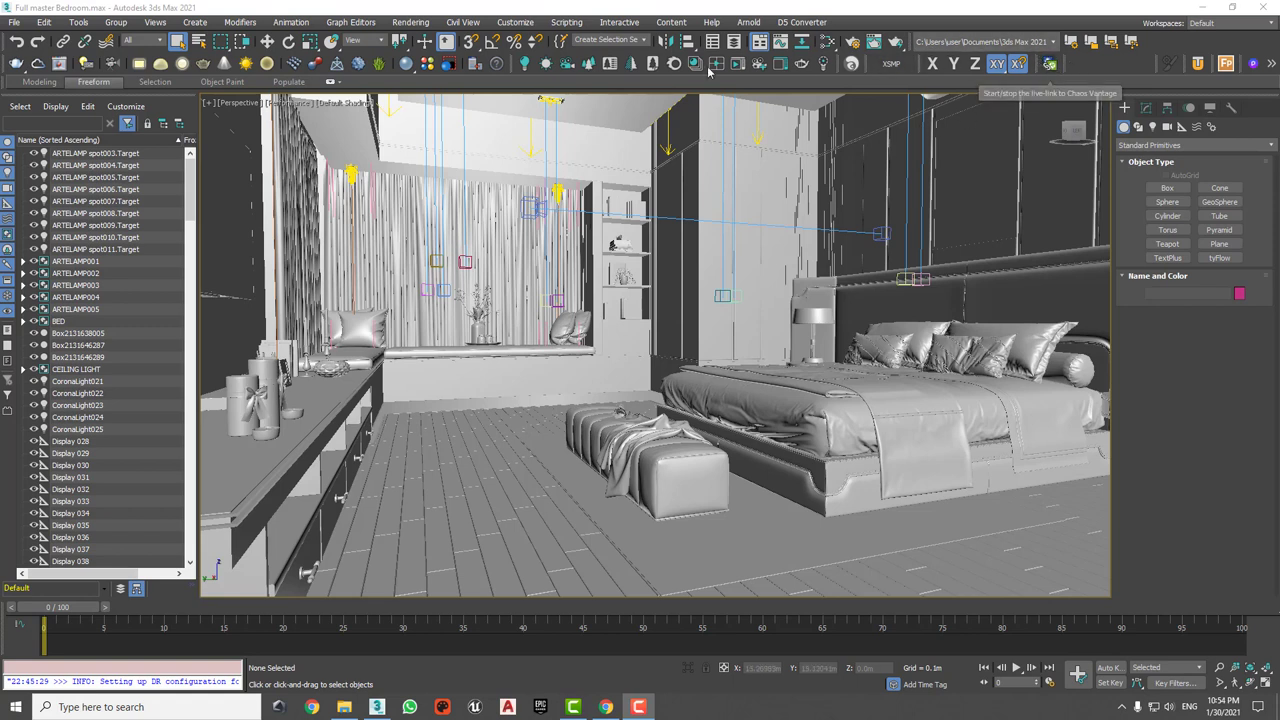
Step: Export the scene with the .vrscene exporter to Desktop 360_interior.vrscene, replacing the existing file
right_click(546, 246)
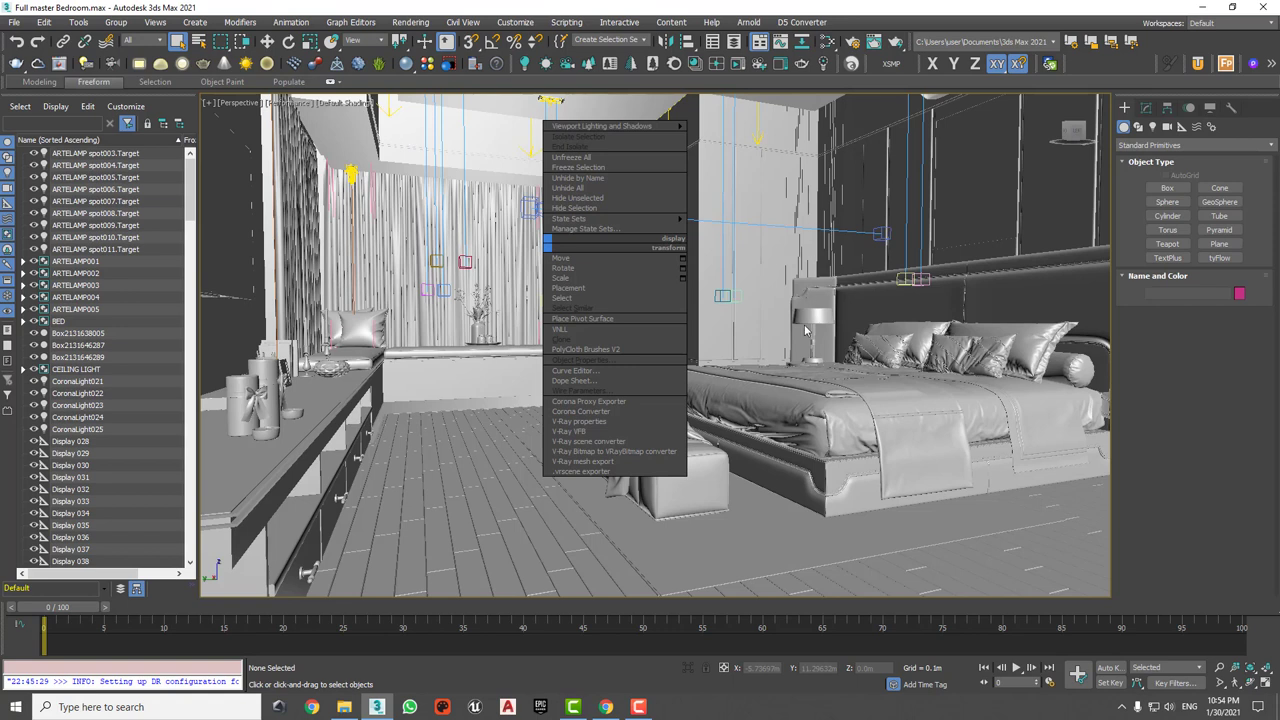
left_click(598, 472)
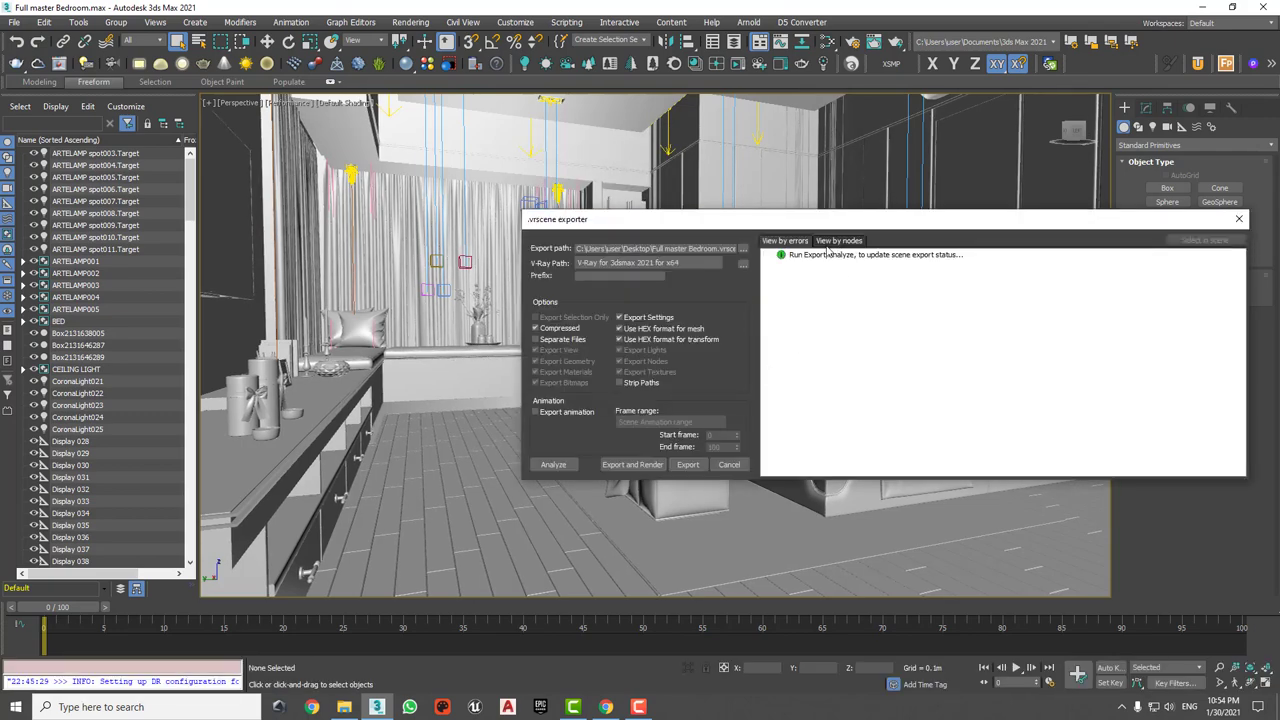
left_click(742, 248)
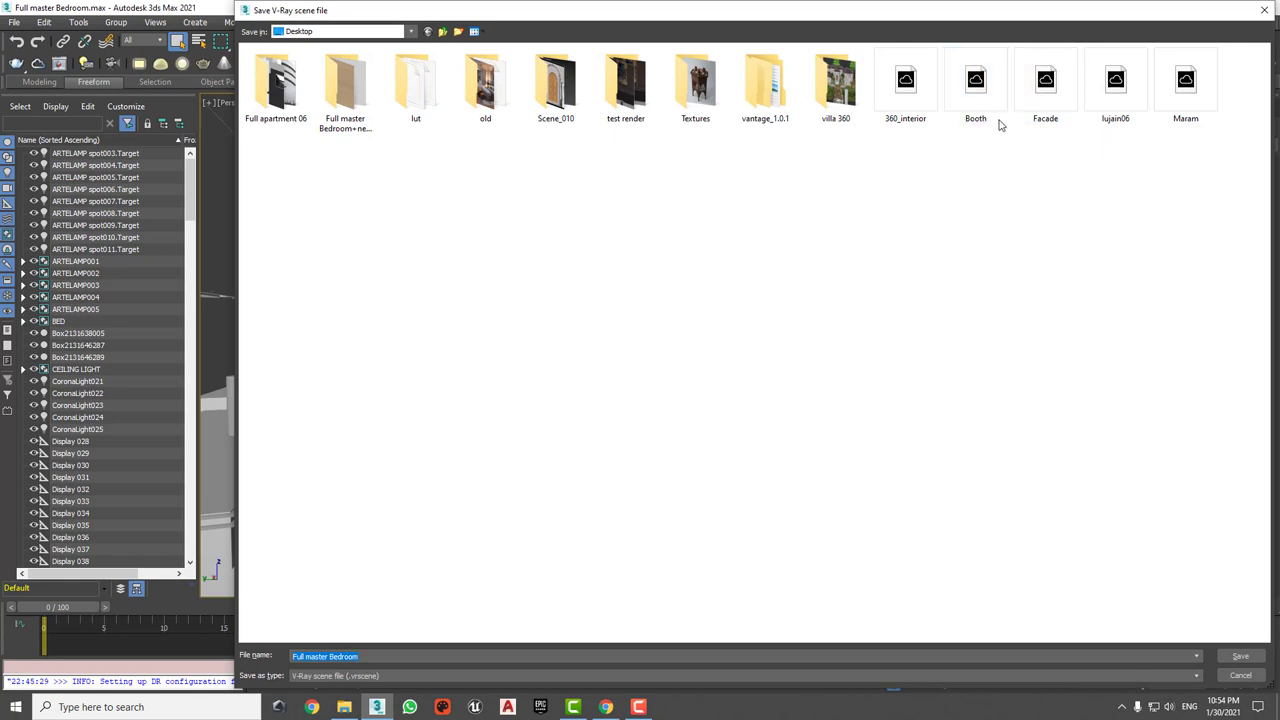
left_click(928, 112)
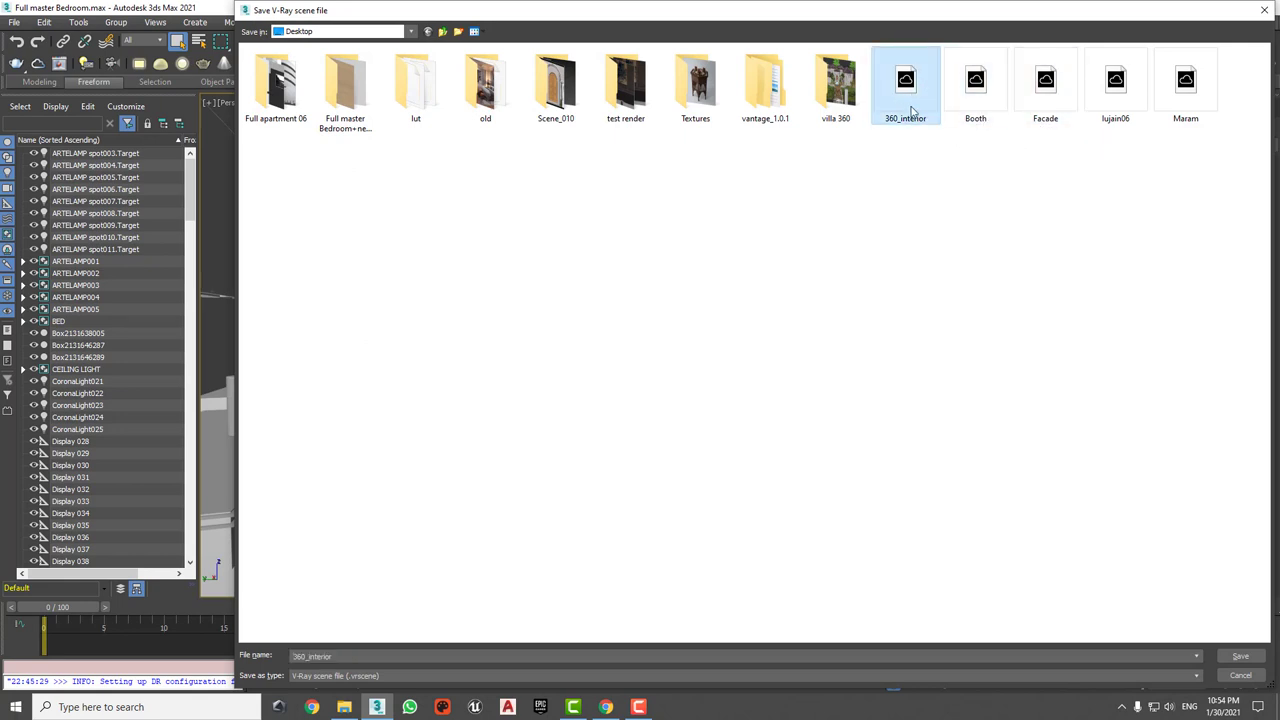
left_click(1086, 171)
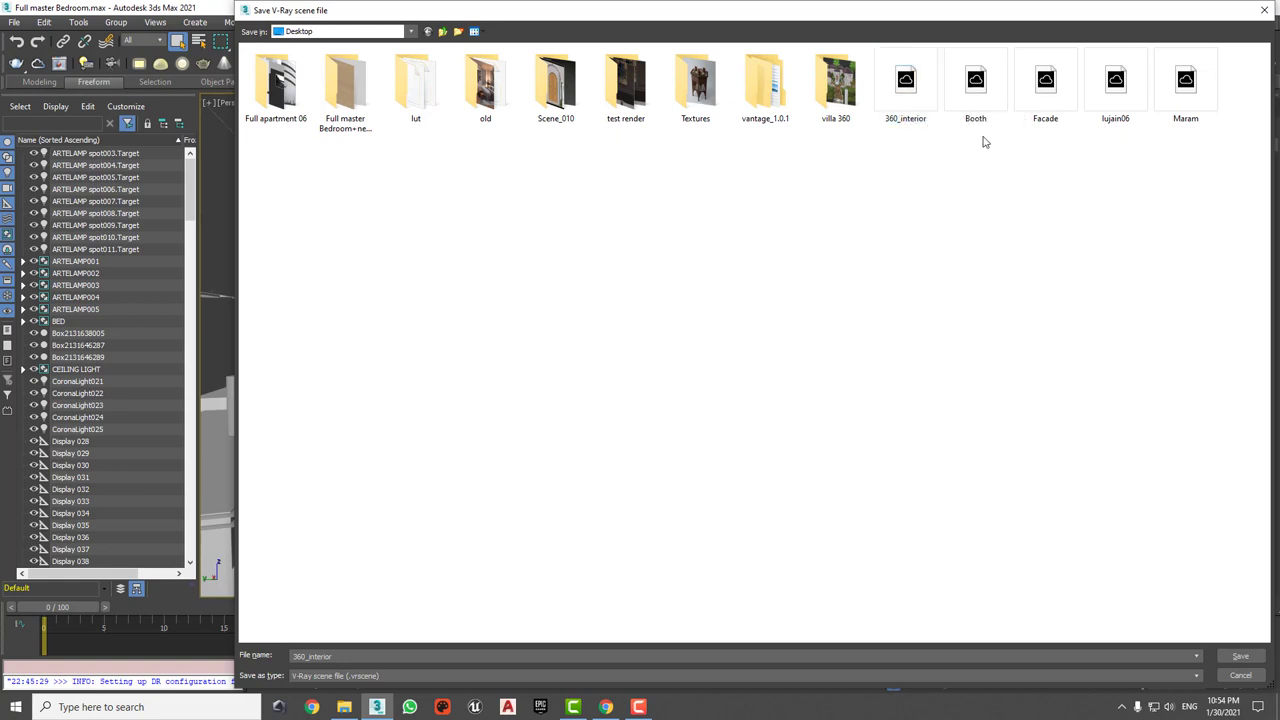
left_click(893, 96)
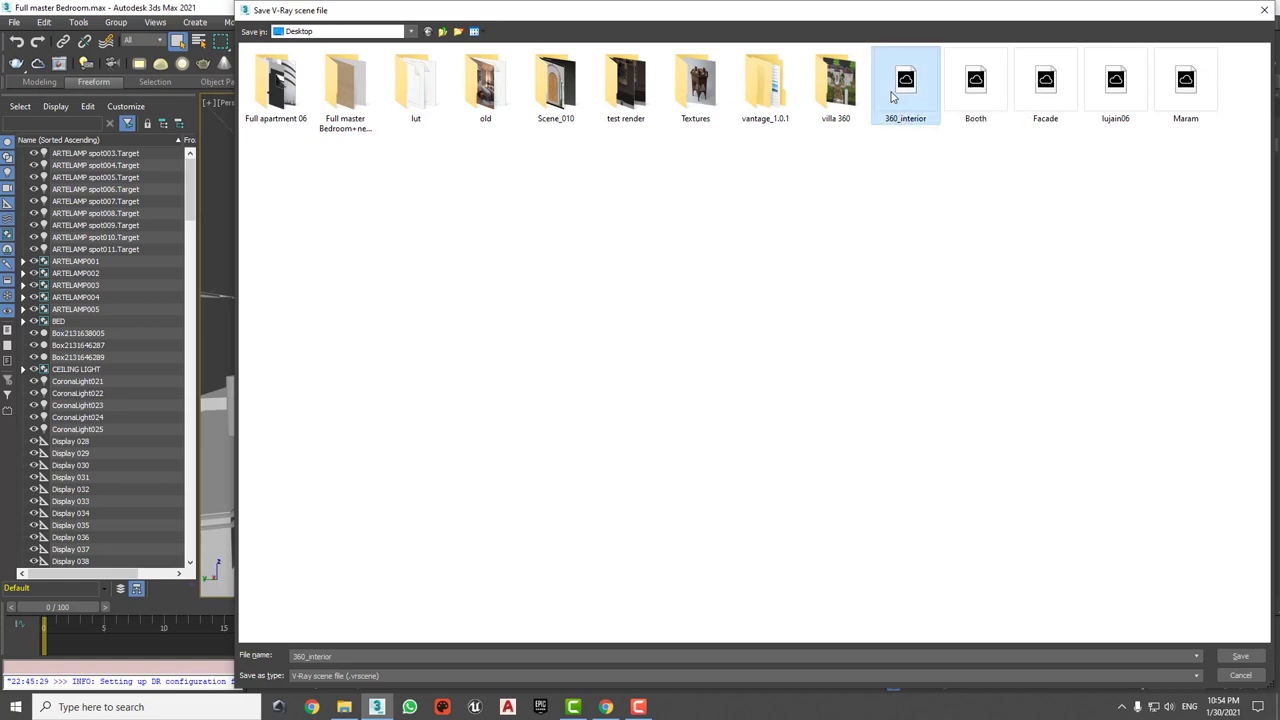
left_click(1240, 656)
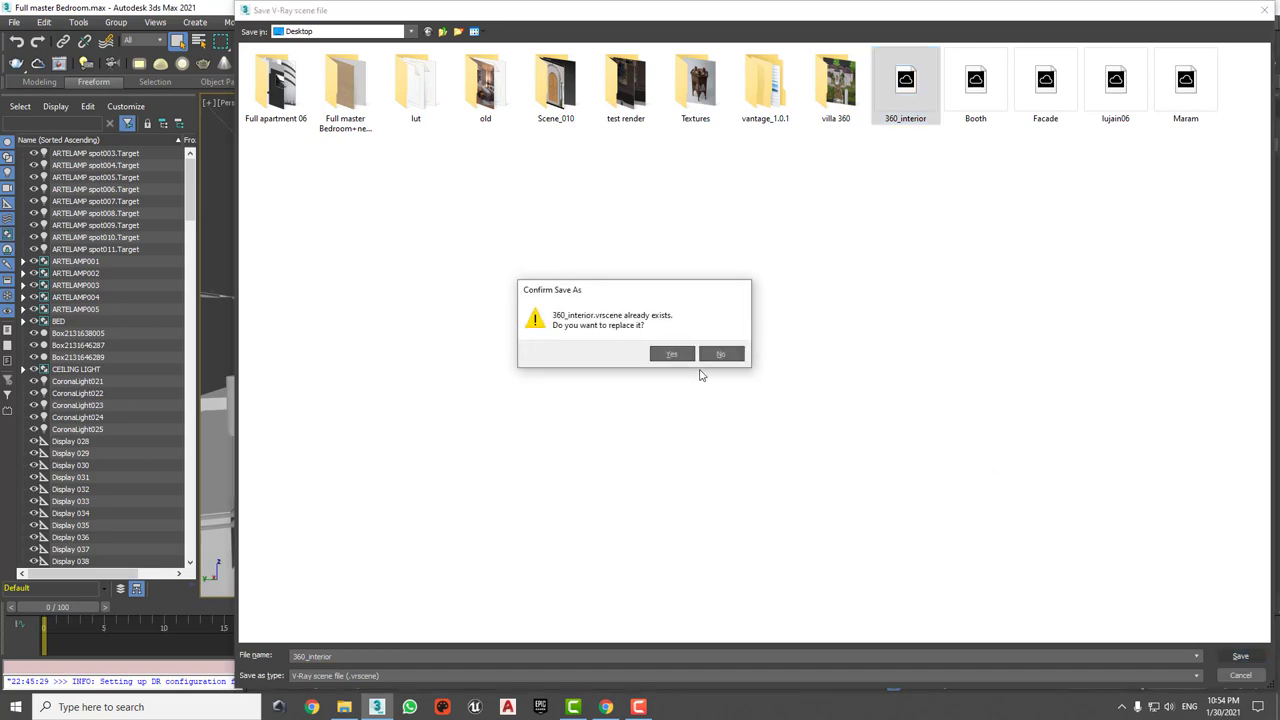
left_click(686, 356)
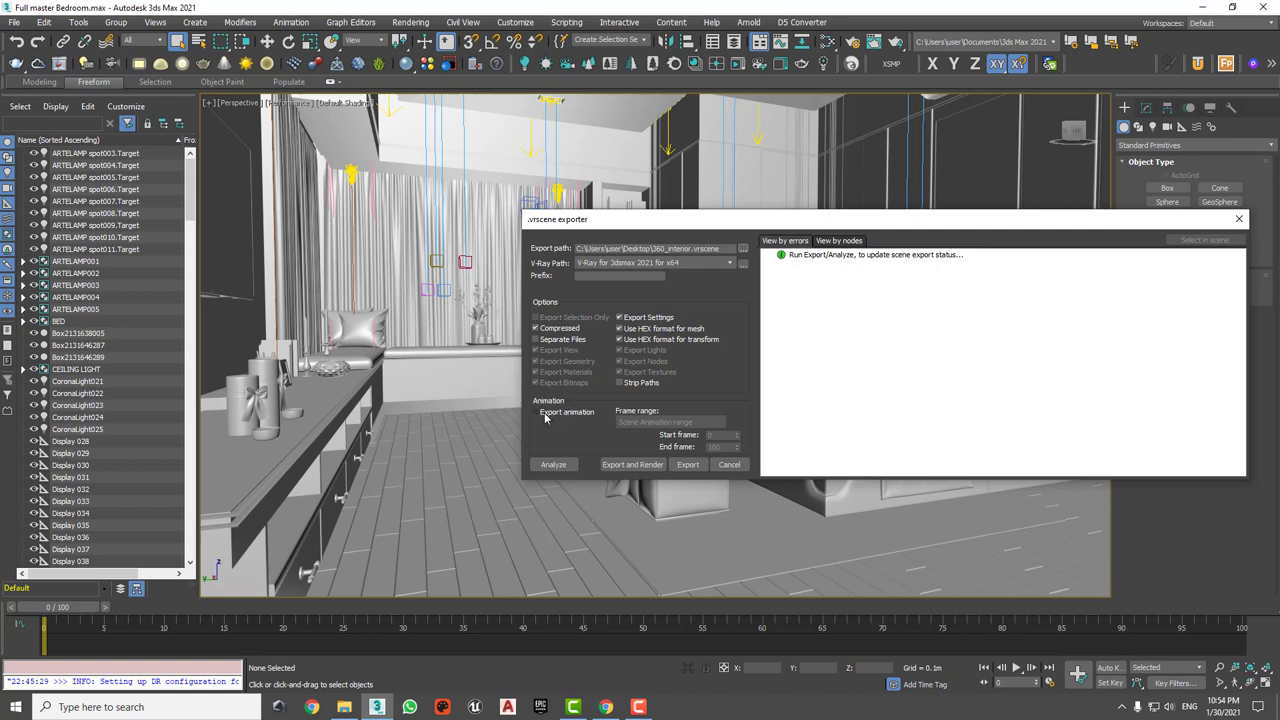
left_click(685, 465)
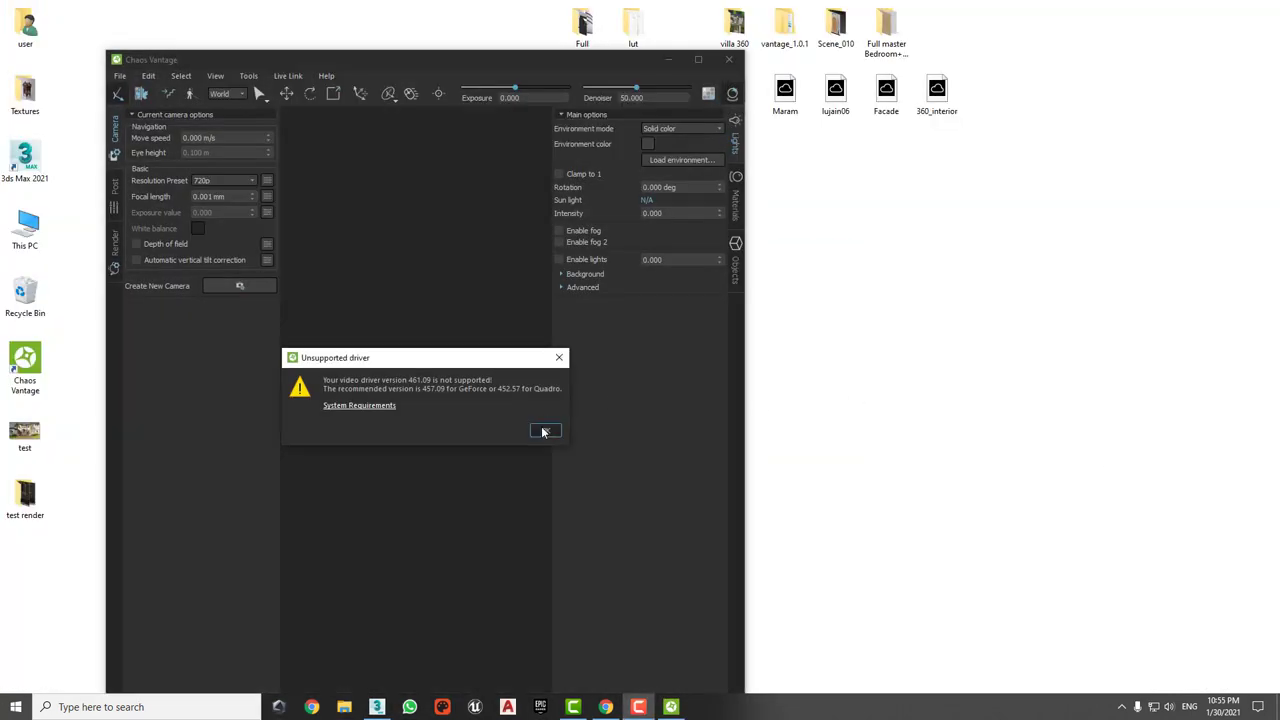
Step: Dismiss the unsupported-driver warning and open 360_interior.vrscene from the Desktop
left_click(544, 432)
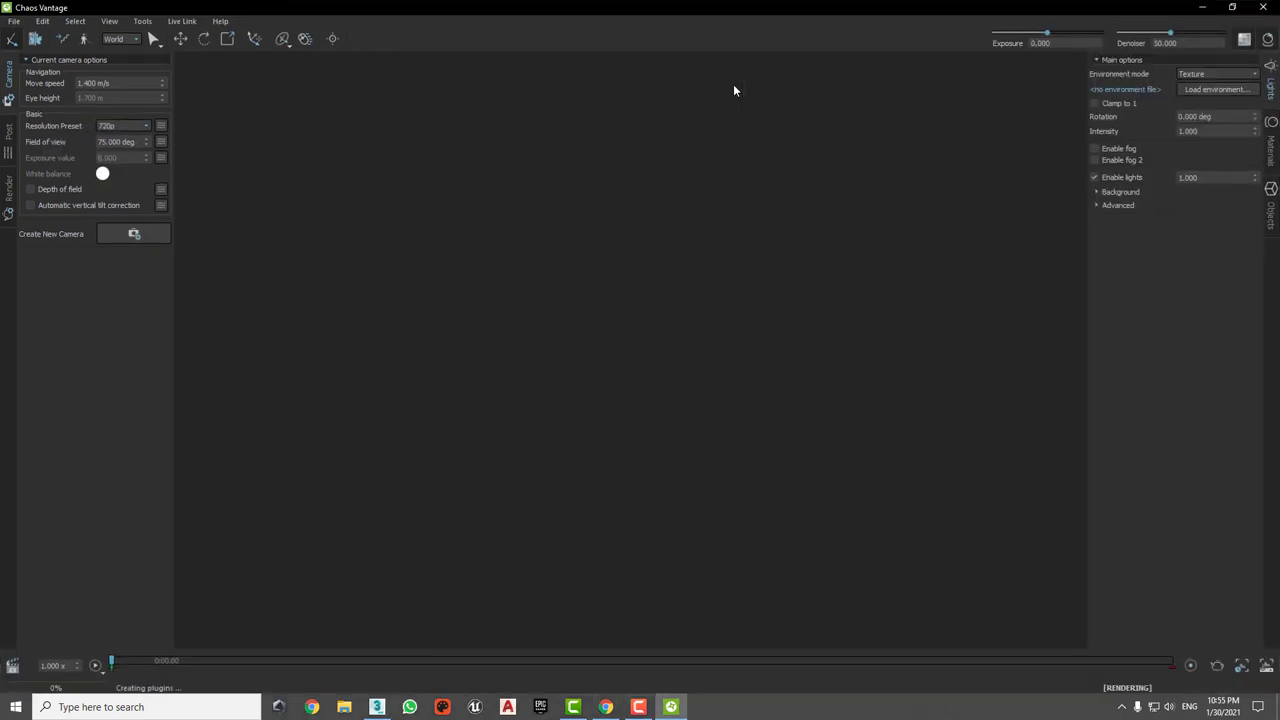
left_click(15, 21)
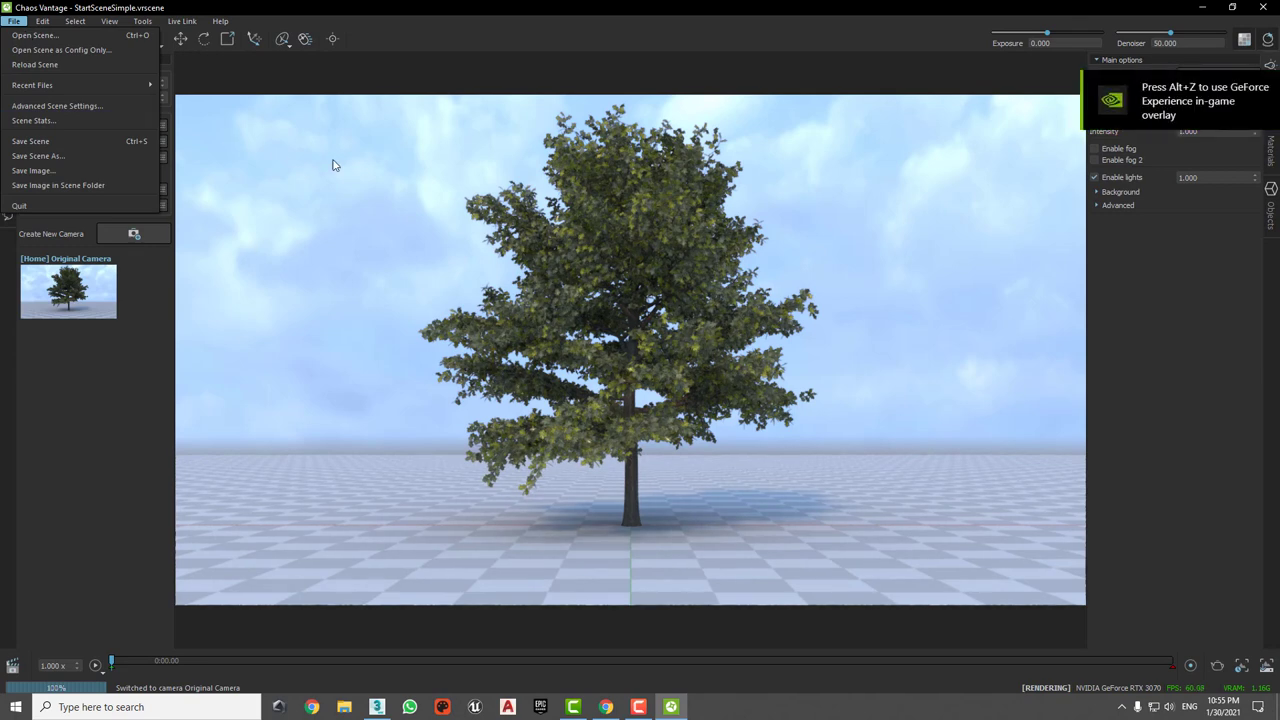
left_click(10, 36)
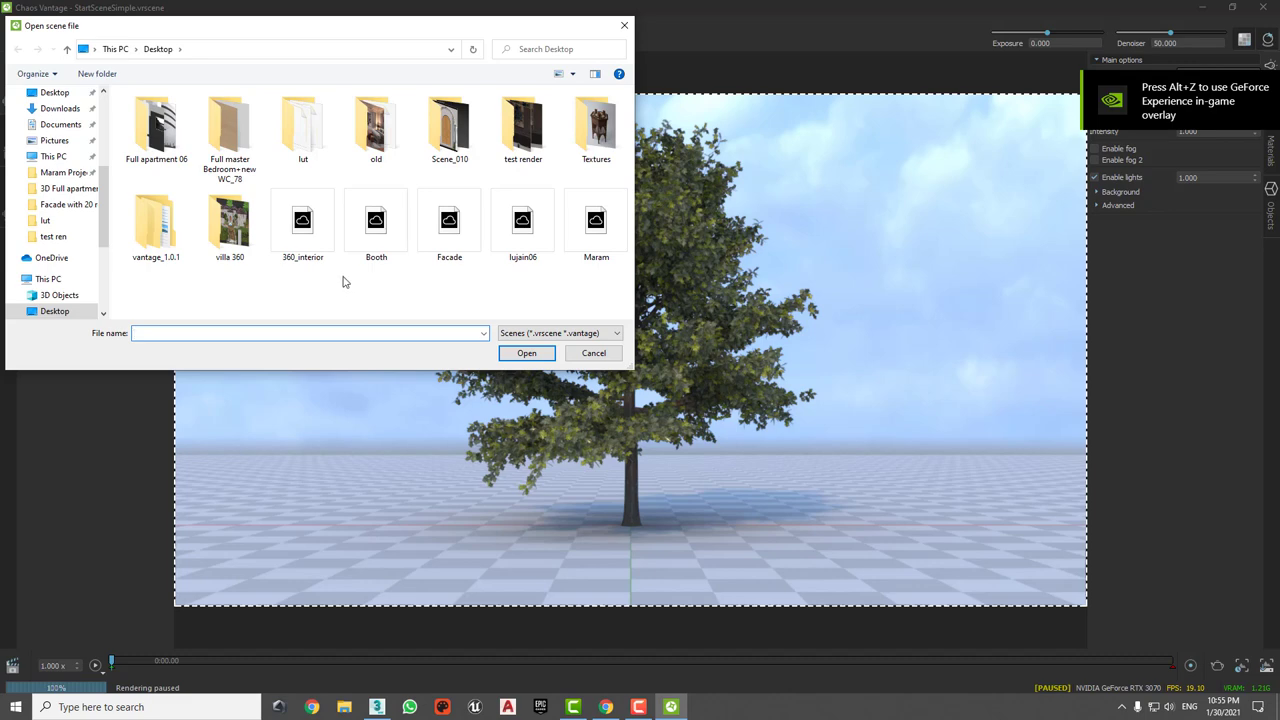
double_click(302, 225)
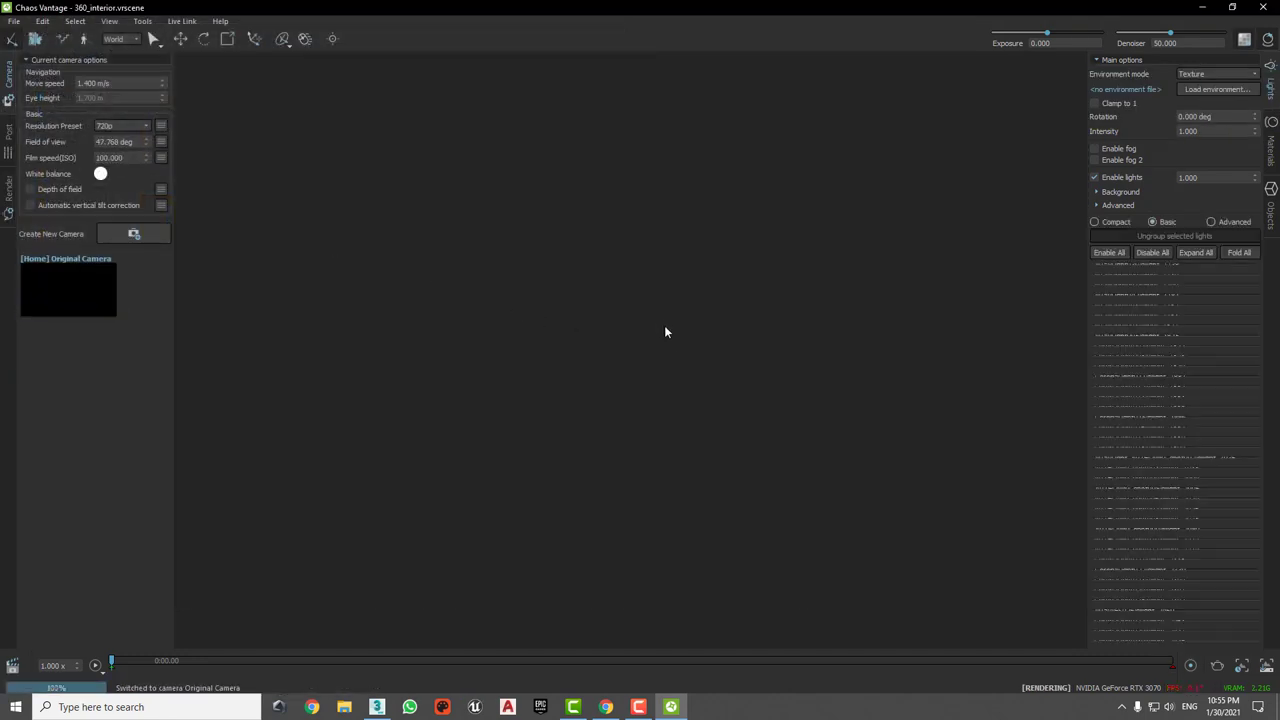
Step: Select the dark striped pillows and the white back pillows on the bed
key("s")
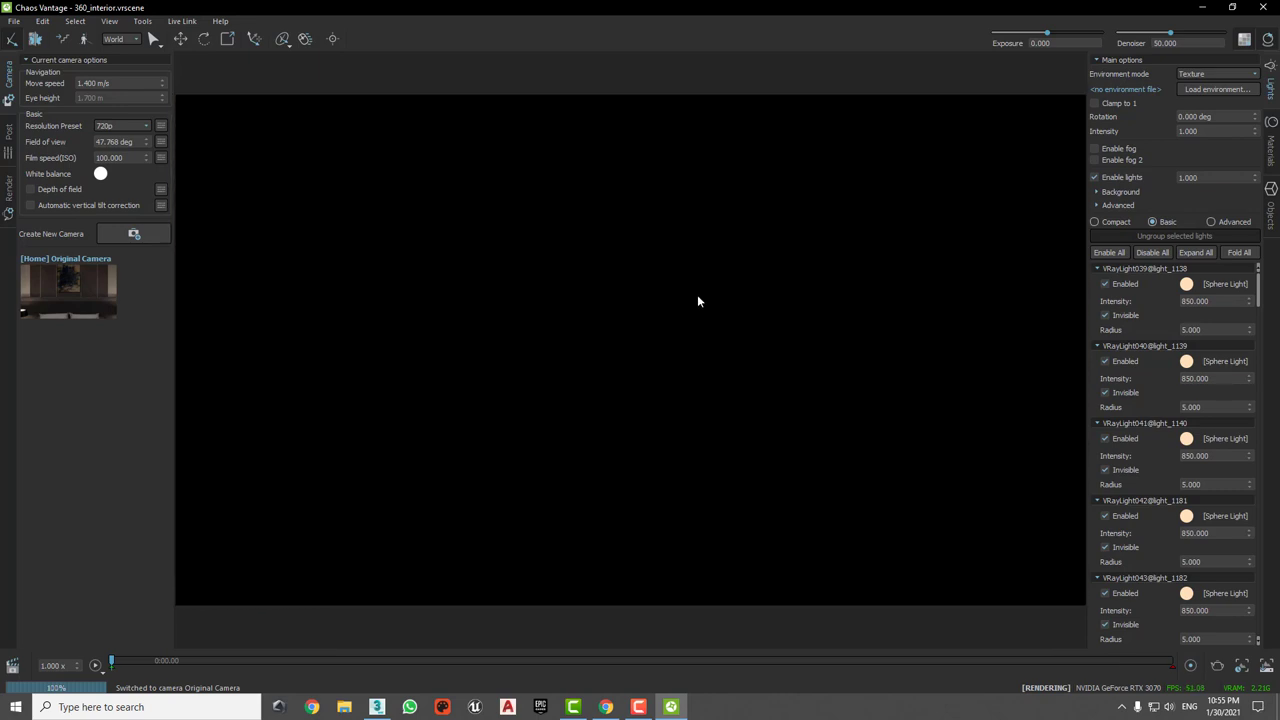
left_click_drag(703, 309, 702, 318)
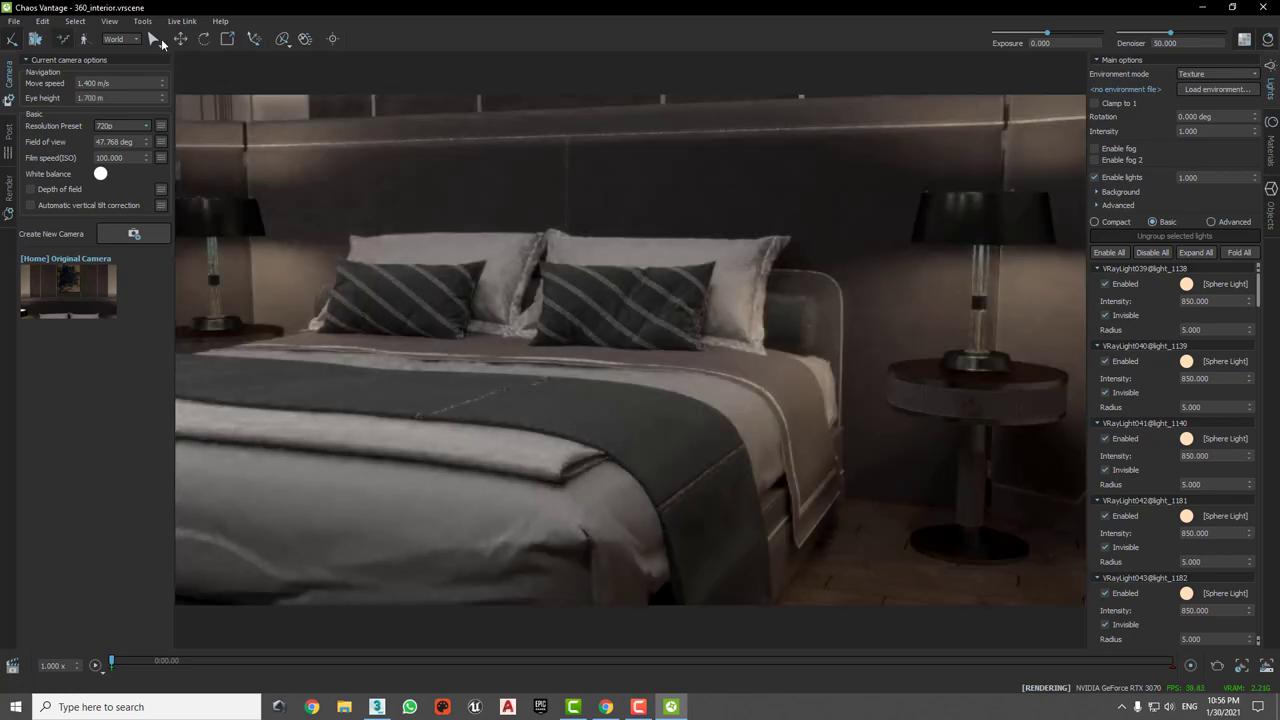
left_click(434, 288)
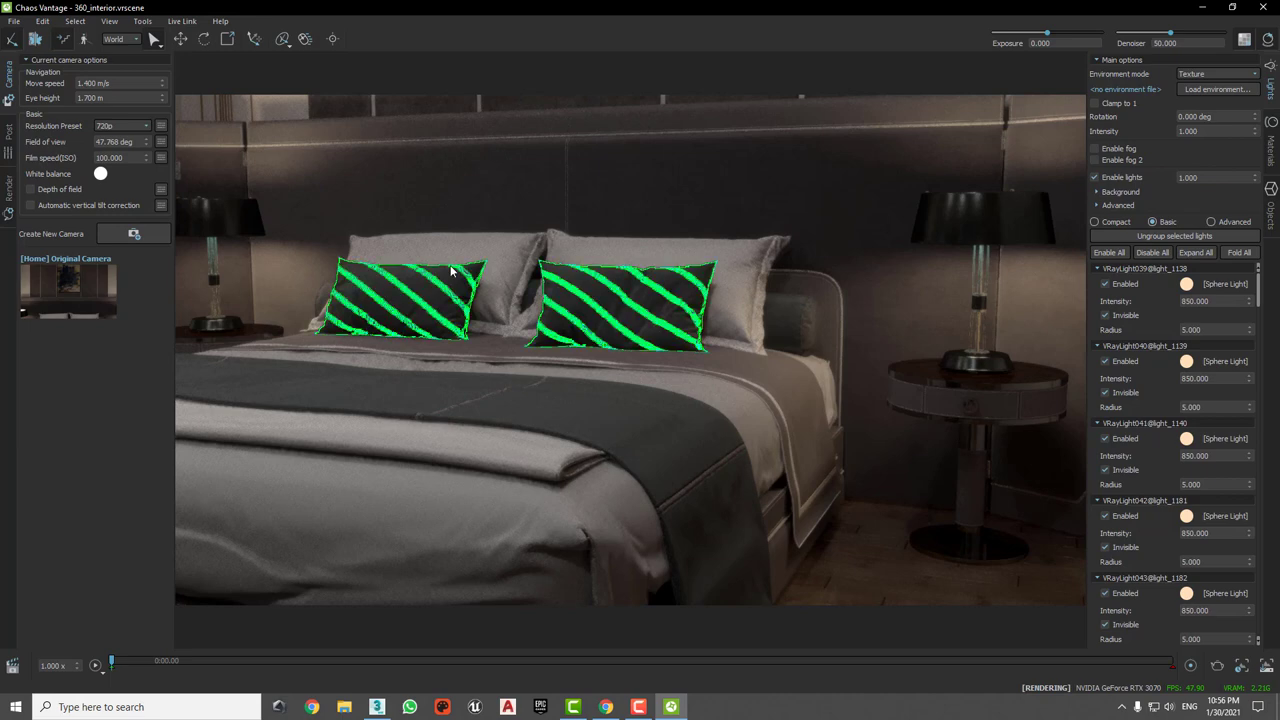
left_click_drag(527, 292, 539, 296)
scroll(618, 325, "down", 3)
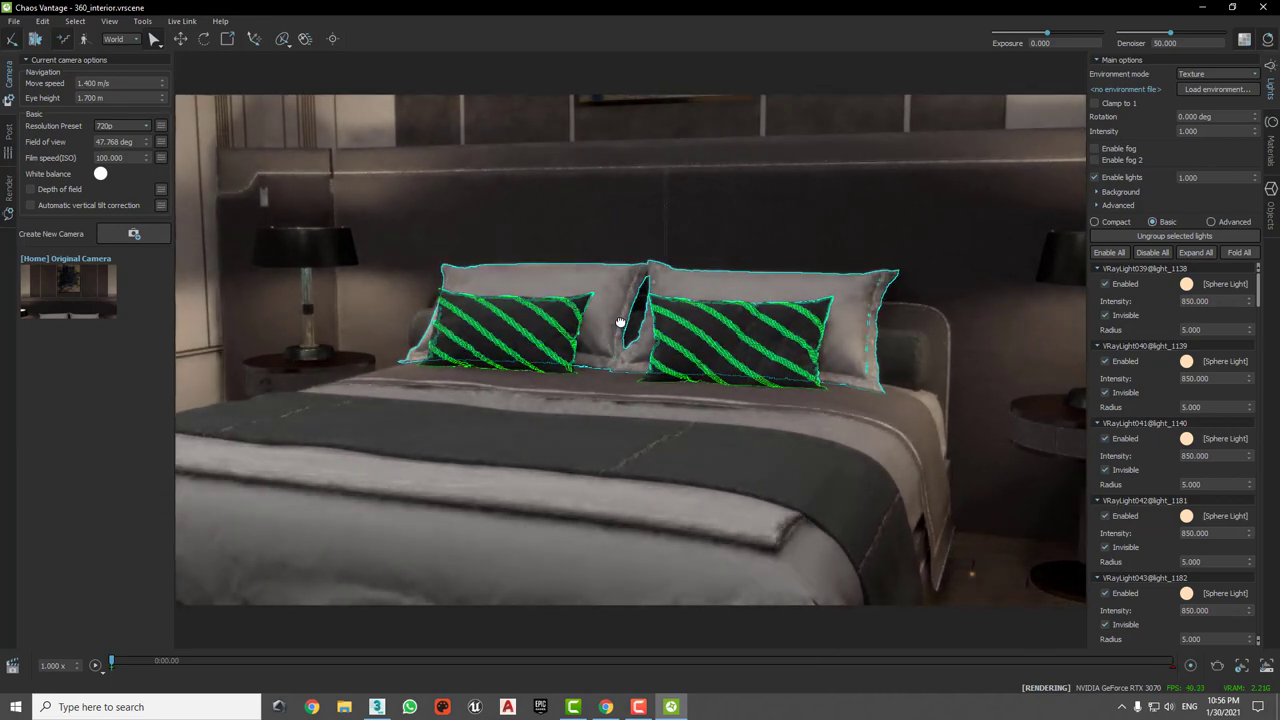
scroll(618, 325, "down", 2)
scroll(618, 320, "up", 1)
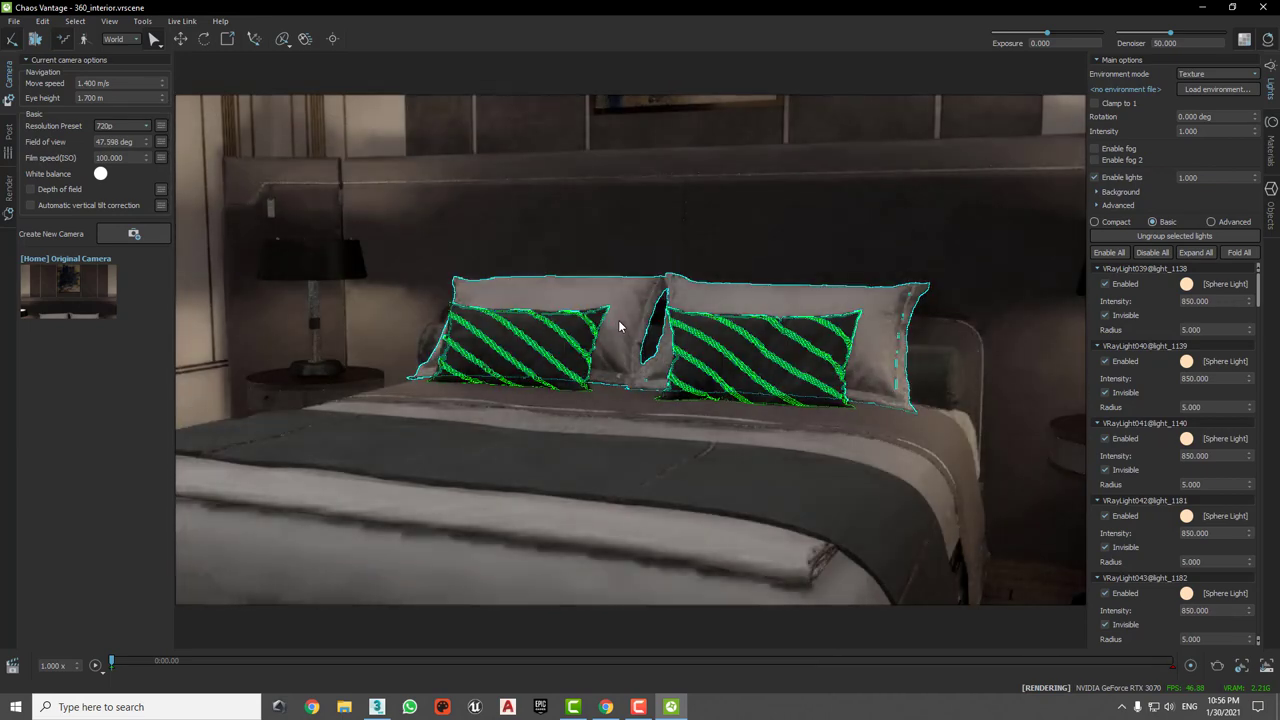
scroll(618, 320, "up", 2)
scroll(622, 321, "up", 2)
scroll(625, 322, "down", 3)
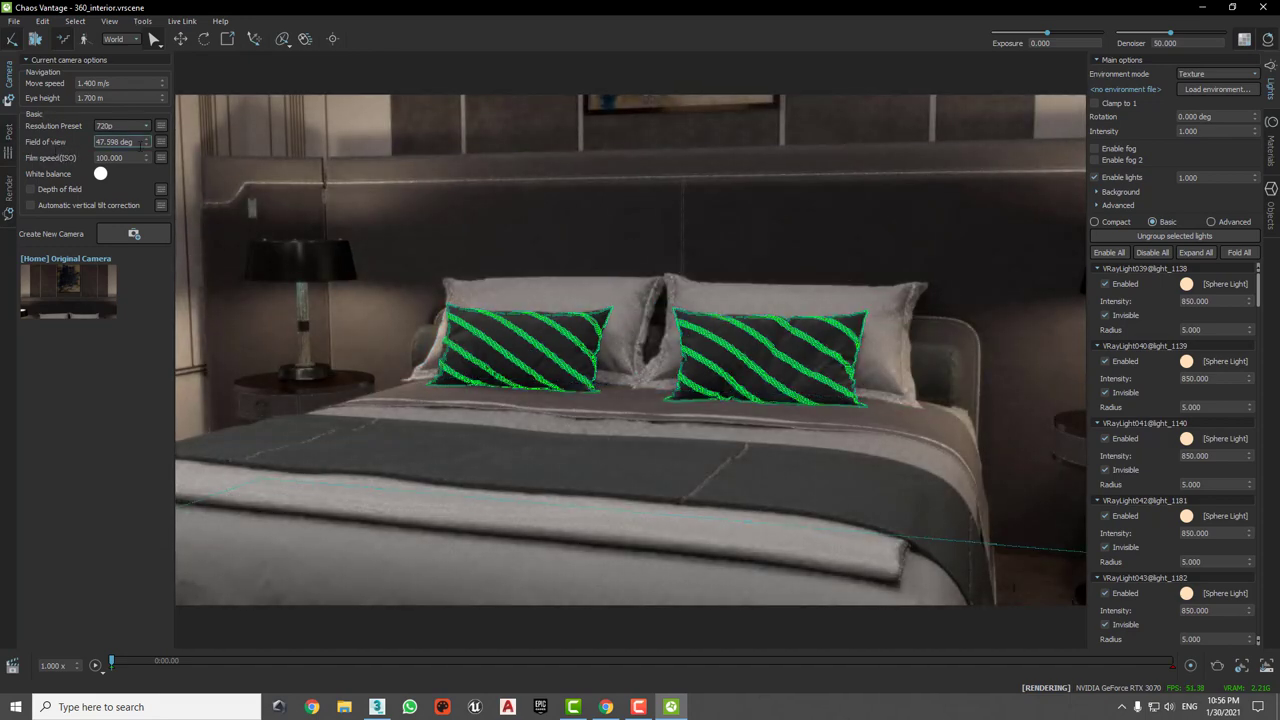
Step: Set the camera field of view to 55 degrees, then widen it to 75 degrees
mouse_move(148, 145)
left_mouse_down()
mouse_move(153, 133)
mouse_move(121, 145)
left_mouse_up()
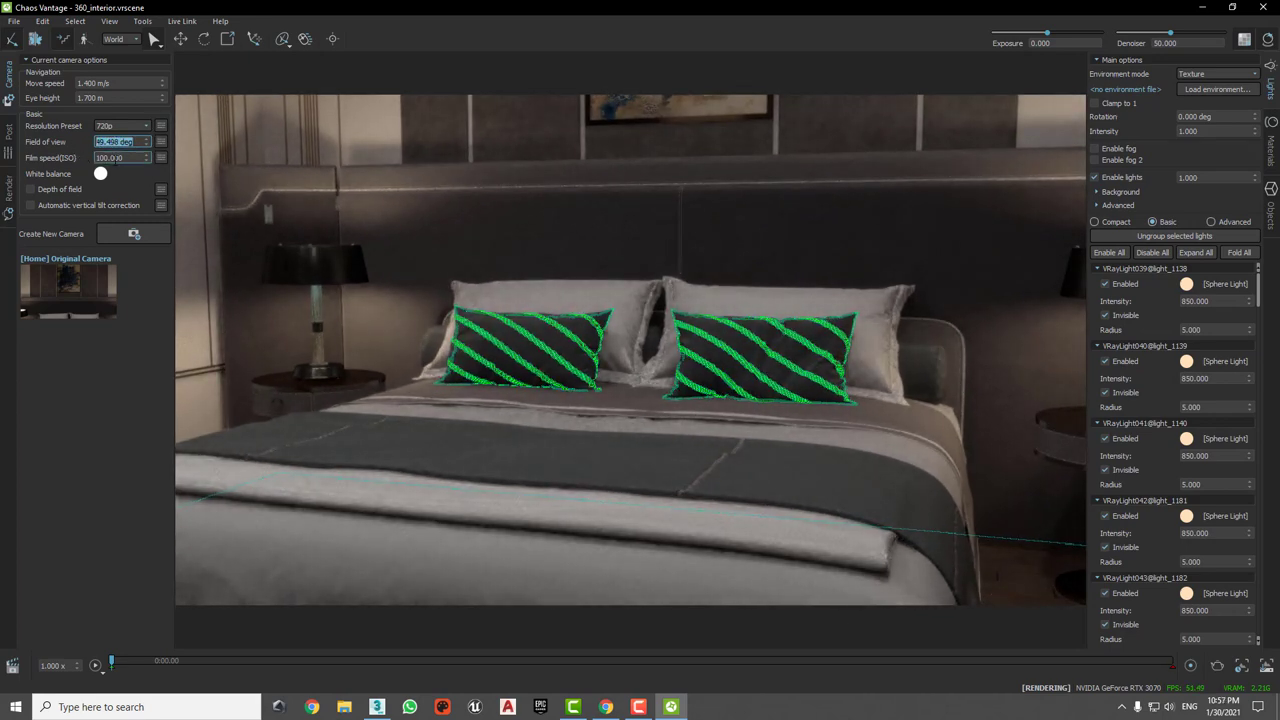
type("55")
key("Return")
left_click_drag(147, 141, 160, 86)
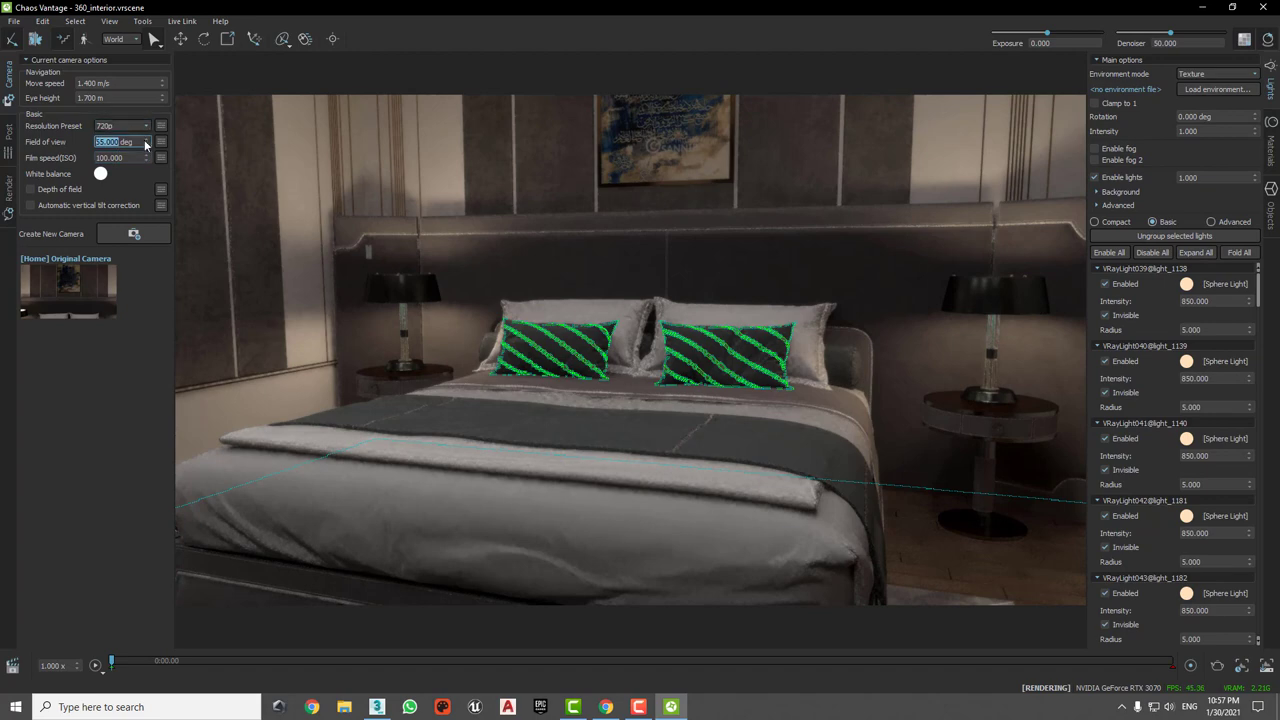
type("75")
key("Return")
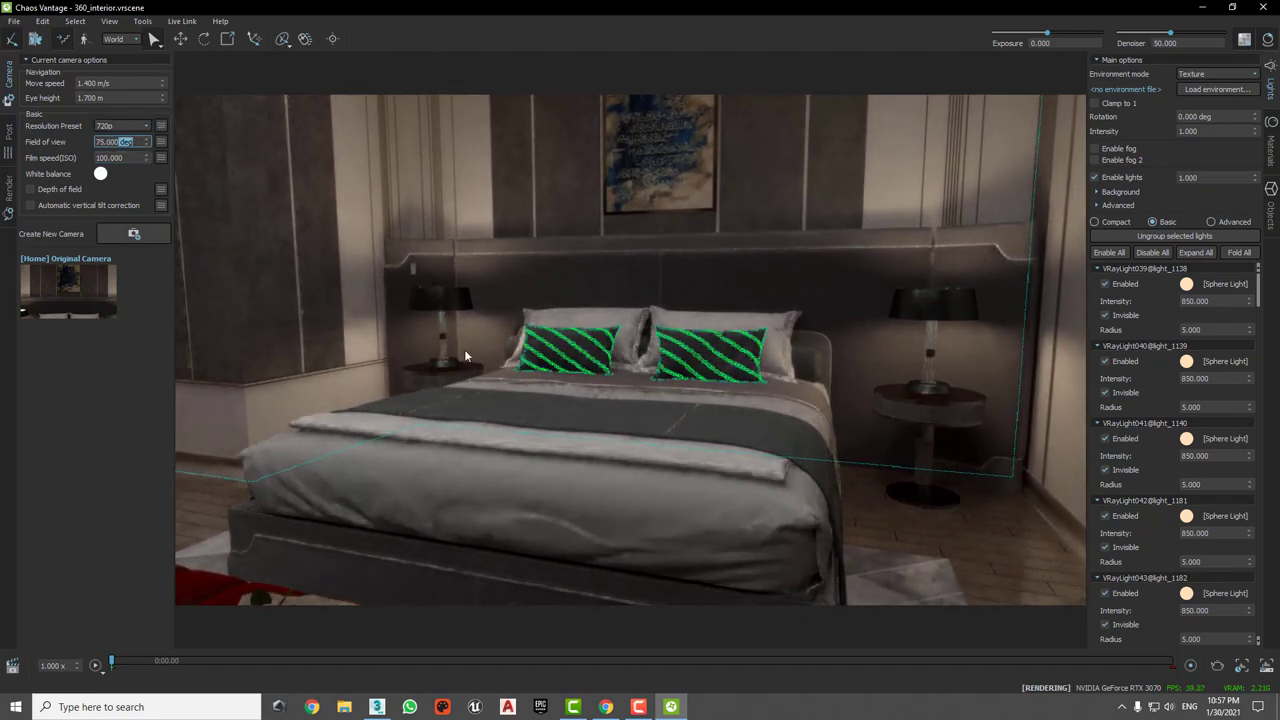
Step: Tilt the view to reveal the floor and rug, then bring up 3ds Max
left_click(464, 349)
mouse_move(464, 349)
middle_mouse_down()
mouse_move(490, 343)
mouse_move(481, 353)
middle_mouse_up()
scroll(481, 353, "up", 2)
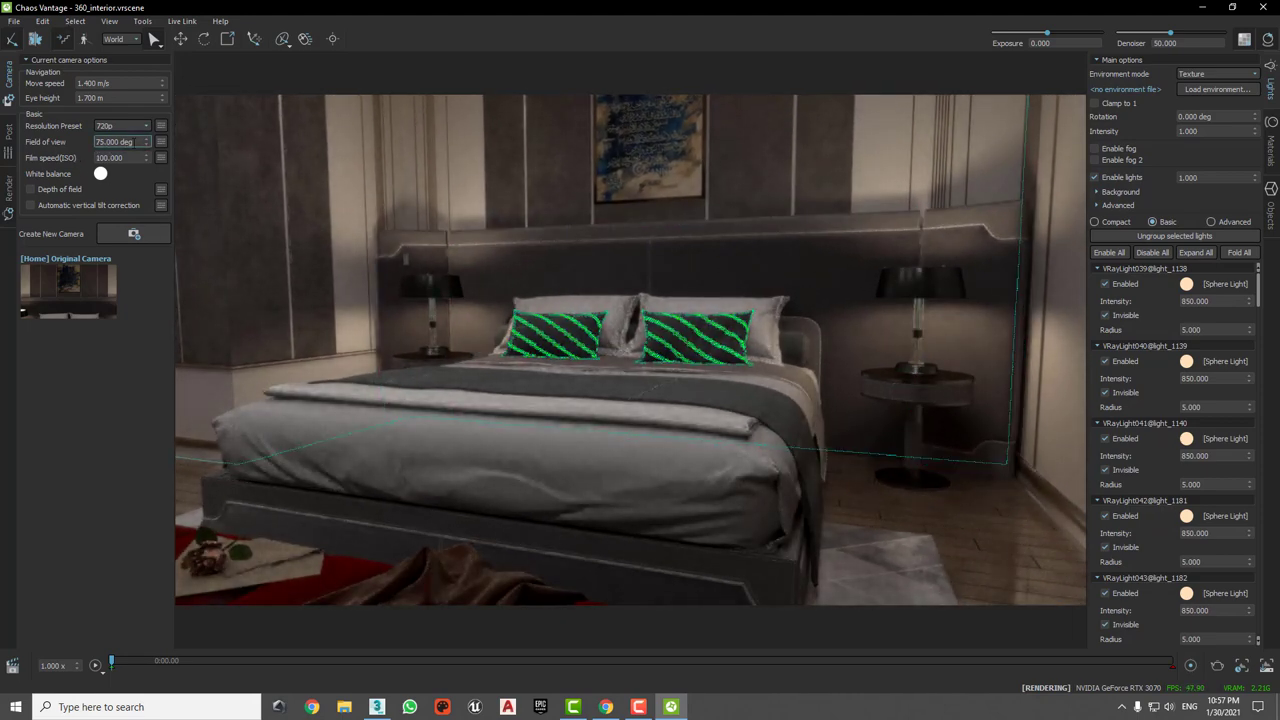
left_click(377, 707)
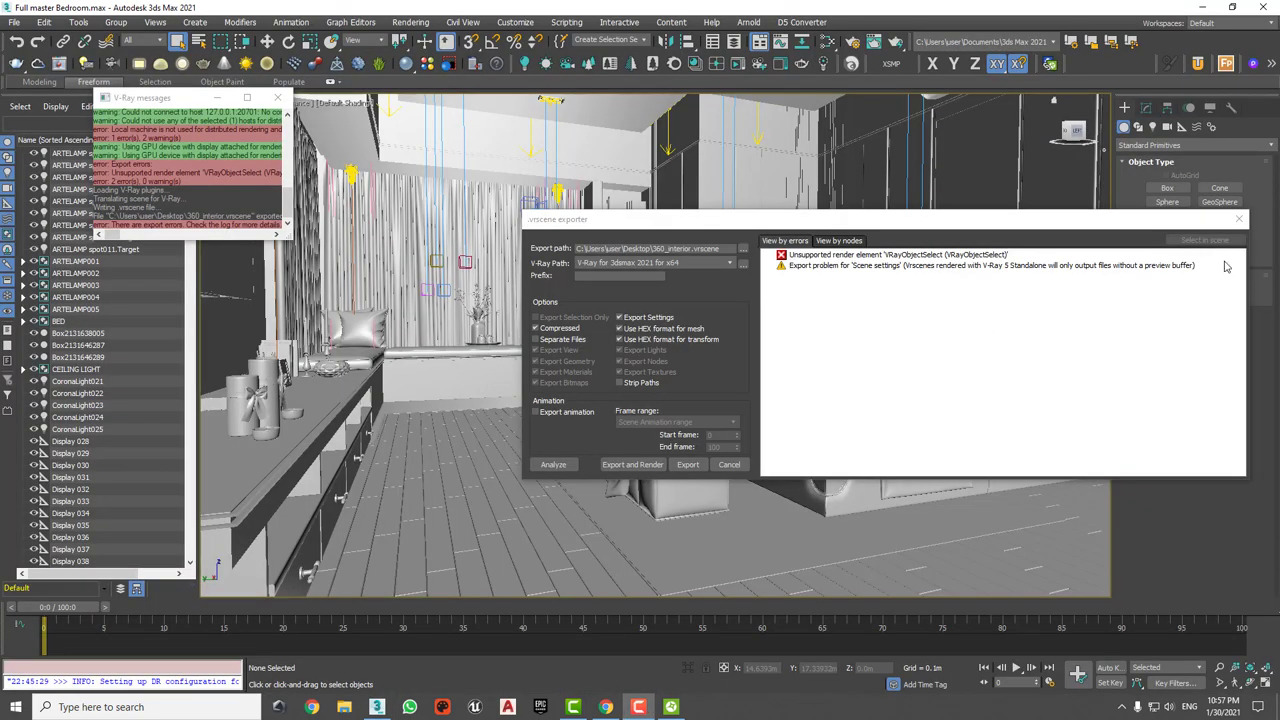
Step: Close the exporter, set VRayCam's focal length to 28 mm, and return to Vantage
left_click(1238, 219)
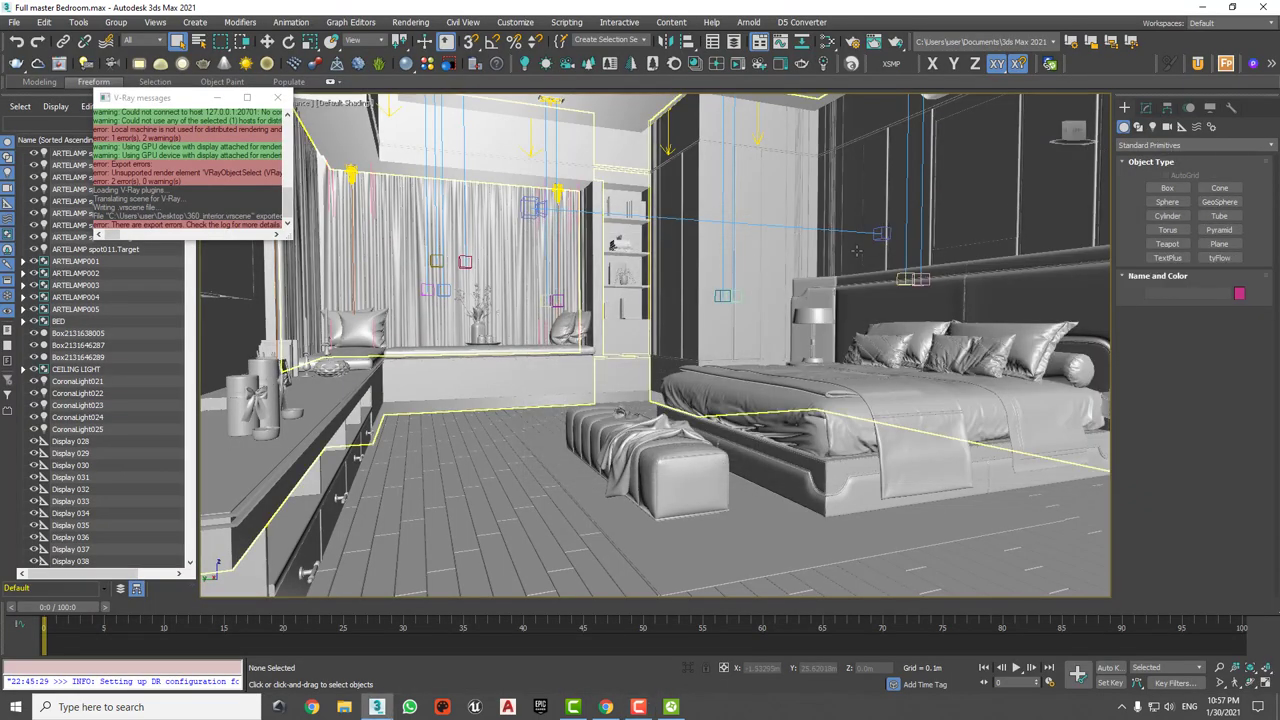
left_click(533, 207)
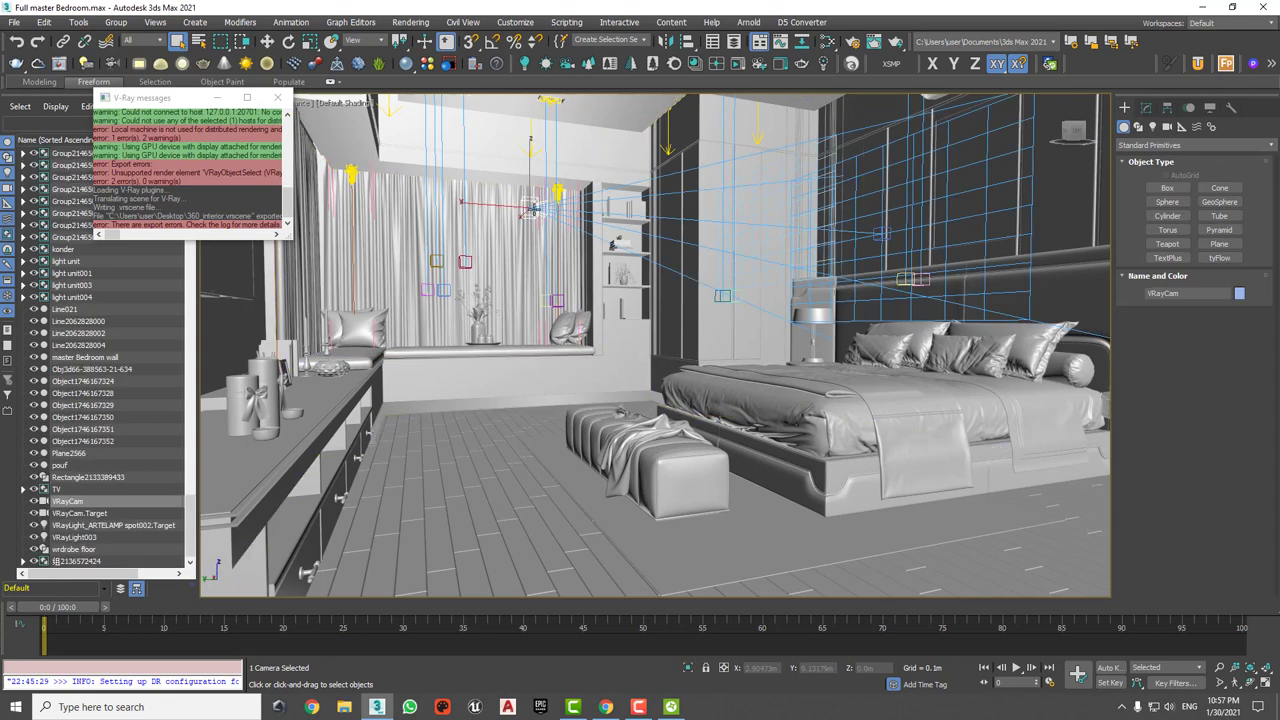
left_click(1146, 107)
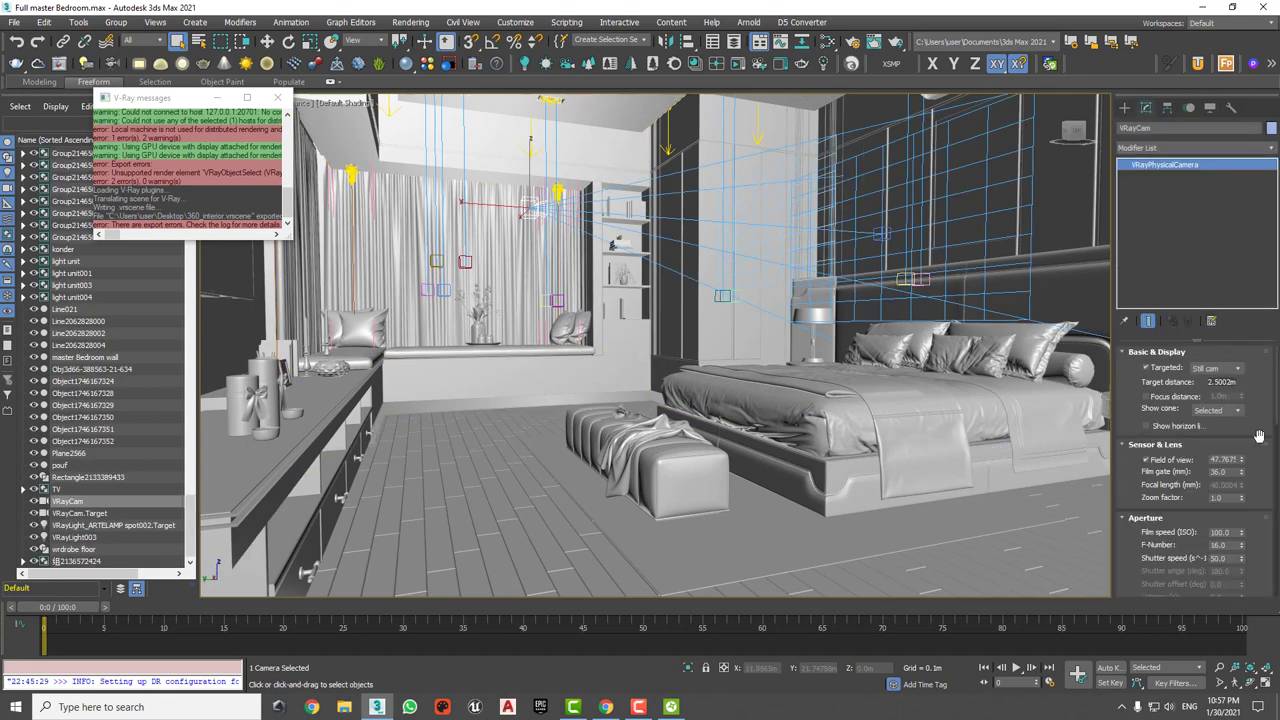
scroll(1230, 432, "down", 1)
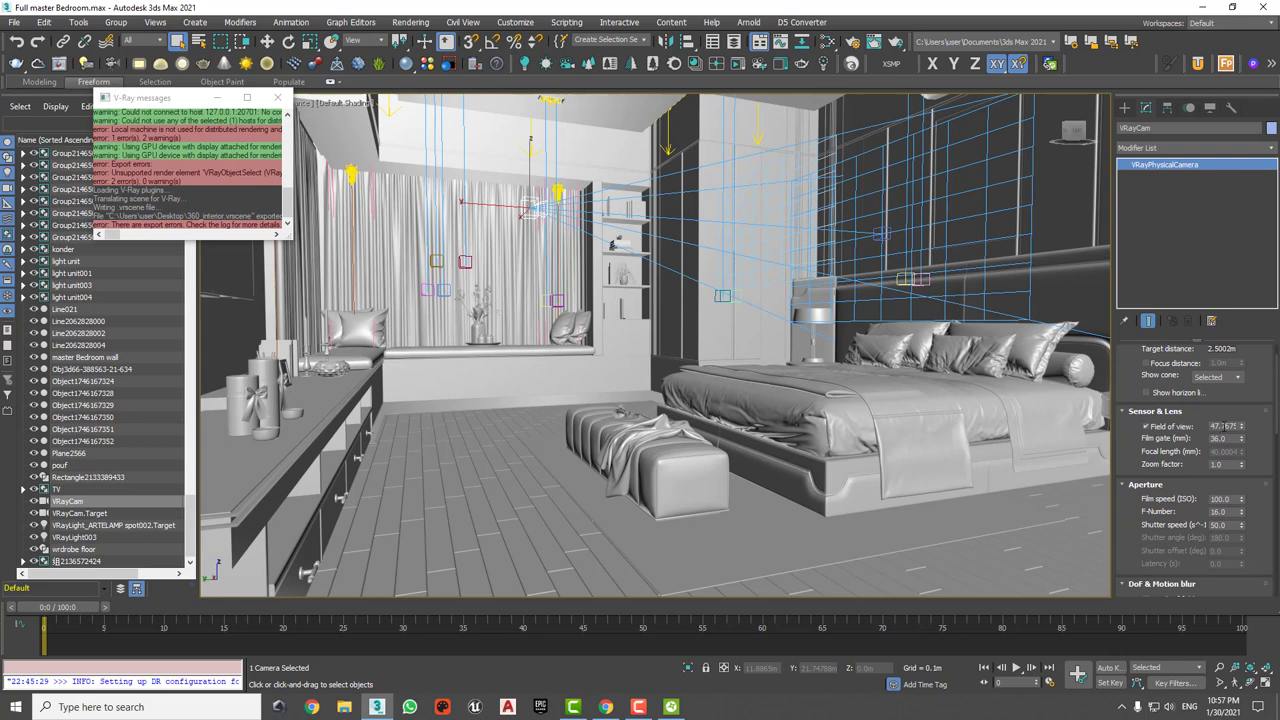
left_click(1154, 429)
double_click(1223, 451)
type("8")
key("Return")
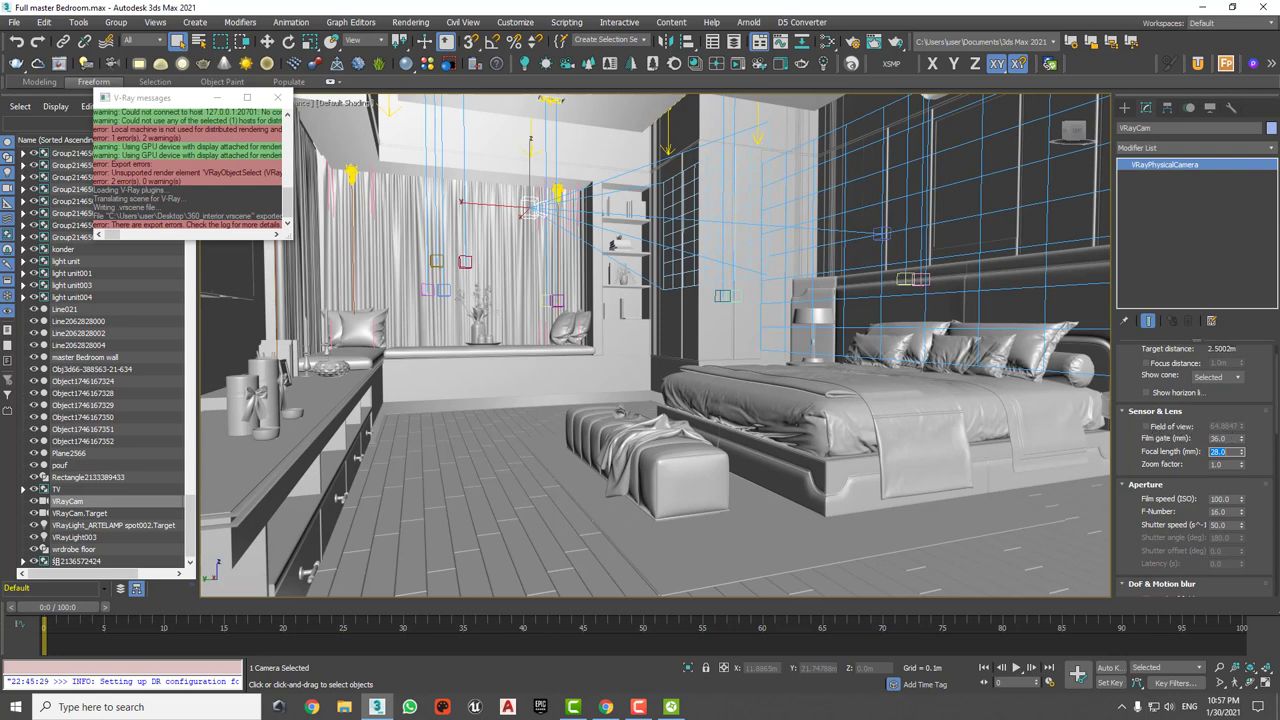
left_click(671, 707)
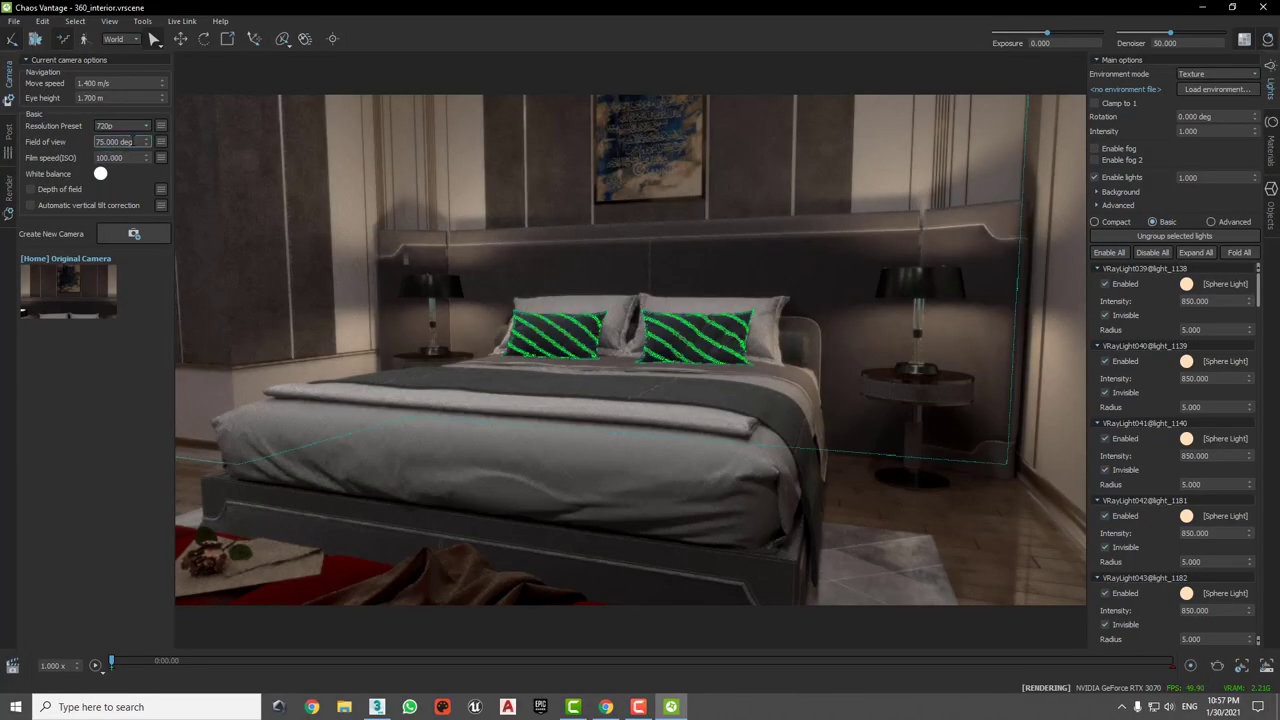
Step: Apply a 55 degree field of view and reframe the view around the bed
double_click(115, 141)
type("55")
key("Return")
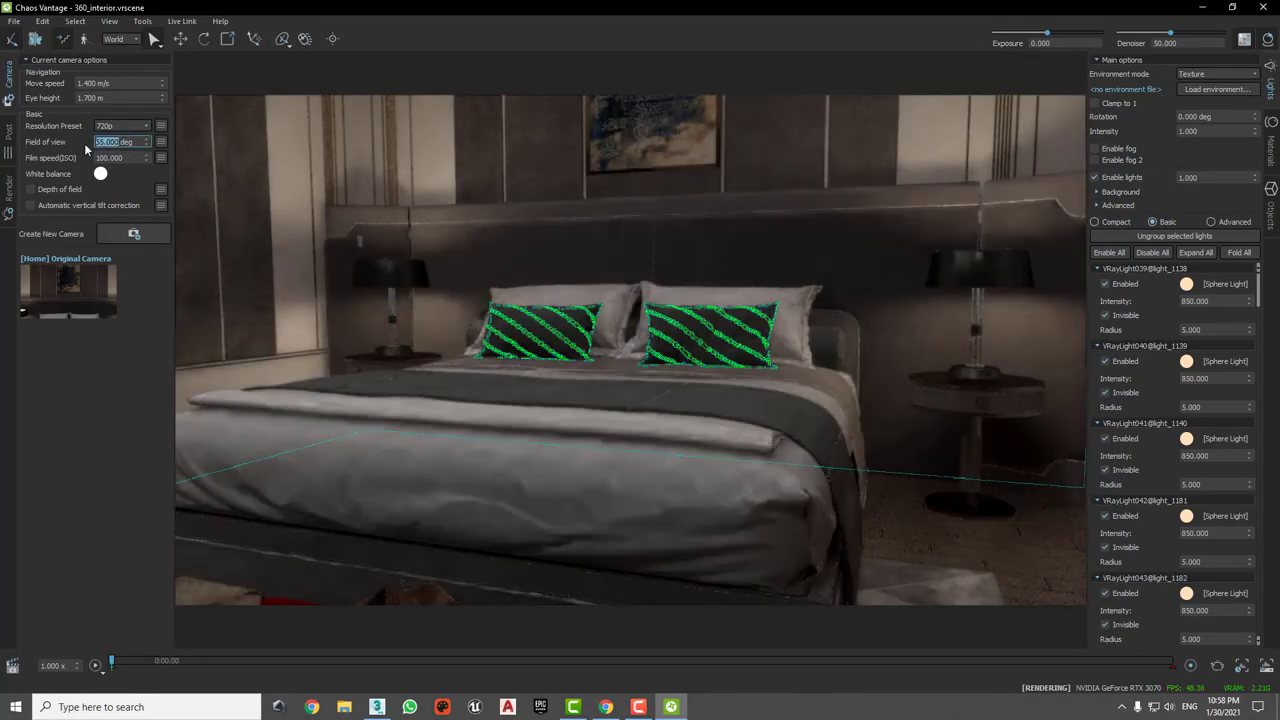
type("65.000")
left_click_drag(649, 402, 549, 433)
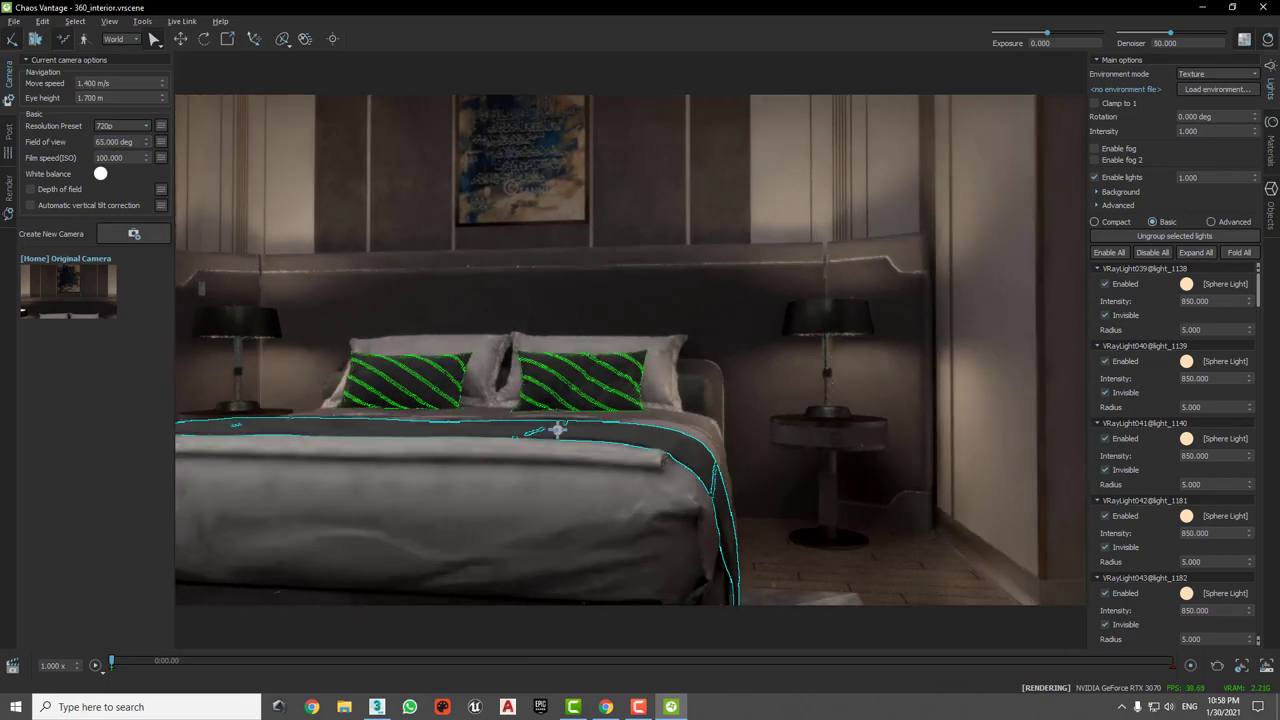
Step: Raise the denoiser to 100, widen the field of view to 92.2 degrees, and review Advanced light settings
left_click_drag(1171, 35, 1226, 35)
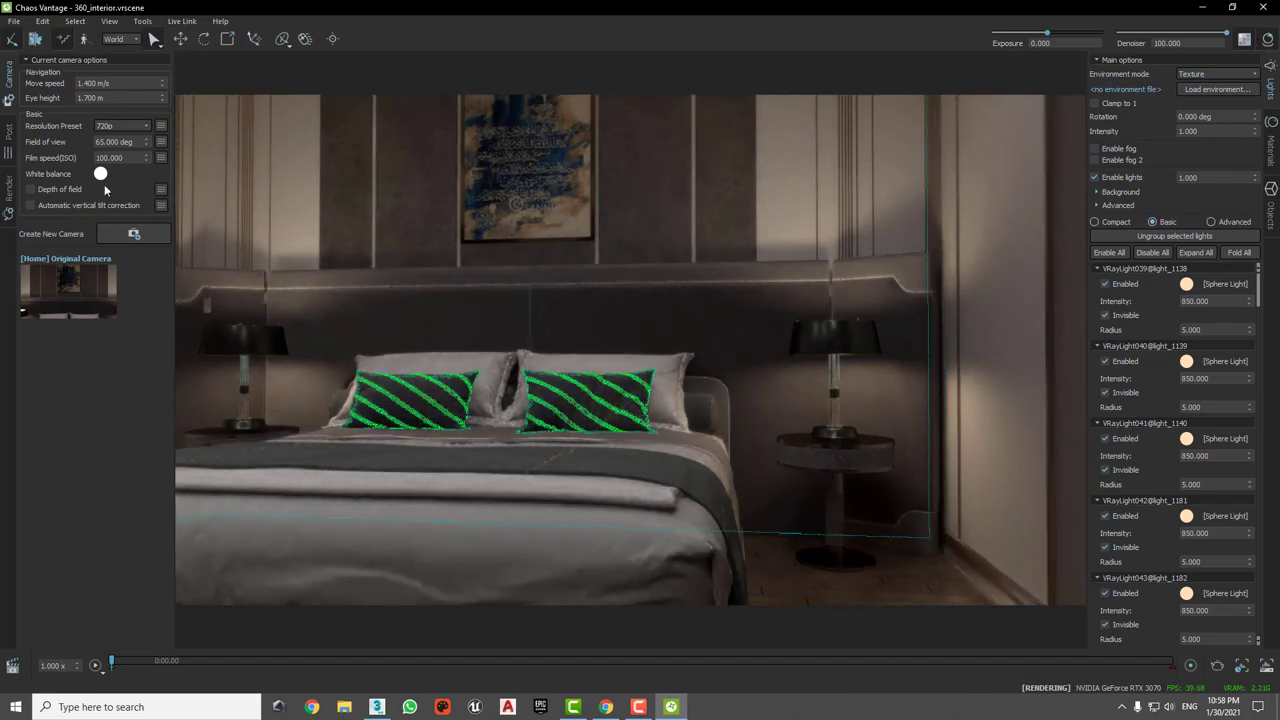
mouse_move(147, 142)
left_mouse_down()
mouse_move(153, 123)
mouse_move(178, 621)
mouse_move(758, 538)
mouse_move(720, 571)
mouse_move(725, 543)
left_mouse_up()
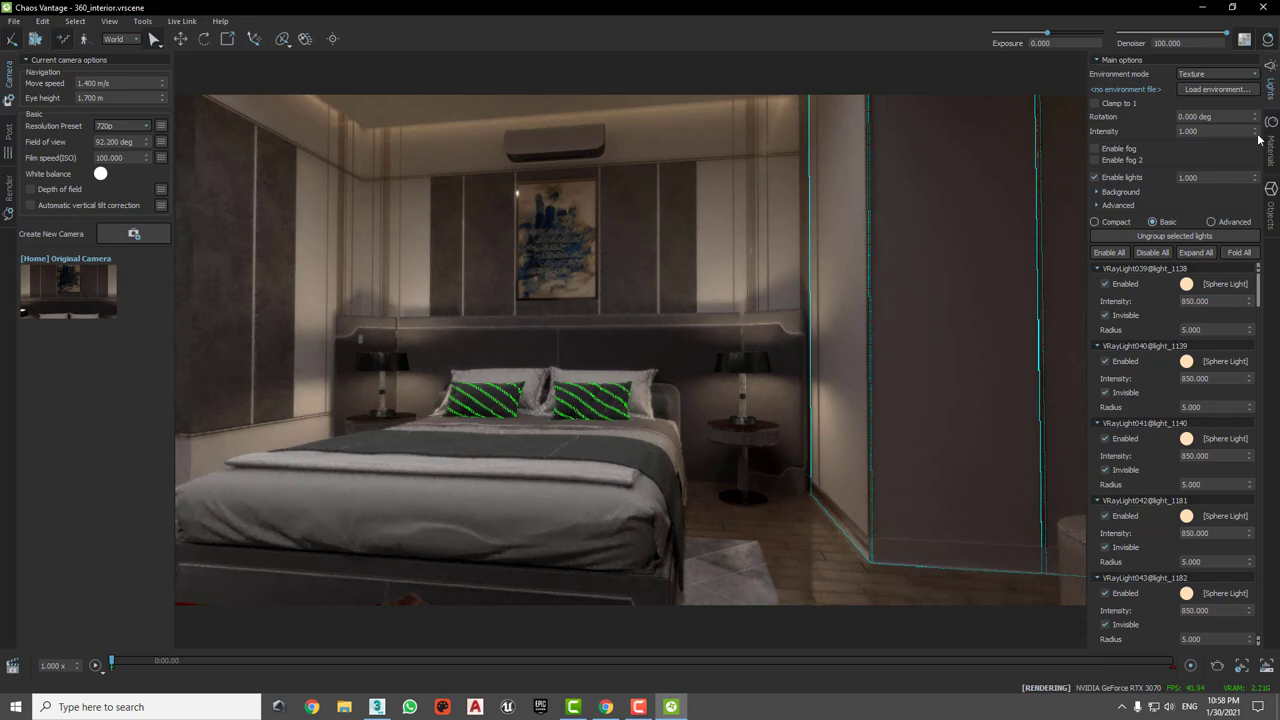
left_click(1212, 222)
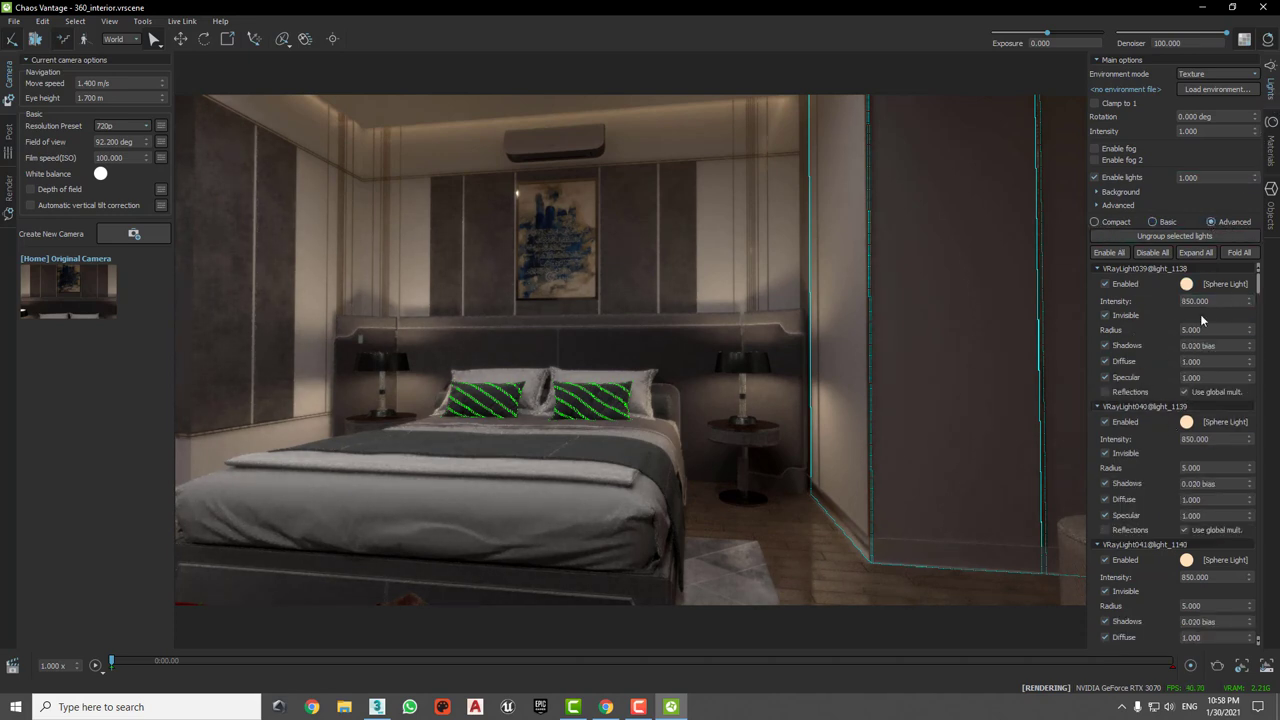
left_click(1152, 222)
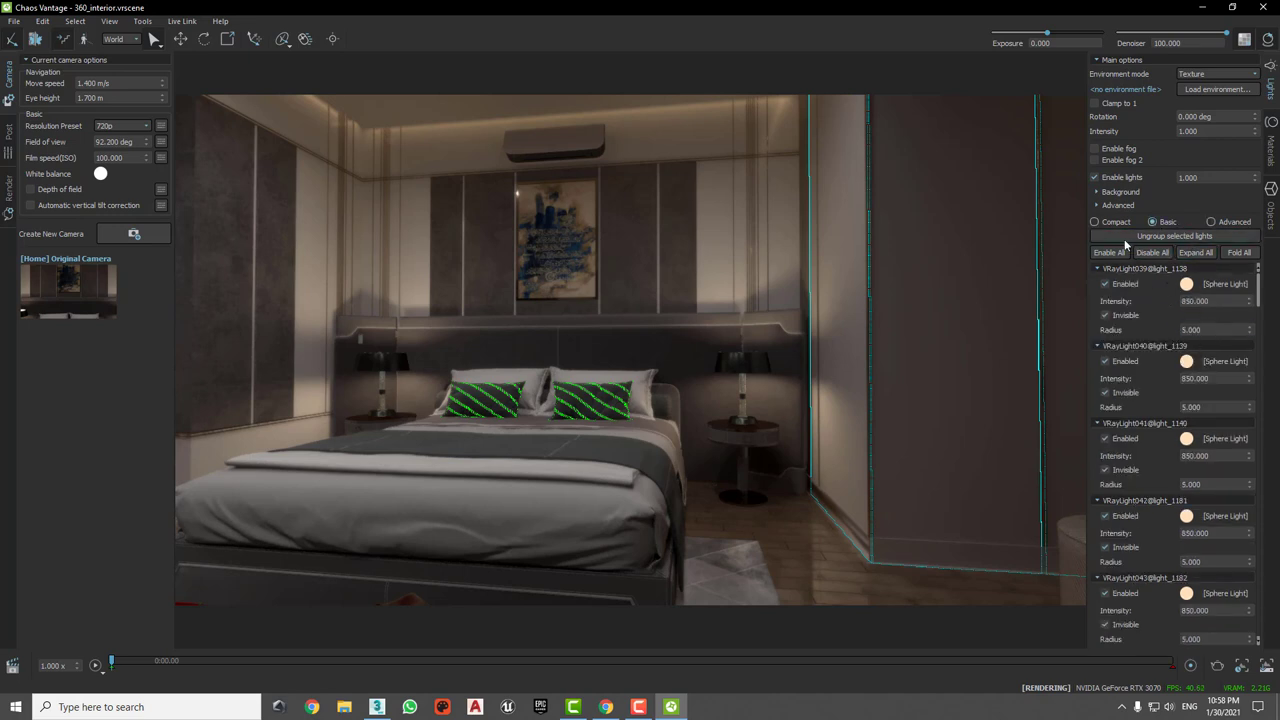
Step: Show the lights as Compact rows and switch off Light039, Light040, the following lights and Light009
left_click(1094, 222)
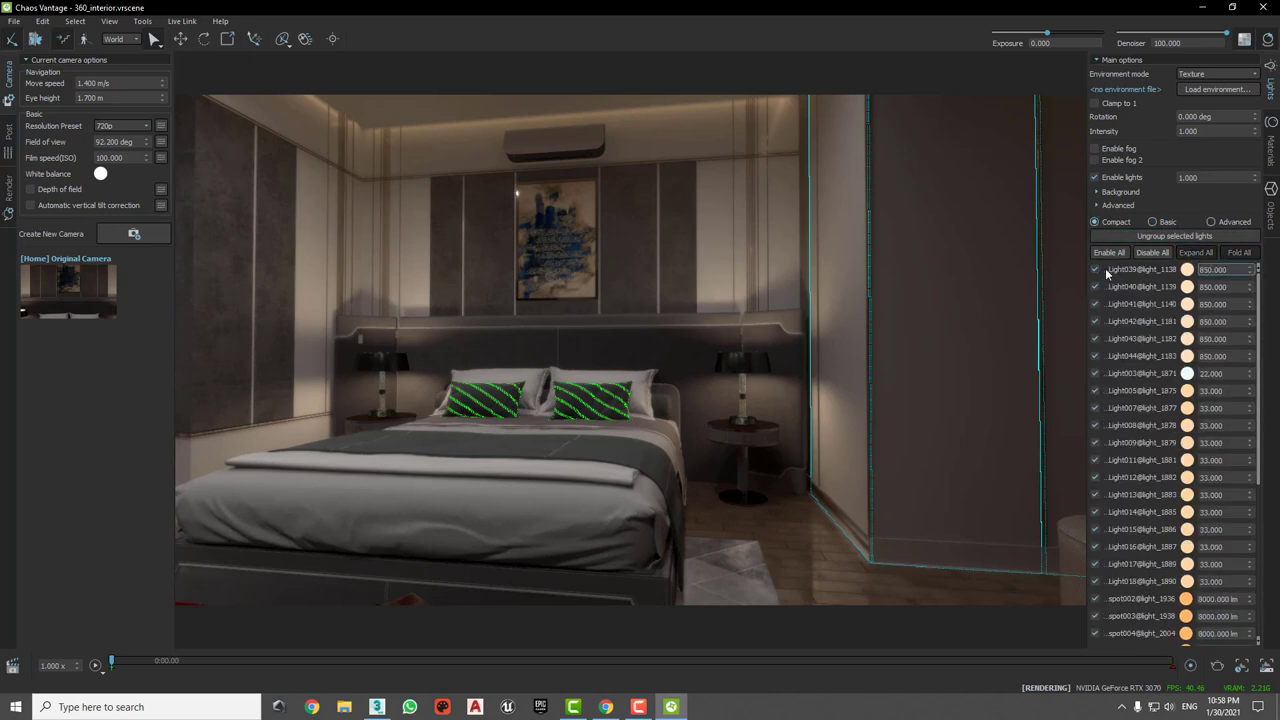
left_click(1095, 270)
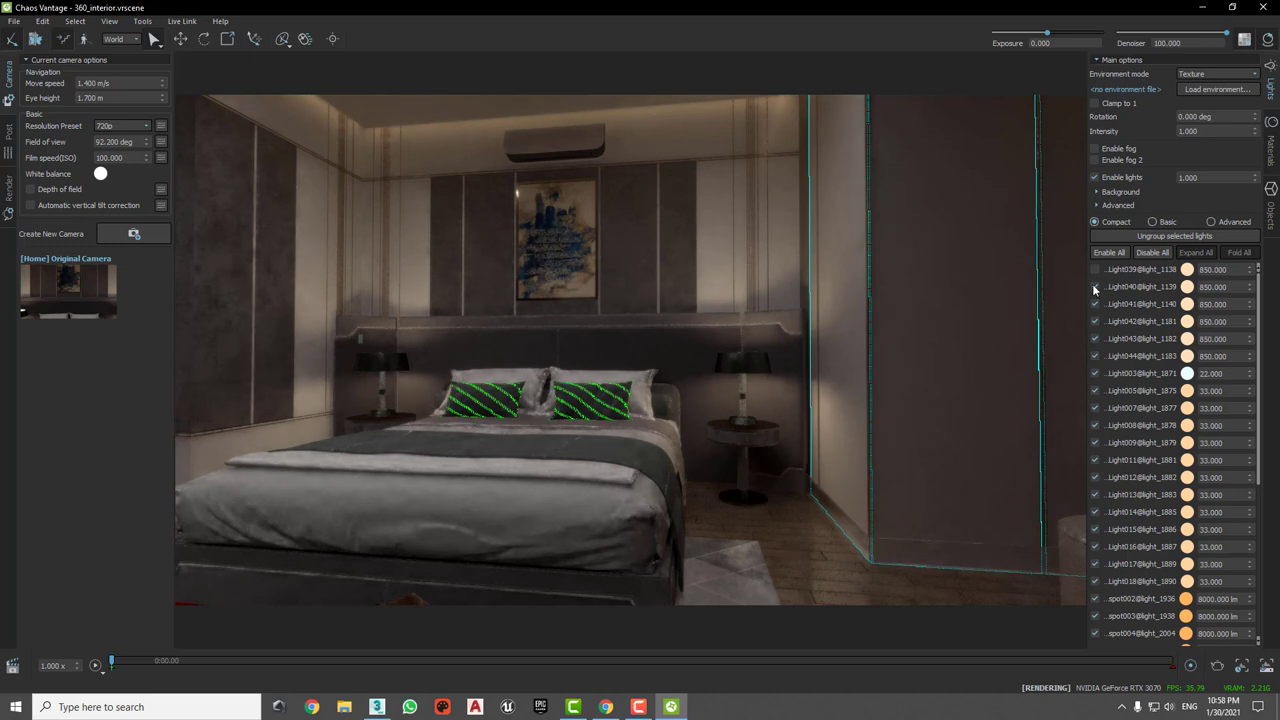
left_click(1095, 287)
left_click(1095, 321)
left_click(1095, 338)
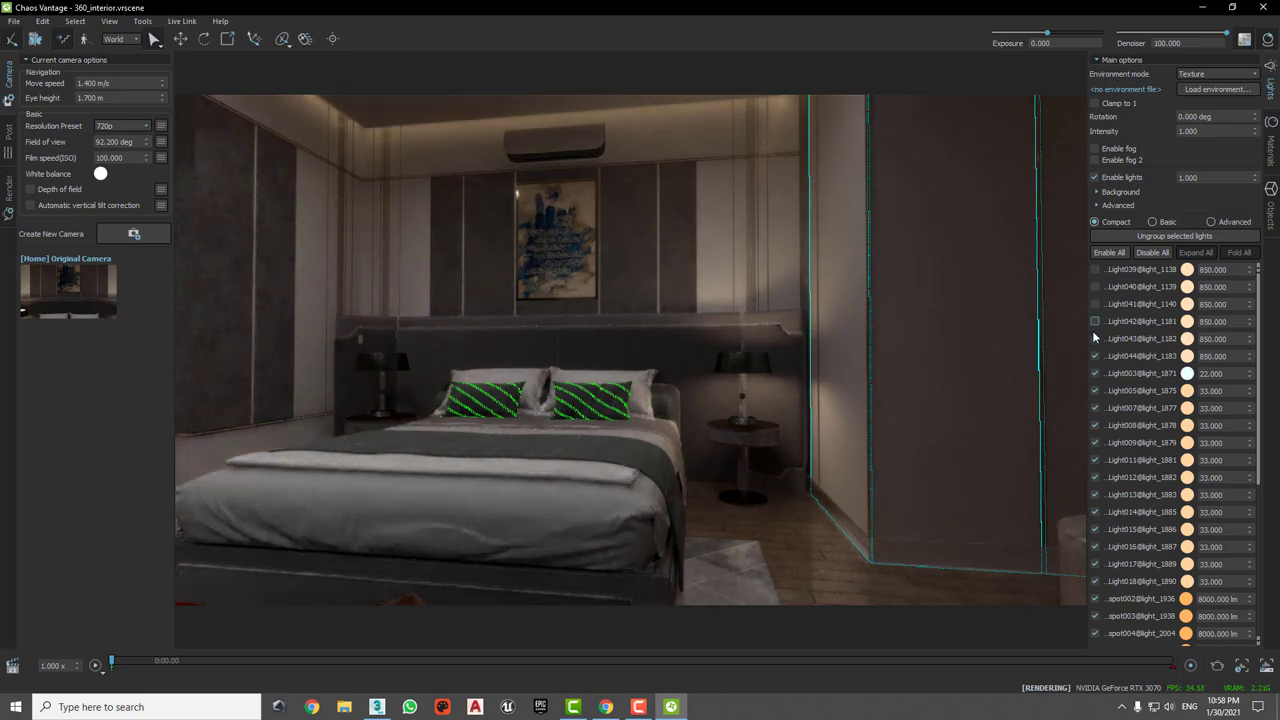
left_click(1095, 356)
left_click(1095, 373)
left_click(1095, 390)
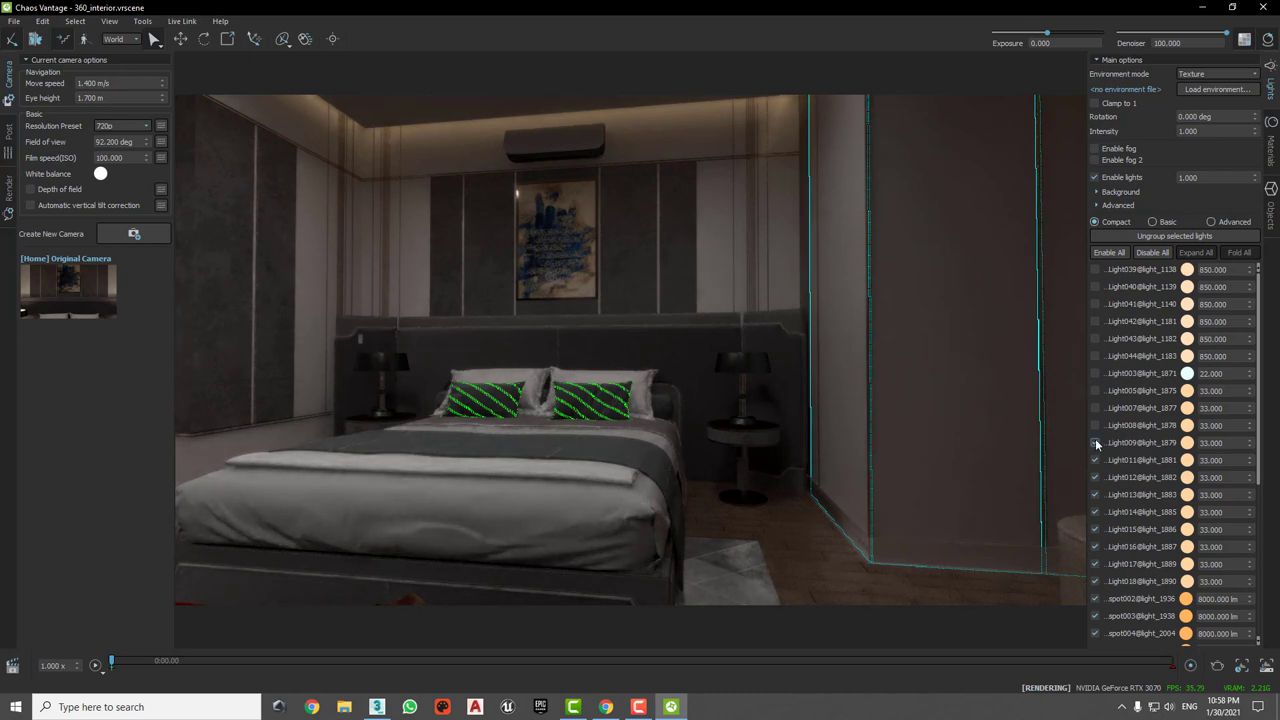
left_click(1095, 443)
Step: Re-enable Light008, Light039 through Light044 and Light007, leaving Light009 off
left_click(1095, 425)
left_click(1095, 270)
double_click(1212, 269)
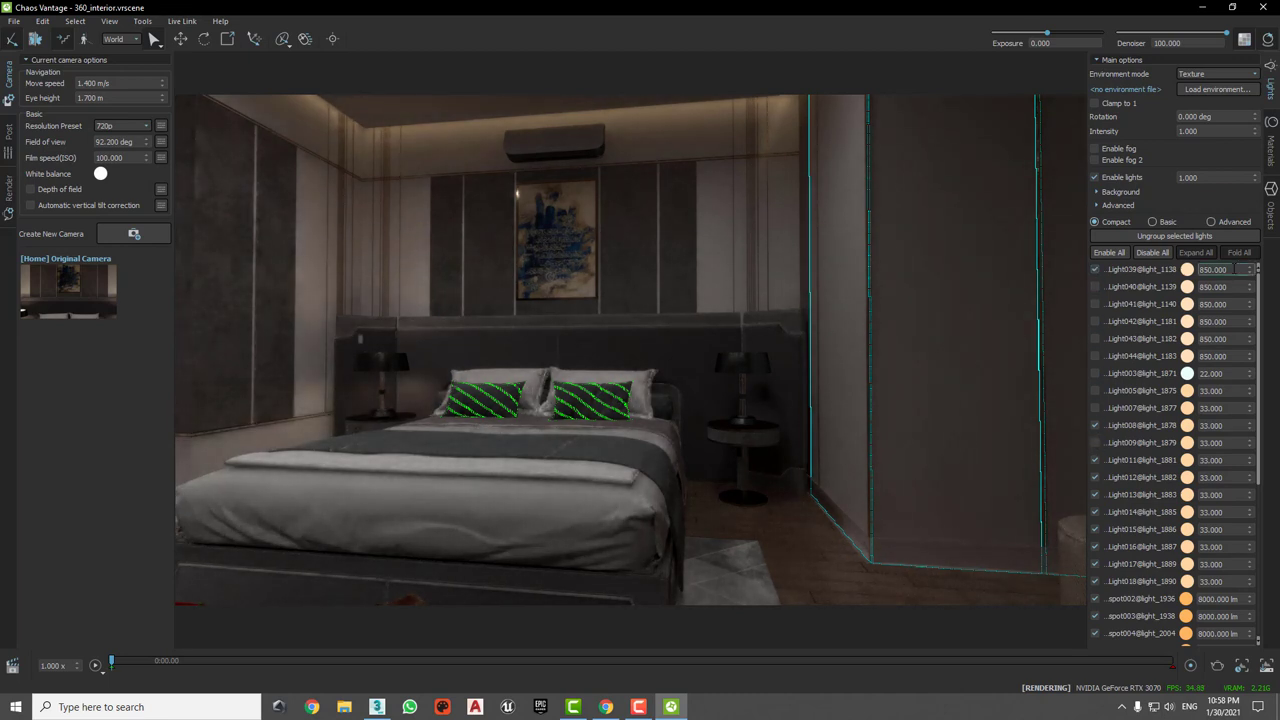
left_click(1095, 287)
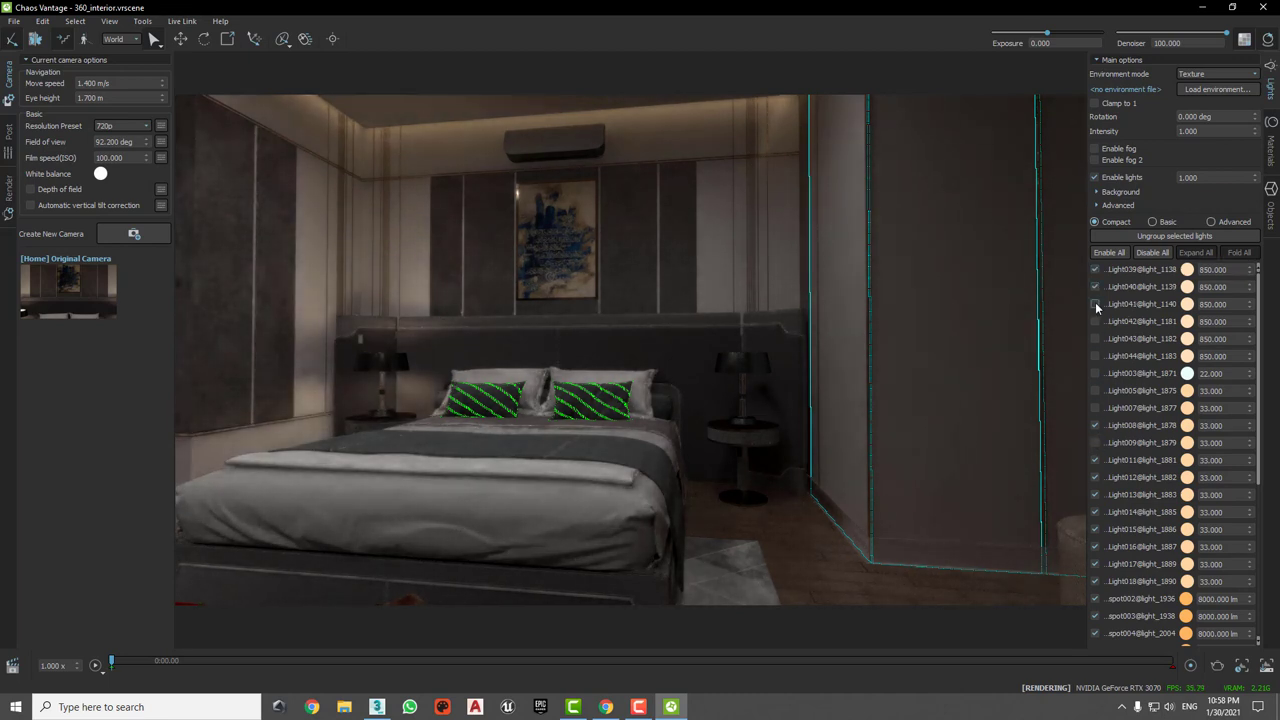
left_click(1095, 304)
left_click(1095, 321)
left_click(1095, 338)
left_click(1095, 356)
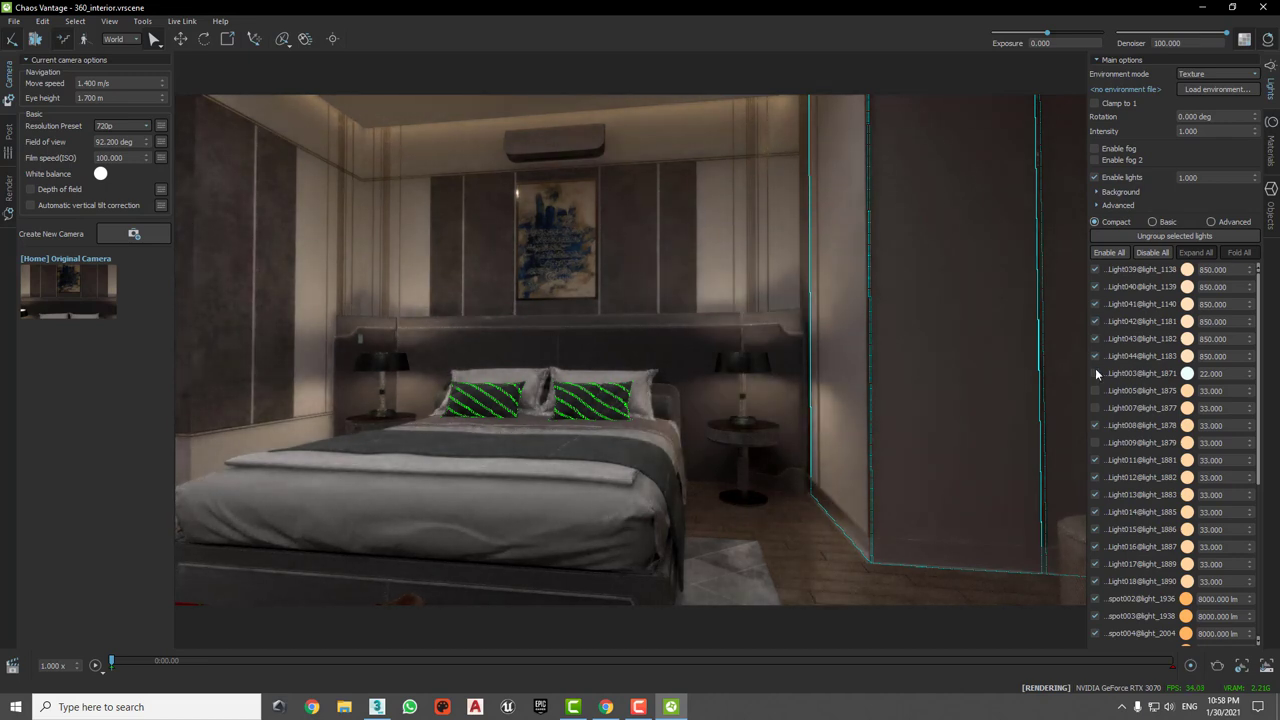
left_click(1095, 408)
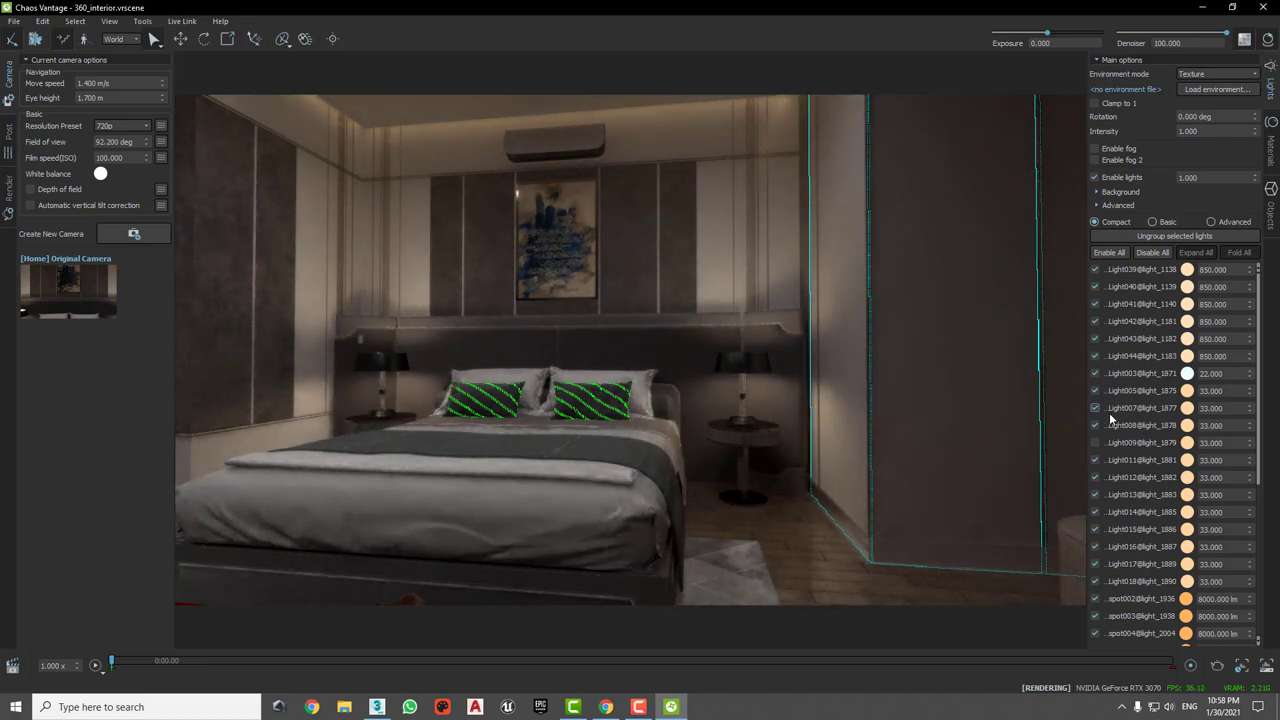
Step: Back the camera away, face the window seat and shelves, and save the view as a camera
key("s")
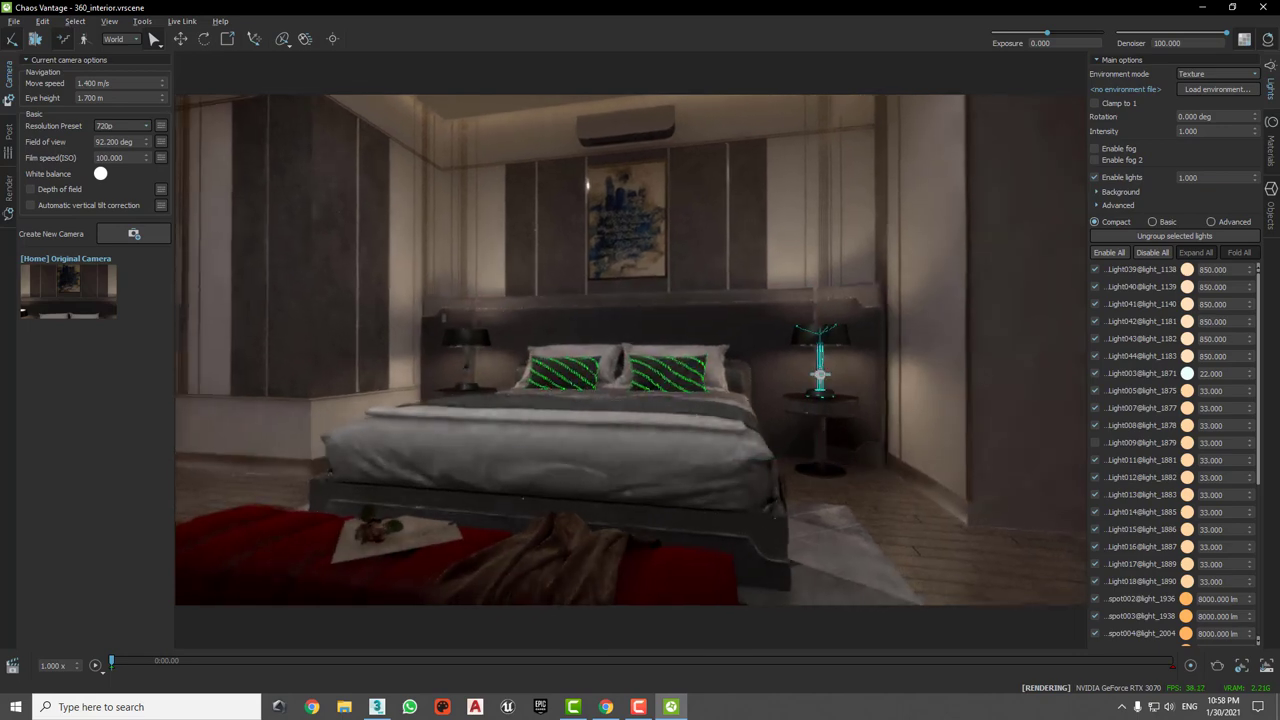
key("s")
key("a")
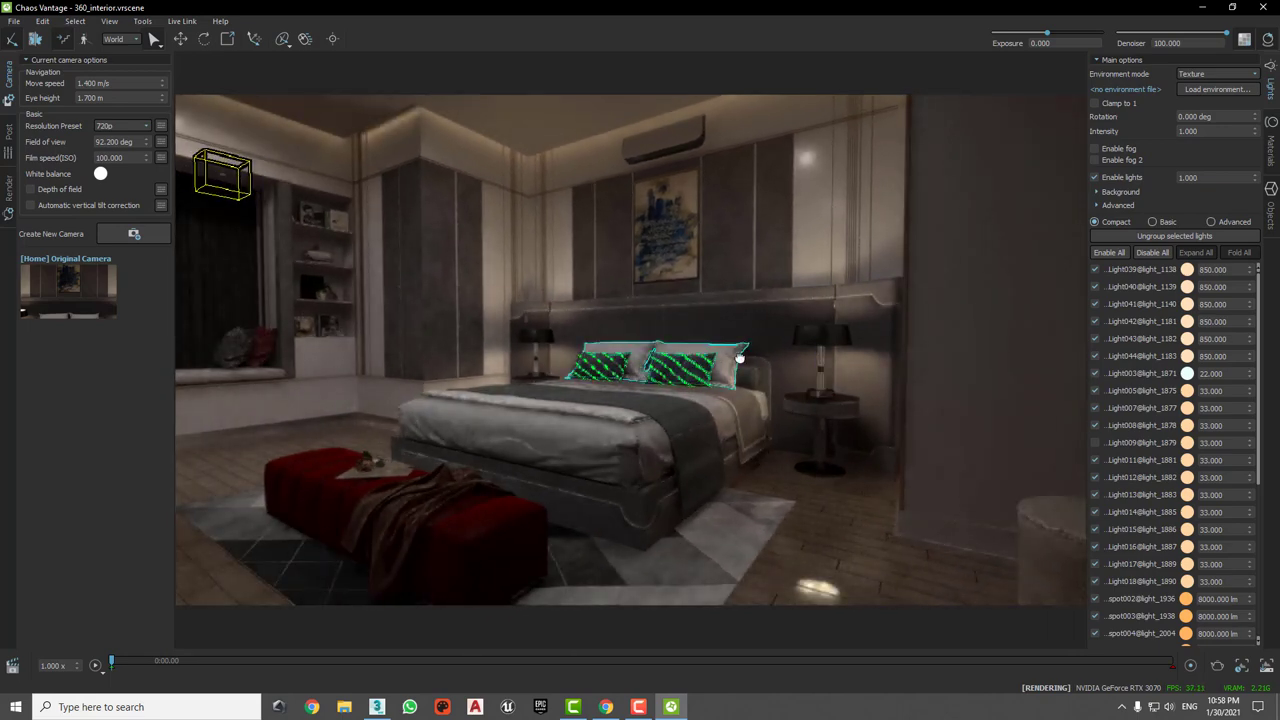
key("a")
left_click_drag(807, 368, 479, 371)
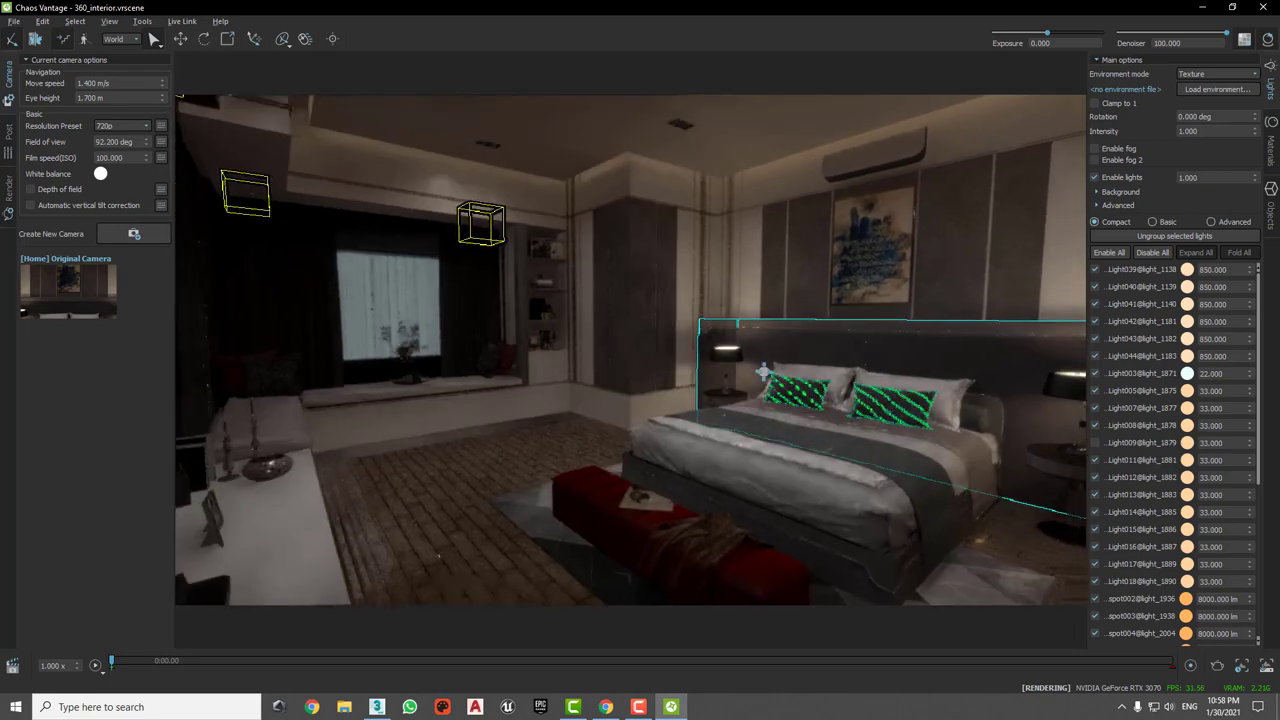
key("w")
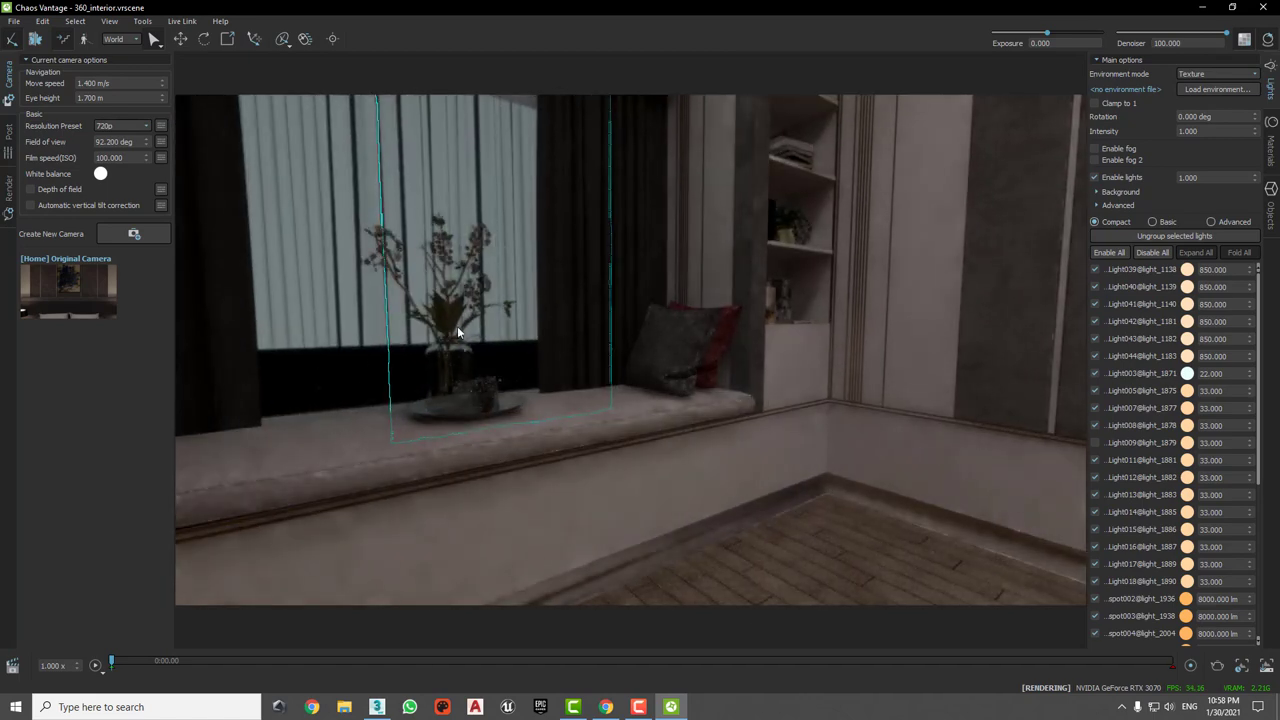
left_click(136, 235)
Step: Turn toward the vase, move in toward the bed, and save another camera
left_click_drag(566, 371, 830, 389)
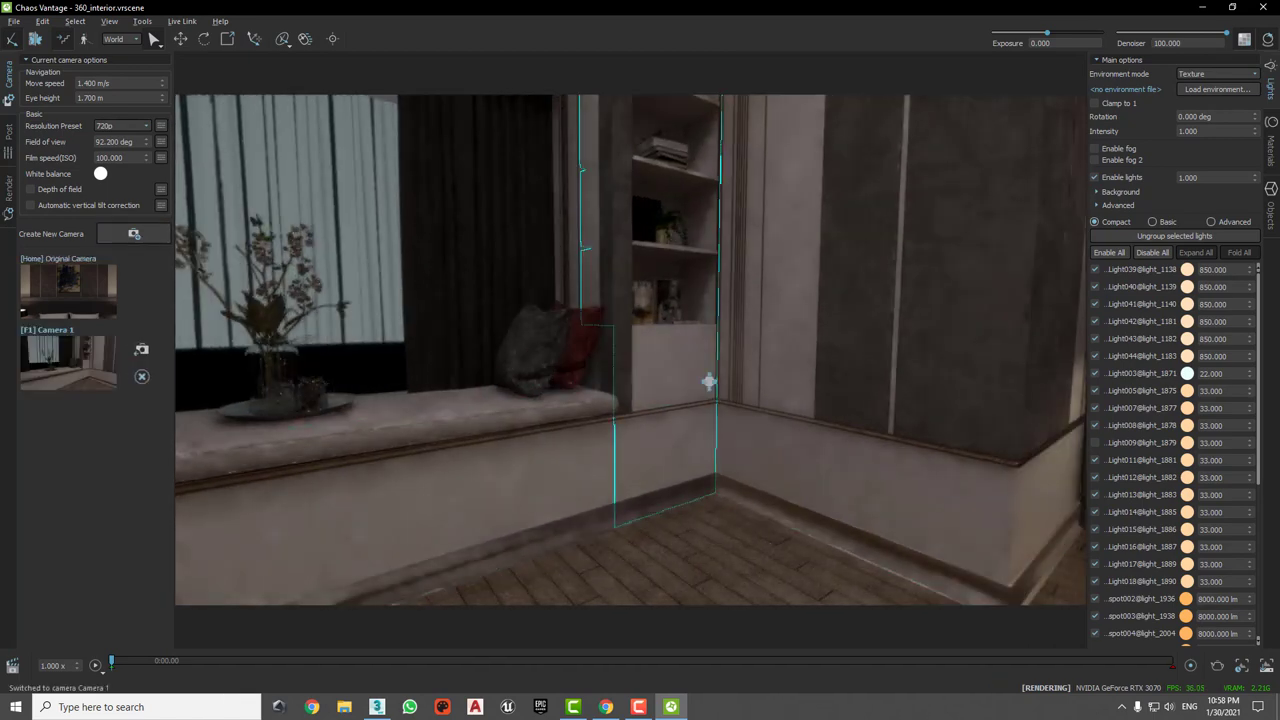
key("Home")
key("w")
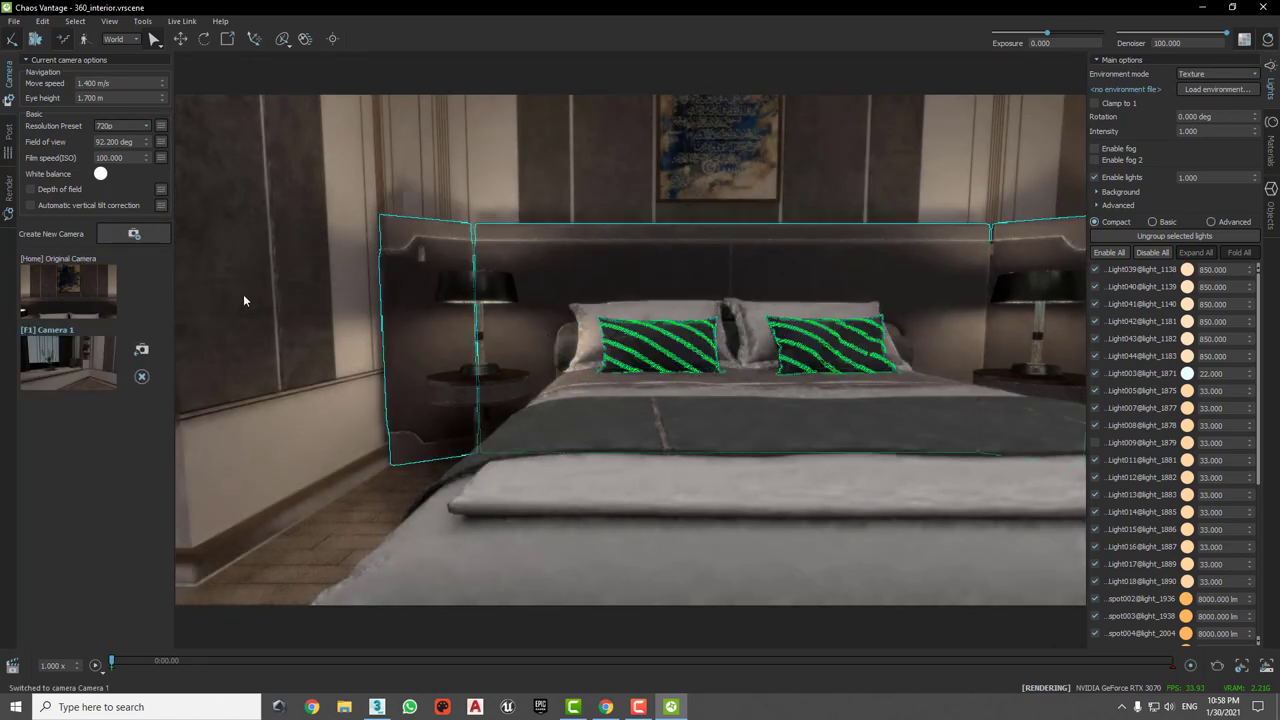
left_click(127, 235)
Step: Save the corner view by the bedside lamp as a third camera, then switch to Camera 2
key("w")
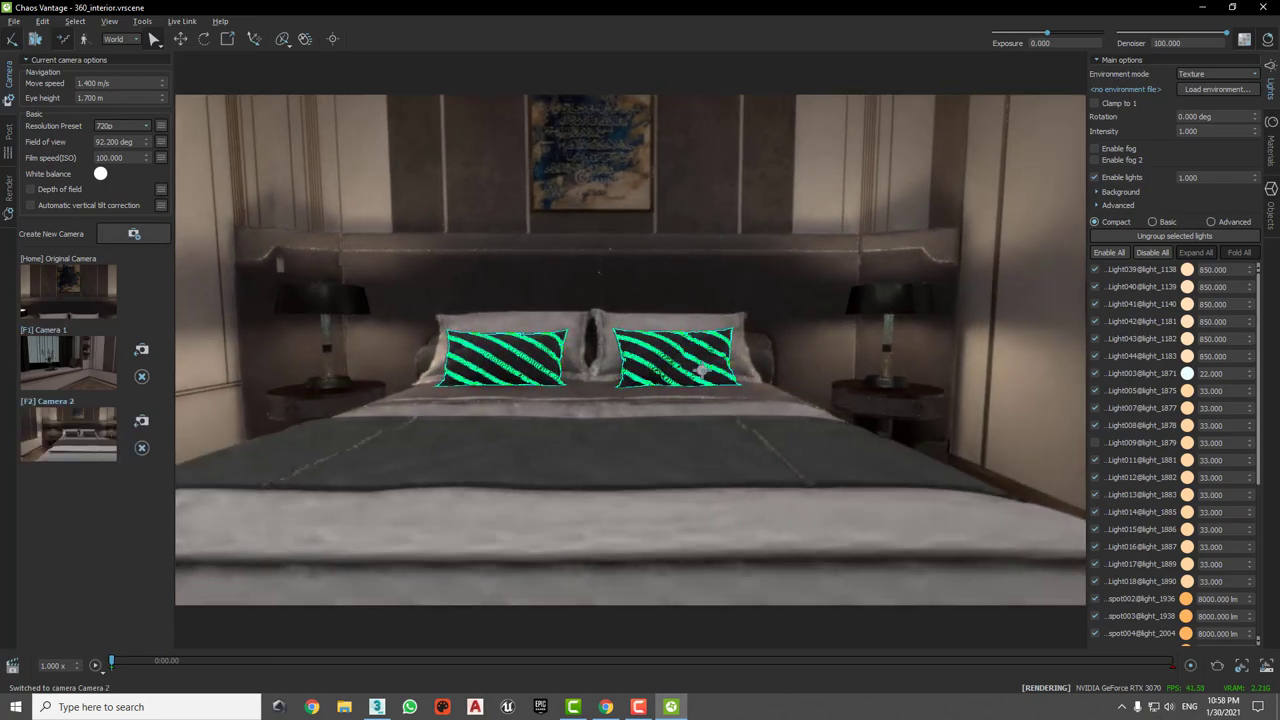
left_click_drag(808, 358, 526, 366)
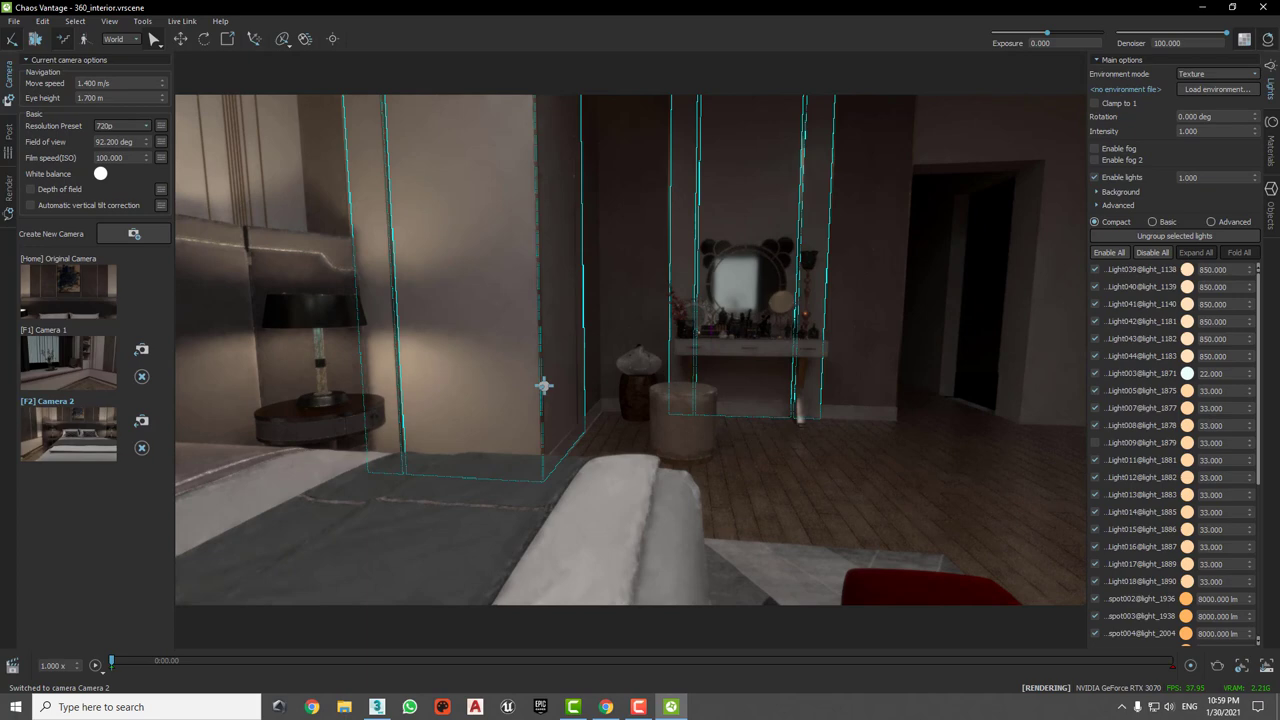
left_click_drag(519, 404, 543, 380)
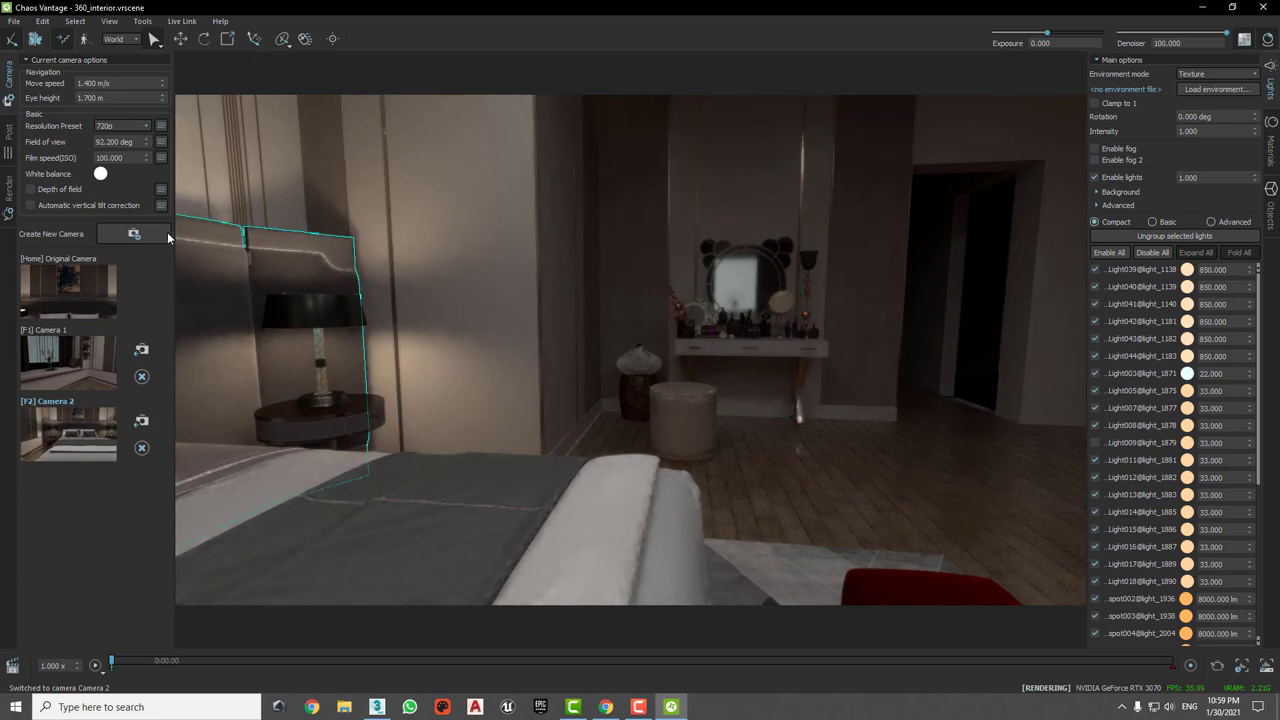
left_click(134, 234)
left_click(65, 365)
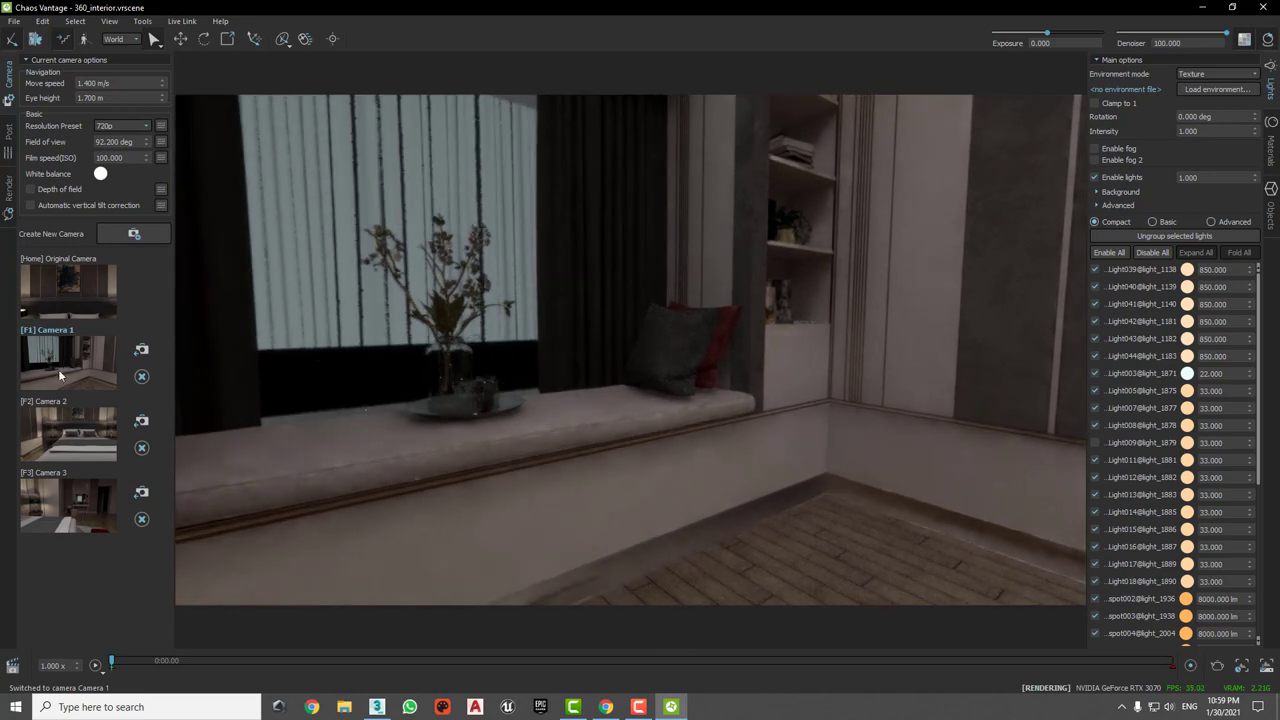
left_click(50, 440)
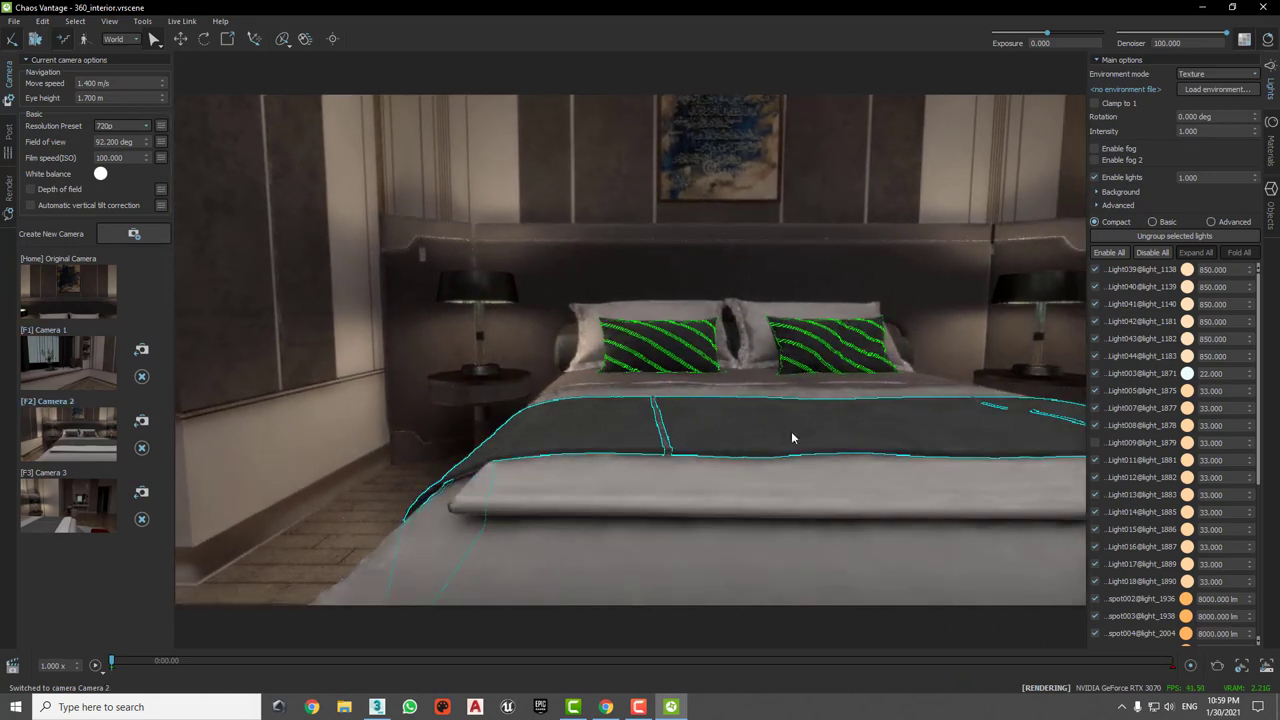
Step: Check the snapshot settings without rendering, then raise the exposure to 1.294
left_click(1243, 670)
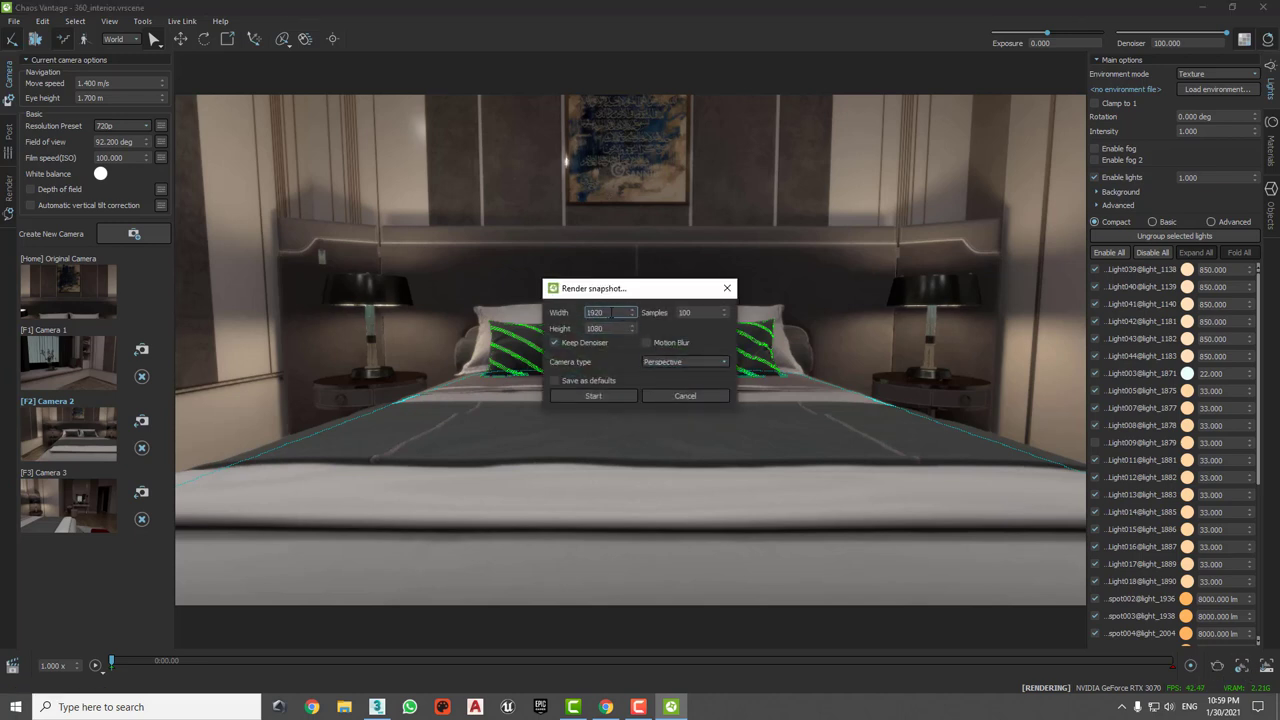
left_click(701, 312)
left_click(727, 288)
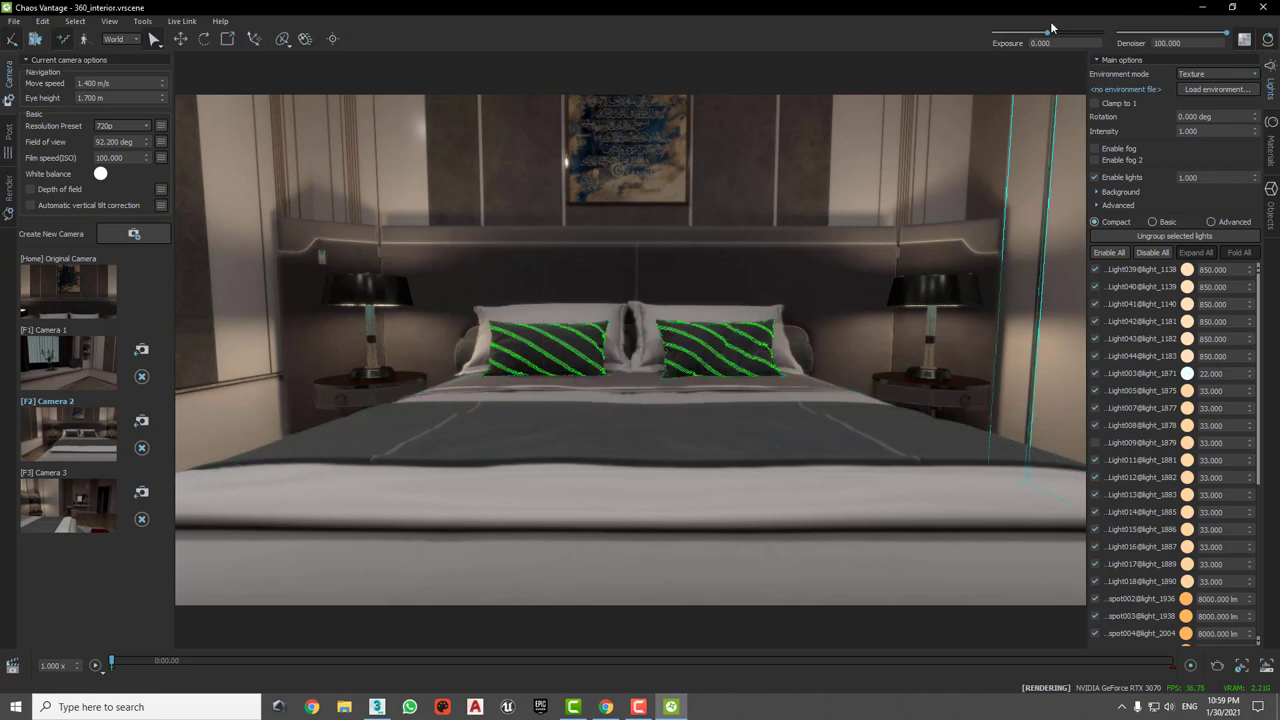
left_click_drag(1048, 36, 1062, 36)
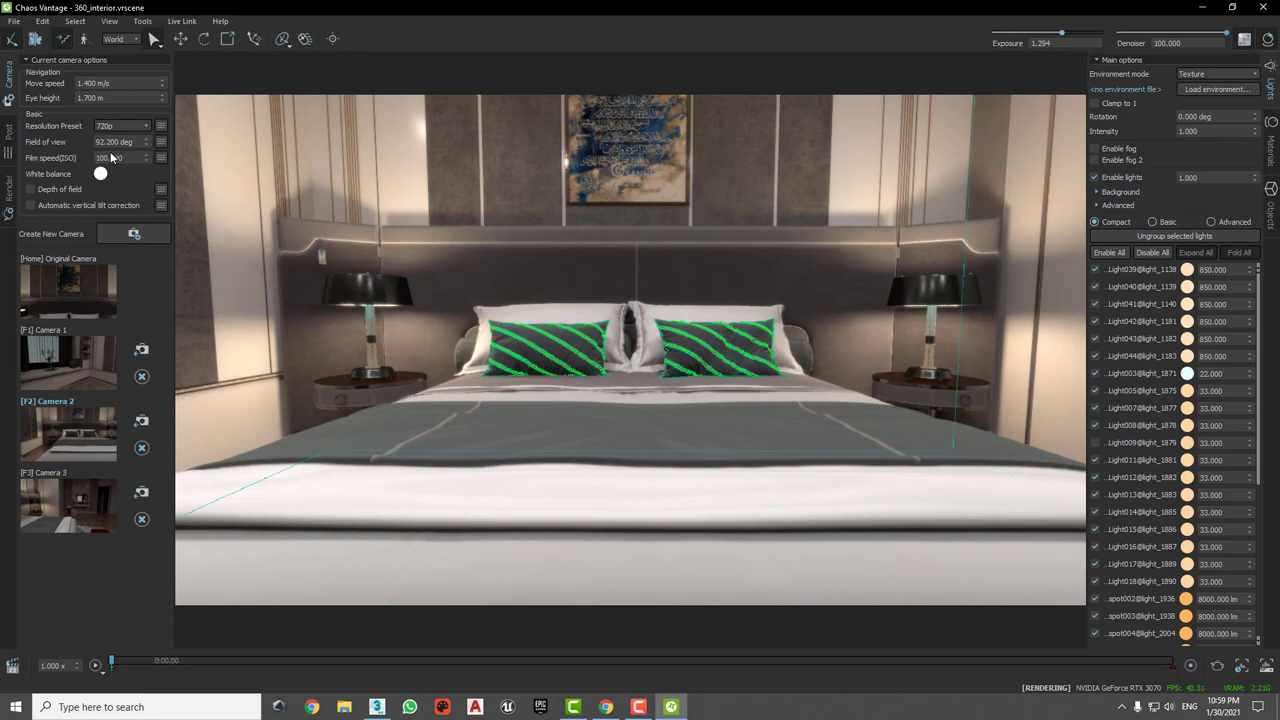
Step: Set Post bloom intensity to 0 and bring up the 1920×1080 Render snapshot settings
left_click(9, 131)
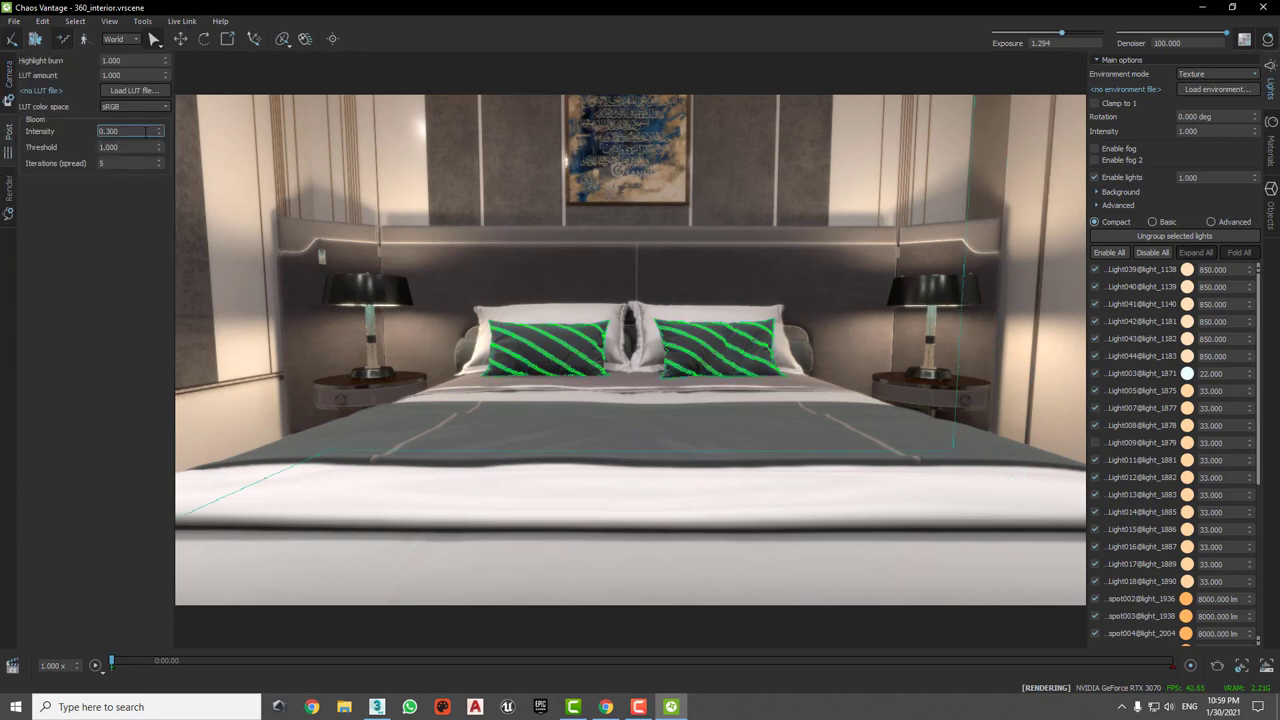
type("2")
key("Return")
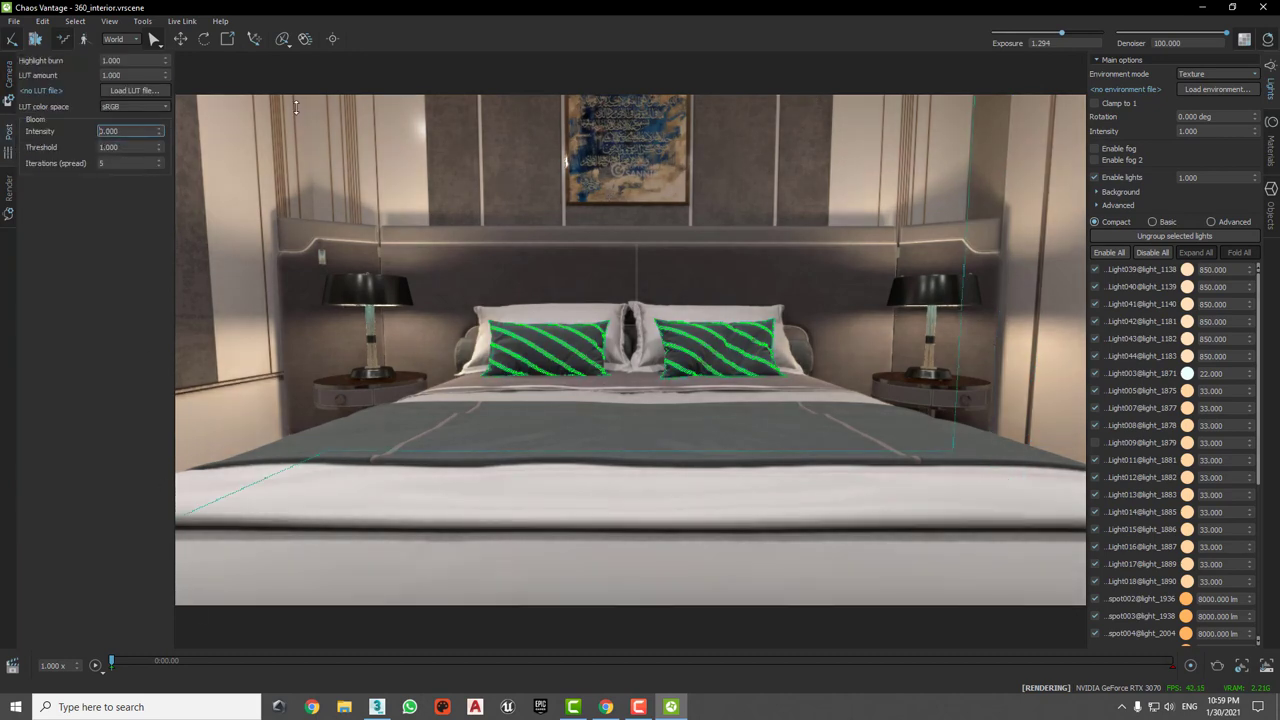
left_click(740, 257)
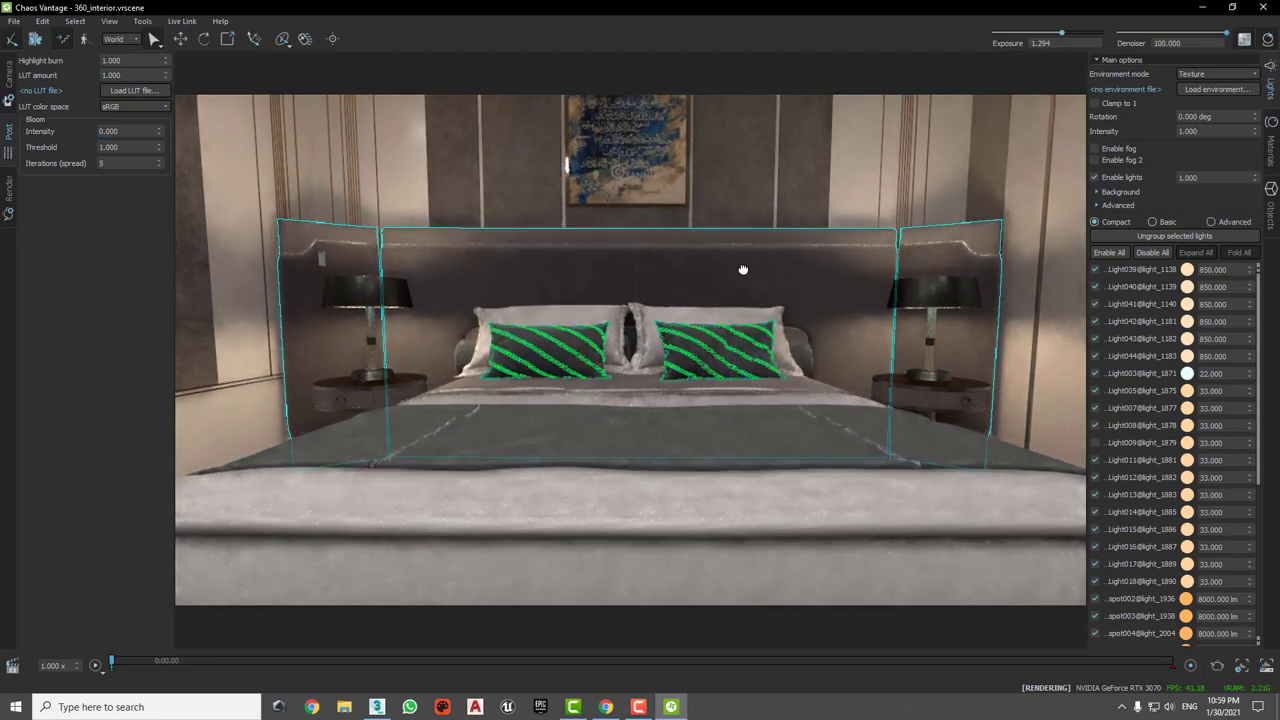
left_click(1063, 486)
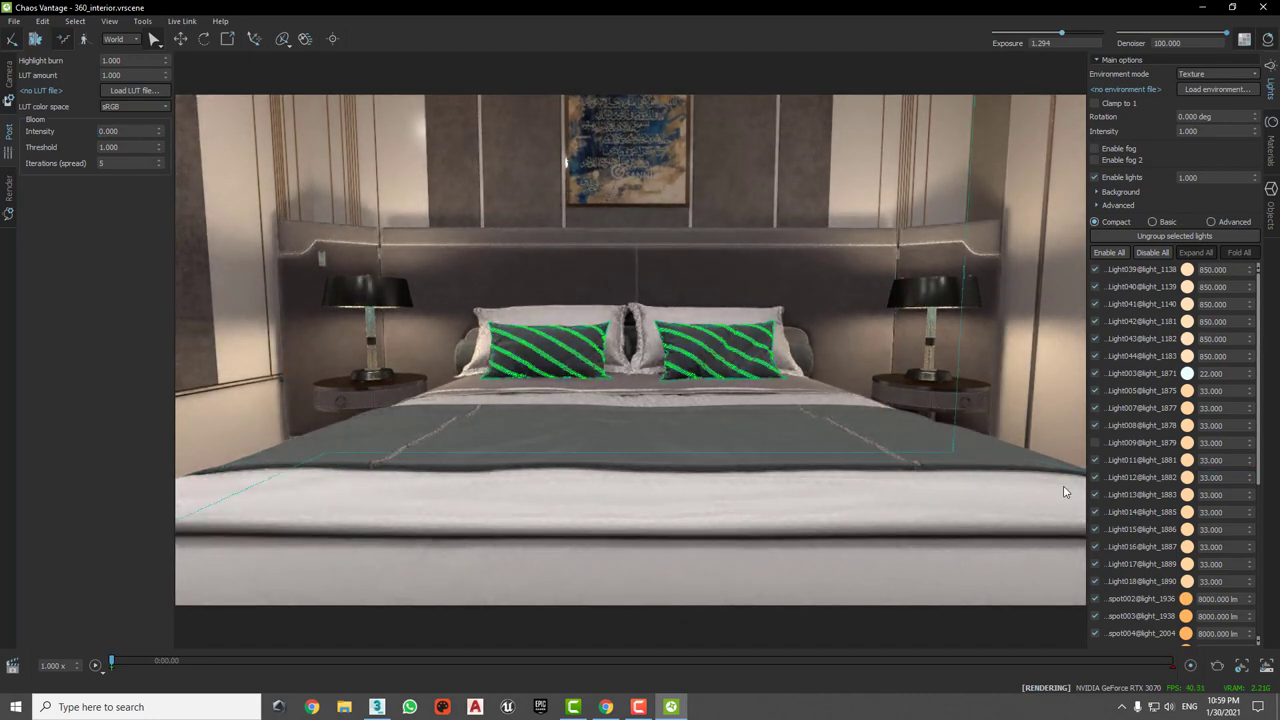
left_click(1239, 667)
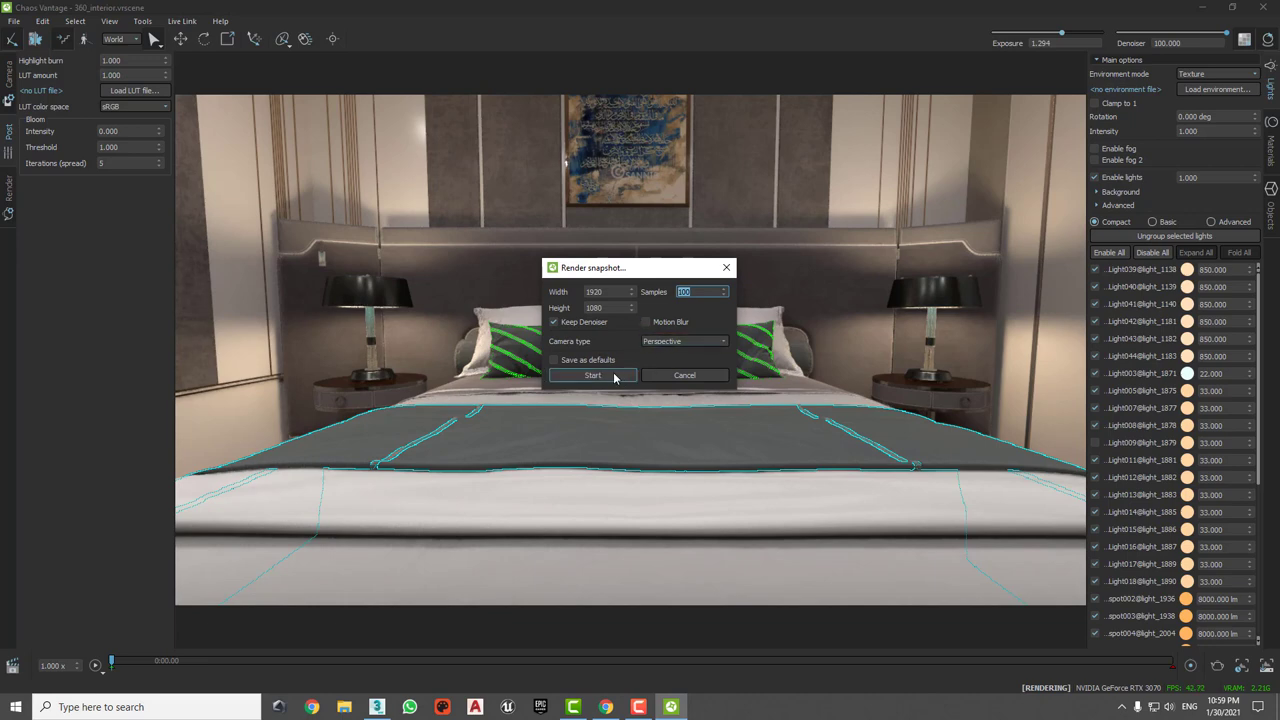
Step: Render the 1920×1080 snapshot, overwrite villa_00_00009.png, then start another snapshot render
left_click(614, 377)
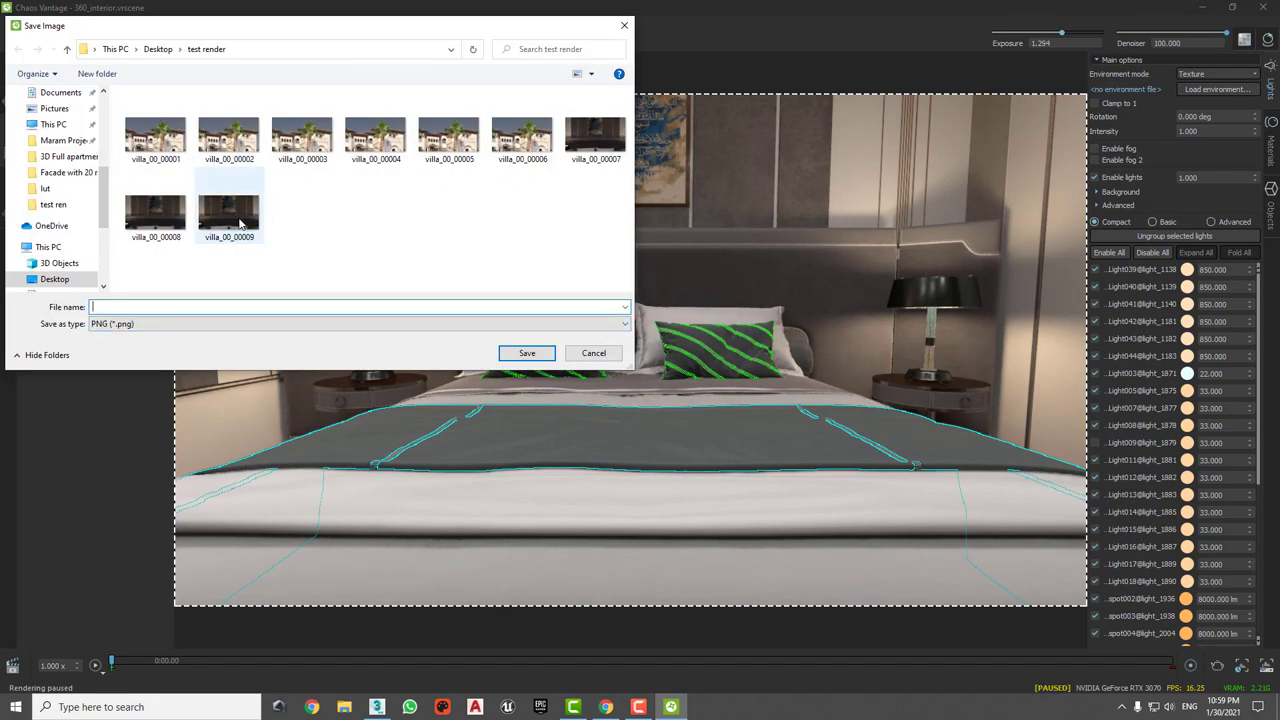
left_click(240, 225)
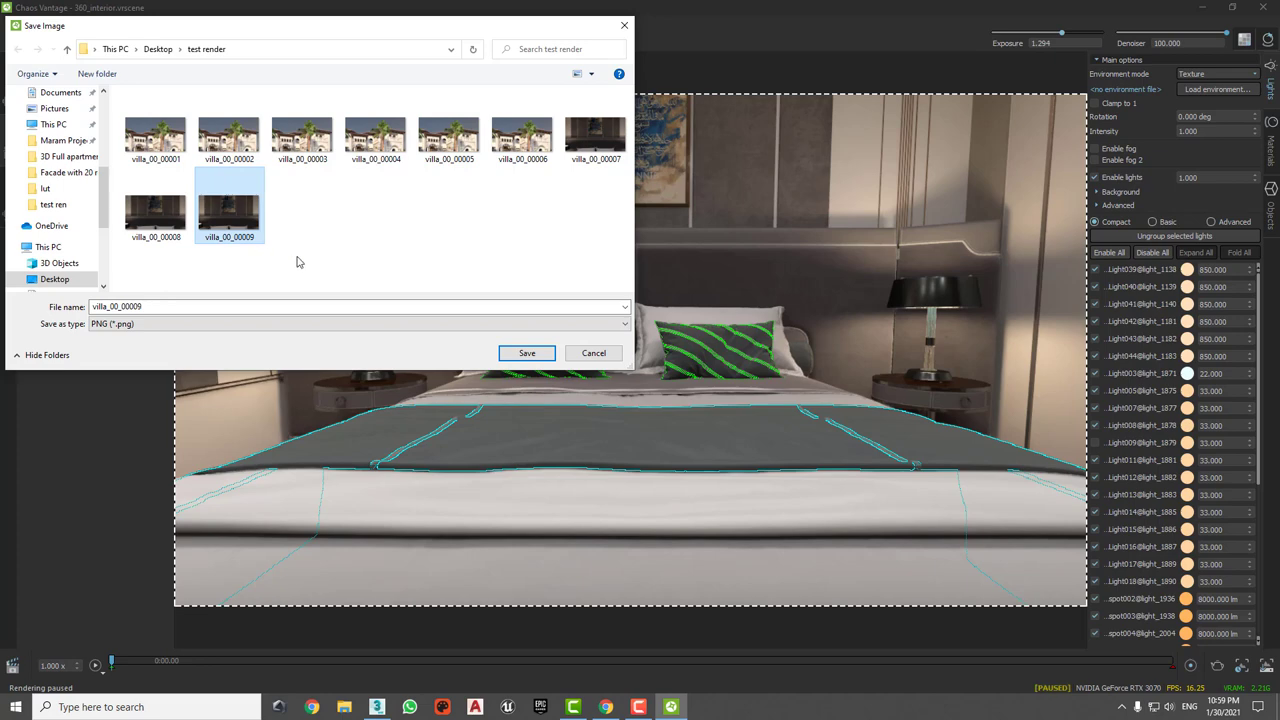
left_click(530, 353)
left_click(661, 356)
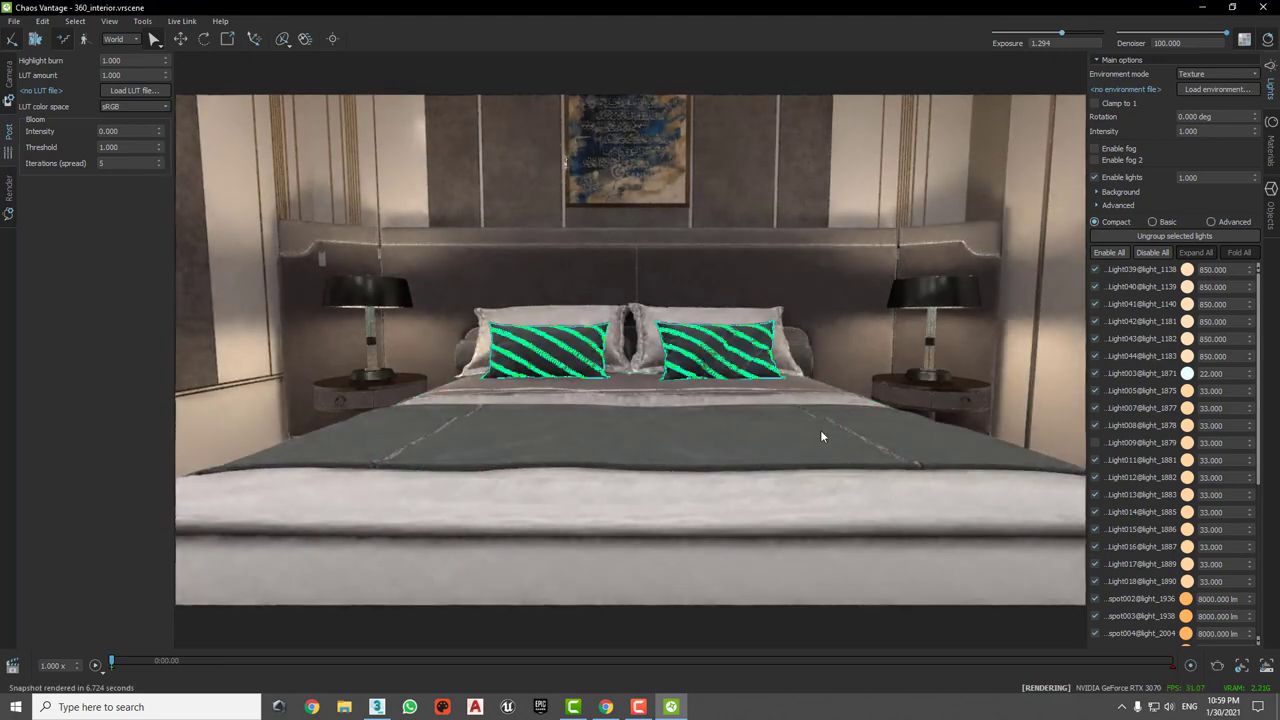
left_click(1241, 665)
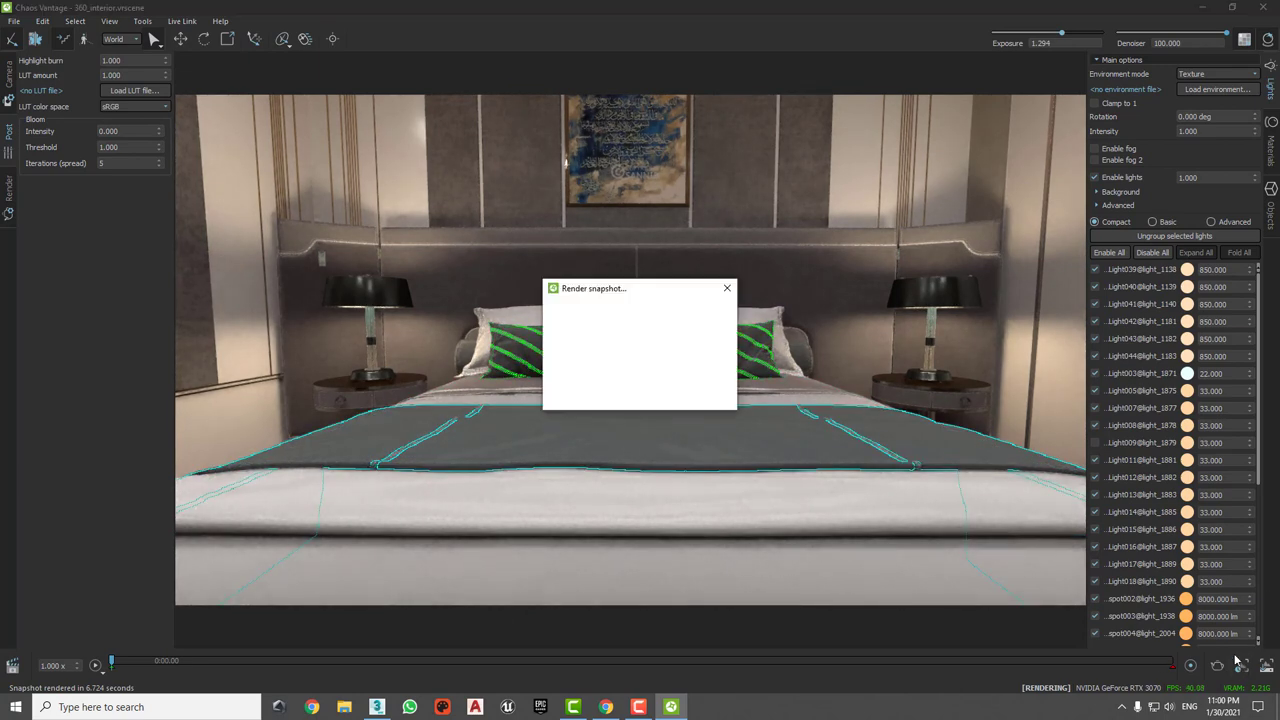
left_click(594, 396)
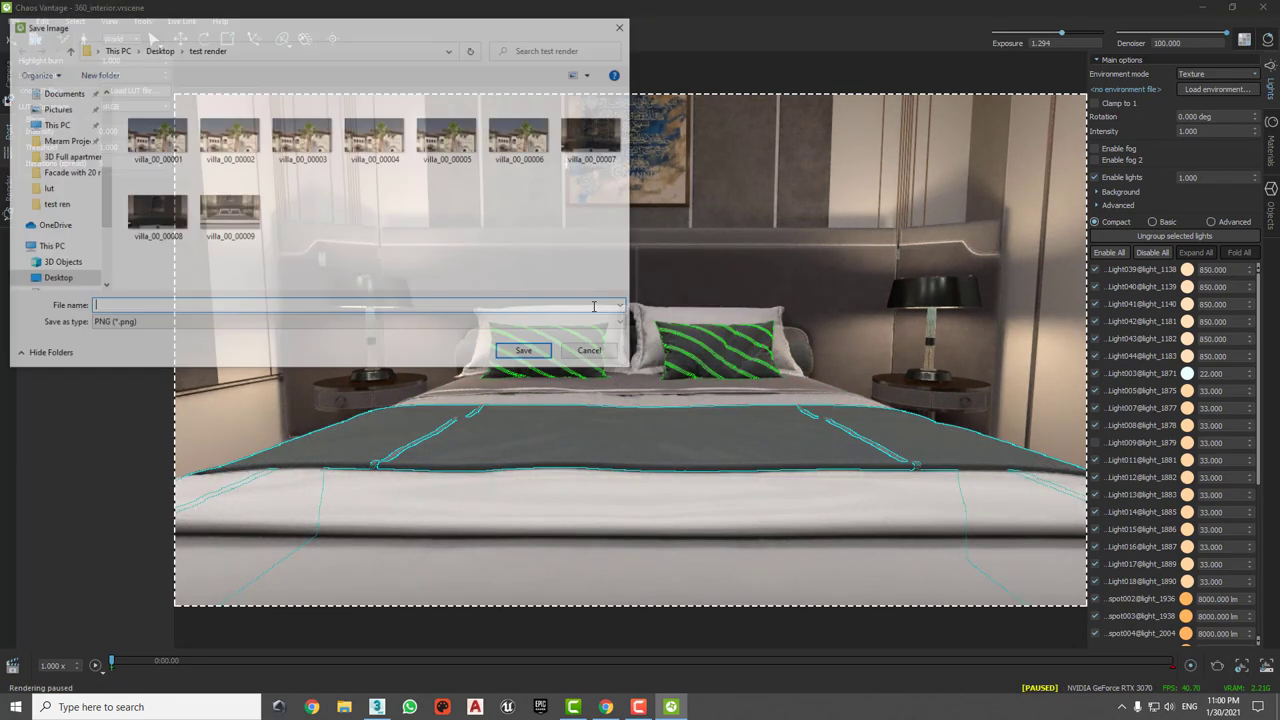
Step: Inspect the saved villa_00_00009 render in Pdplayer, then close the viewer
right_click(240, 213)
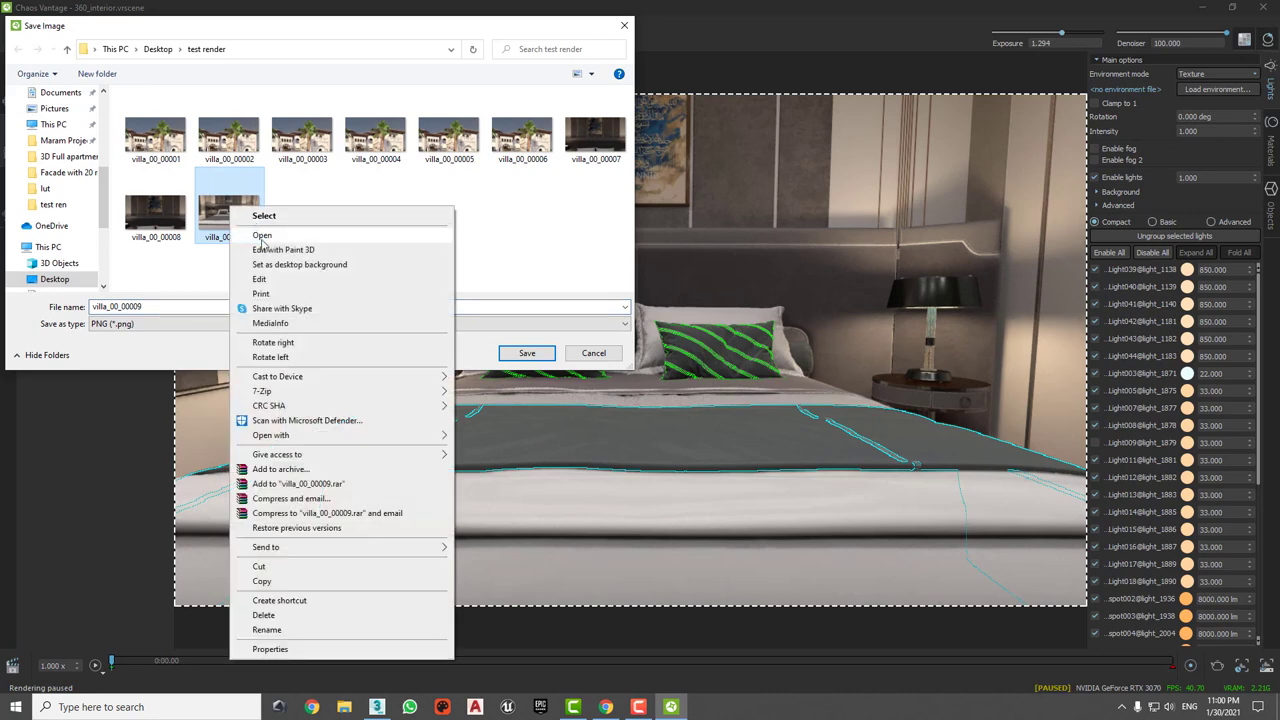
left_click(262, 235)
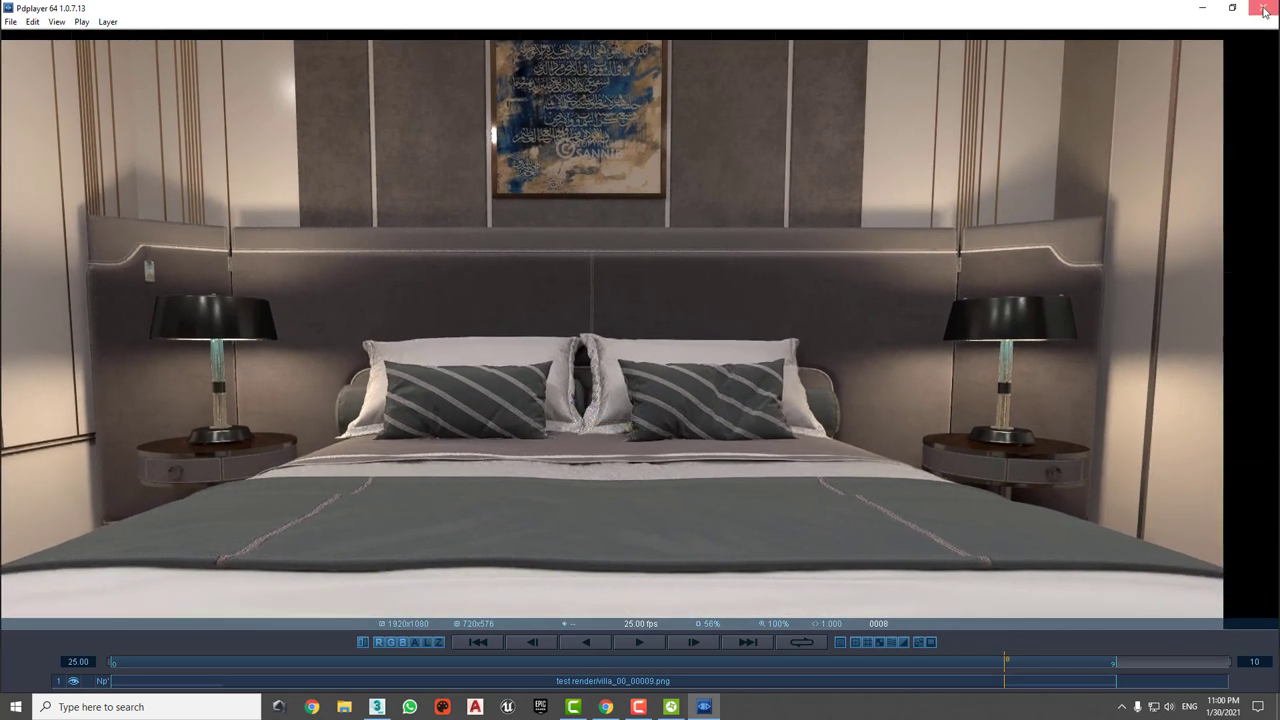
left_click(1263, 7)
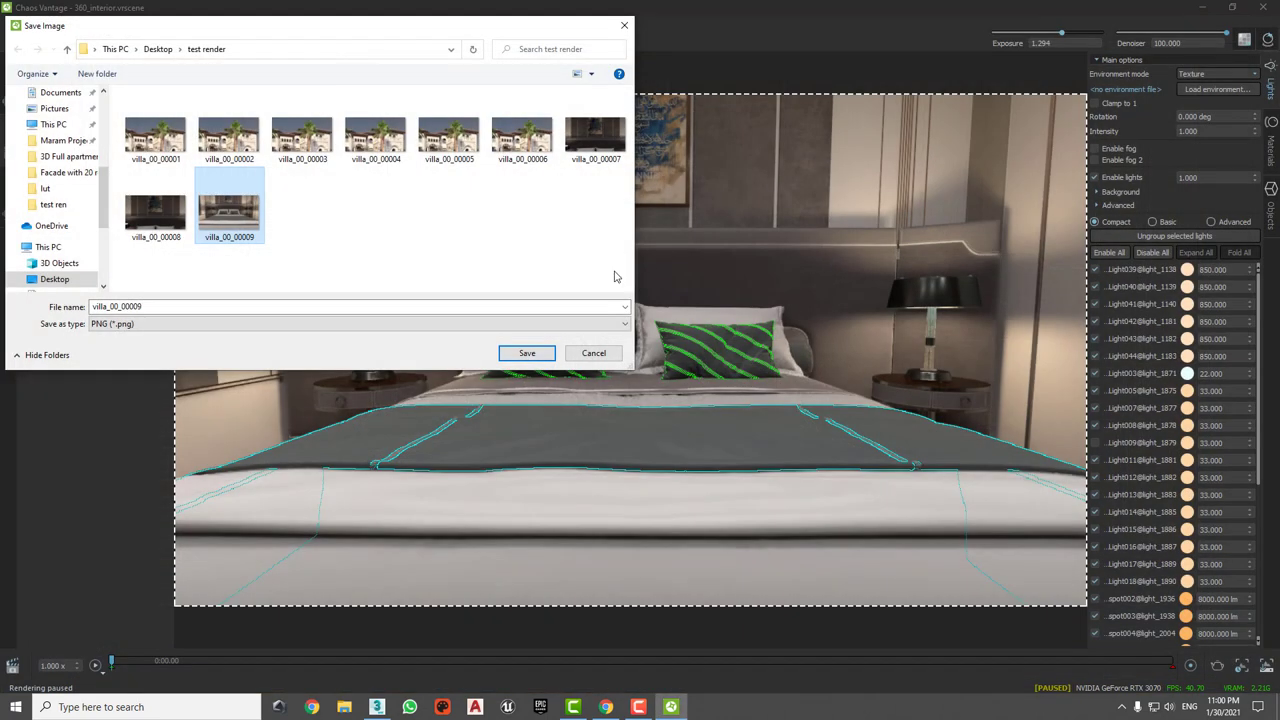
Step: Cancel the Save Image dialog and reopen the 1920×1080 Render snapshot settings to edit Samples
left_click(592, 353)
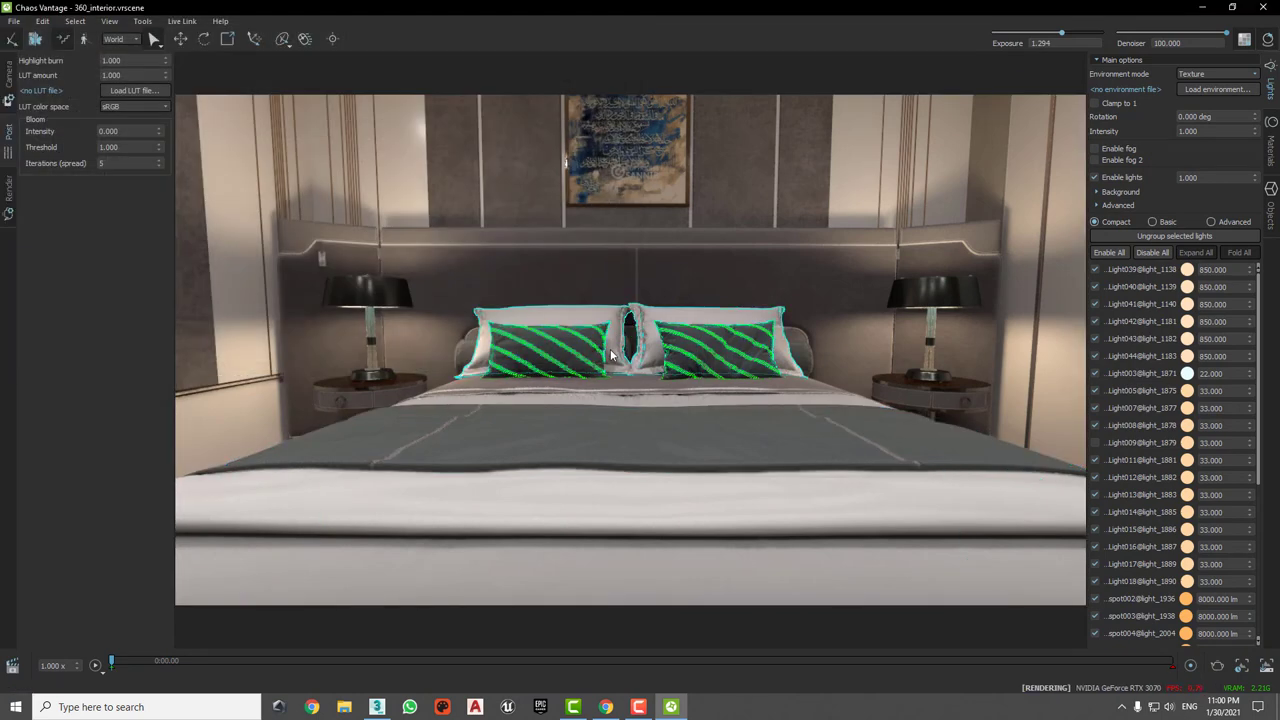
left_click(1239, 666)
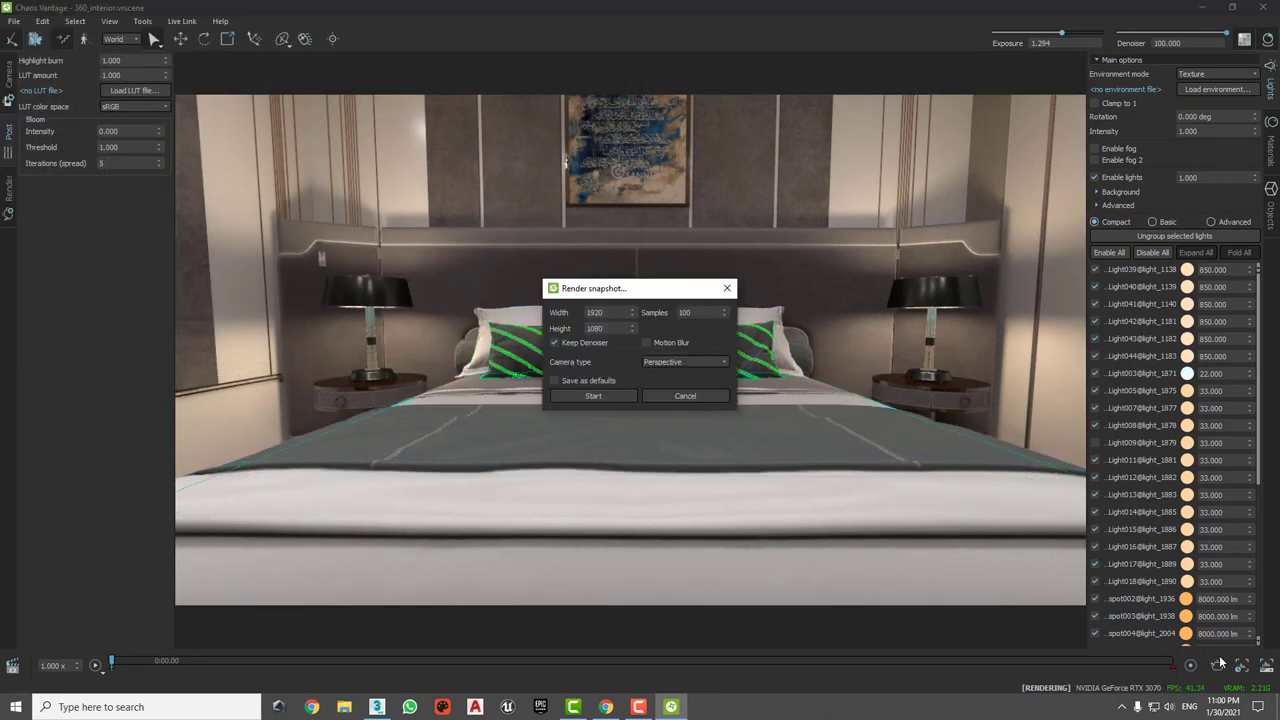
double_click(704, 313)
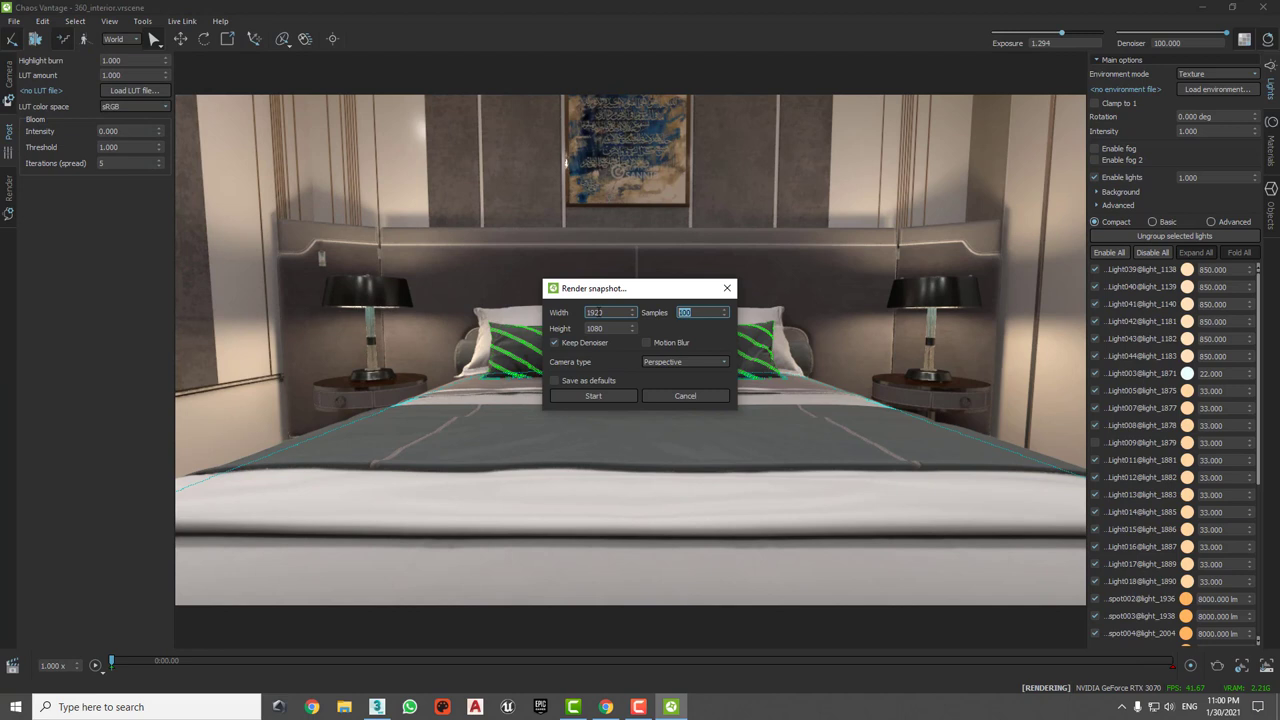